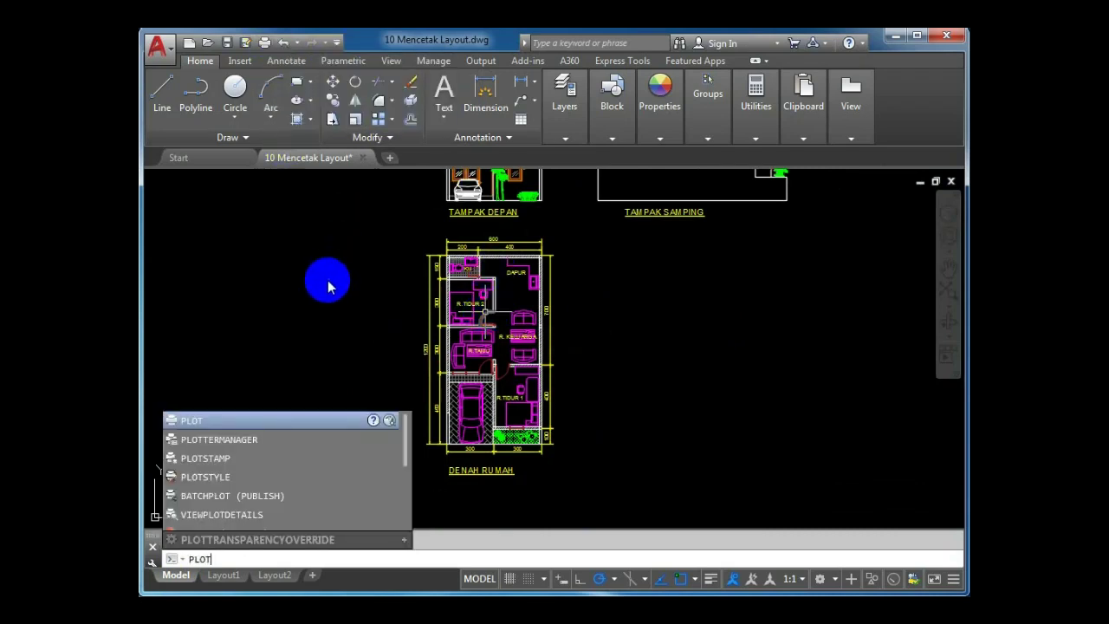
# Start a single-sheet plot of the model with AutoCAD PDF (High Quality Print).pc3 as the plotter
pyautogui.press('Return')
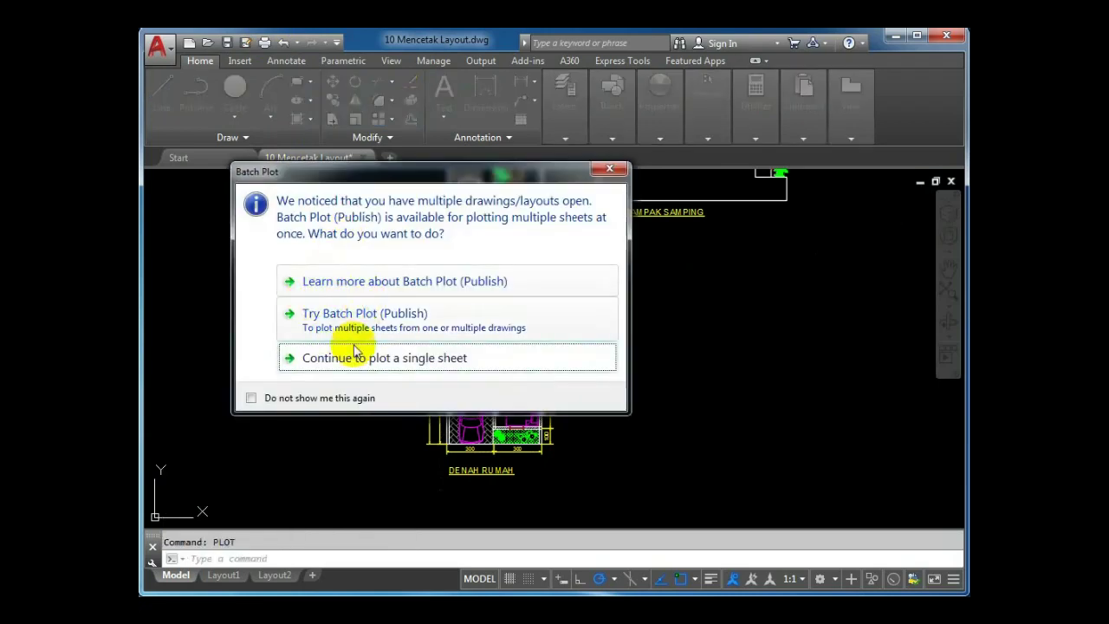
pyautogui.click(351, 360)
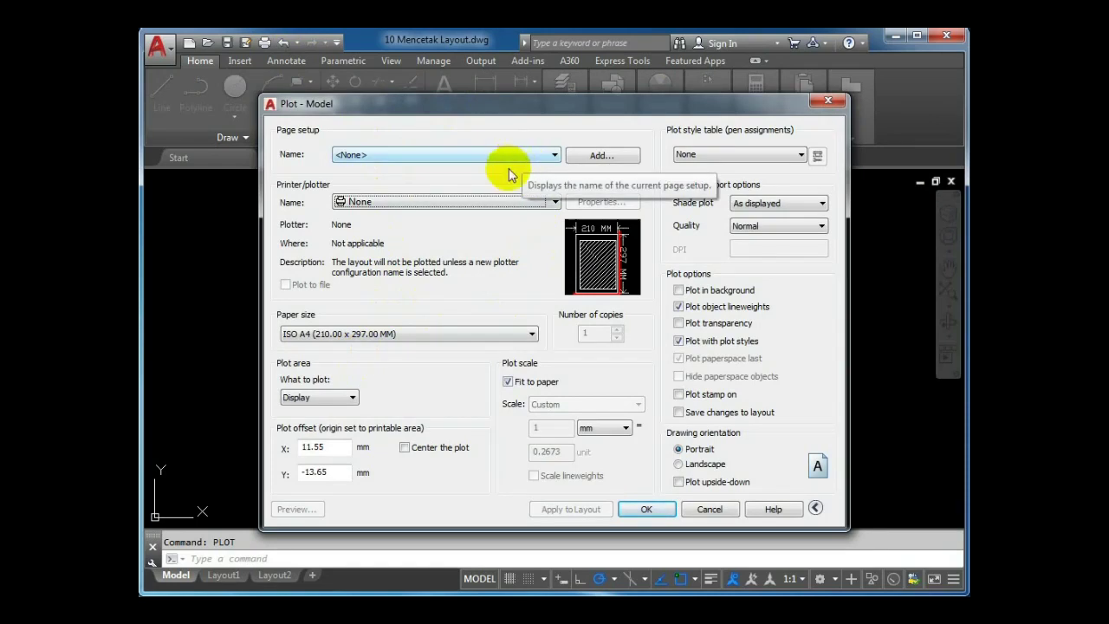
pyautogui.click(479, 202)
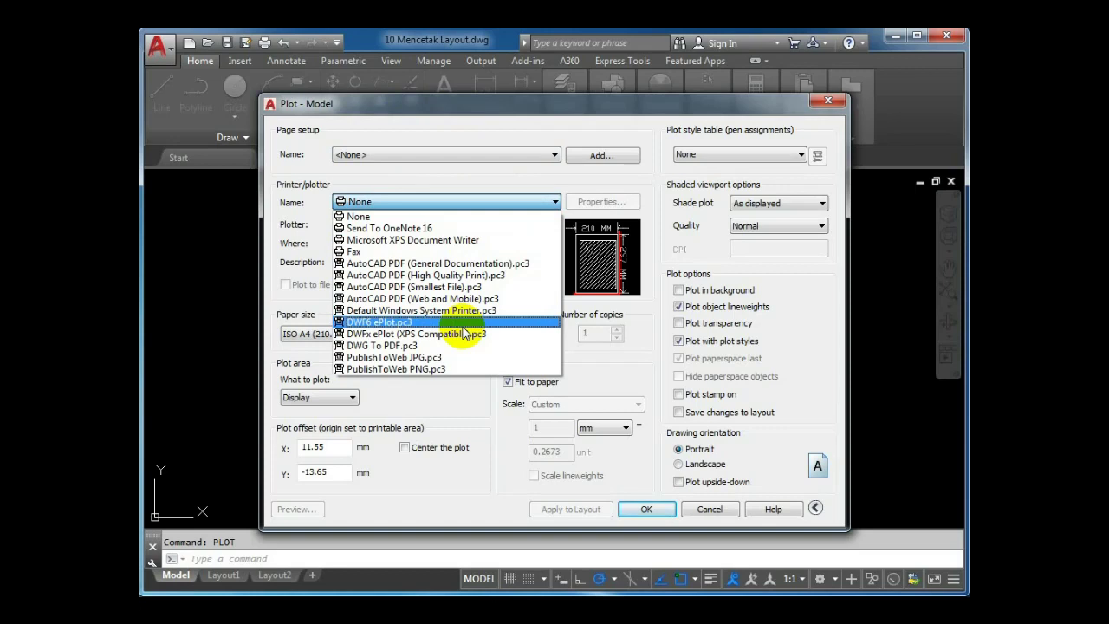
pyautogui.click(446, 201)
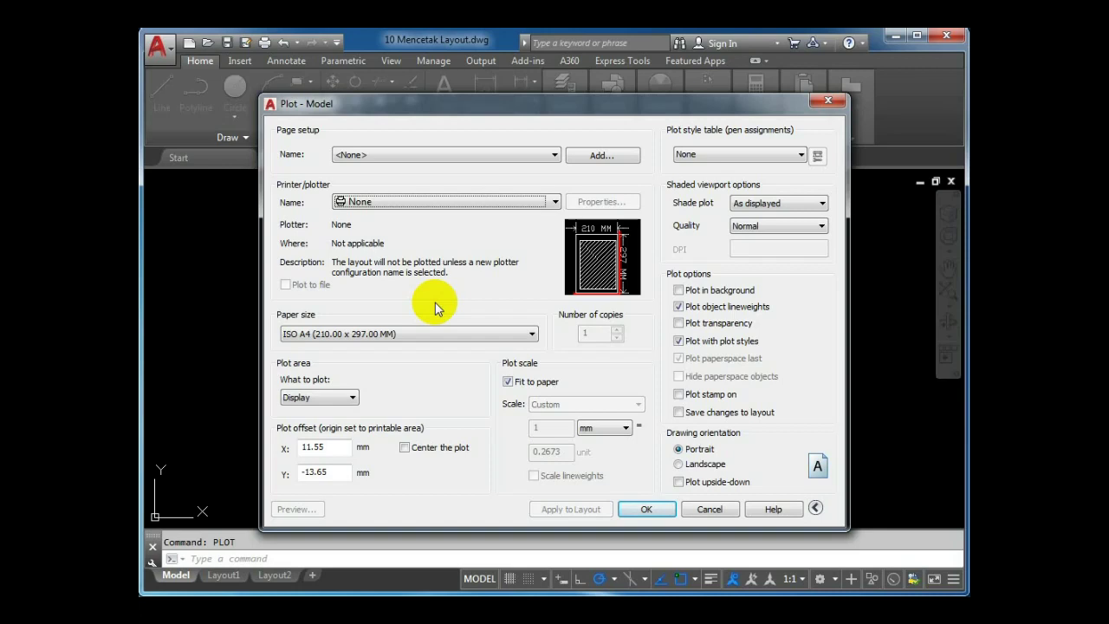
pyautogui.click(496, 204)
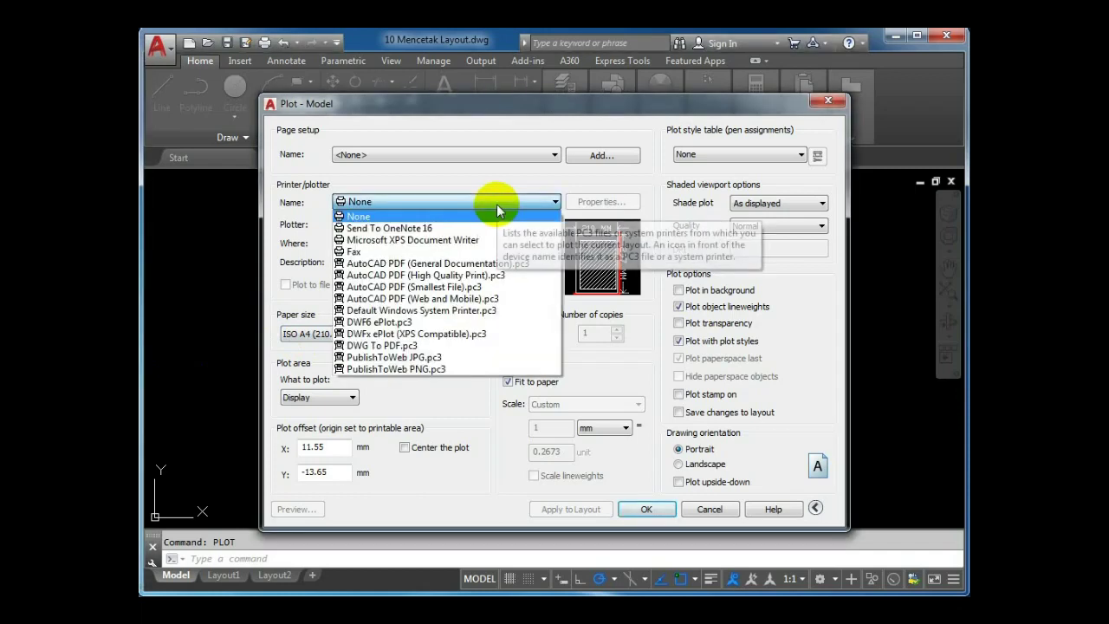
pyautogui.click(476, 275)
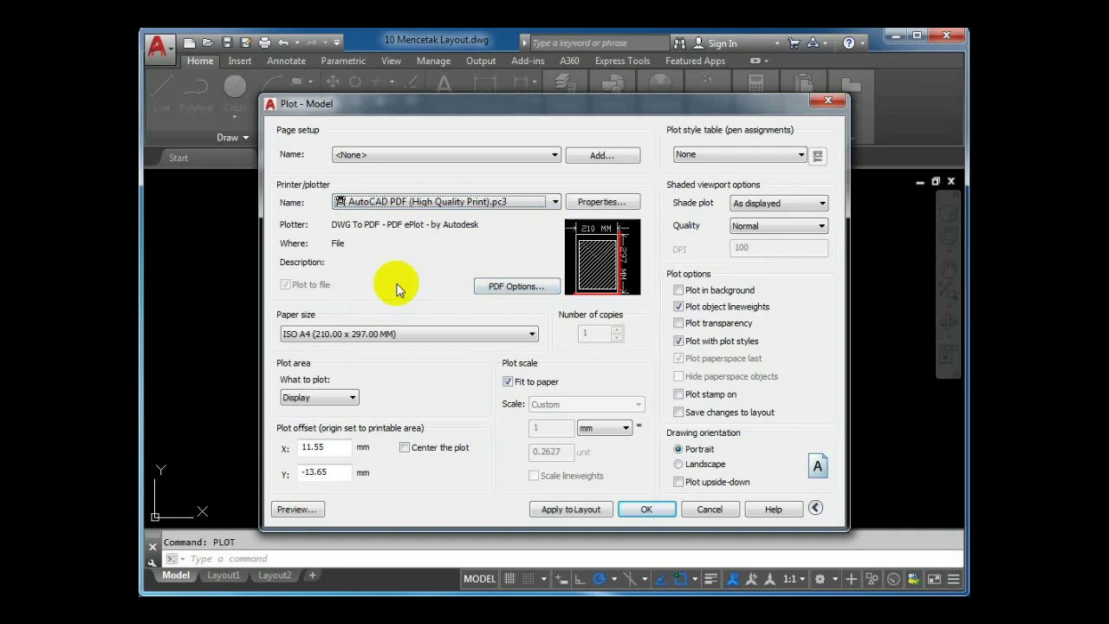
# Set the plot's paper size to ISO A3 (297.00 x 420.00 MM)
pyautogui.click(367, 333)
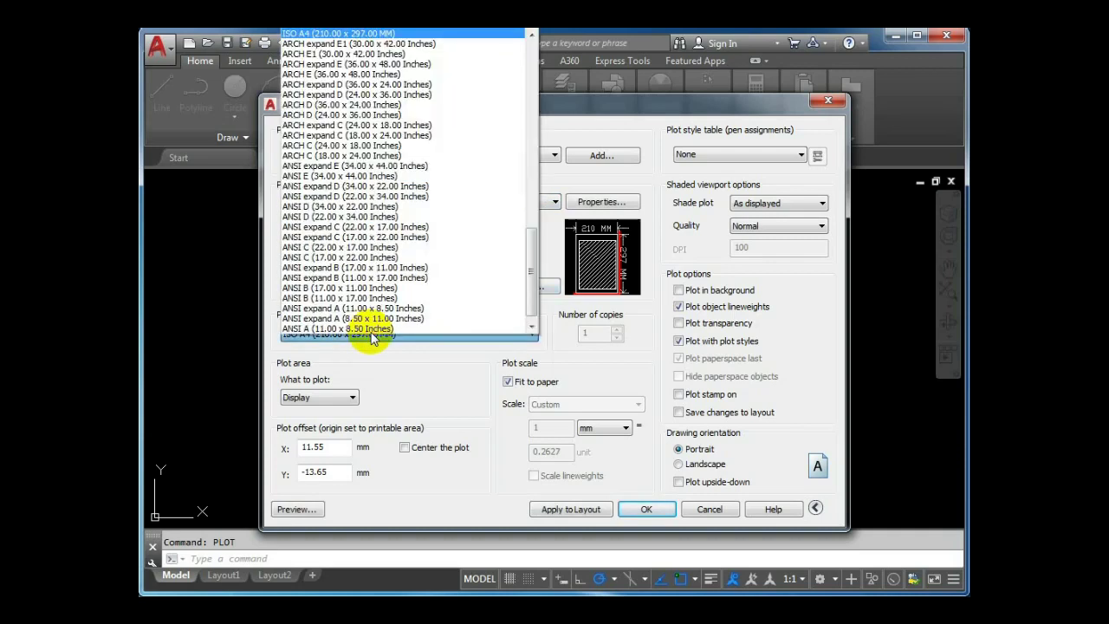
pyautogui.scroll(2, 366, 247)
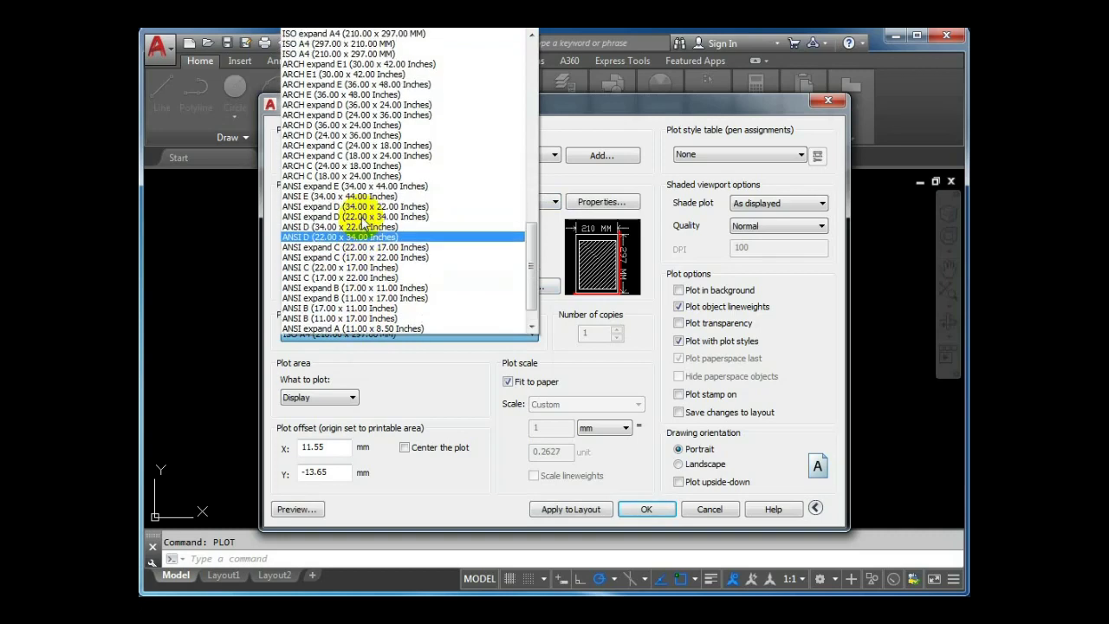
pyautogui.scroll(5, 363, 224)
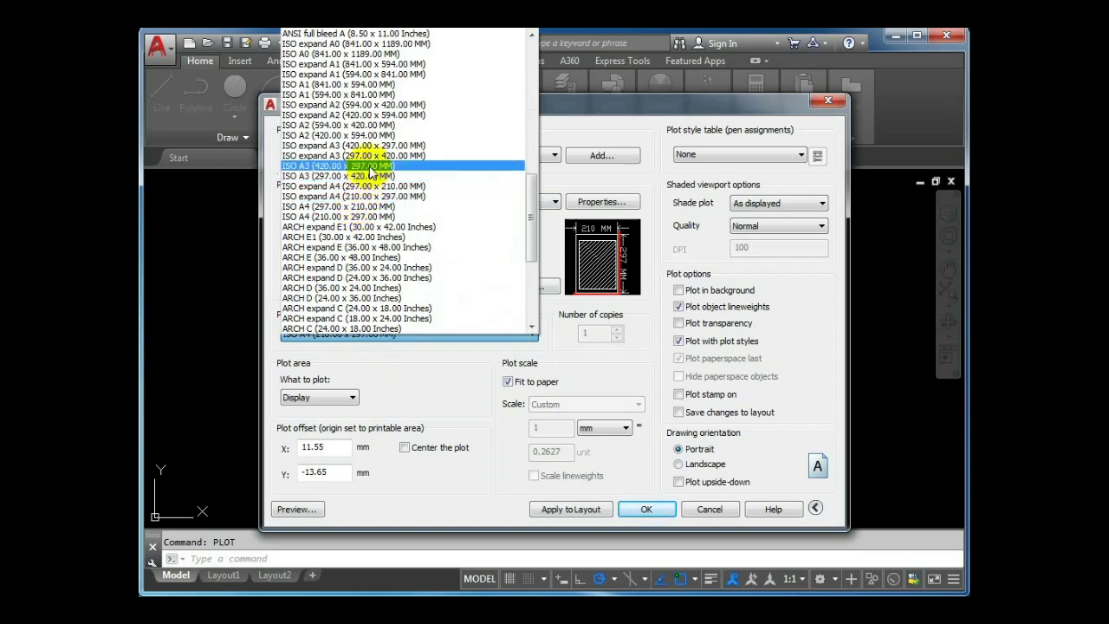
pyautogui.click(373, 177)
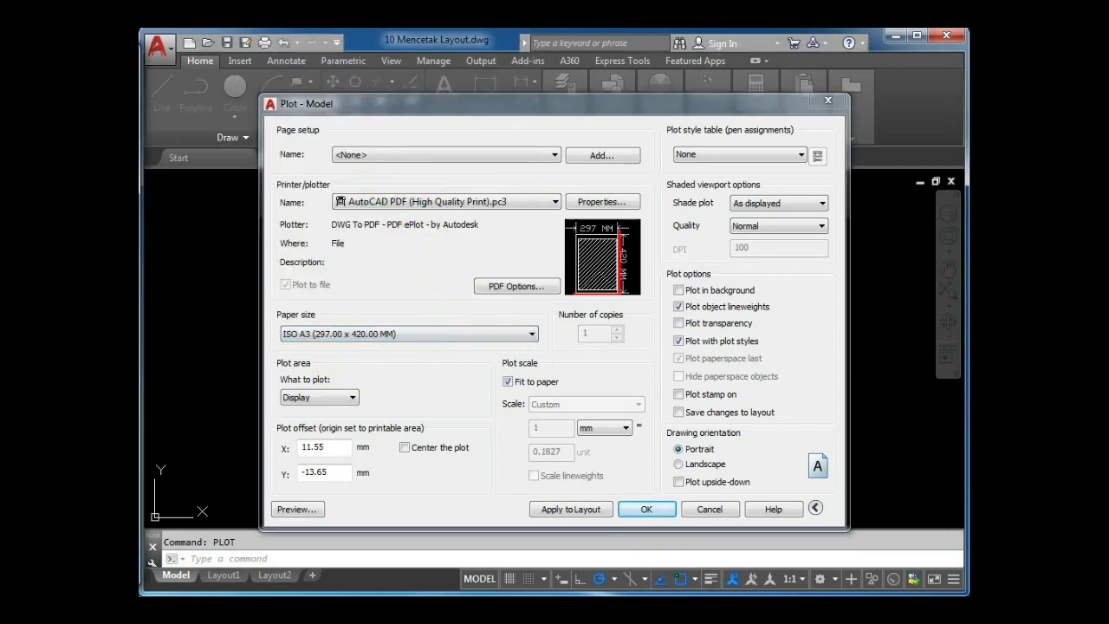
# Set the plot area to a window enclosing the front elevation, side elevation and floor plan
pyautogui.click(334, 398)
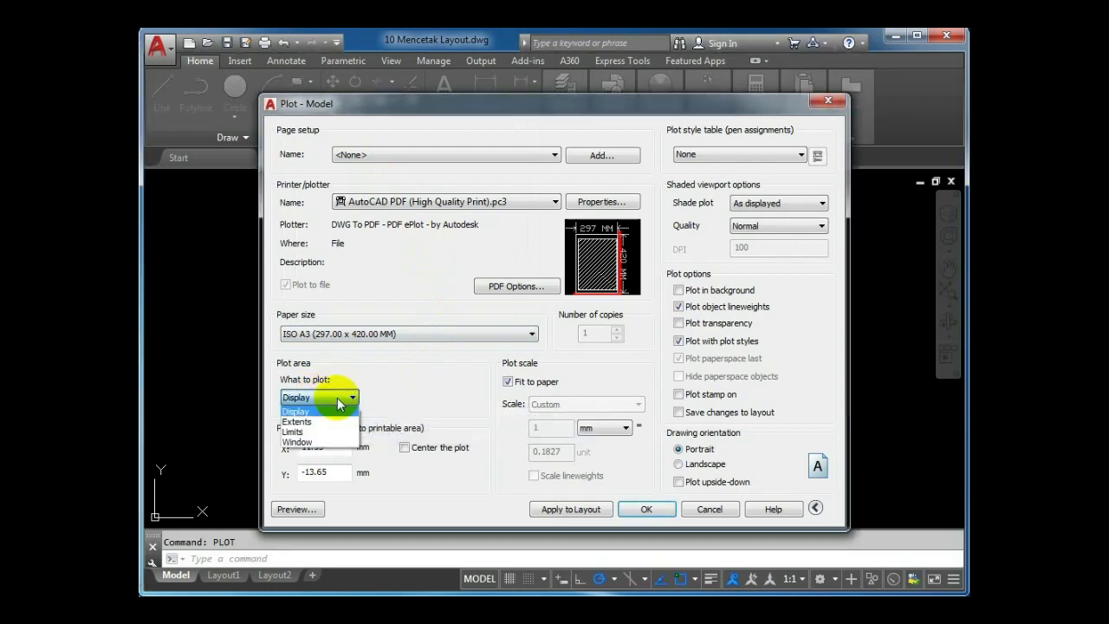
pyautogui.click(334, 444)
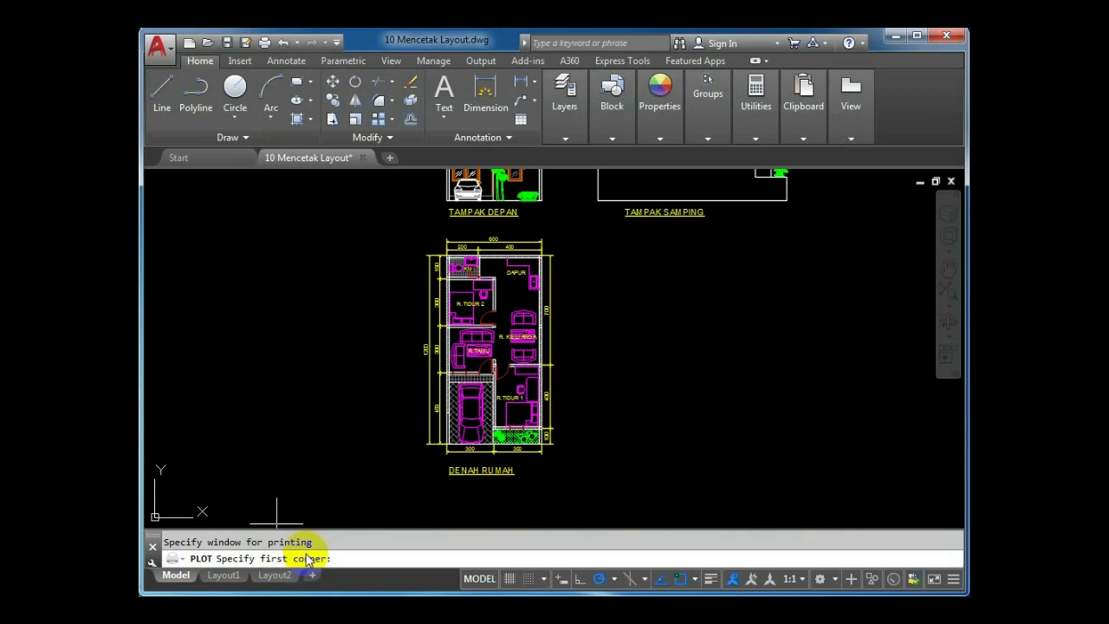
pyautogui.scroll(-2, 364, 446)
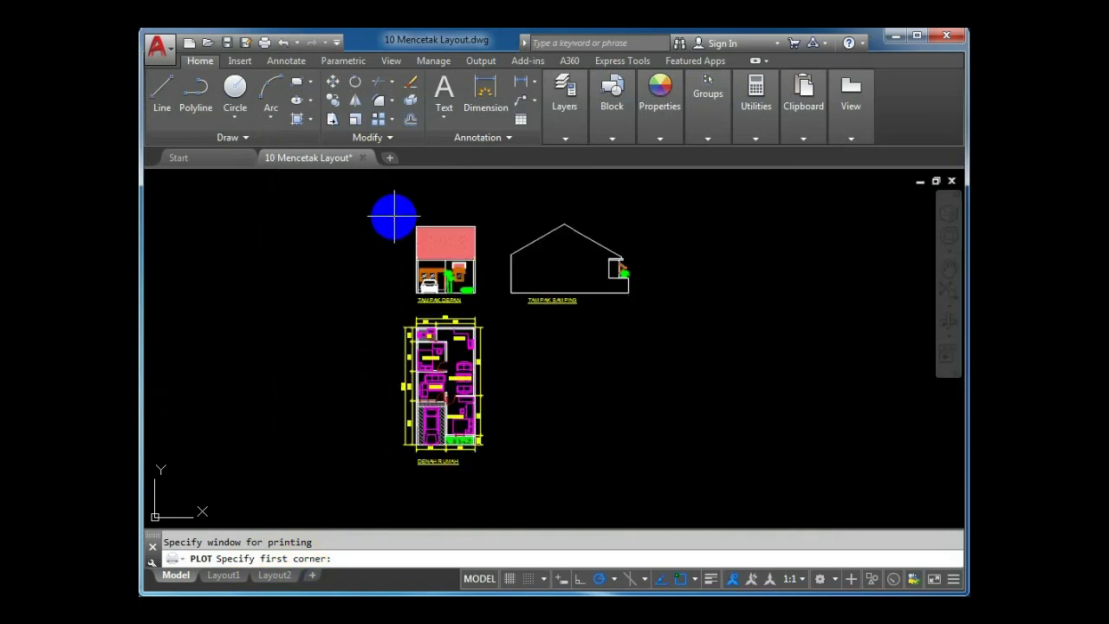
pyautogui.click(395, 216)
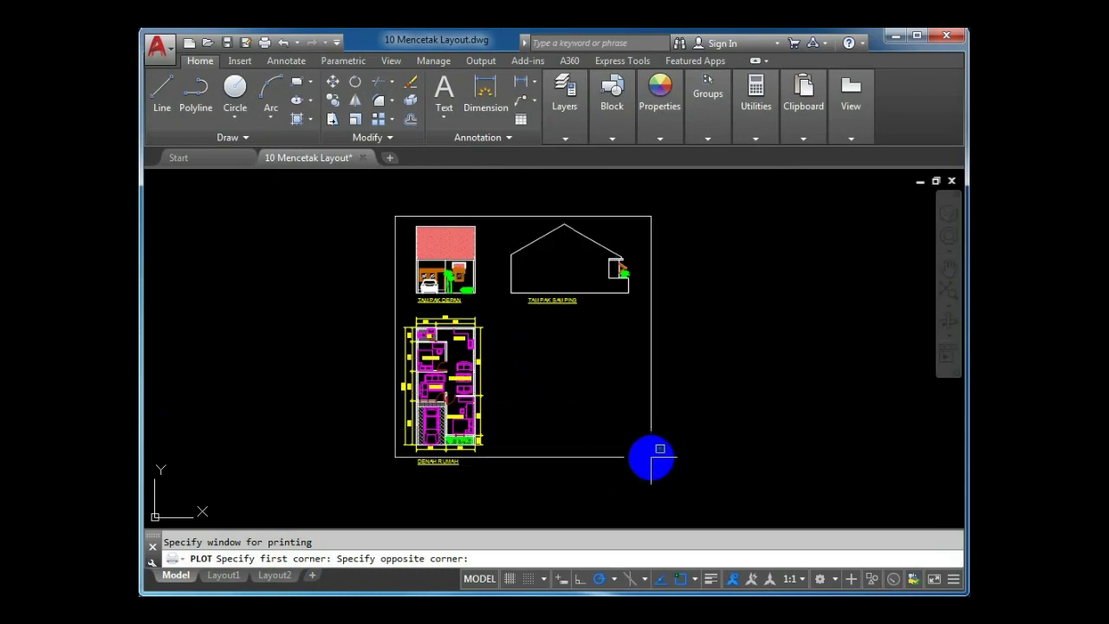
pyautogui.click(635, 469)
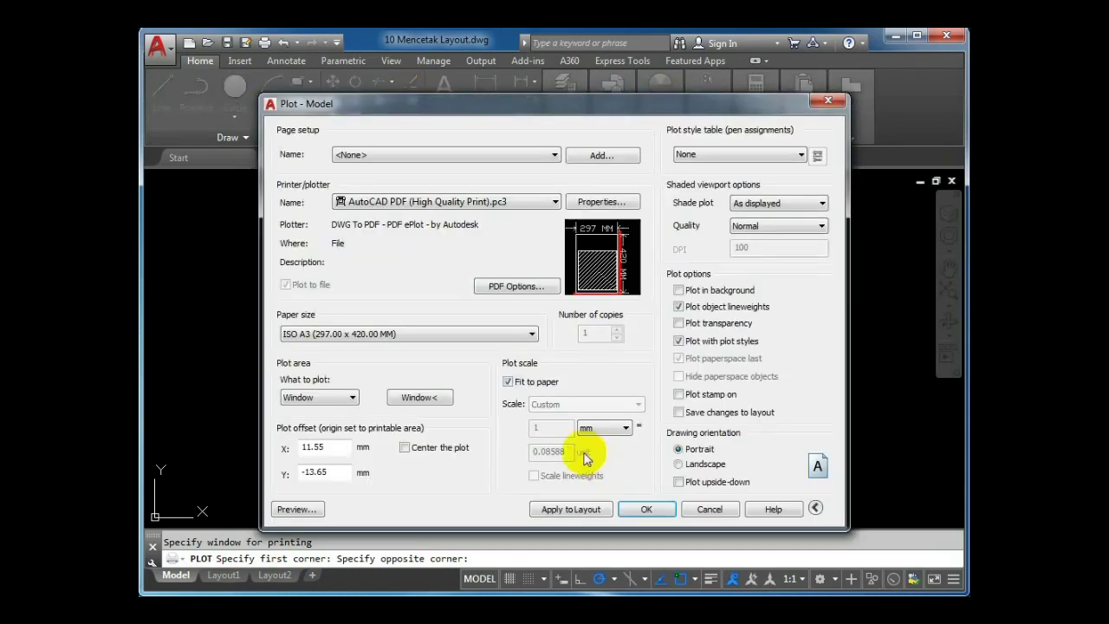
pyautogui.click(198, 483)
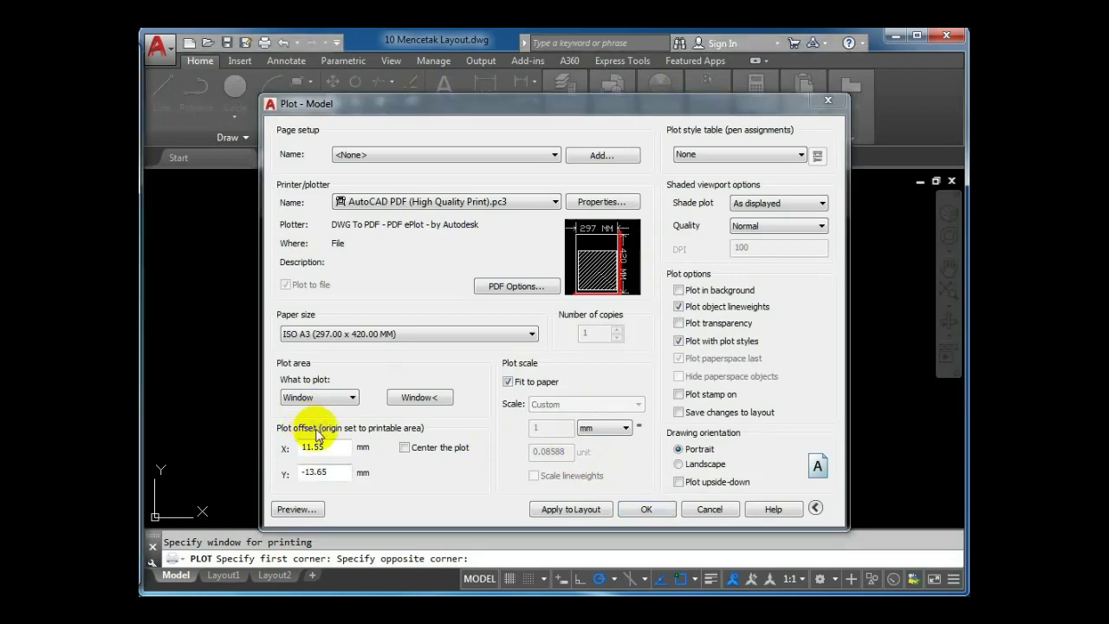
# Center the plot on the paper and check its placement in the paper thumbnail
pyautogui.click(404, 449)
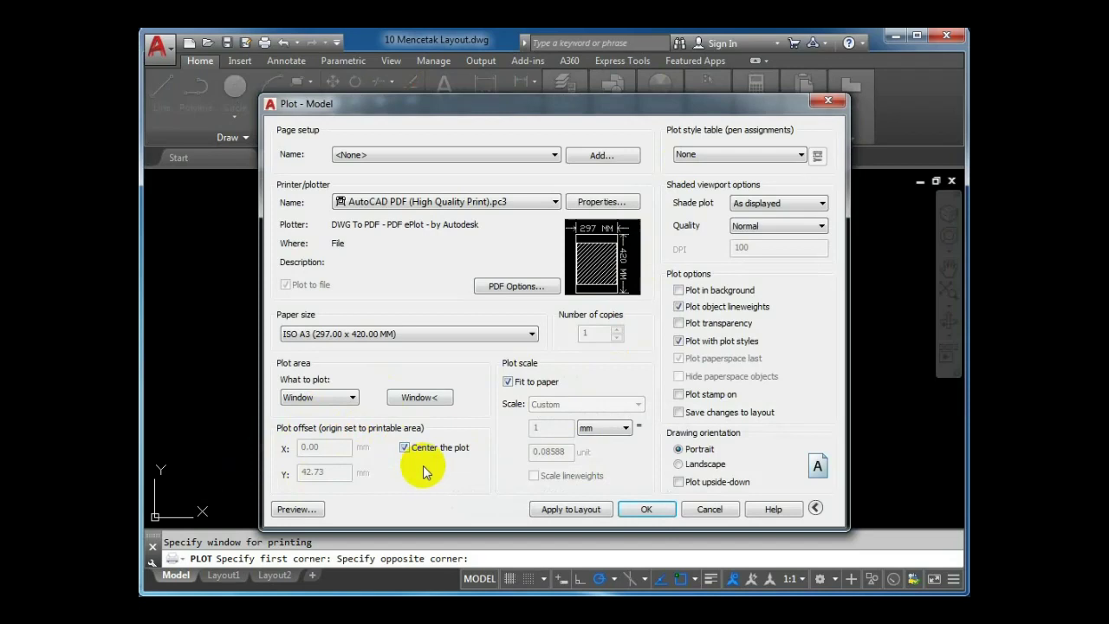
pyautogui.moveTo(604, 266)
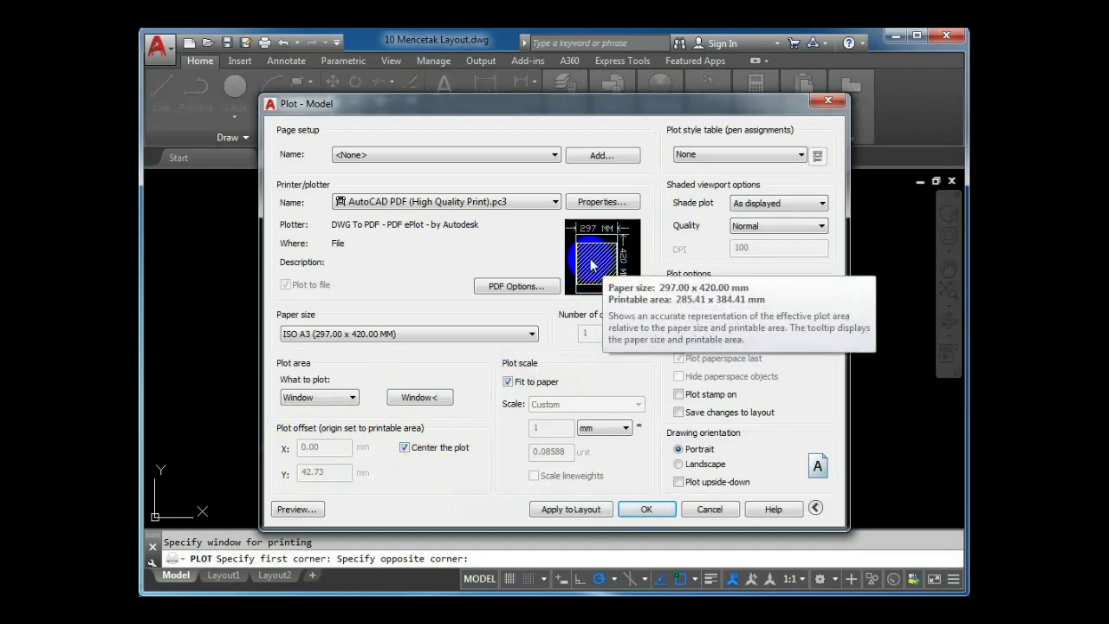
pyautogui.click(441, 469)
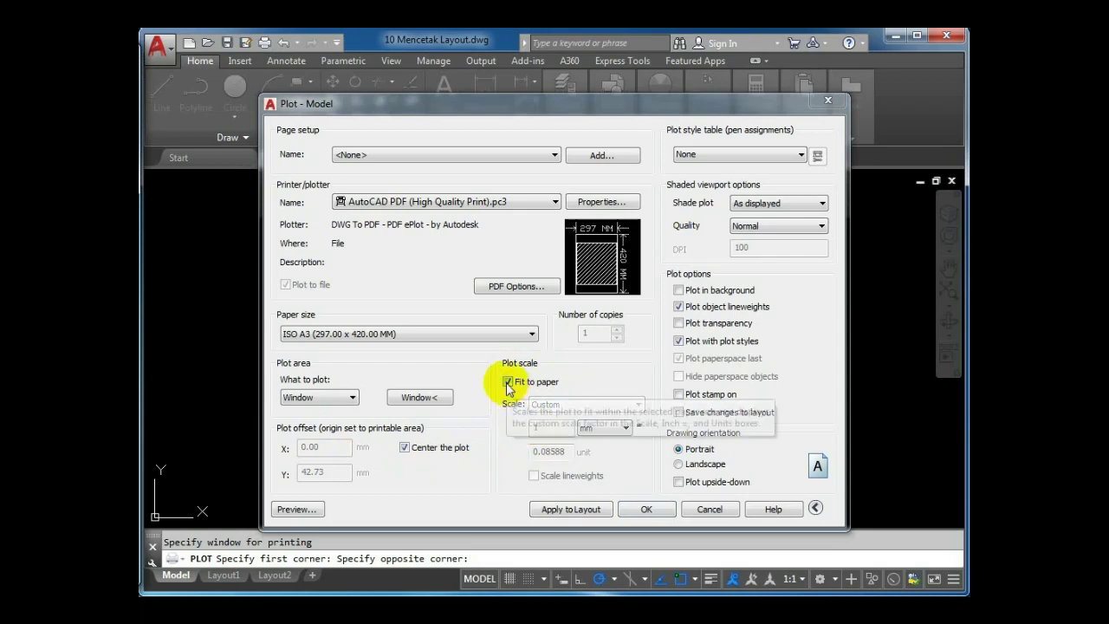
# Review the available plot style tables and keep None as the pen assignment
pyautogui.click(716, 154)
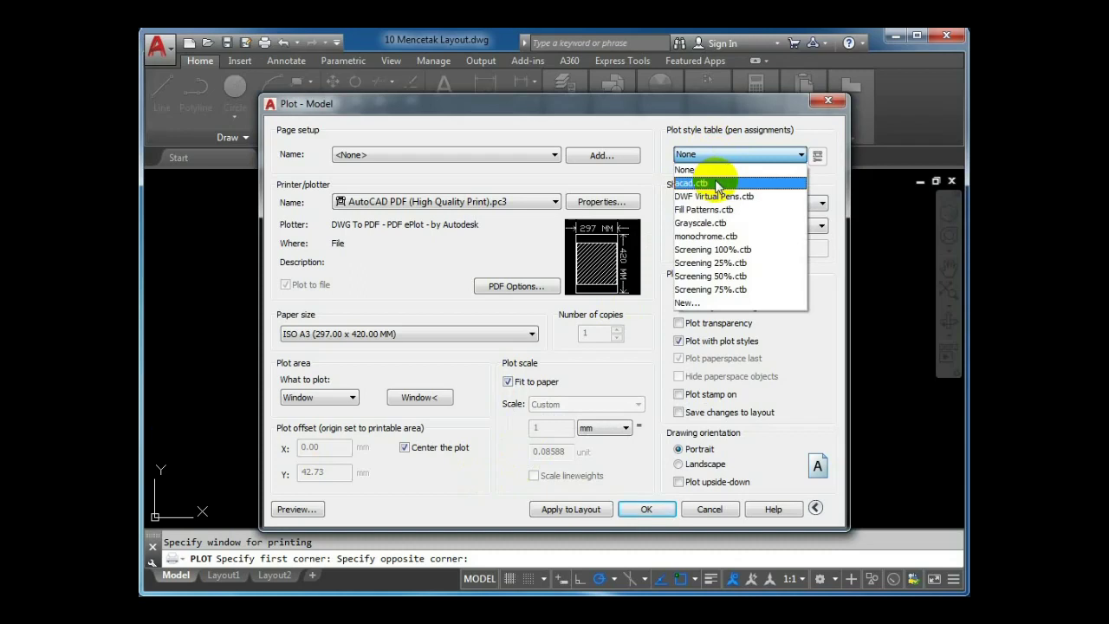
pyautogui.click(725, 157)
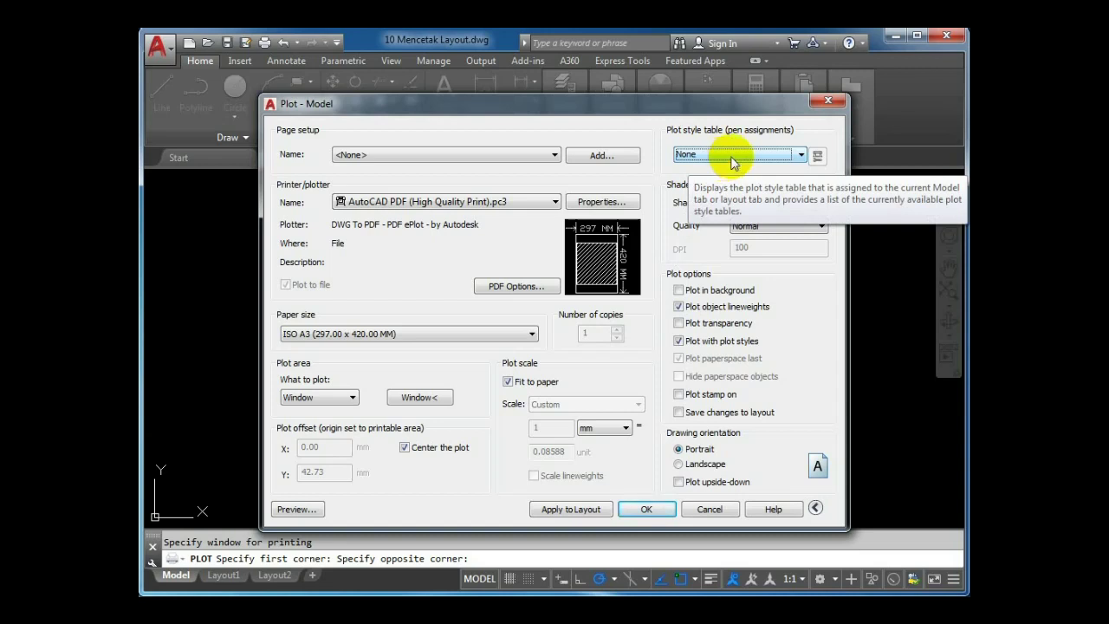
pyautogui.click(732, 158)
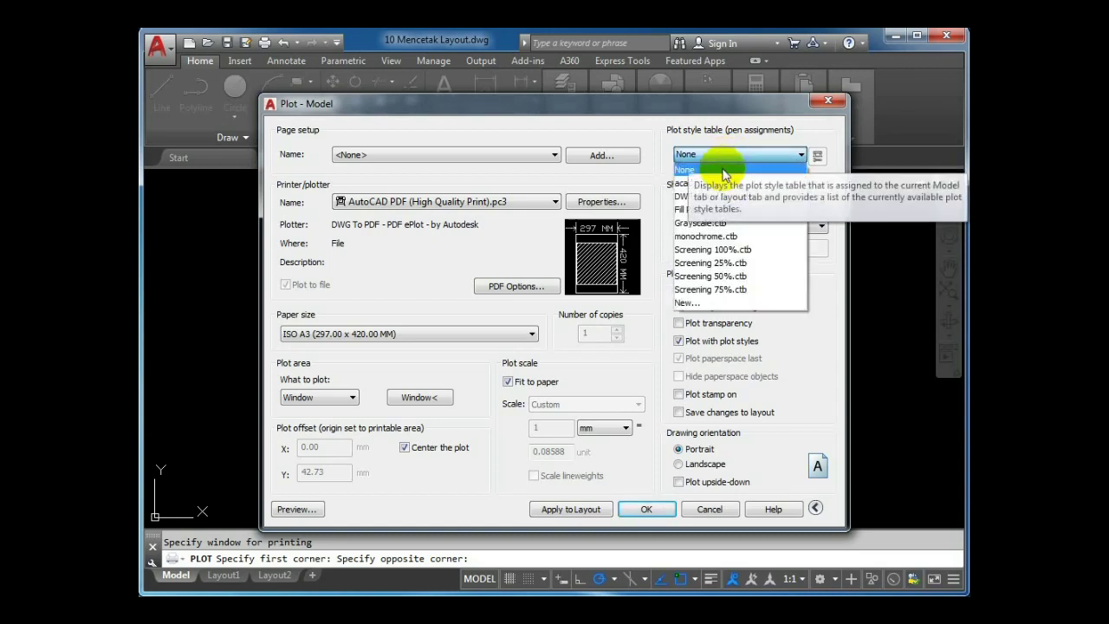
pyautogui.click(730, 168)
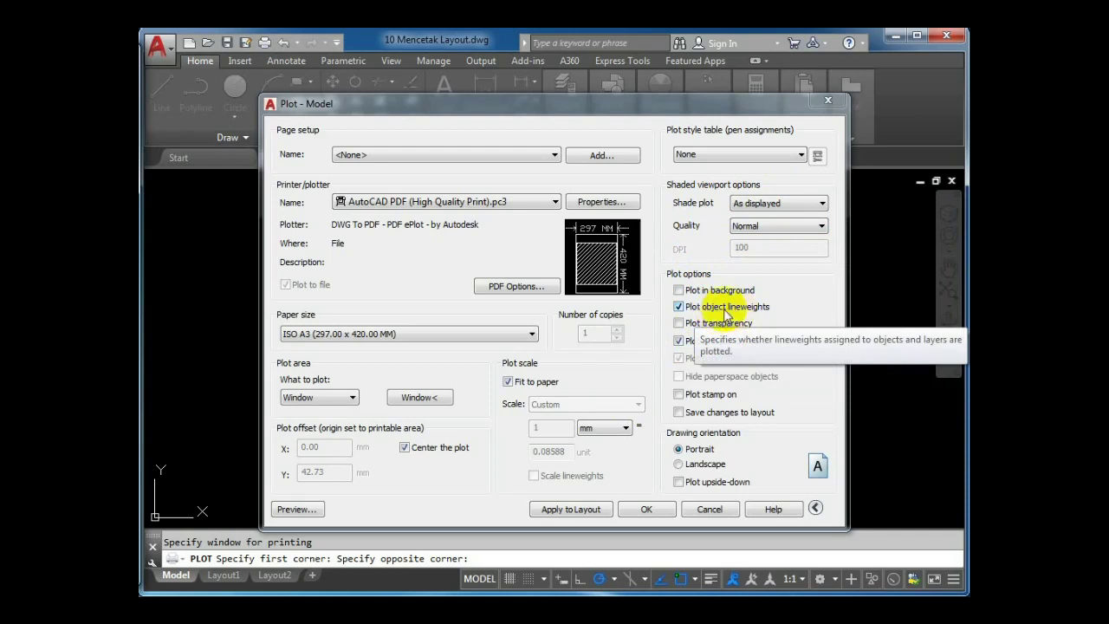
# Switch Plot object lineweights off and back on, checking the drawings behind the plot settings
pyautogui.moveTo(604, 110); pyautogui.dragTo(557, 371)
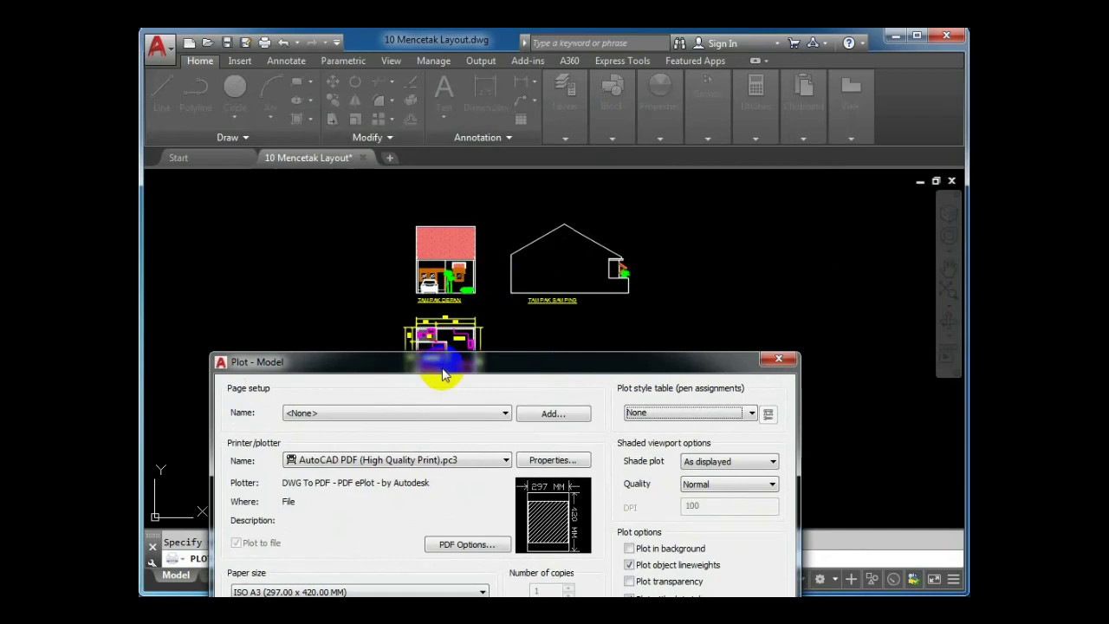
pyautogui.moveTo(443, 372); pyautogui.dragTo(510, 120)
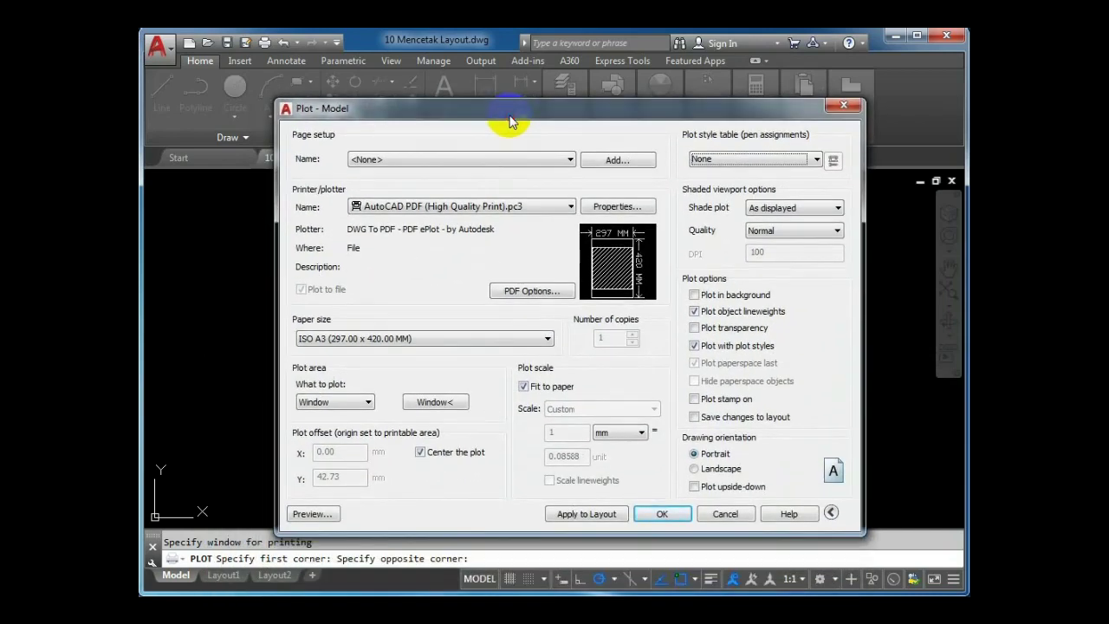
pyautogui.click(695, 312)
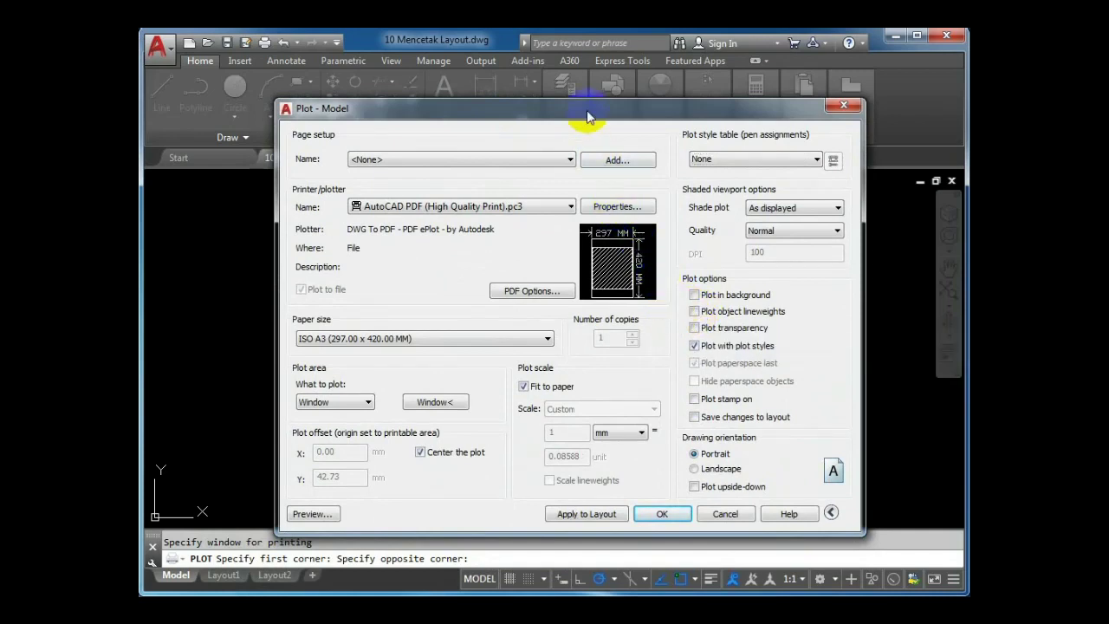
pyautogui.moveTo(585, 106); pyautogui.dragTo(566, 405)
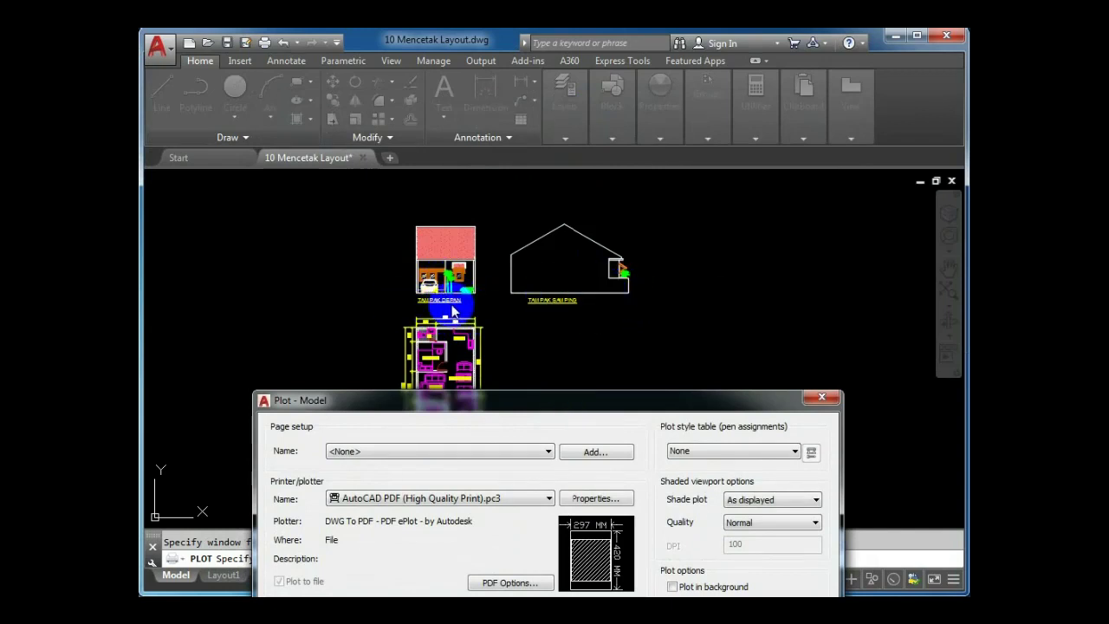
pyautogui.moveTo(458, 409); pyautogui.dragTo(462, 113)
pyautogui.click(676, 308)
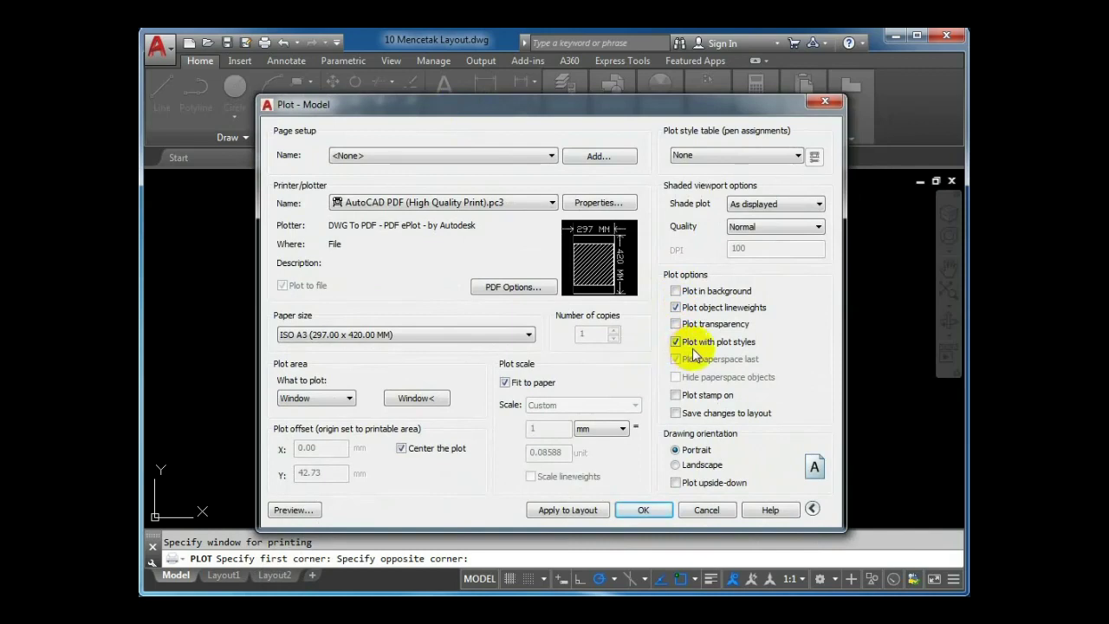
# Switch Plot with plot styles off and back on, checking the plot style table list in between
pyautogui.click(718, 158)
pyautogui.click(717, 162)
pyautogui.click(675, 342)
pyautogui.click(707, 157)
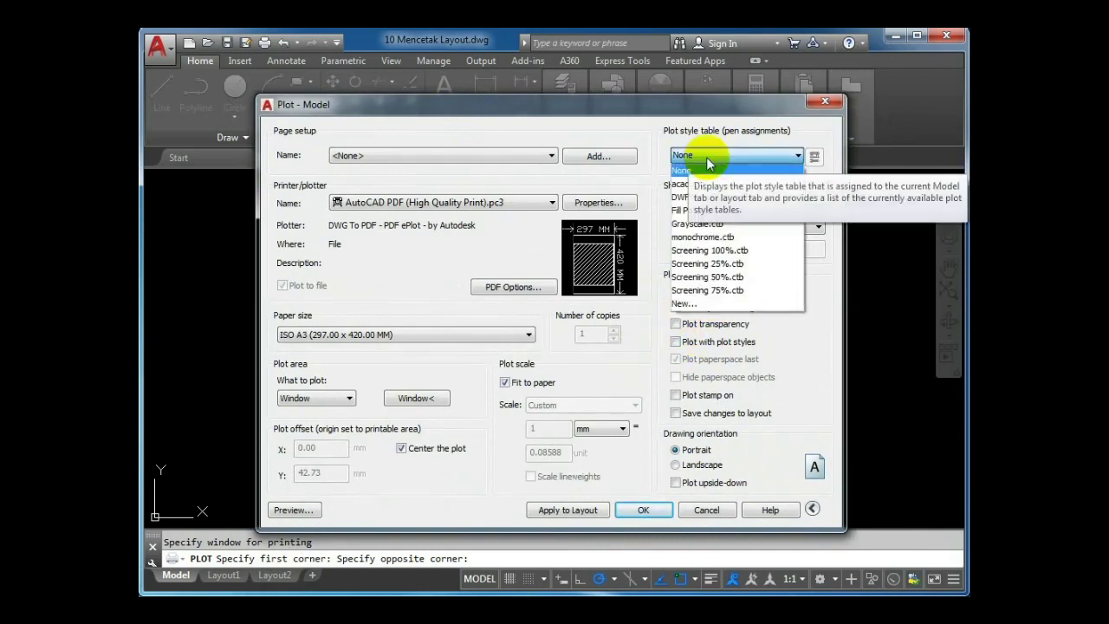
pyautogui.click(706, 157)
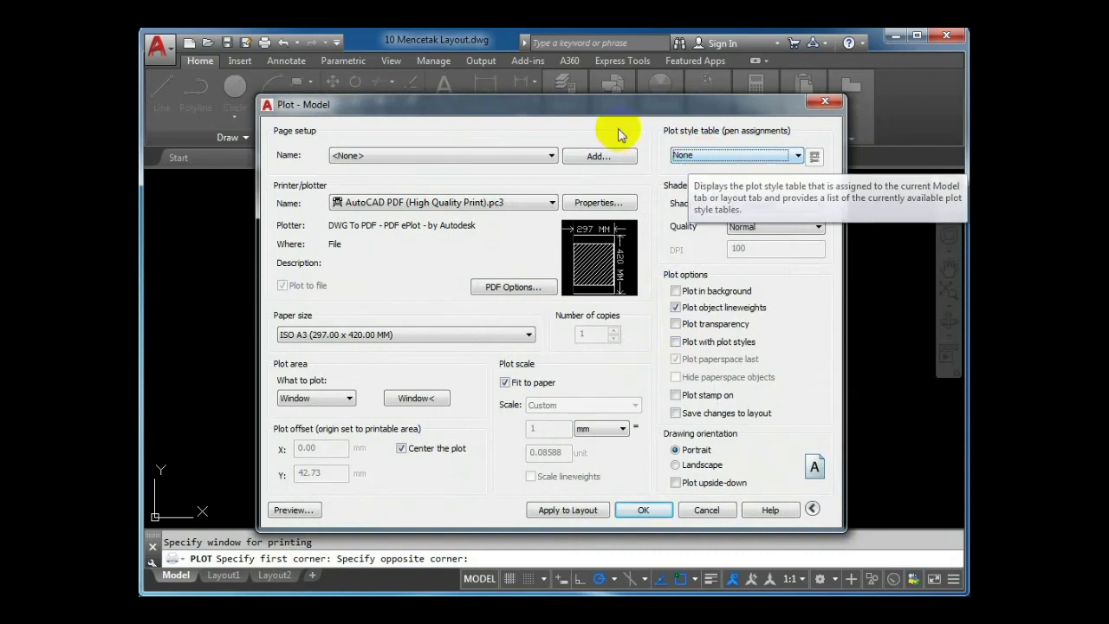
pyautogui.click(675, 342)
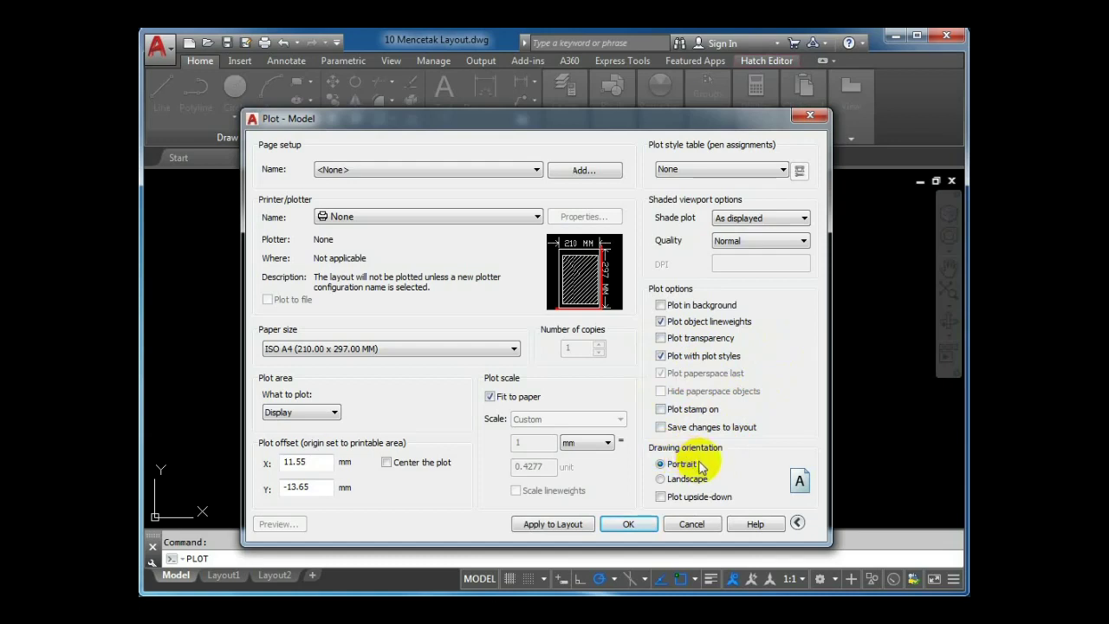
# Preview the portrait A3 plot of the house drawings and start plotting it directly from the preview
pyautogui.moveTo(596, 275)
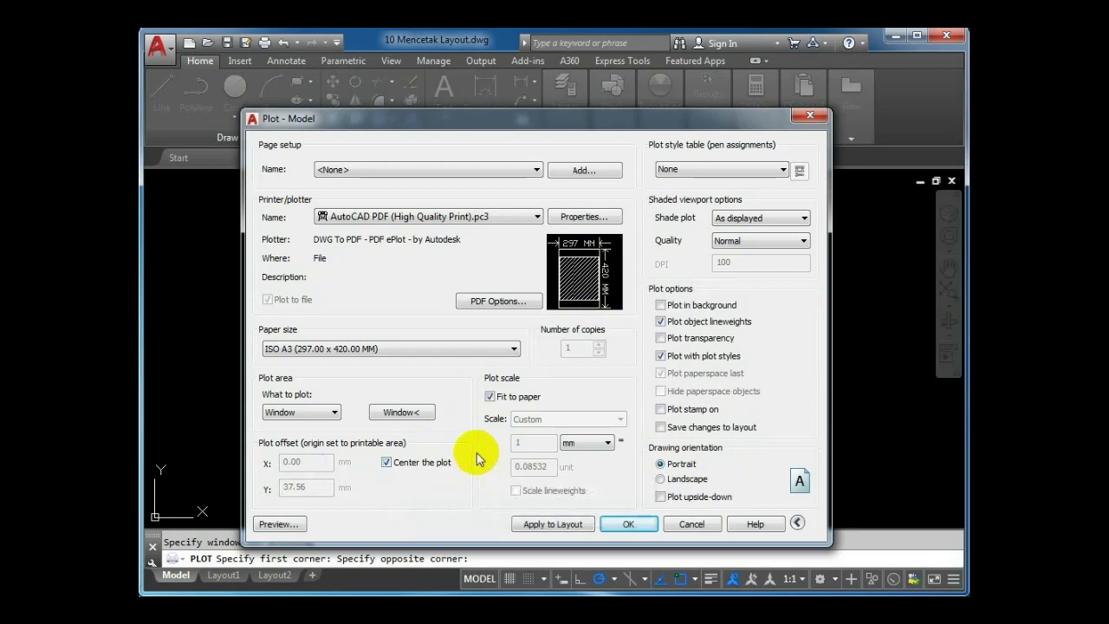
pyautogui.click(280, 524)
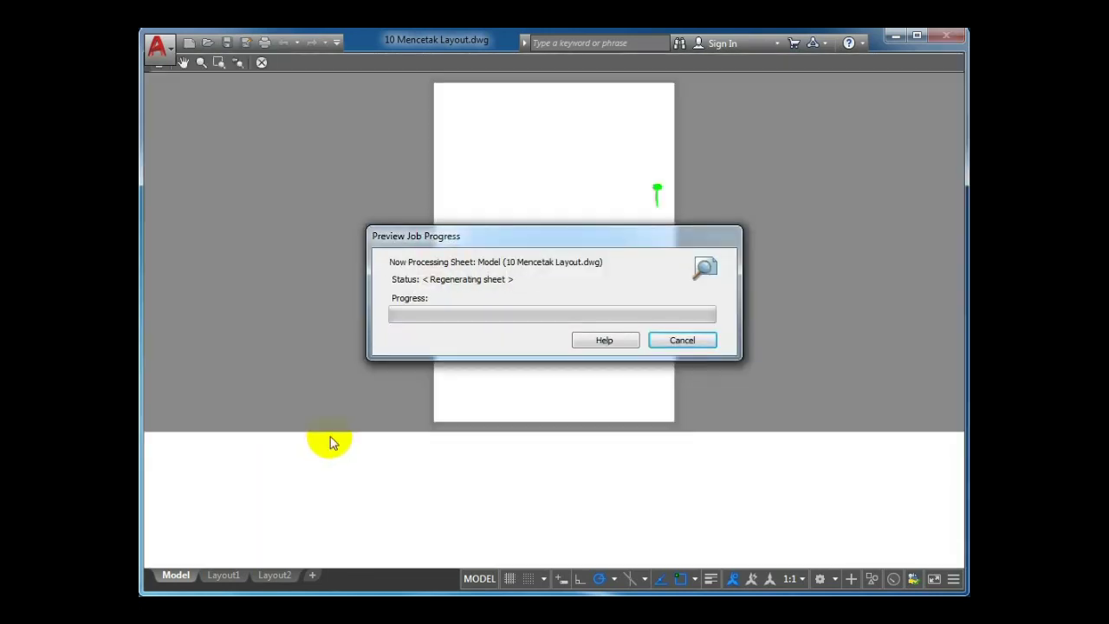
pyautogui.rightClick(518, 369)
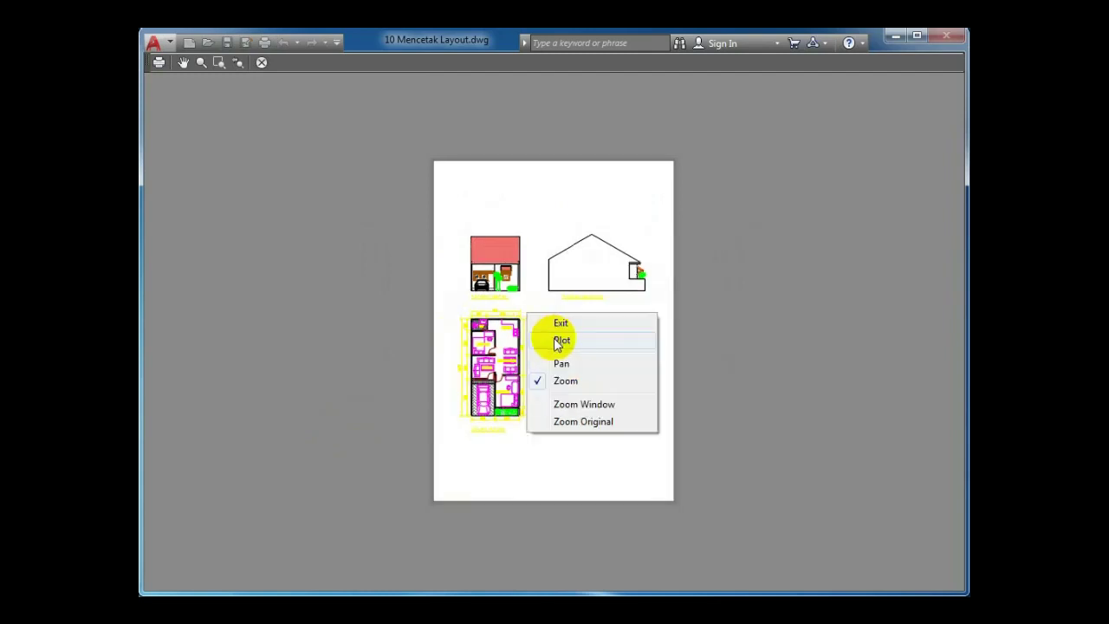
pyautogui.click(559, 340)
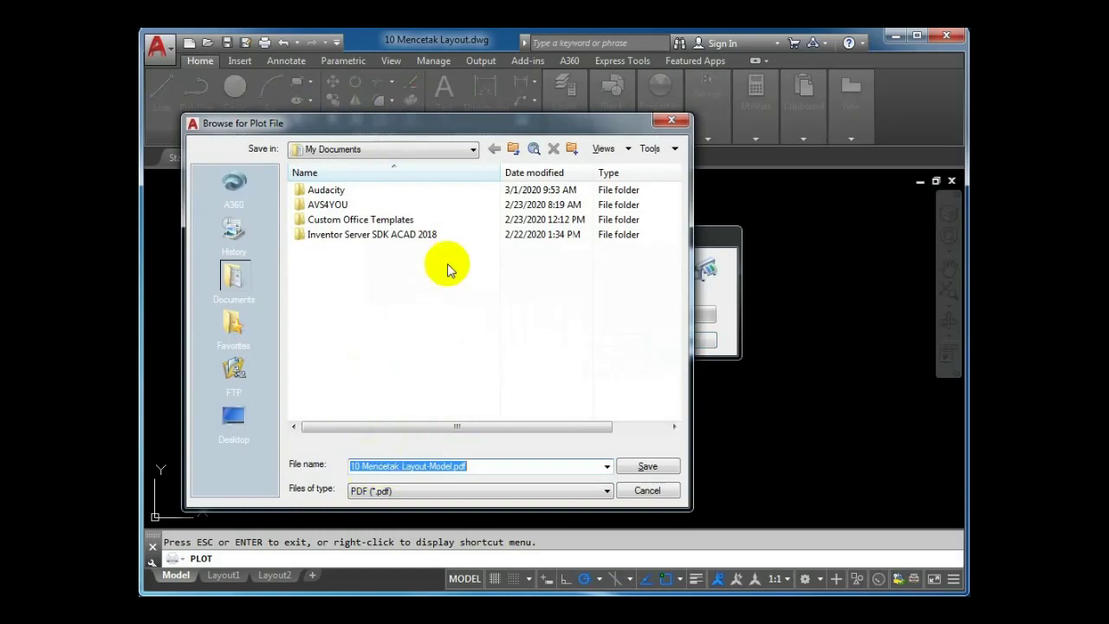
# Save the plot as a PDF named denah t45 on Local Disk (D:)
pyautogui.click(472, 149)
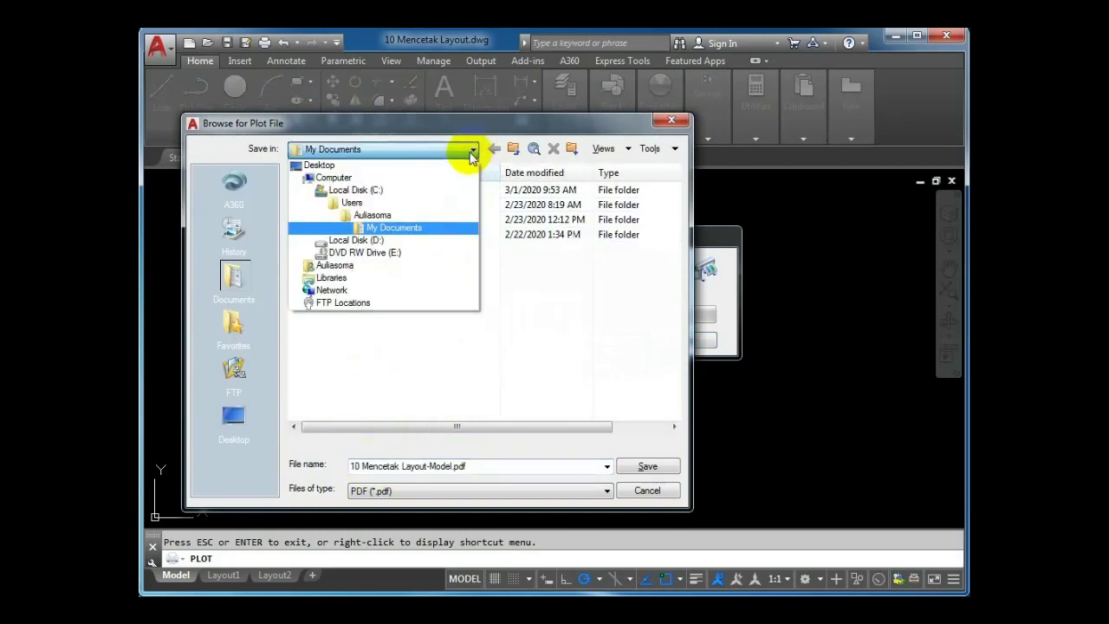
pyautogui.click(406, 240)
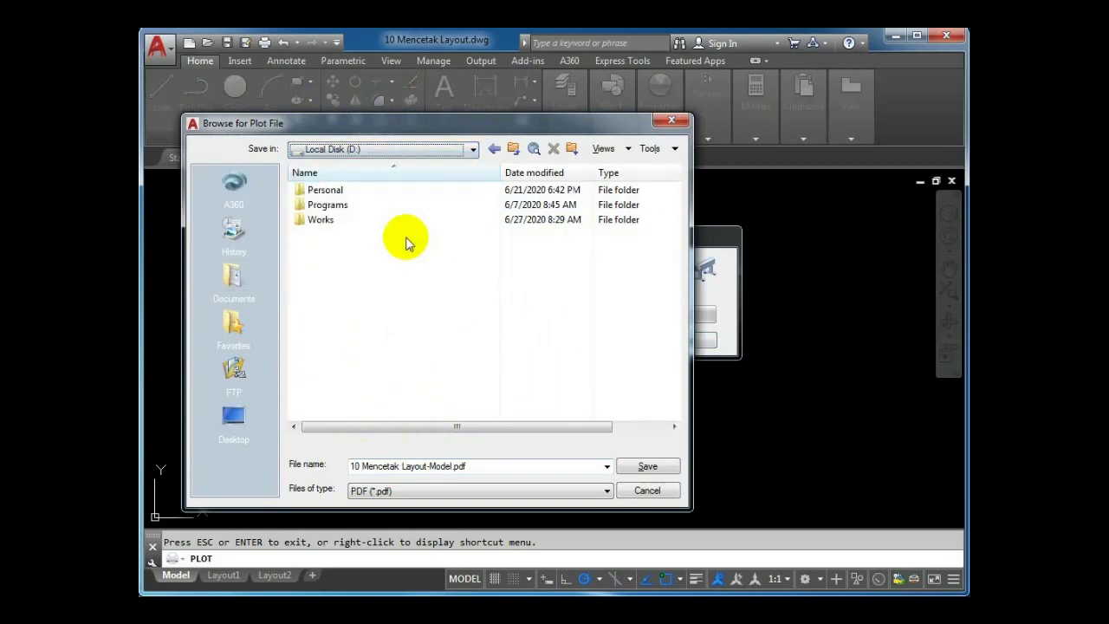
pyautogui.click(407, 466)
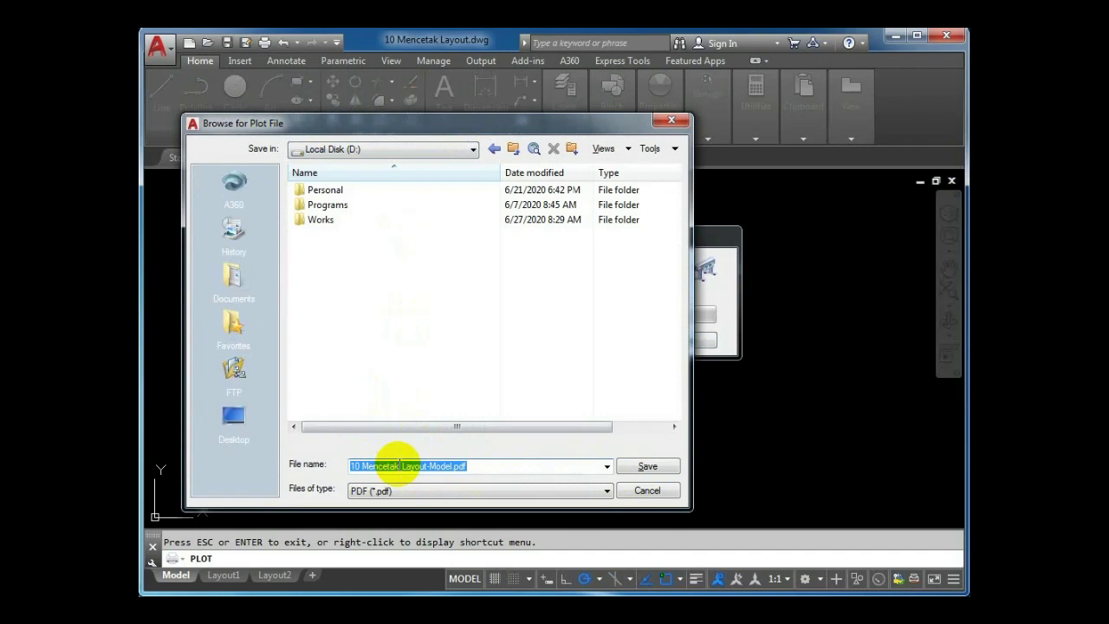
pyautogui.write('denah')
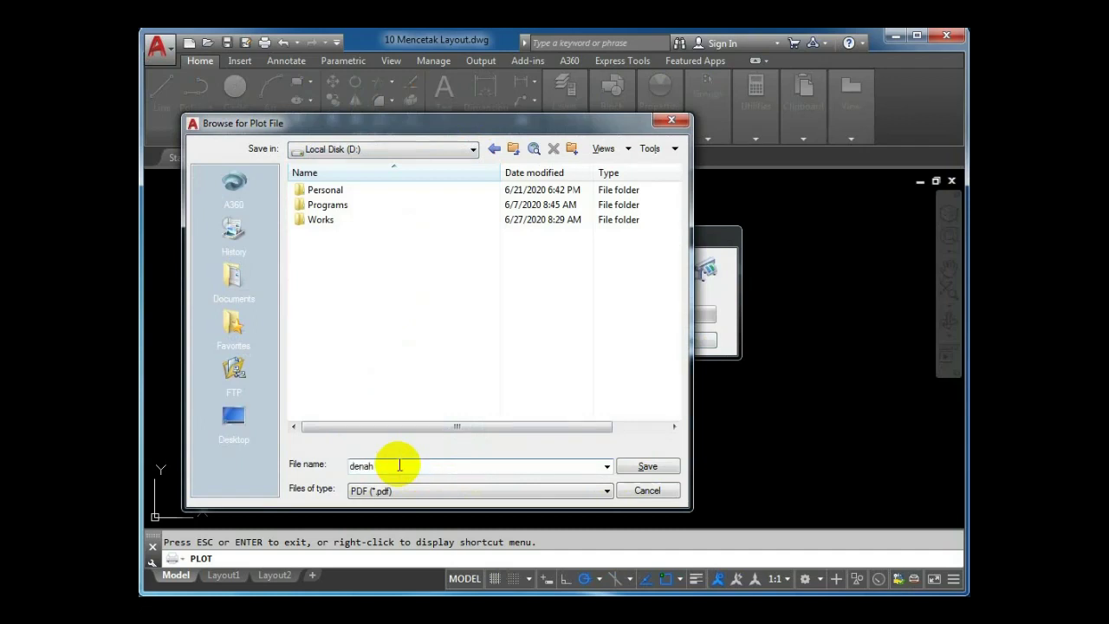
pyautogui.write(' t45')
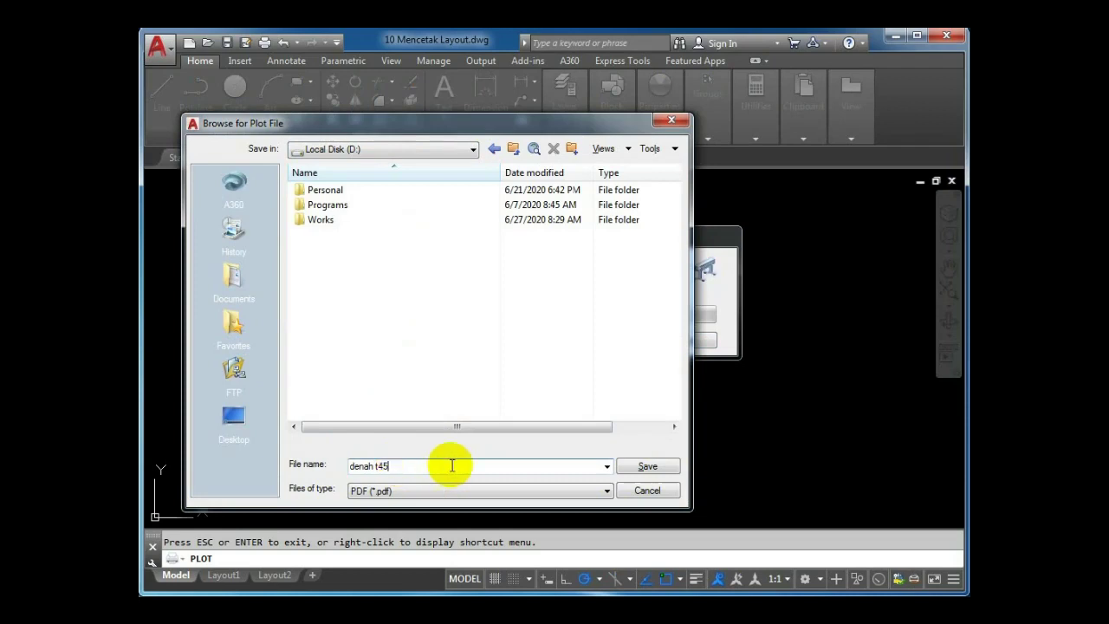
pyautogui.click(640, 466)
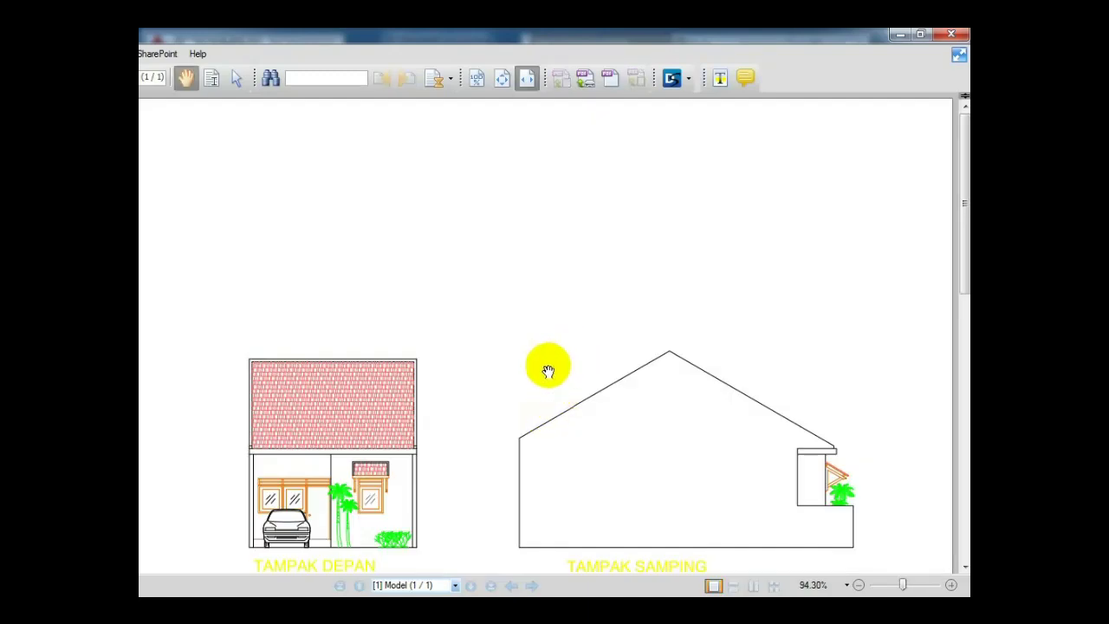
# Examine the elevations, floor plan and full page layout in the plotted PDF, and close the PDF viewer
pyautogui.scroll(-3, 545, 369)
pyautogui.scroll(-2, 515, 271)
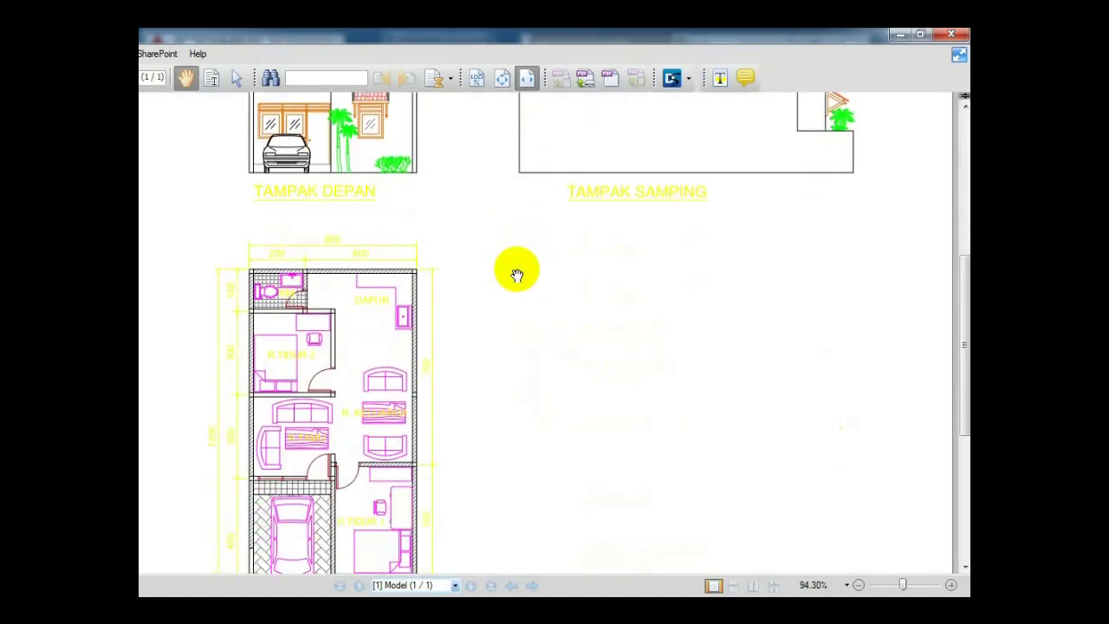
pyautogui.scroll(1, 514, 271)
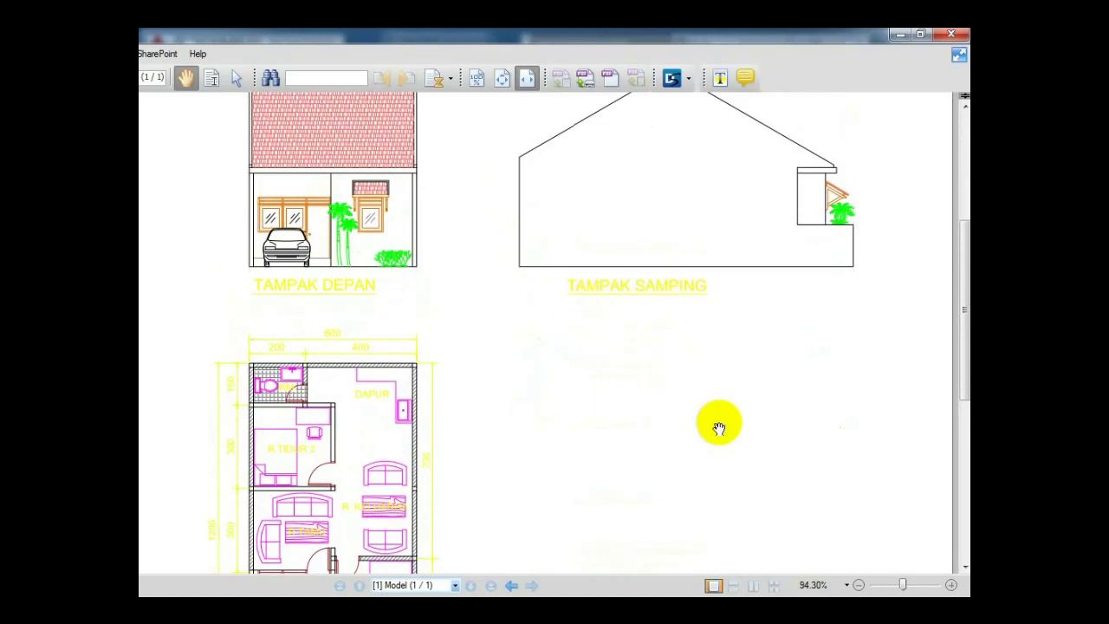
pyautogui.click(858, 585)
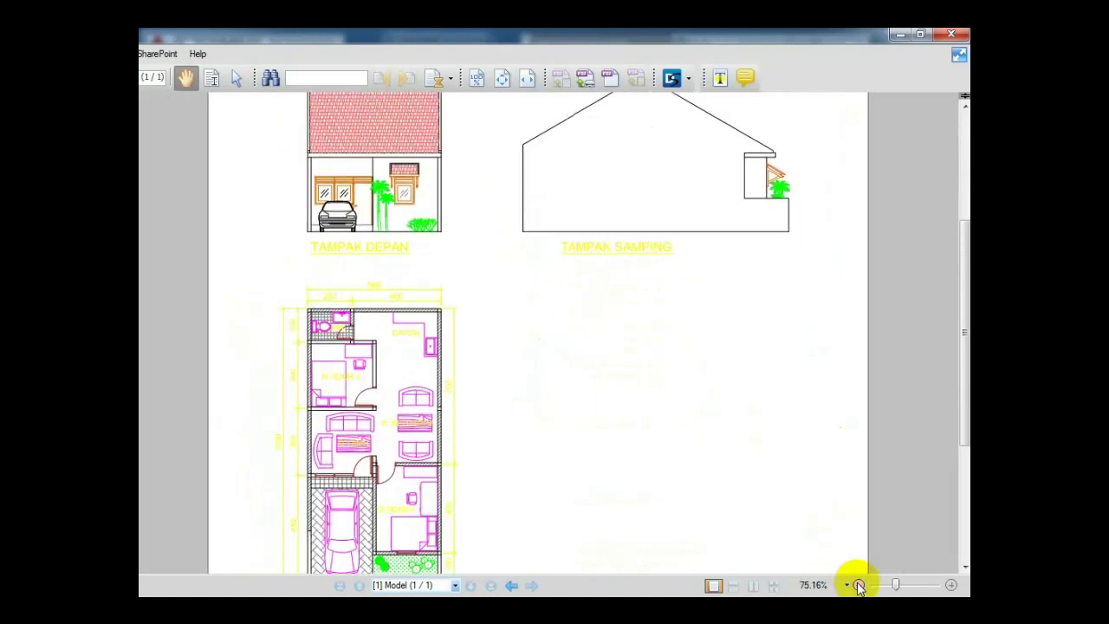
pyautogui.click(858, 585)
pyautogui.click(858, 585)
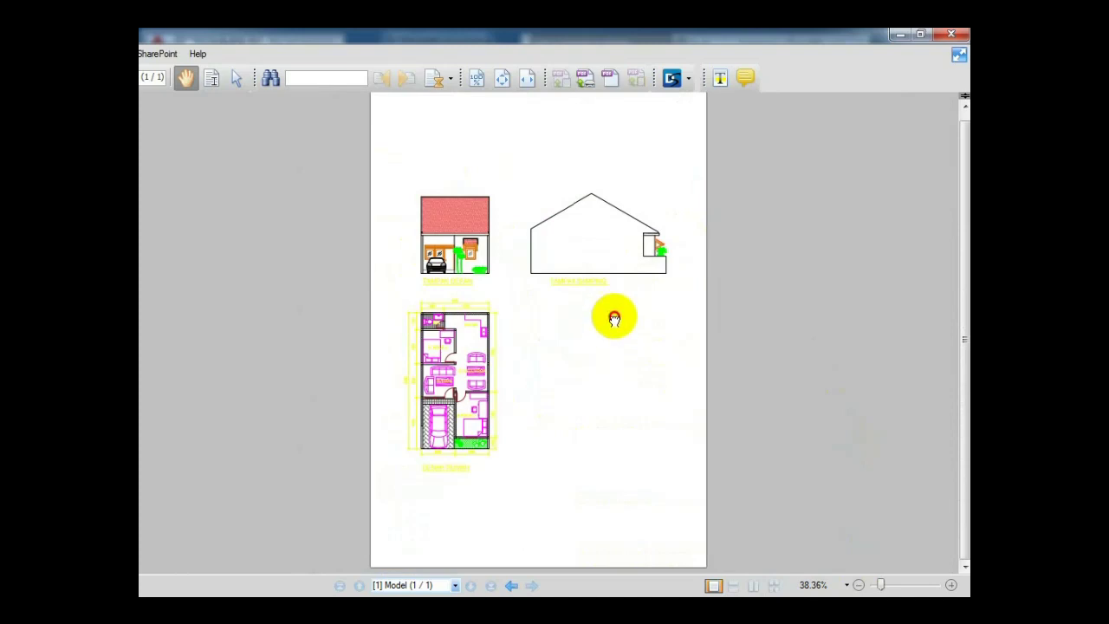
pyautogui.moveTo(612, 313); pyautogui.dragTo(614, 320)
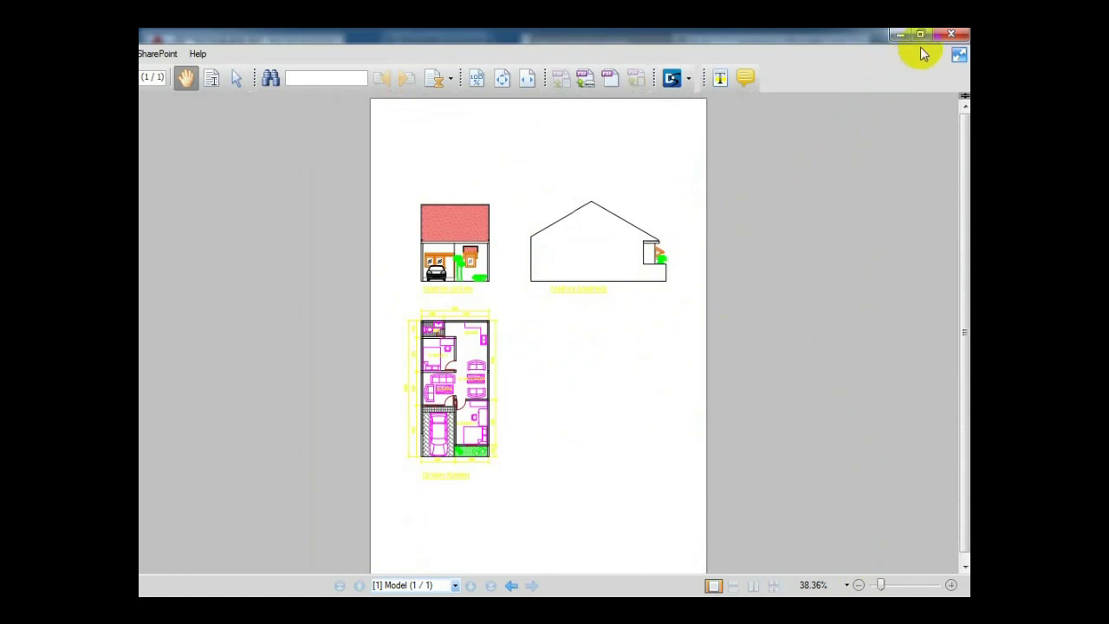
pyautogui.click(951, 34)
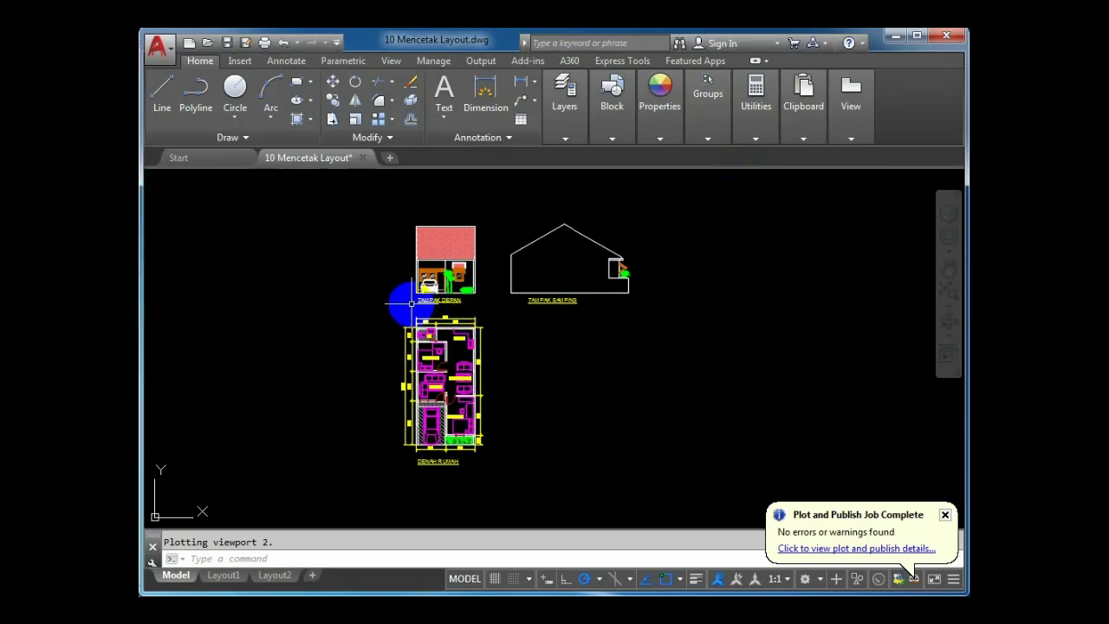
# Start a new single-sheet plot of model space and load the <Previous plot> page setup
pyautogui.scroll(2, 416, 269)
pyautogui.moveTo(416, 269)
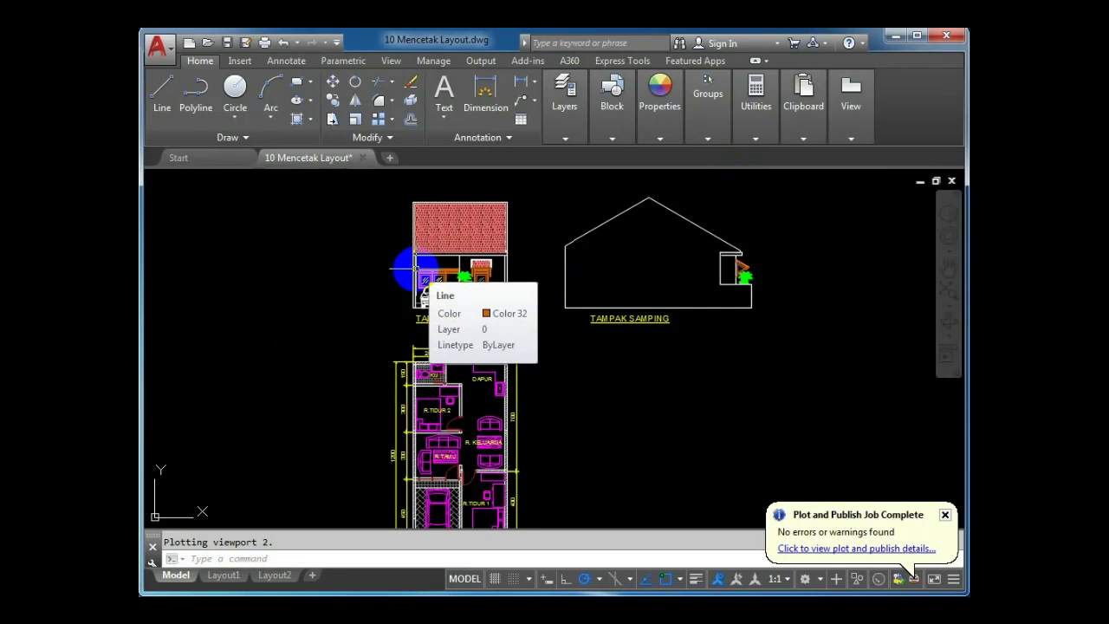
pyautogui.write('plot')
pyautogui.press('Return')
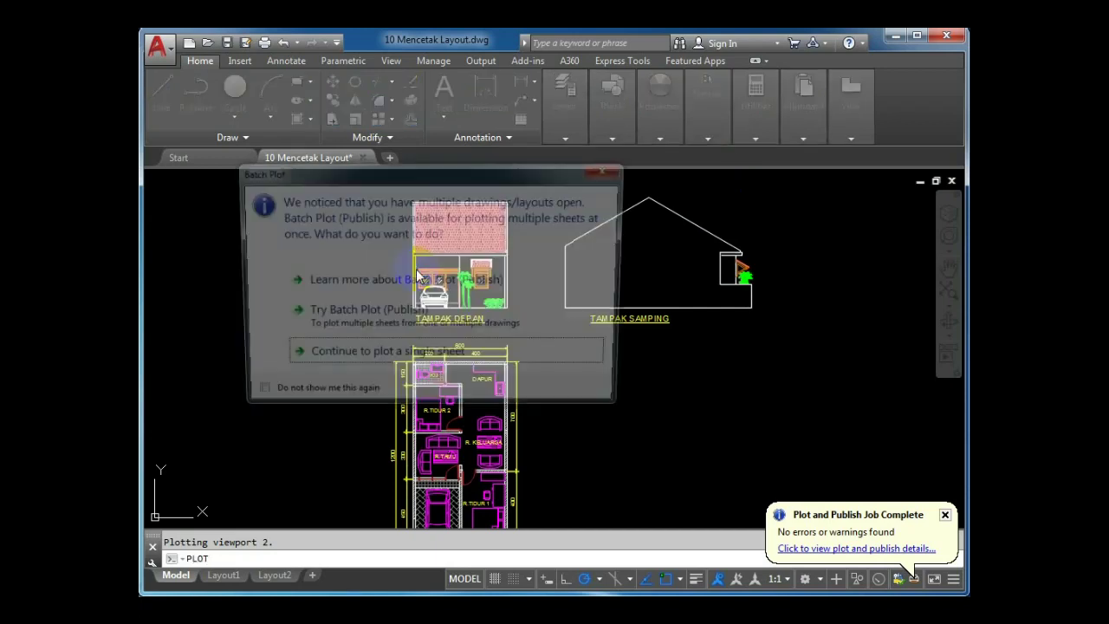
pyautogui.click(426, 357)
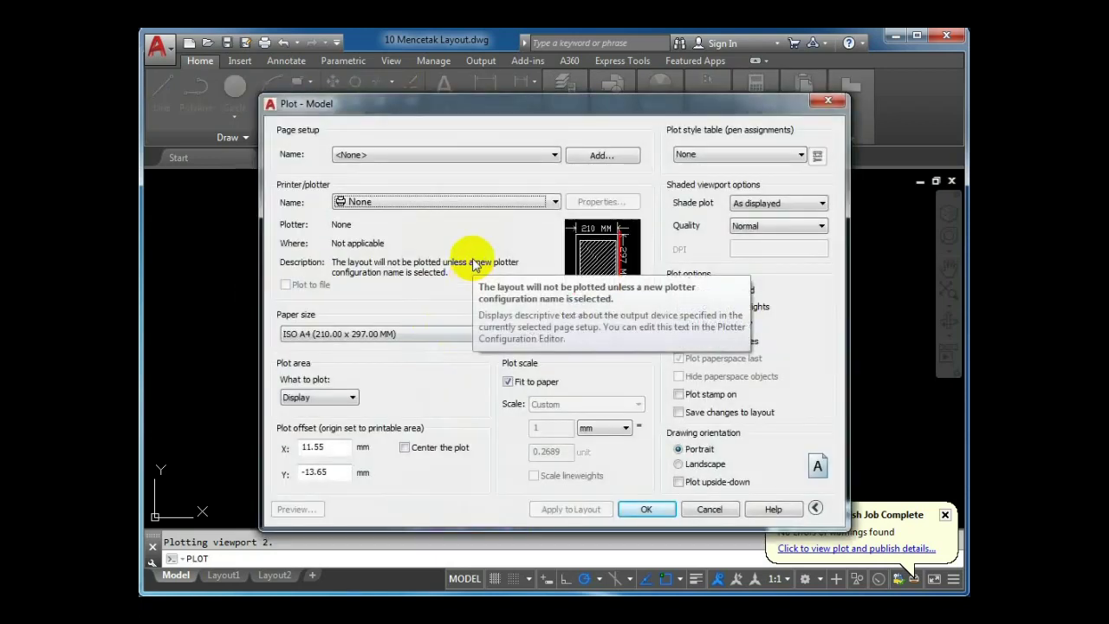
pyautogui.click(421, 159)
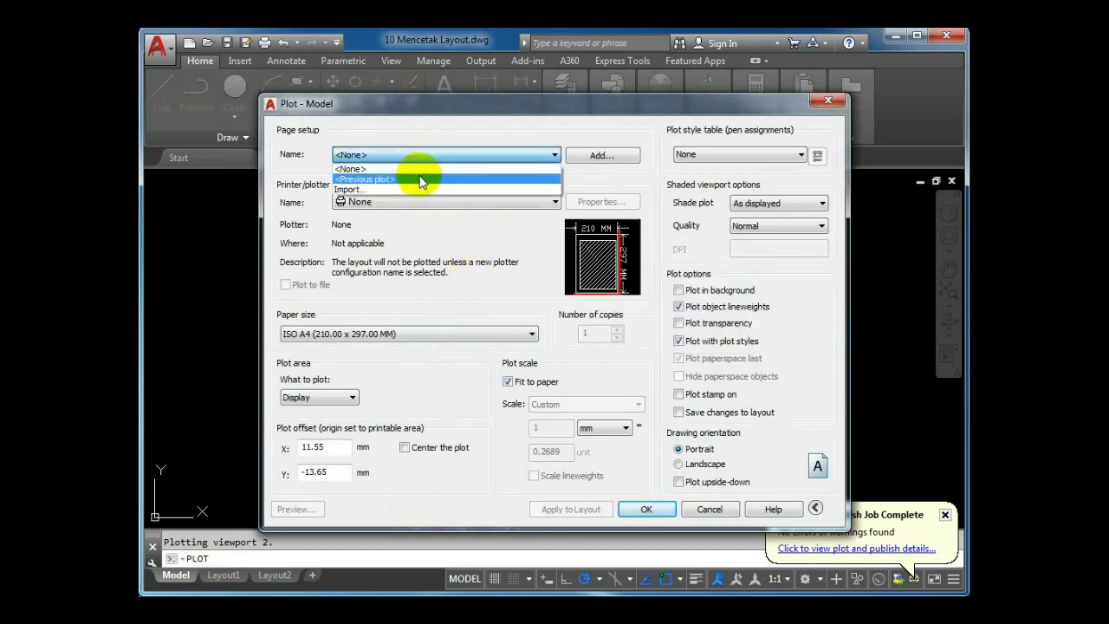
pyautogui.click(422, 180)
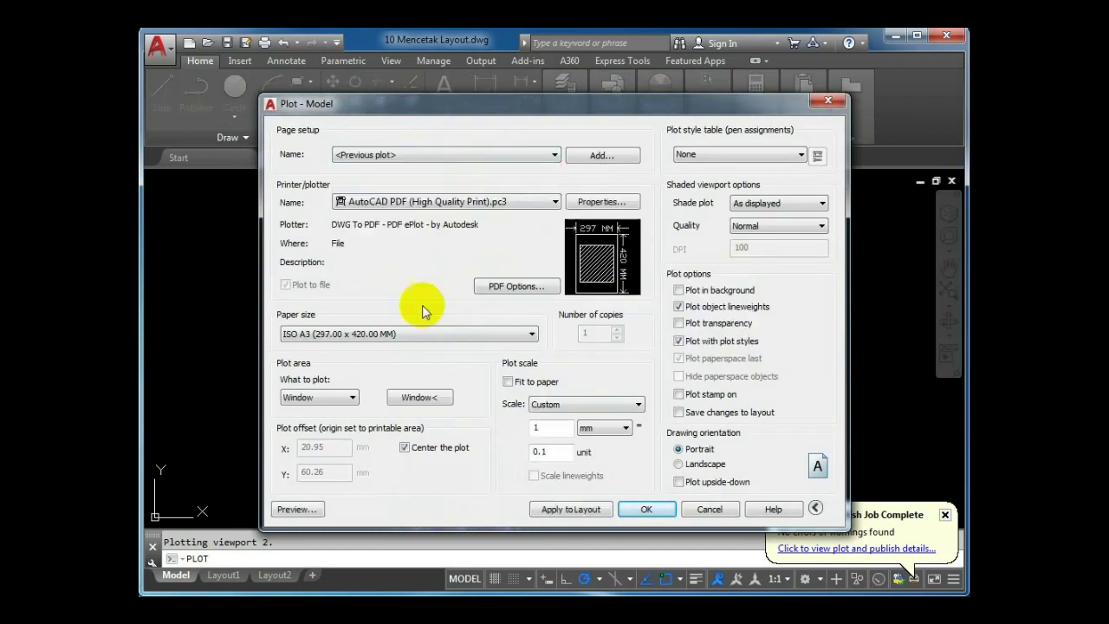
# Review the available plotters, keep AutoCAD PDF (High Quality Print).pc3, and cancel the plot
pyautogui.click(461, 203)
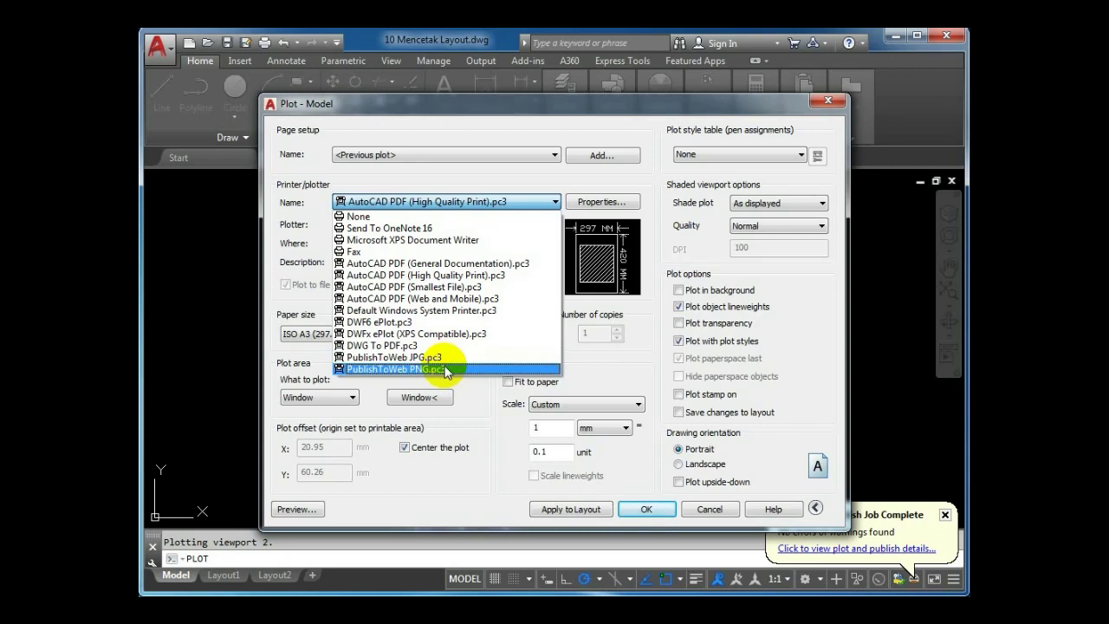
pyautogui.click(439, 275)
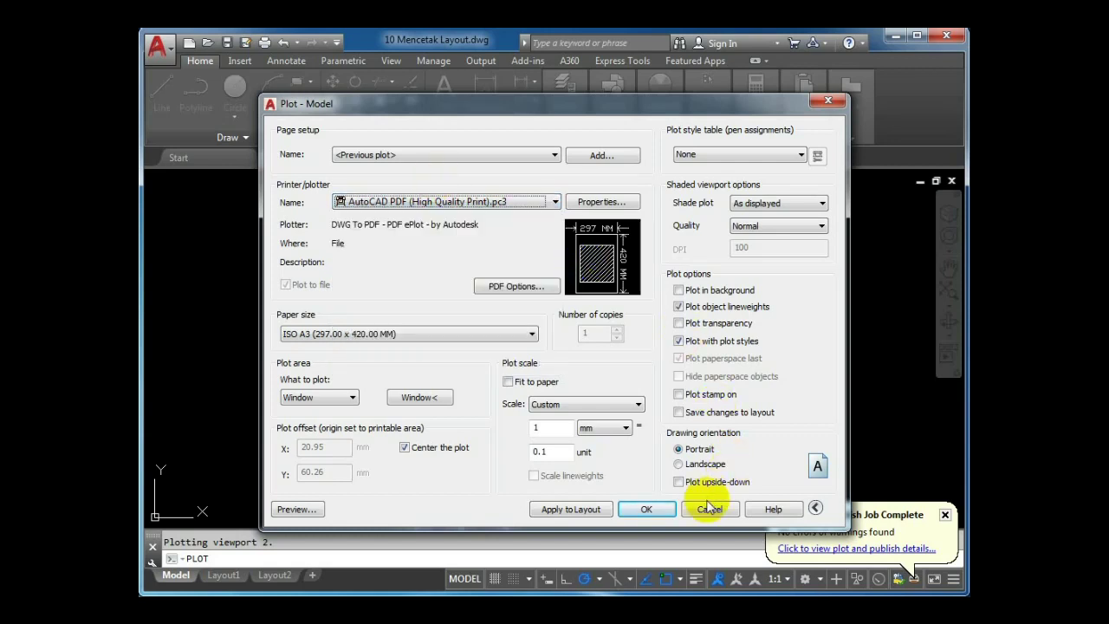
pyautogui.click(709, 509)
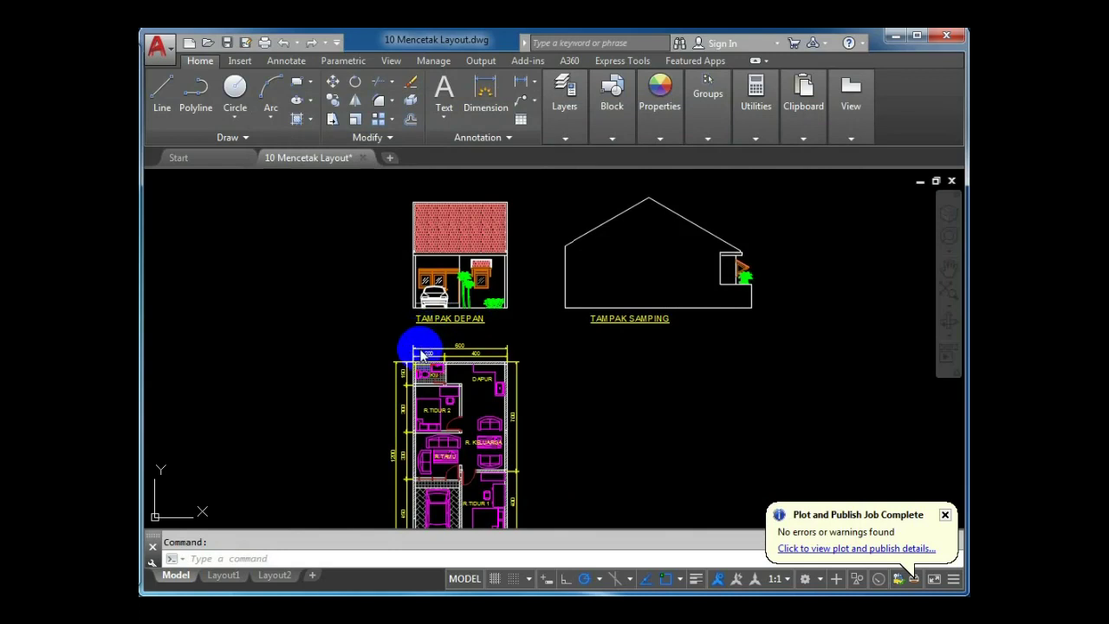
# Measure the floor plan's overall width between the ends of the 600 dimension above it
pyautogui.moveTo(362, 424); pyautogui.dragTo(376, 337, button='middle')
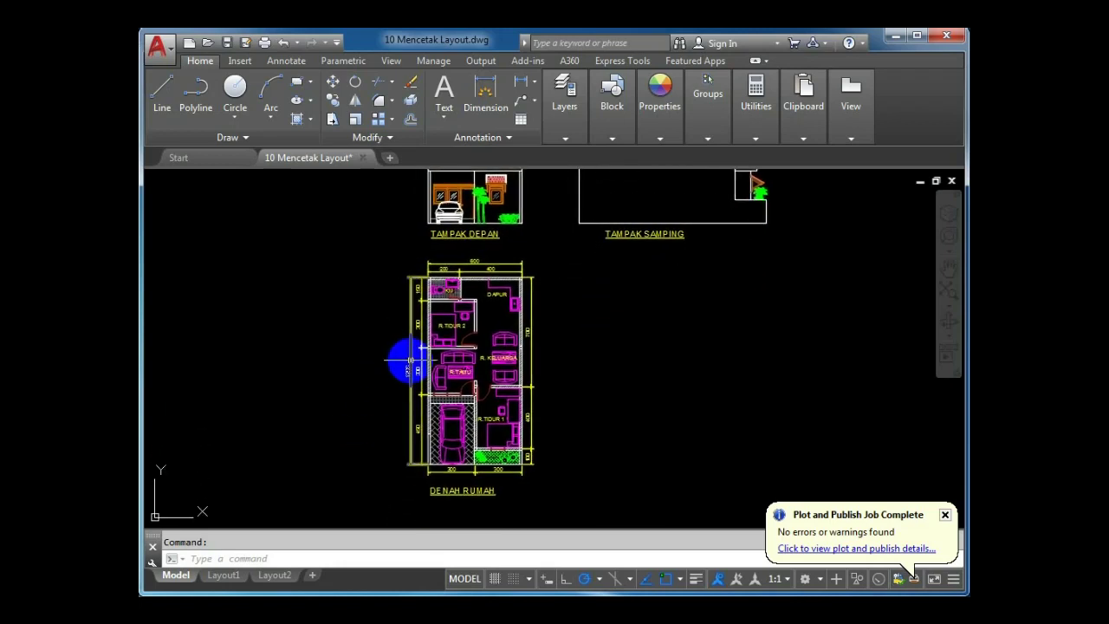
pyautogui.scroll(2, 411, 360)
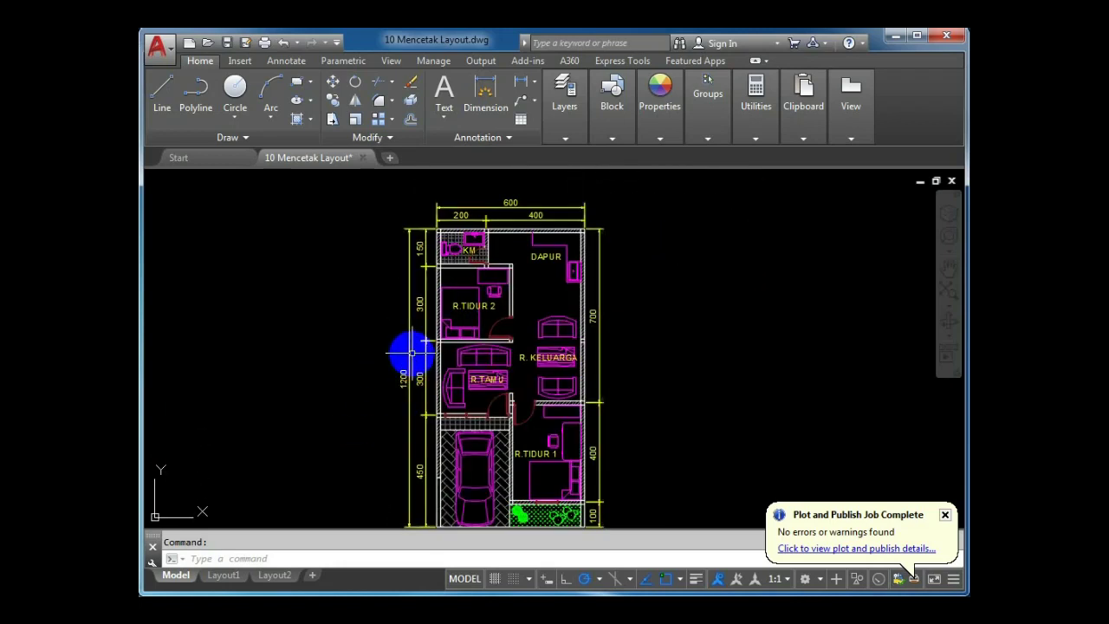
pyautogui.scroll(-2, 412, 350)
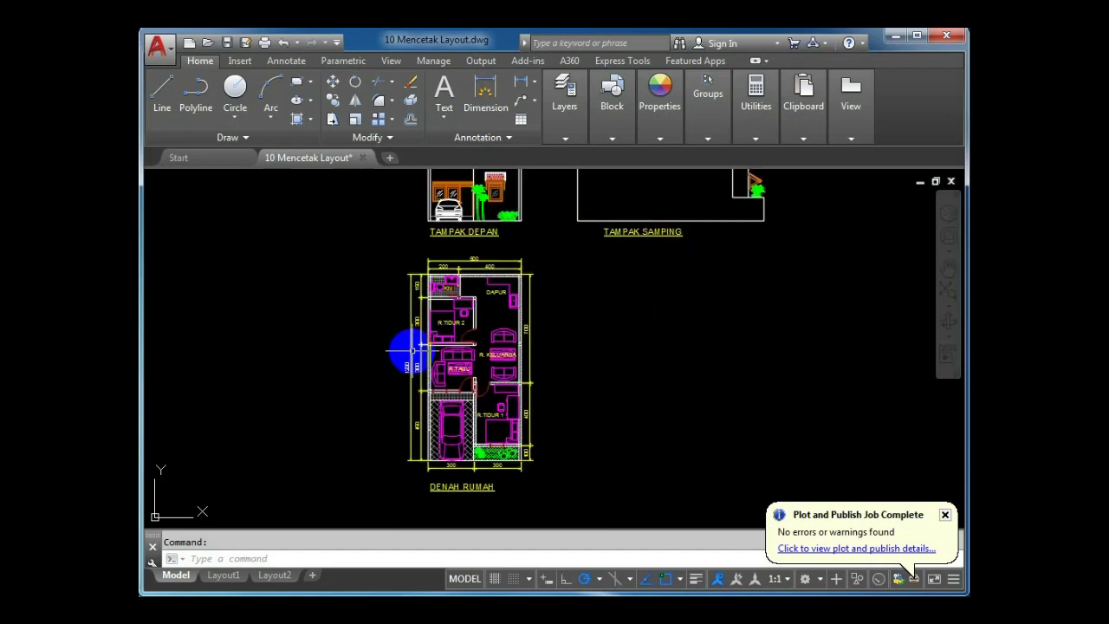
pyautogui.scroll(2, 391, 371)
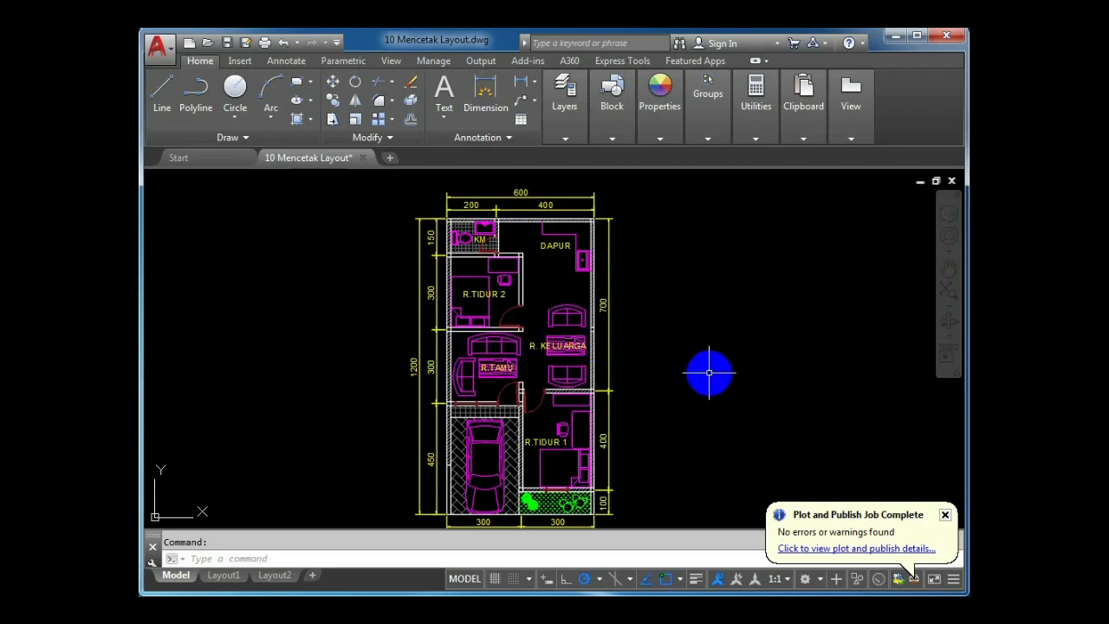
pyautogui.moveTo(495, 422)
pyautogui.mouseDown(button='middle')
pyautogui.moveTo(479, 335)
pyautogui.moveTo(481, 520)
pyautogui.mouseUp(button='middle')
pyautogui.scroll(2, 486, 325)
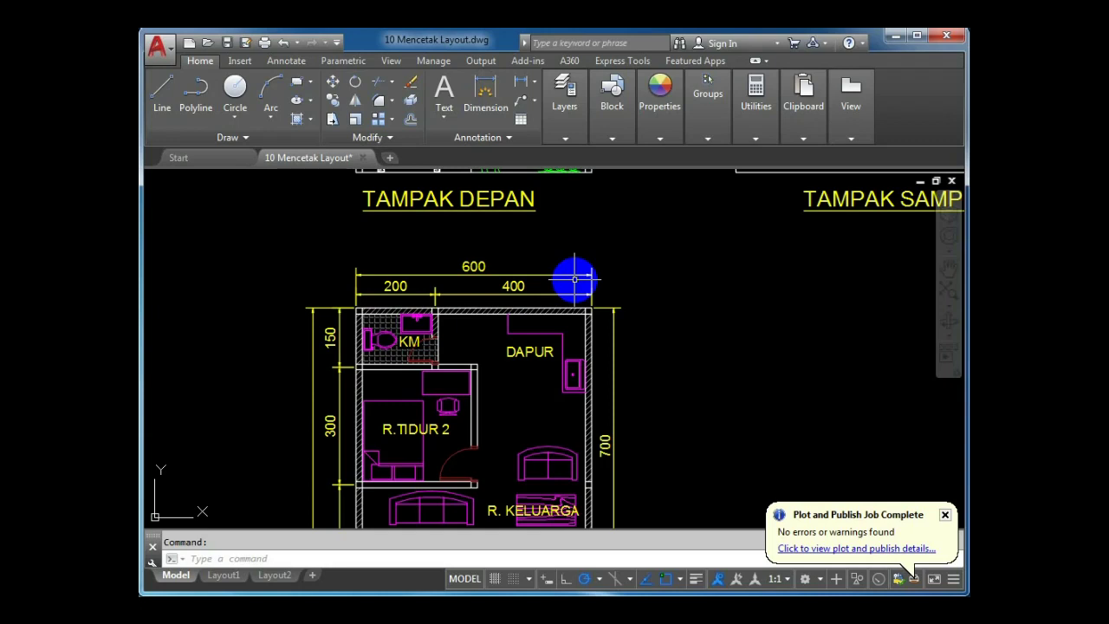
pyautogui.scroll(2, 483, 260)
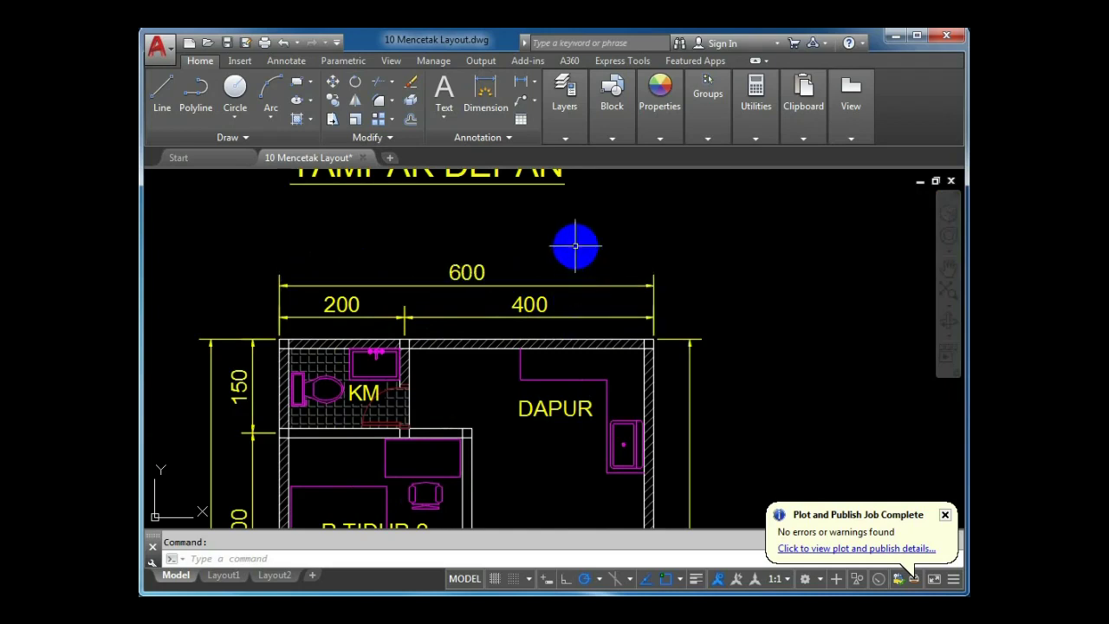
pyautogui.write('ist')
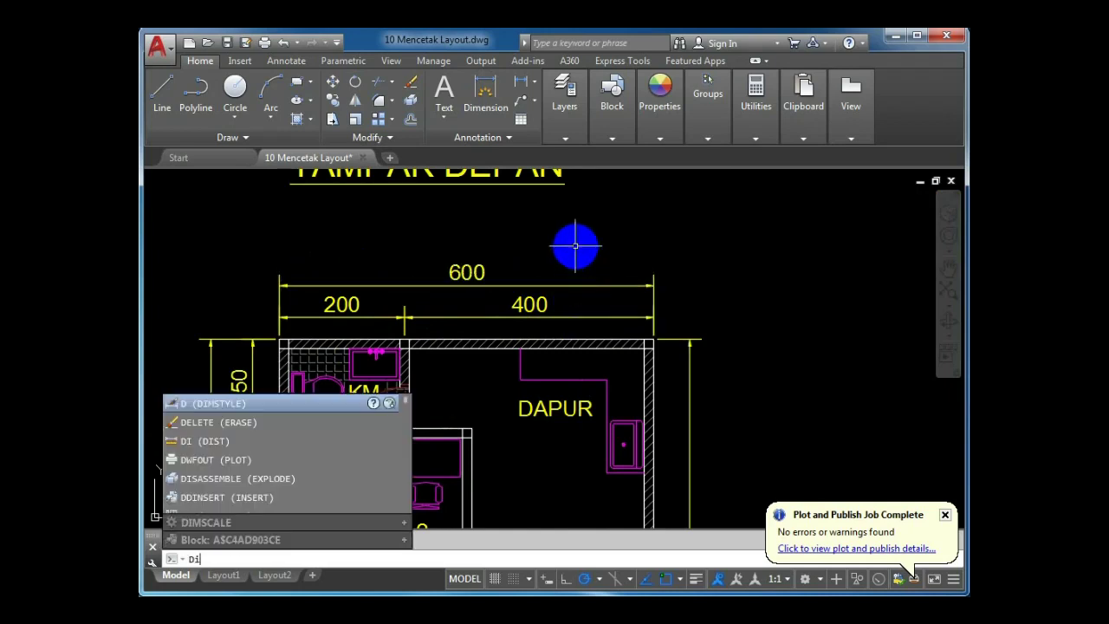
pyautogui.press('Return')
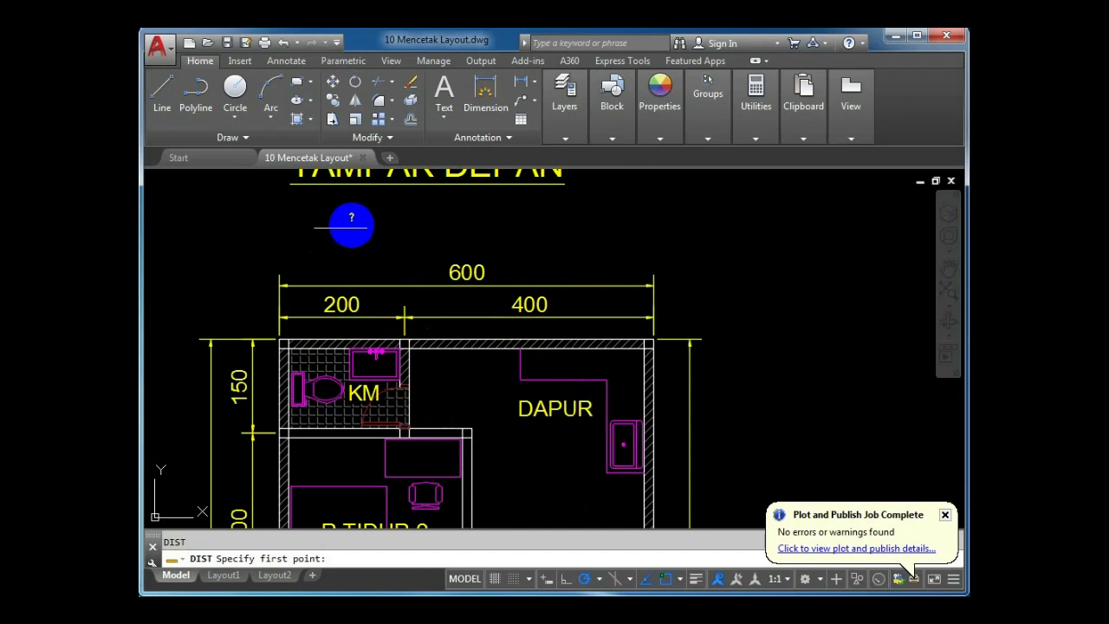
pyautogui.click(279, 274)
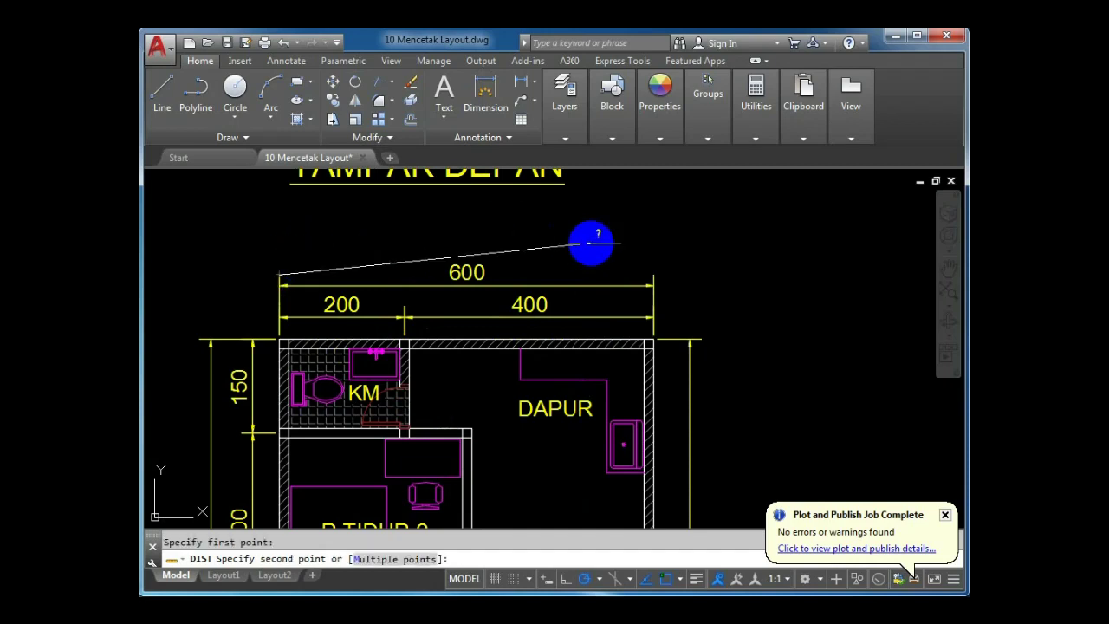
pyautogui.click(653, 275)
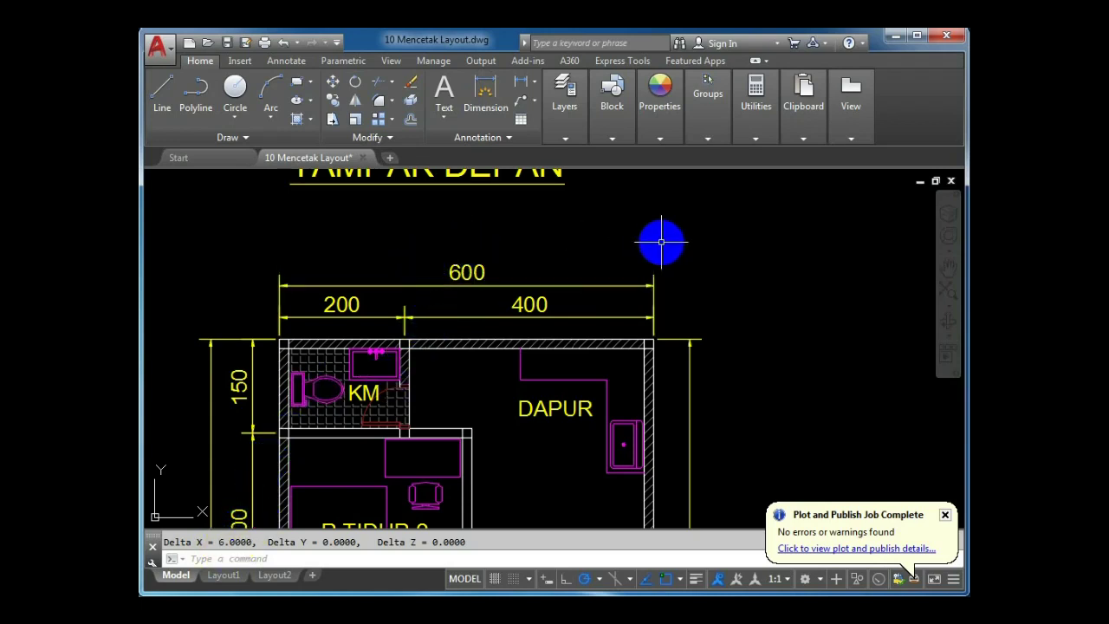
pyautogui.scroll(-5, 445, 258)
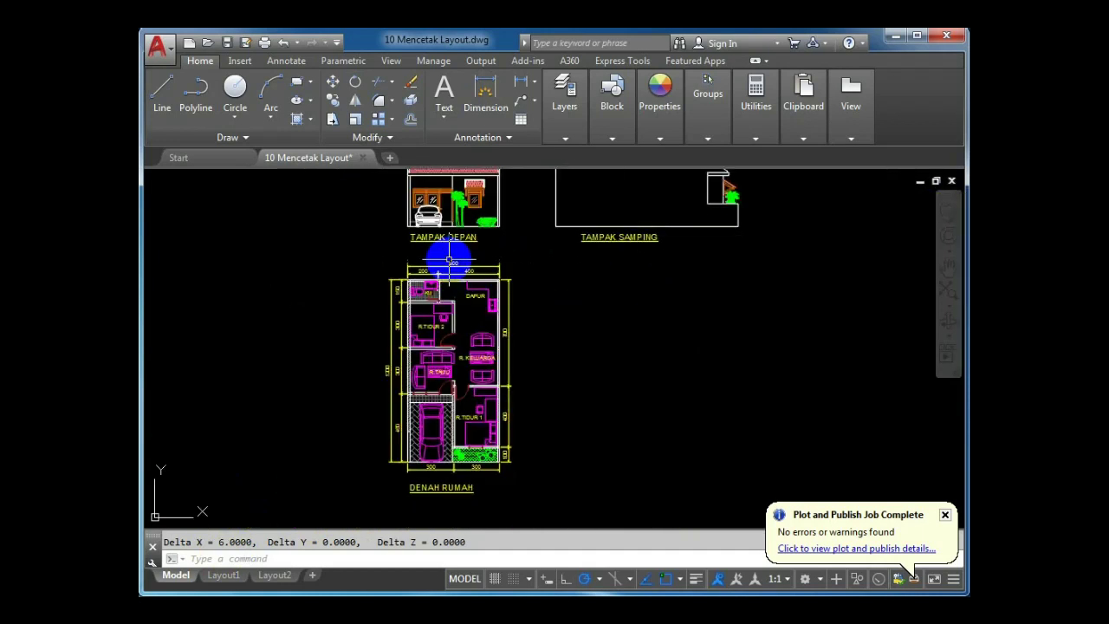
# Start a new single-sheet plot of model space and apply the <Previous plot> page setup again
pyautogui.scroll(2, 446, 339)
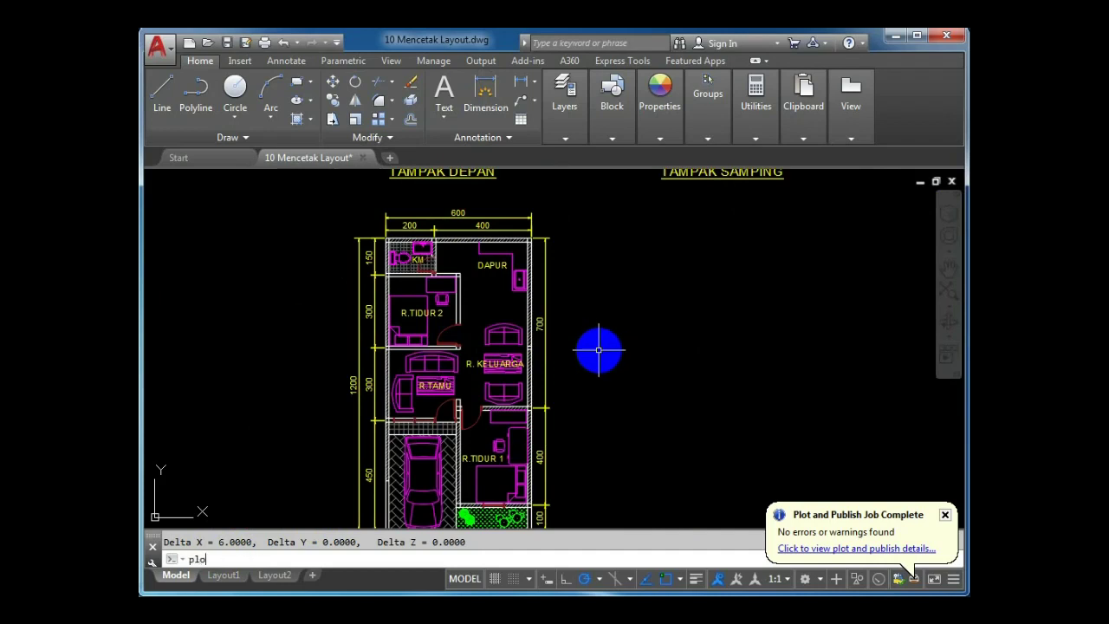
pyautogui.press('Return')
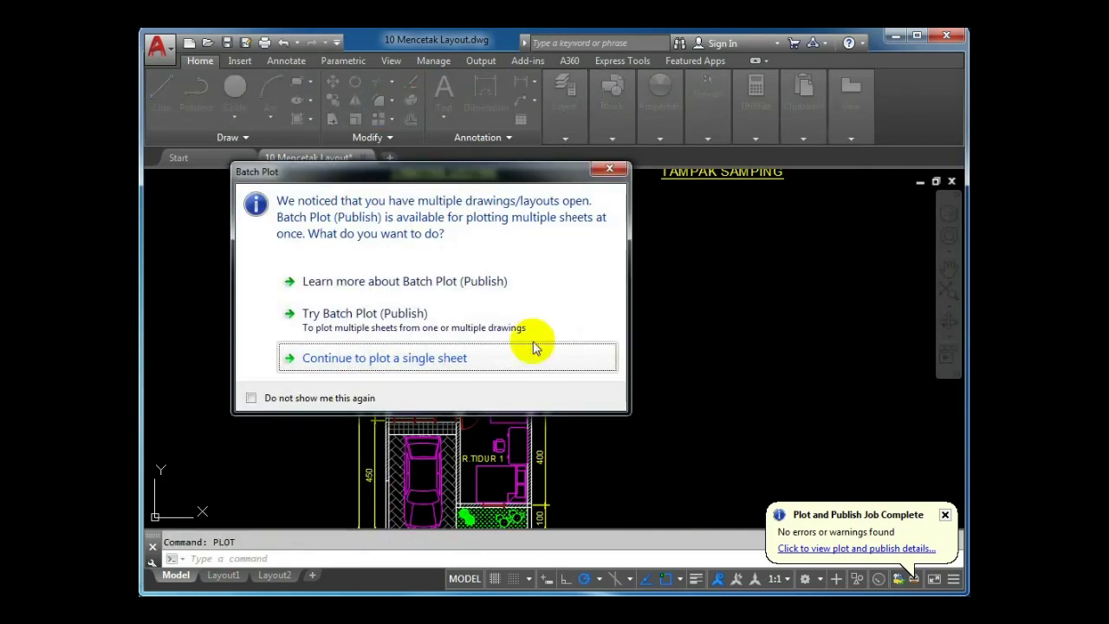
pyautogui.click(424, 359)
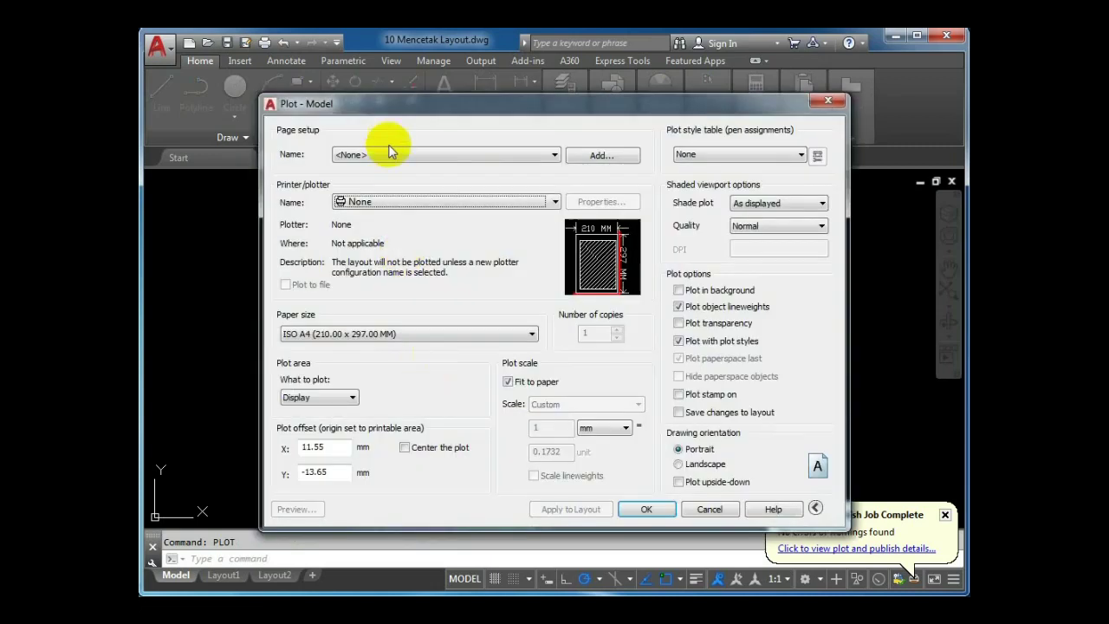
pyautogui.click(389, 154)
pyautogui.click(385, 179)
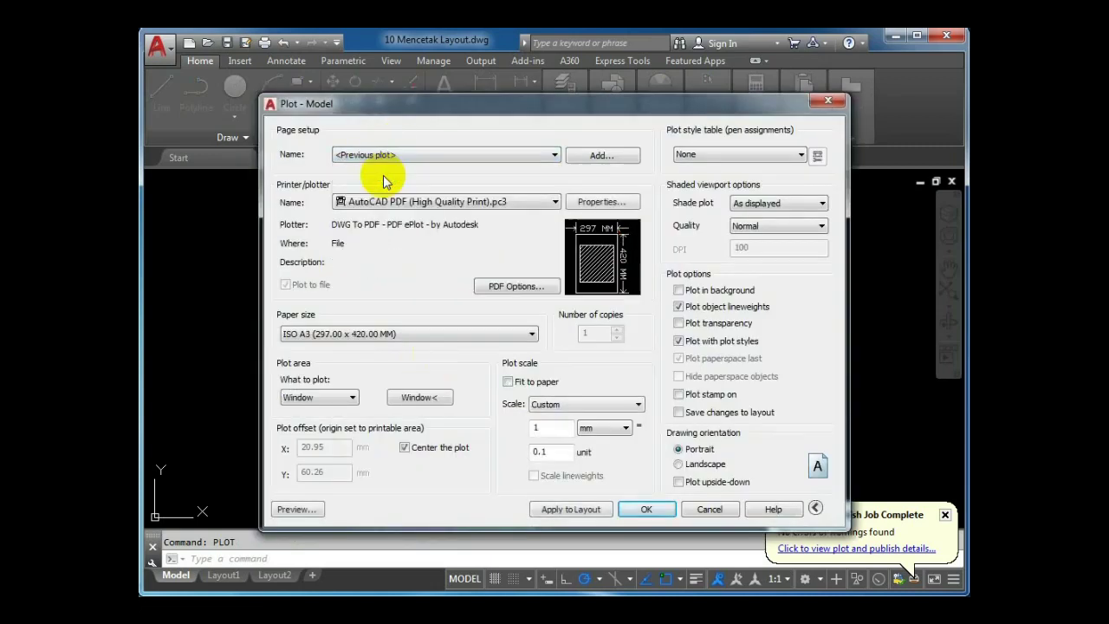
# Set the custom plot scale to 60 mm = 6 units
pyautogui.click(532, 428)
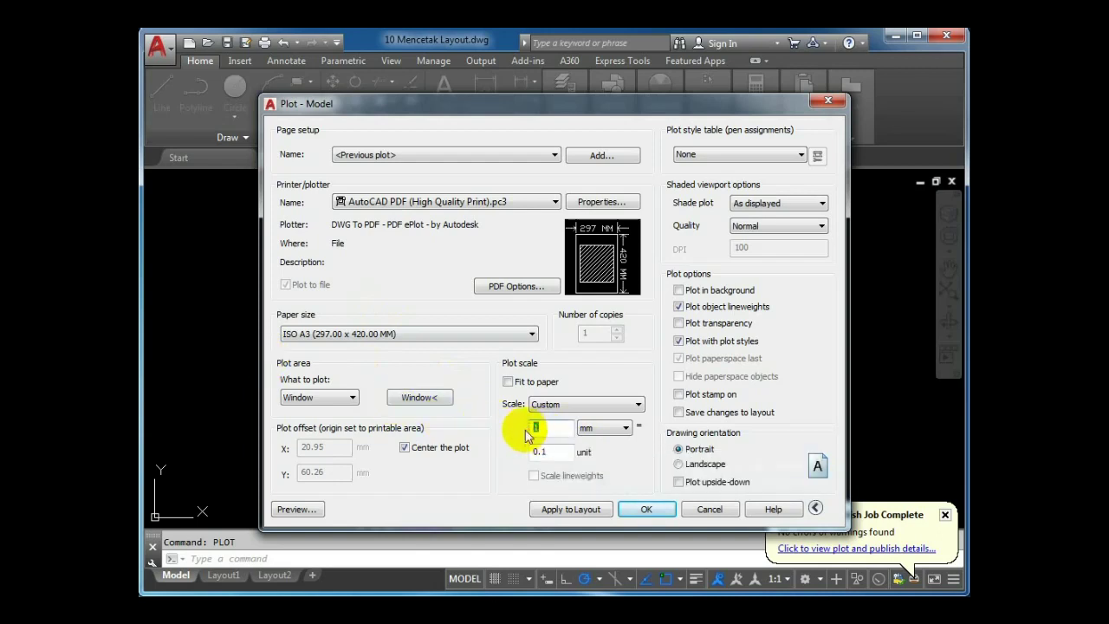
pyautogui.click(616, 435)
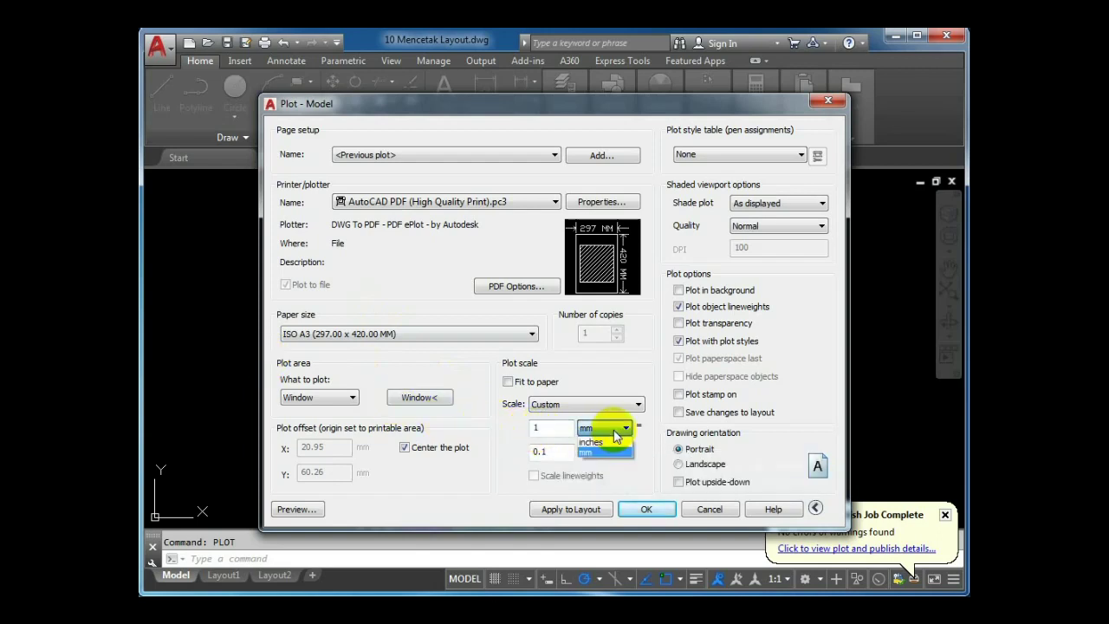
pyautogui.click(616, 436)
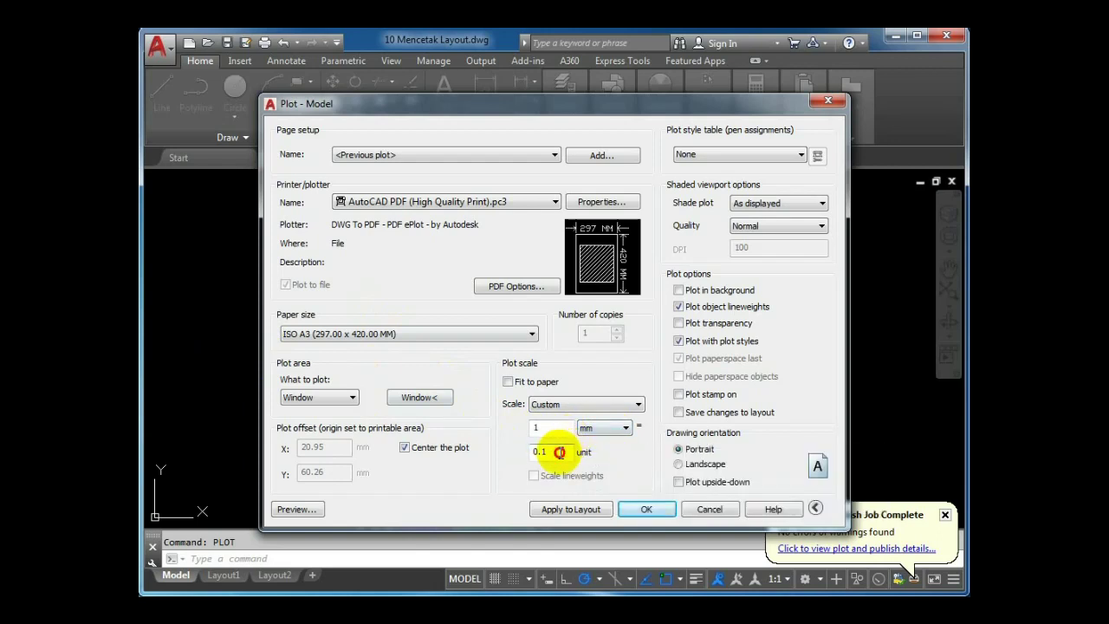
pyautogui.moveTo(559, 451); pyautogui.dragTo(524, 452)
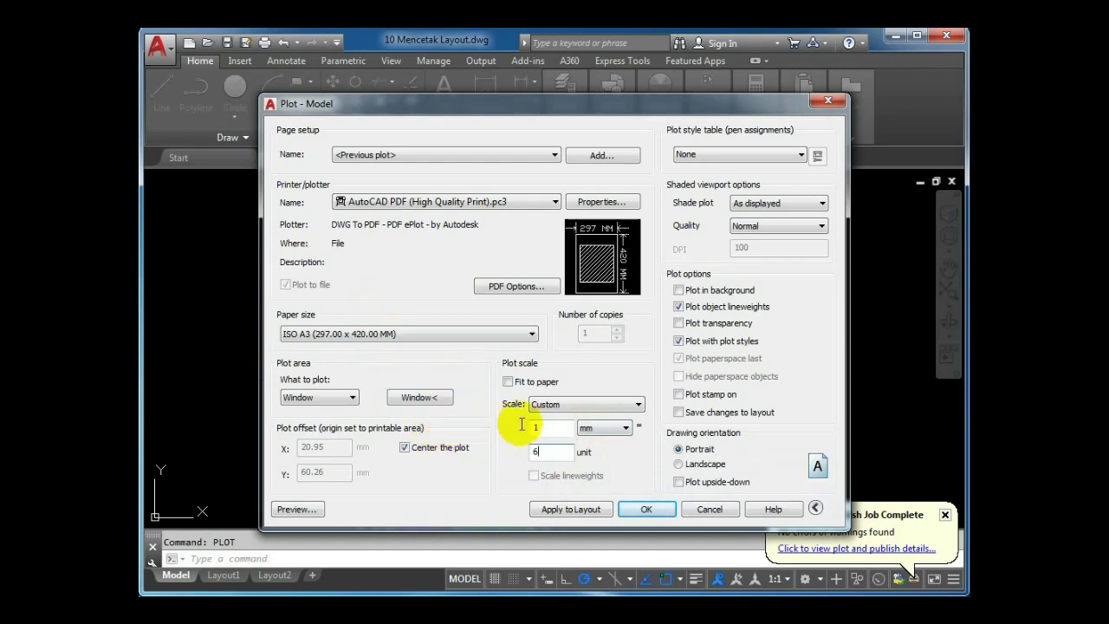
pyautogui.moveTo(542, 427); pyautogui.dragTo(525, 427)
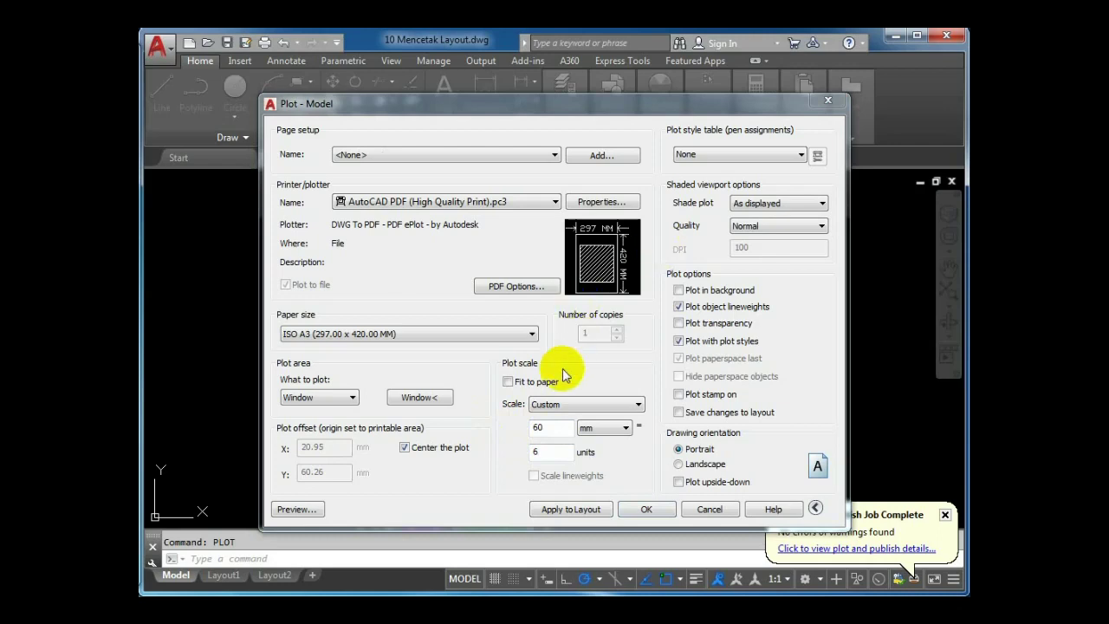
# Assign the monochrome.ctb plot style table to the plot and to all layouts
pyautogui.click(754, 156)
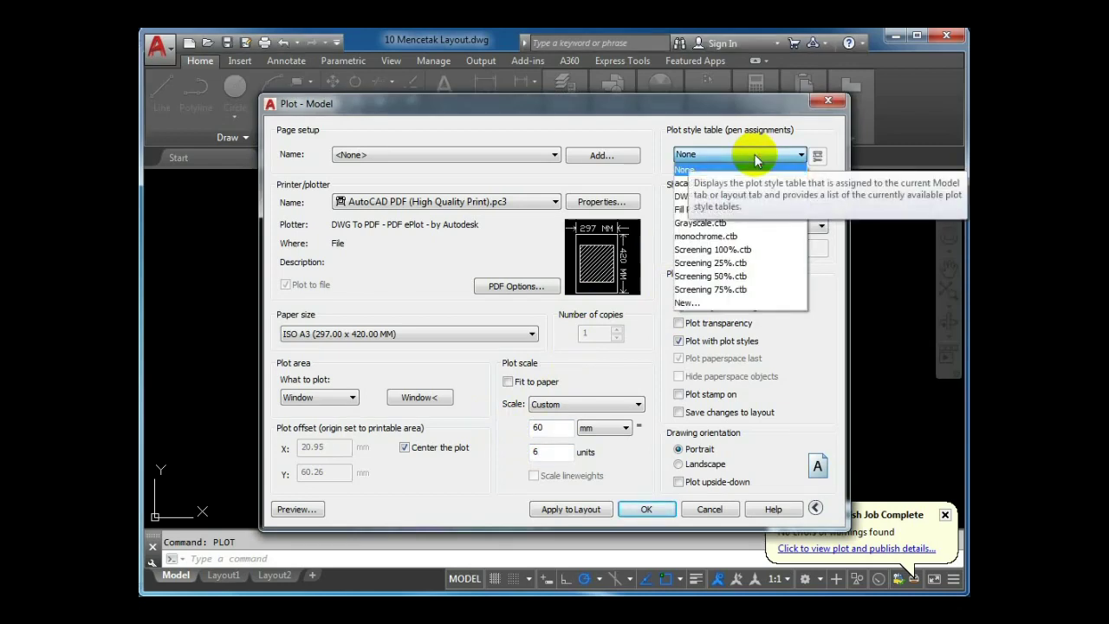
pyautogui.click(756, 157)
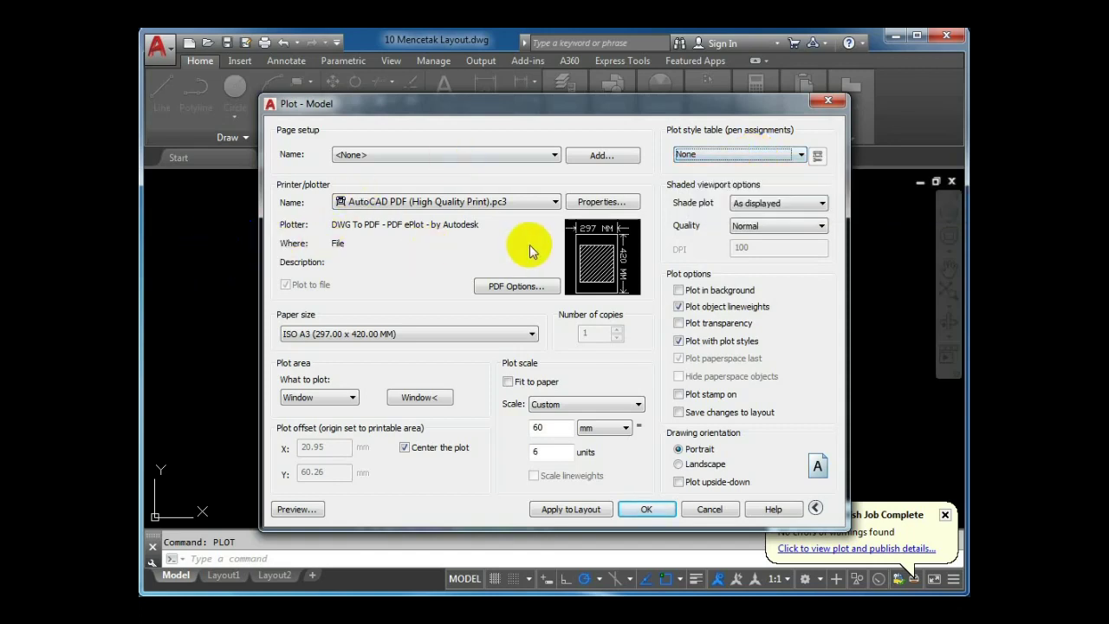
pyautogui.click(742, 158)
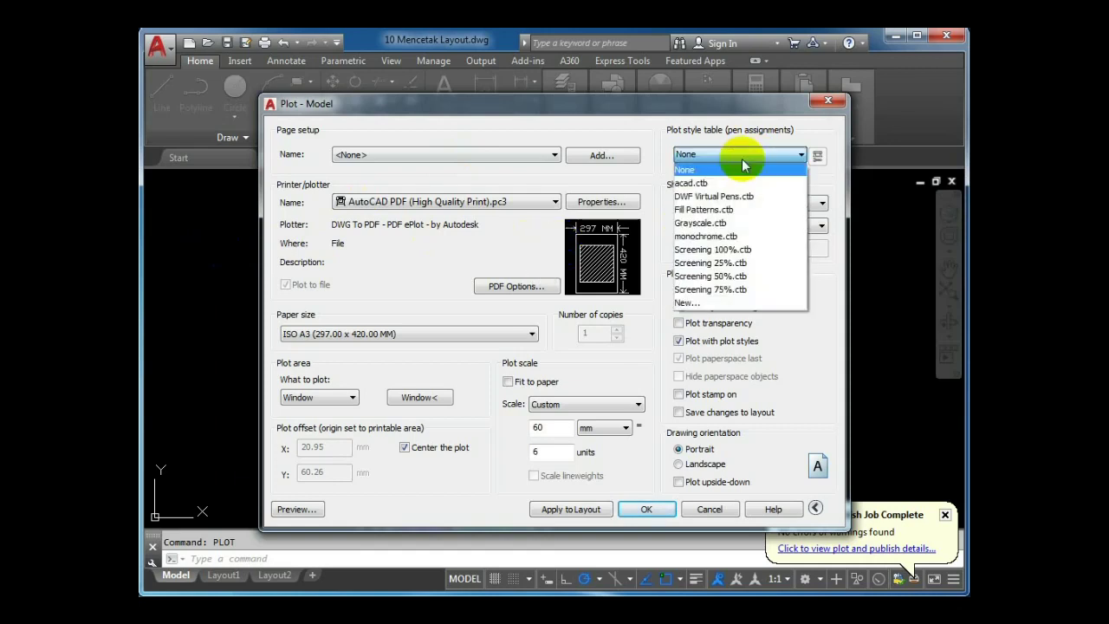
pyautogui.click(744, 237)
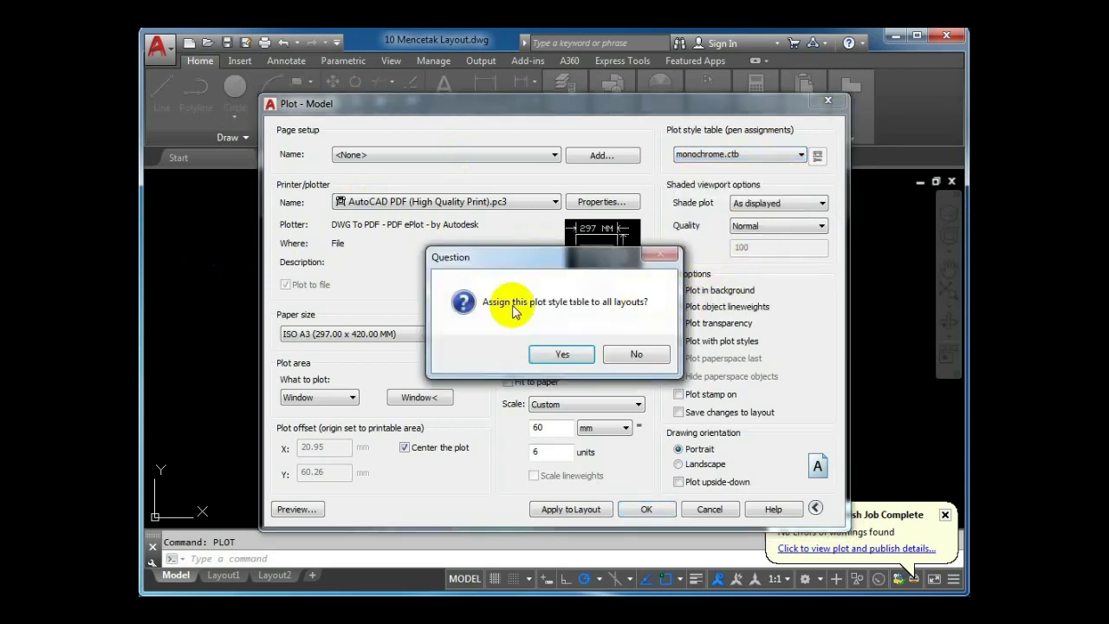
pyautogui.click(557, 355)
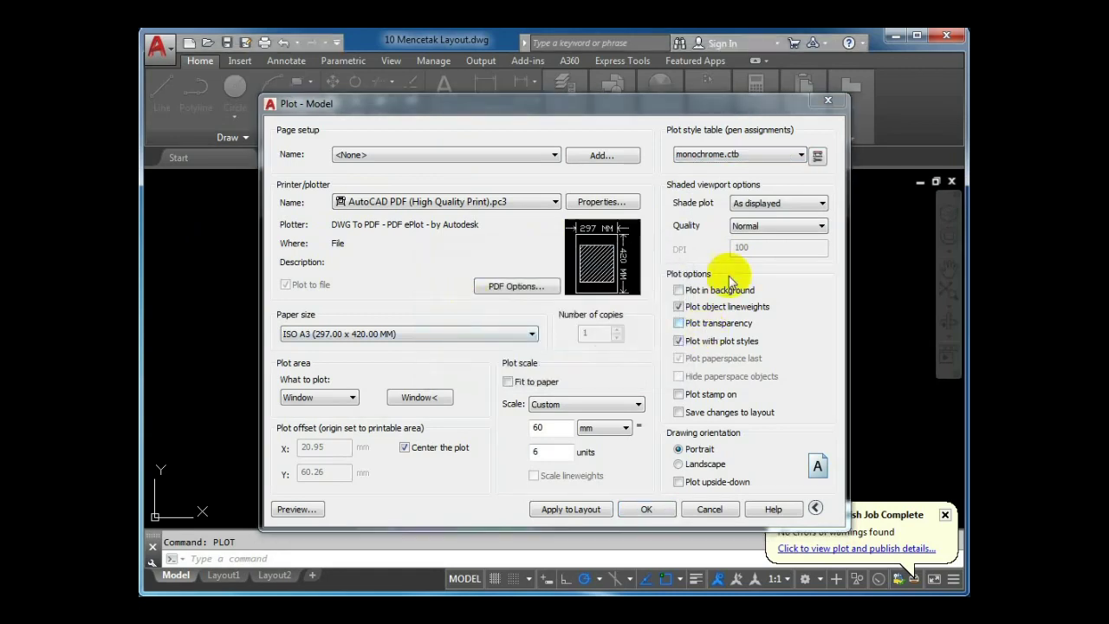
# Examine the plotted color and lineweight settings of several color styles in monochrome.ctb, and close the plot style editor without saving
pyautogui.click(817, 156)
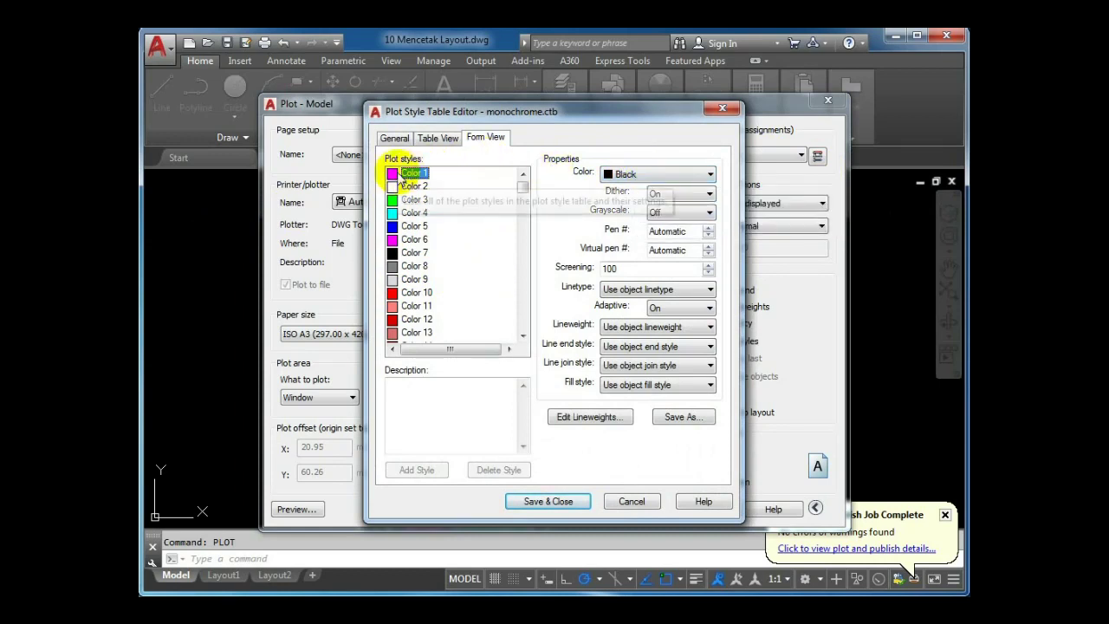
pyautogui.moveTo(523, 191); pyautogui.dragTo(501, 173)
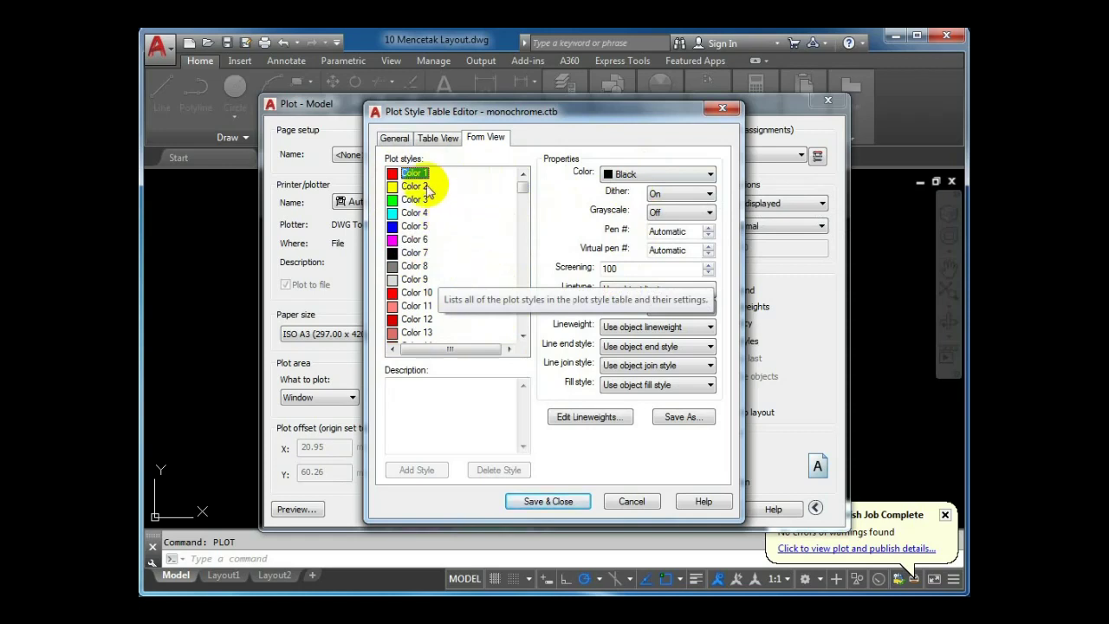
pyautogui.click(415, 240)
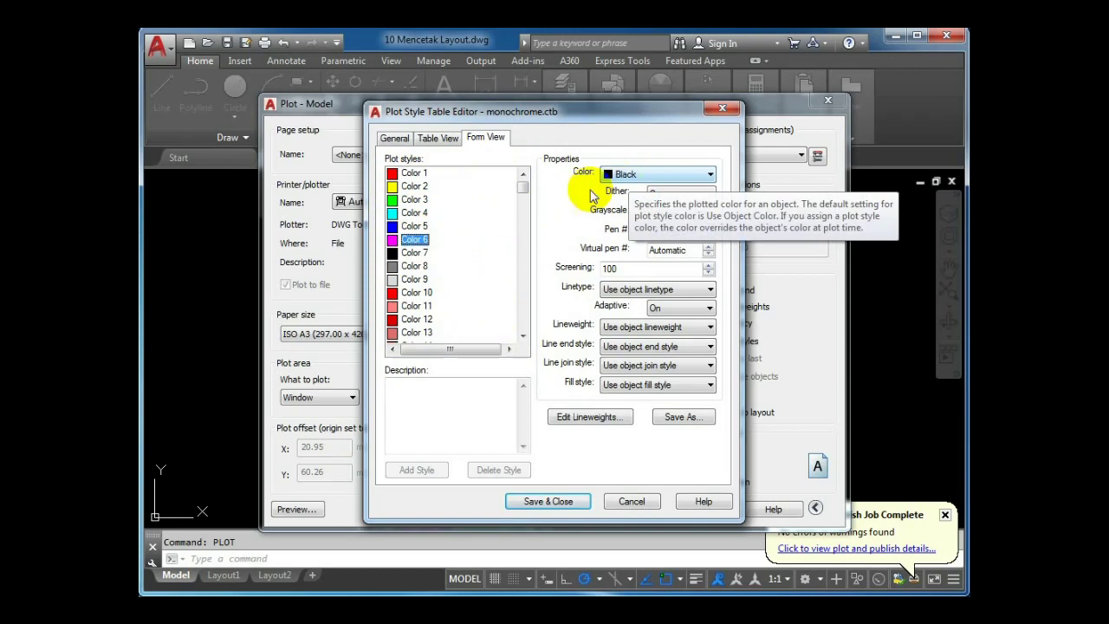
pyautogui.moveTo(522, 184); pyautogui.dragTo(519, 247)
pyautogui.click(414, 252)
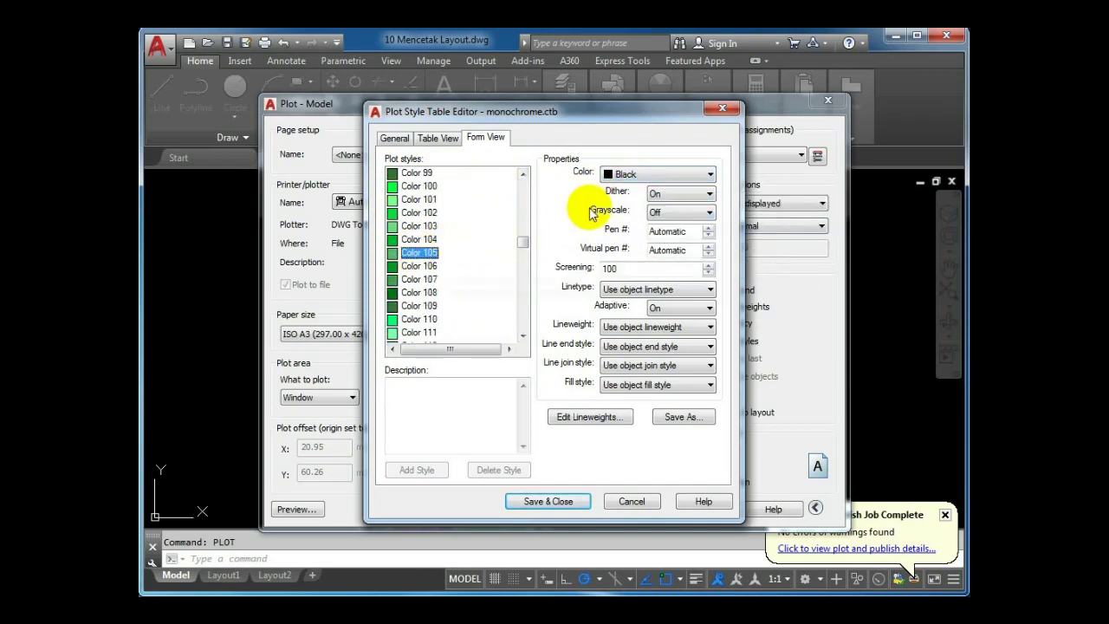
pyautogui.moveTo(523, 252); pyautogui.dragTo(522, 320)
pyautogui.click(419, 252)
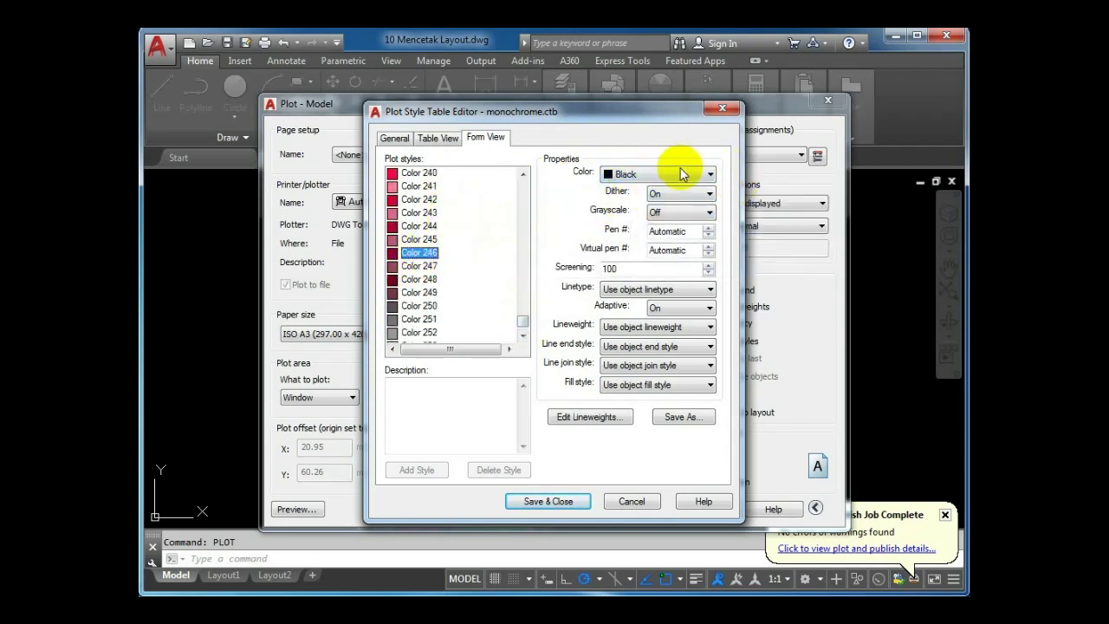
pyautogui.moveTo(520, 321); pyautogui.dragTo(528, 148)
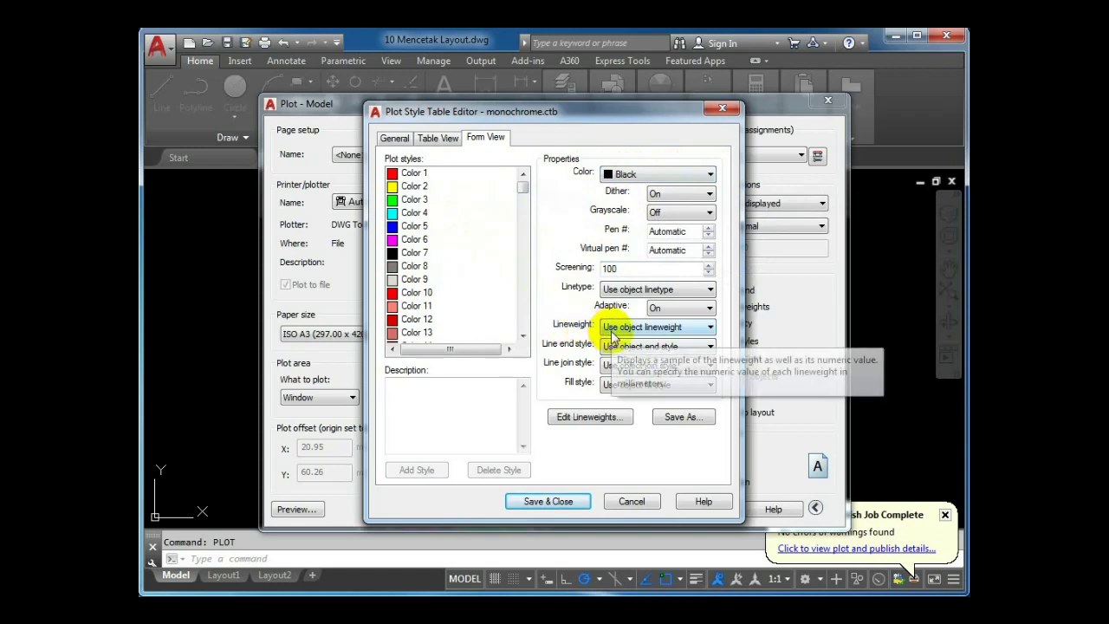
pyautogui.click(212, 274)
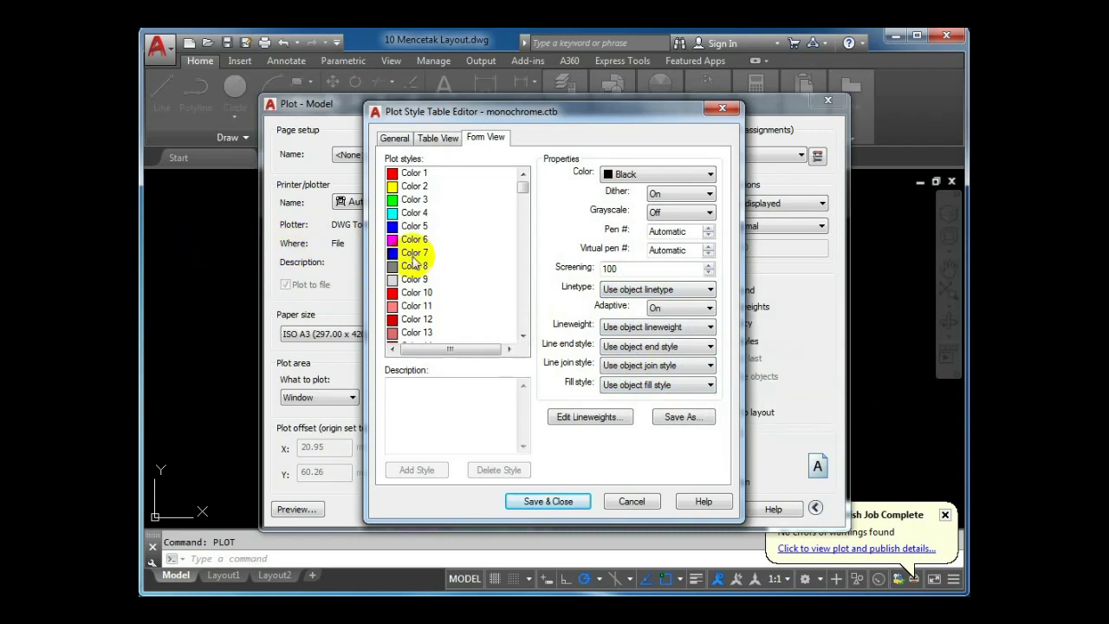
pyautogui.click(637, 503)
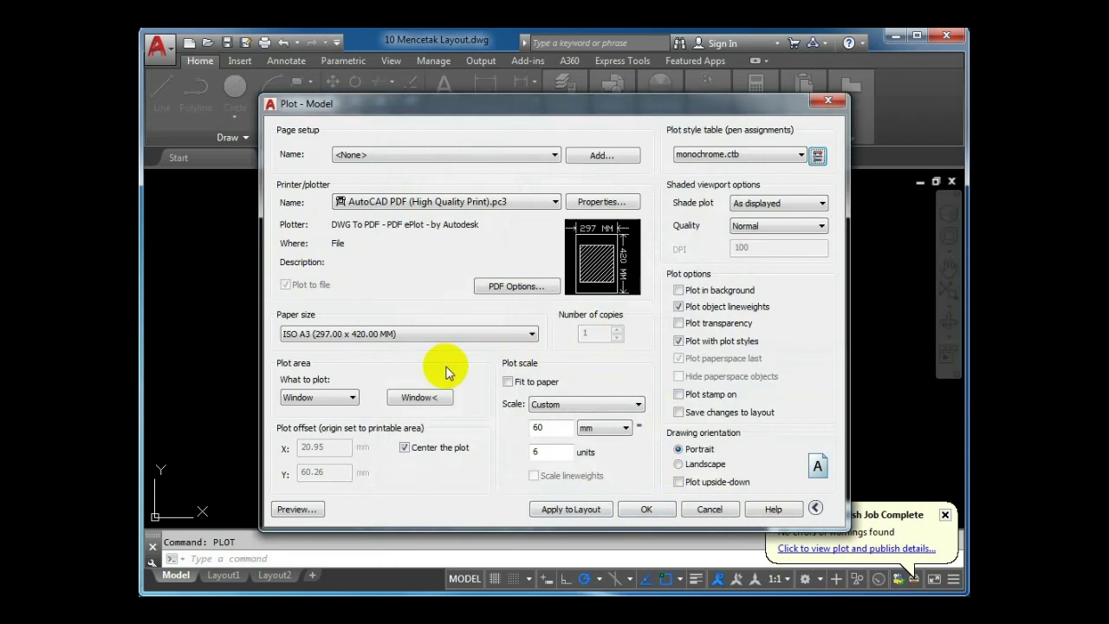
# Preview the plot despite the annotation scale mismatch, examine the floor plan and front elevation colors, and cancel the plot
pyautogui.click(286, 510)
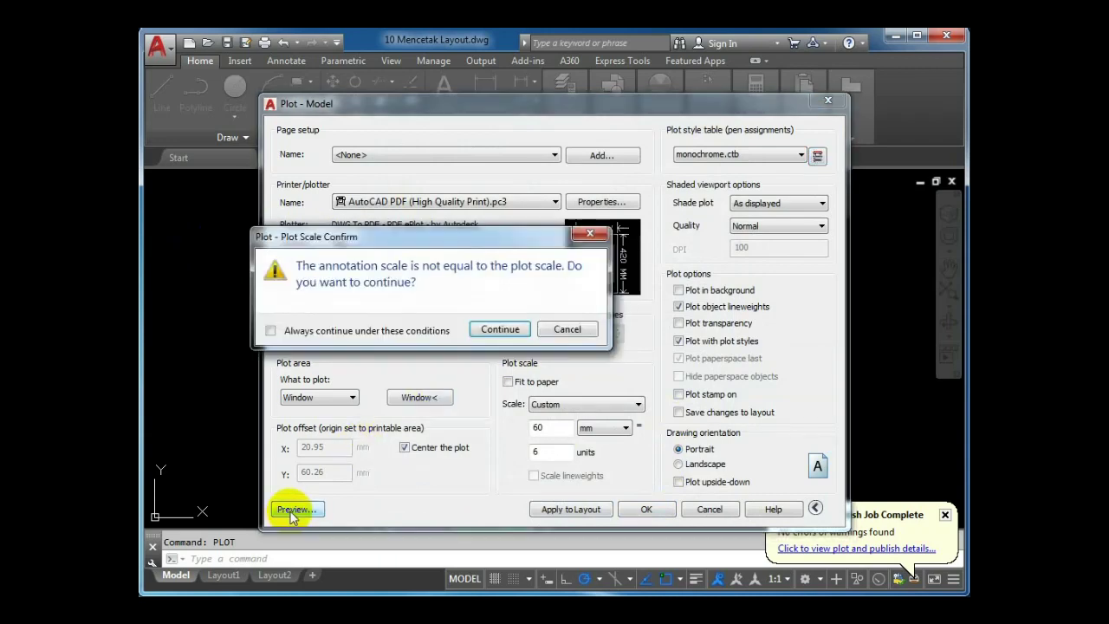
pyautogui.click(485, 327)
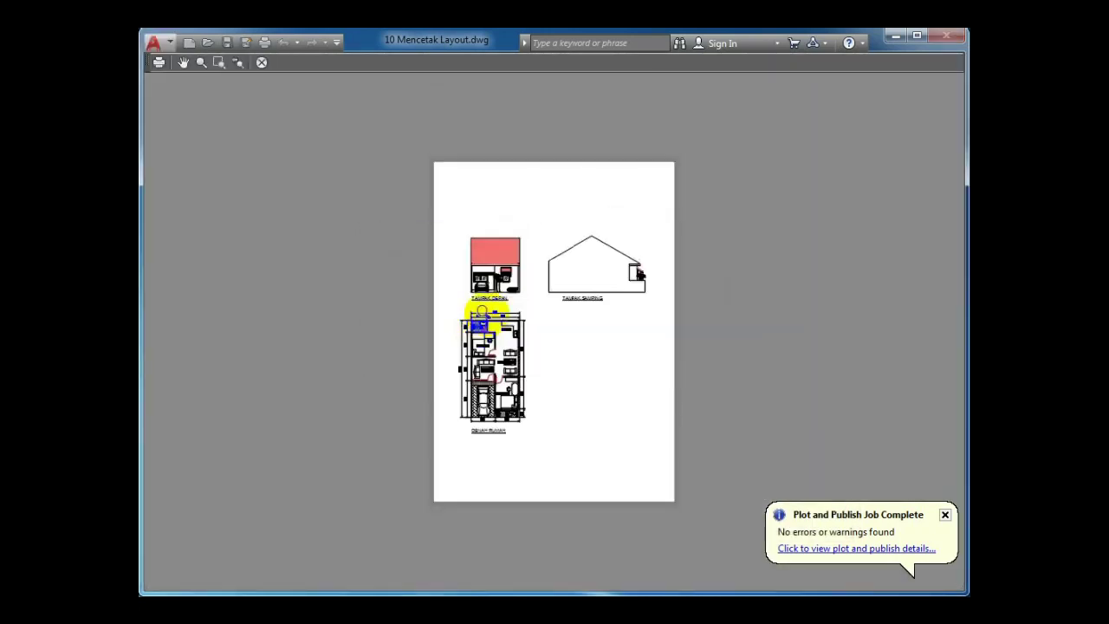
pyautogui.scroll(2, 482, 312)
pyautogui.scroll(4, 492, 461)
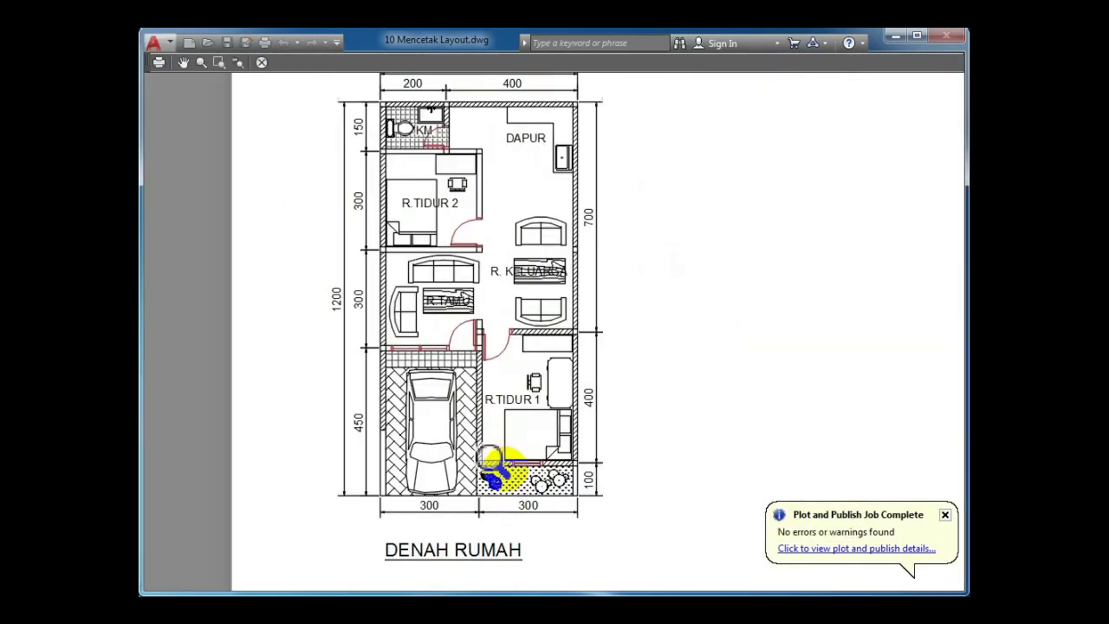
pyautogui.scroll(-2, 494, 438)
pyautogui.scroll(-3, 495, 440)
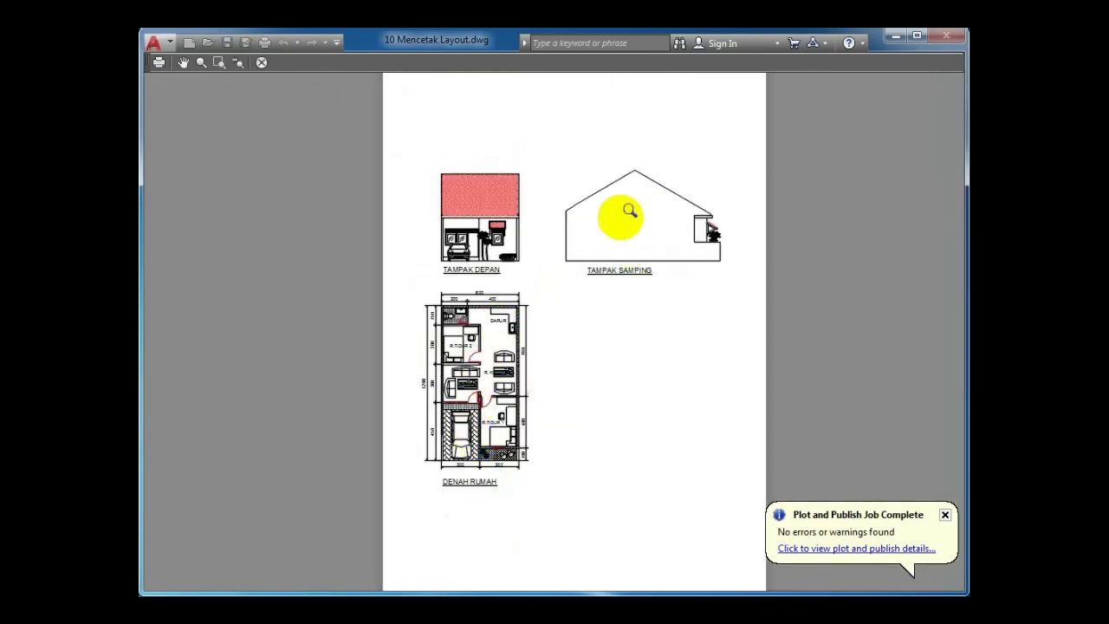
pyautogui.scroll(4, 459, 184)
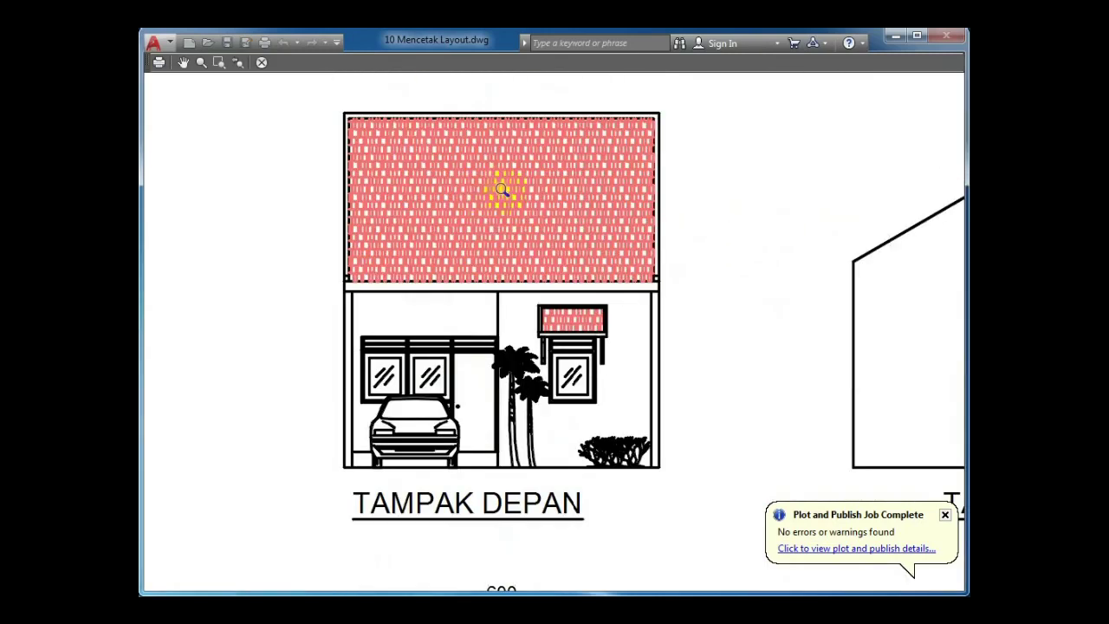
pyautogui.scroll(-4, 483, 216)
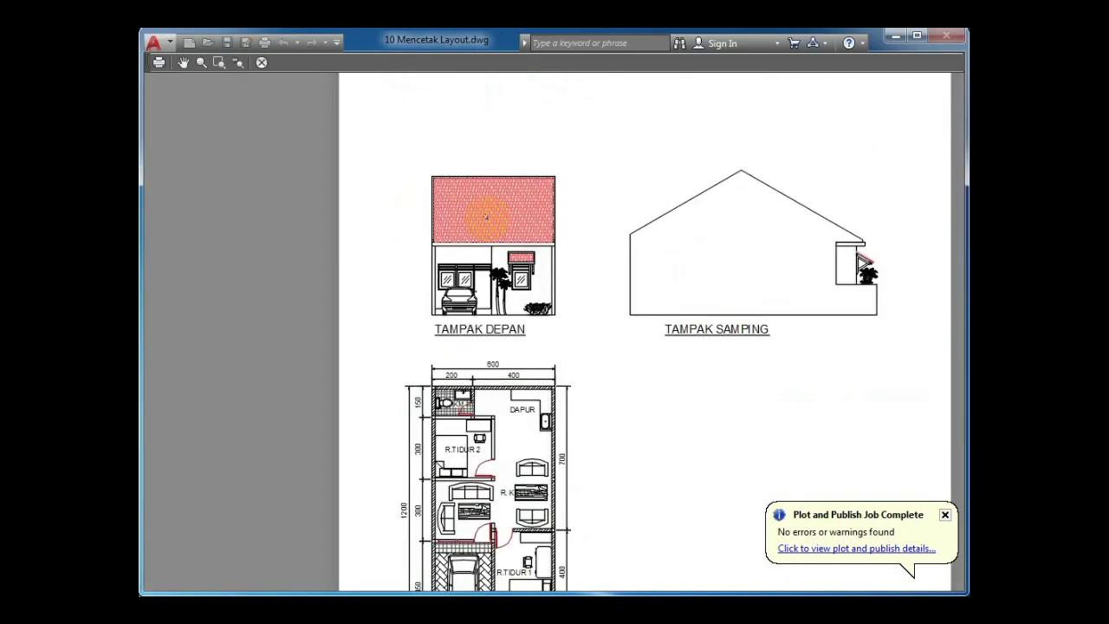
pyautogui.scroll(2, 459, 527)
pyautogui.rightClick(453, 384)
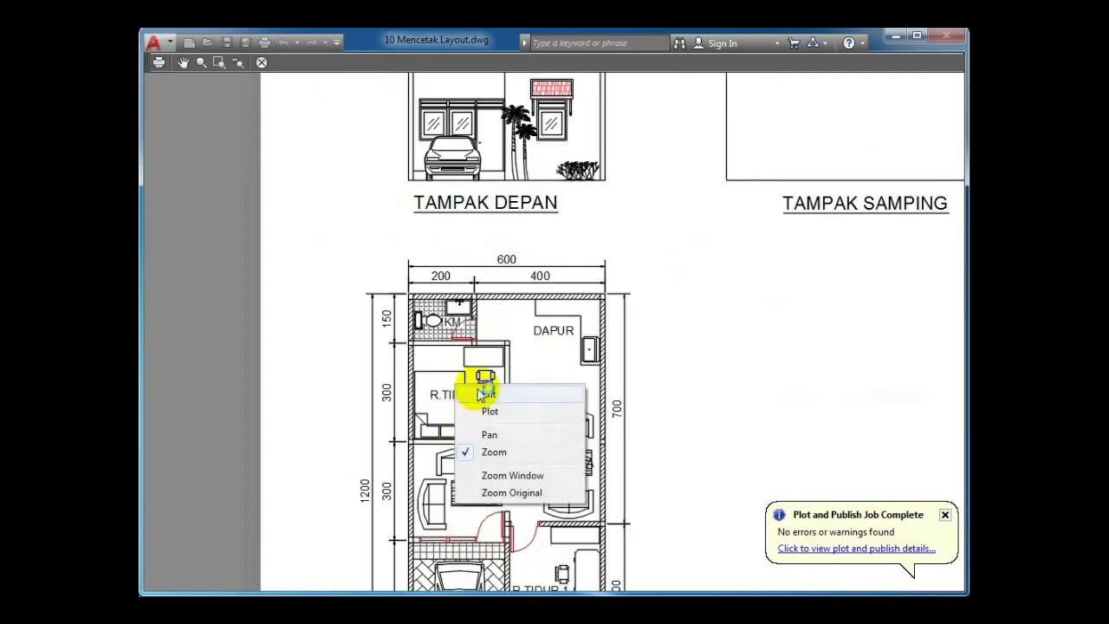
pyautogui.click(479, 388)
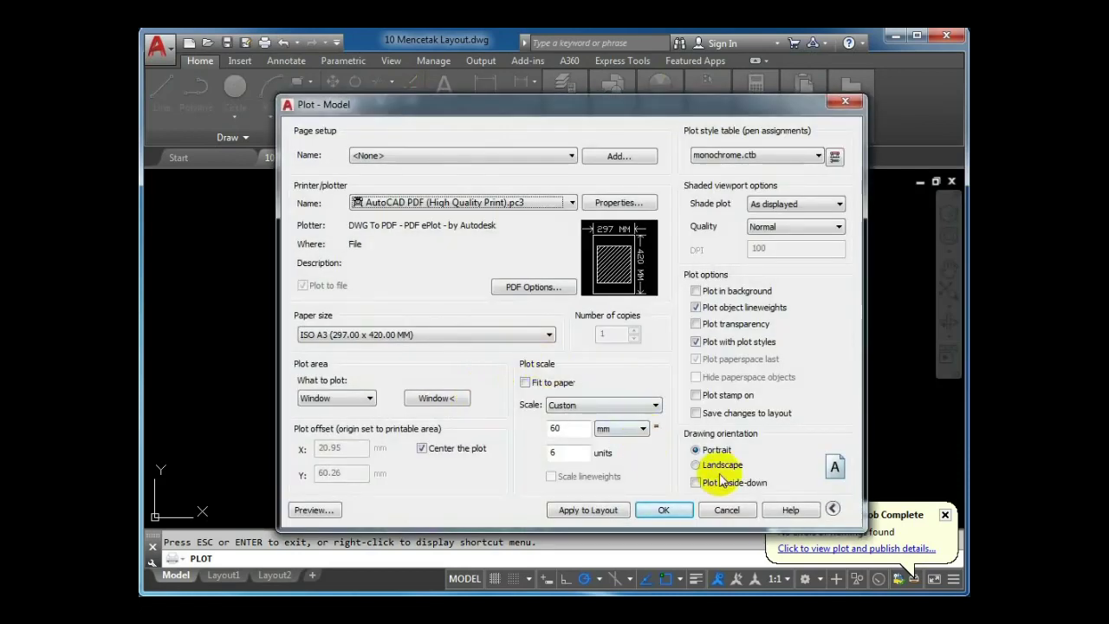
pyautogui.click(727, 510)
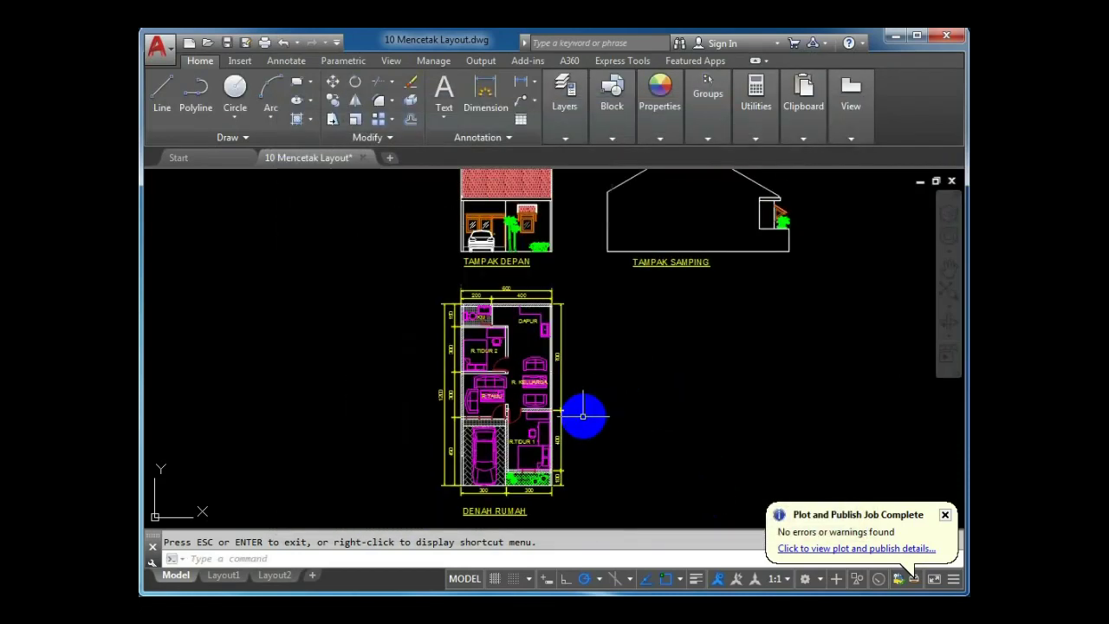
# Select the roof tile hatch on the front elevation and check its hatch color
pyautogui.scroll(4, 534, 237)
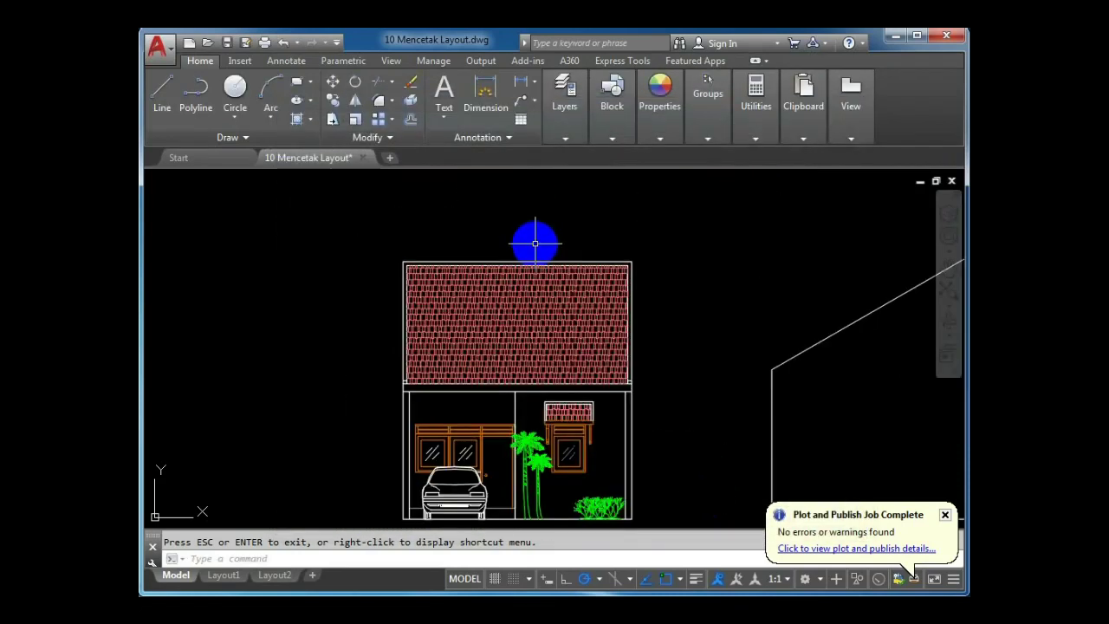
pyautogui.click(520, 299)
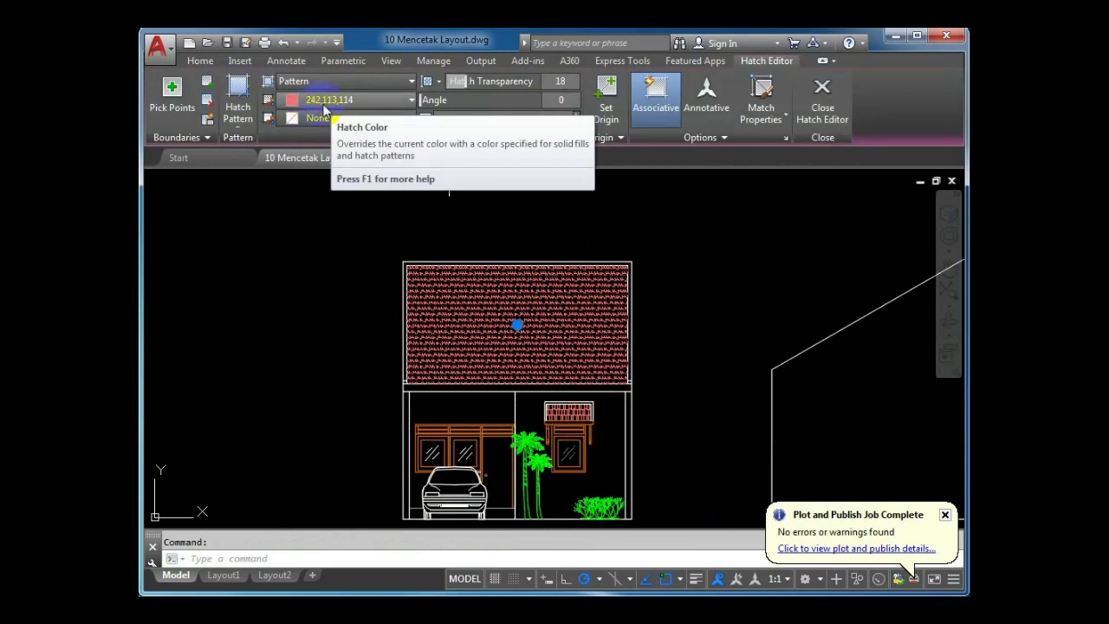
pyautogui.click(352, 220)
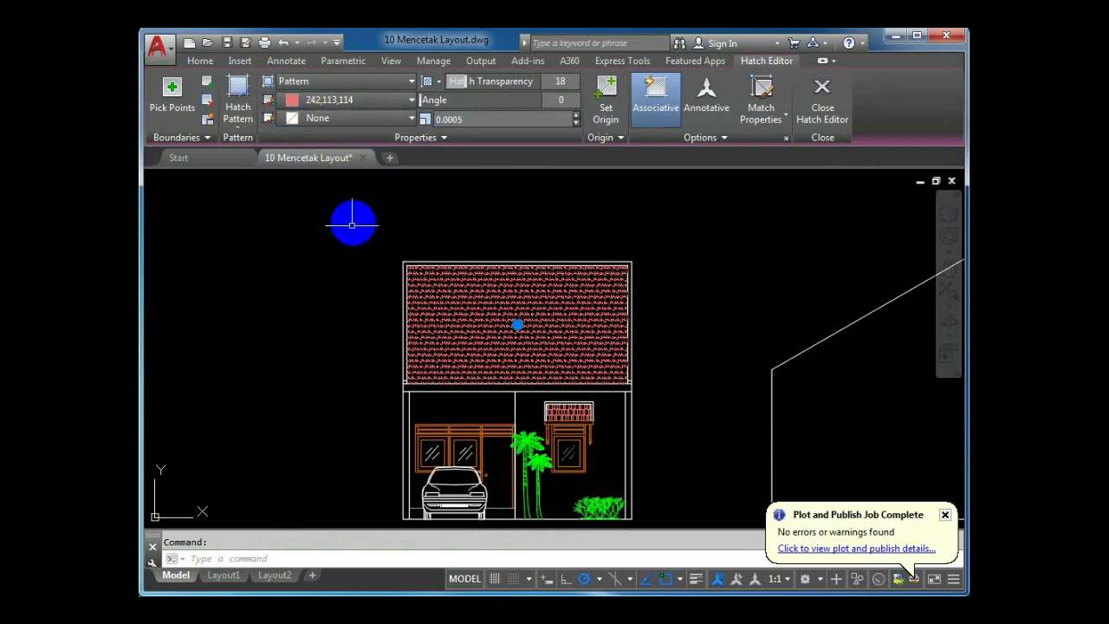
pyautogui.click(268, 270)
# Examine the AutoCAD index colors with the COLOR command, including green, 9 and 249, and cancel without changing the color
pyautogui.write('c')
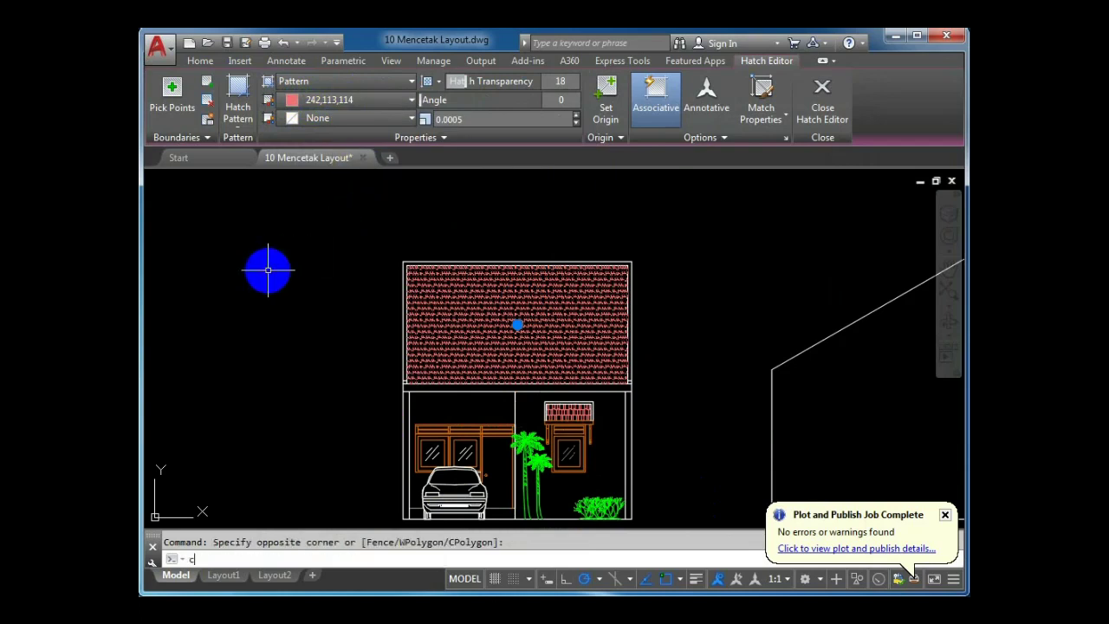
pyautogui.write('olor')
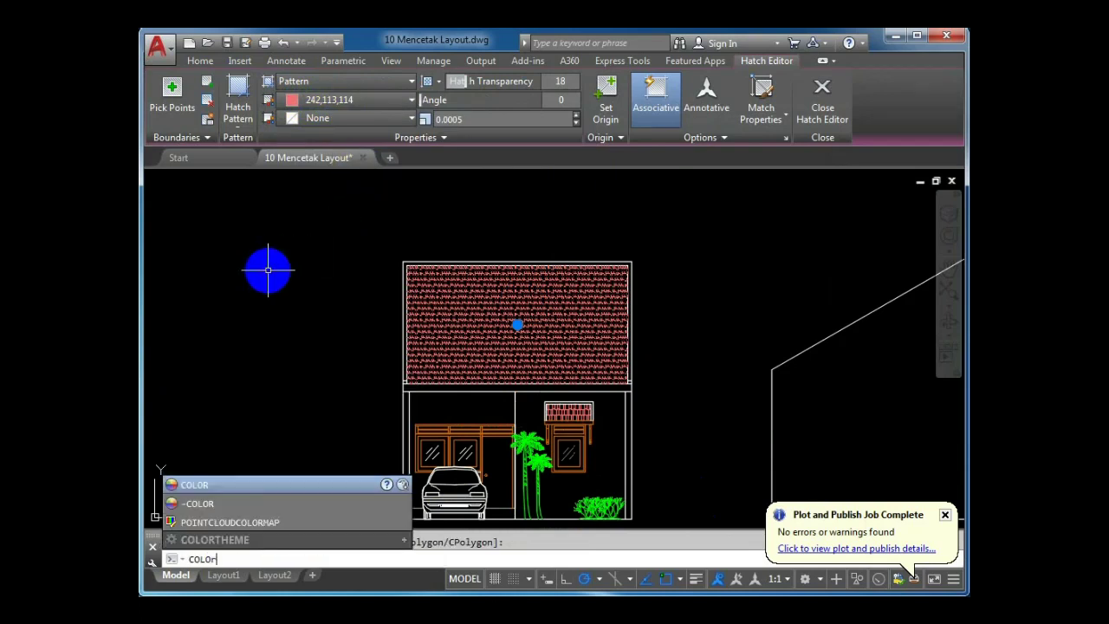
pyautogui.press('Return')
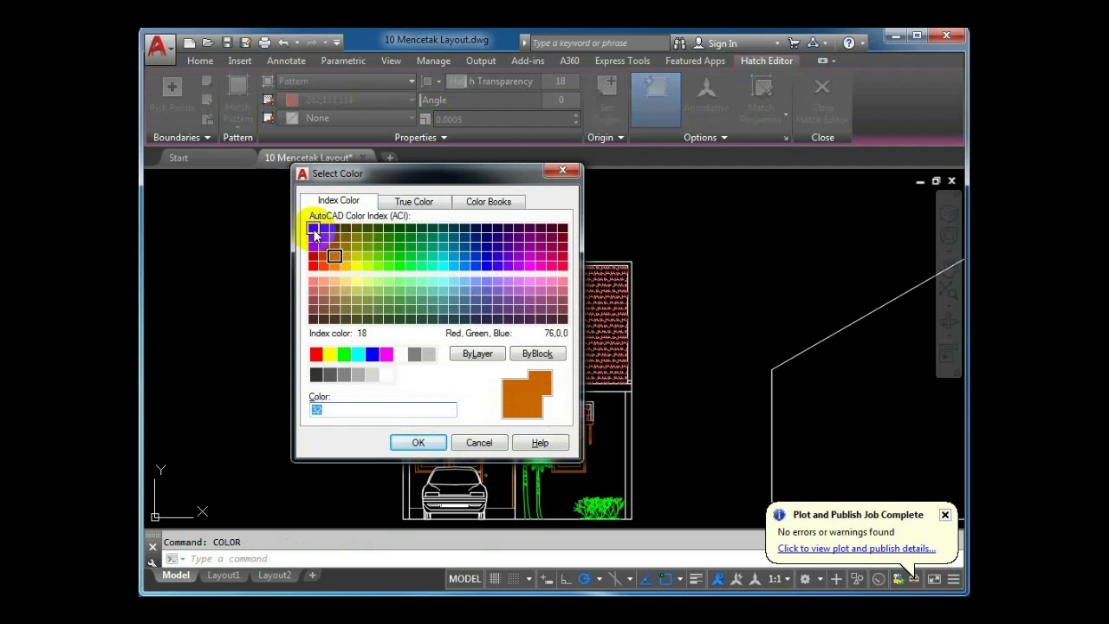
pyautogui.click(315, 353)
pyautogui.click(329, 355)
pyautogui.click(344, 353)
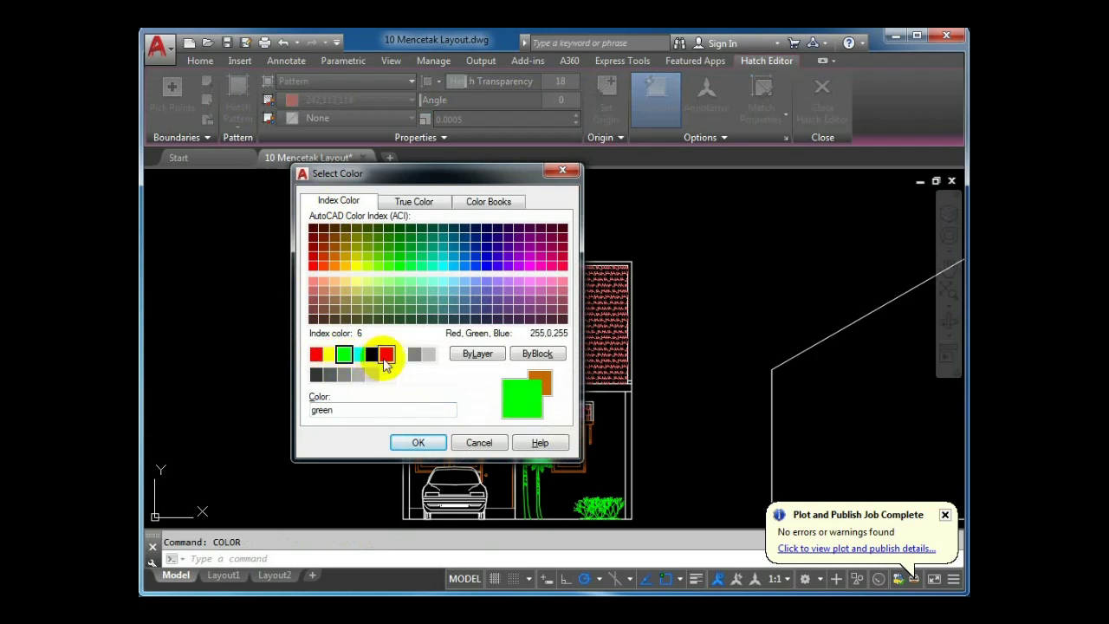
pyautogui.click(428, 354)
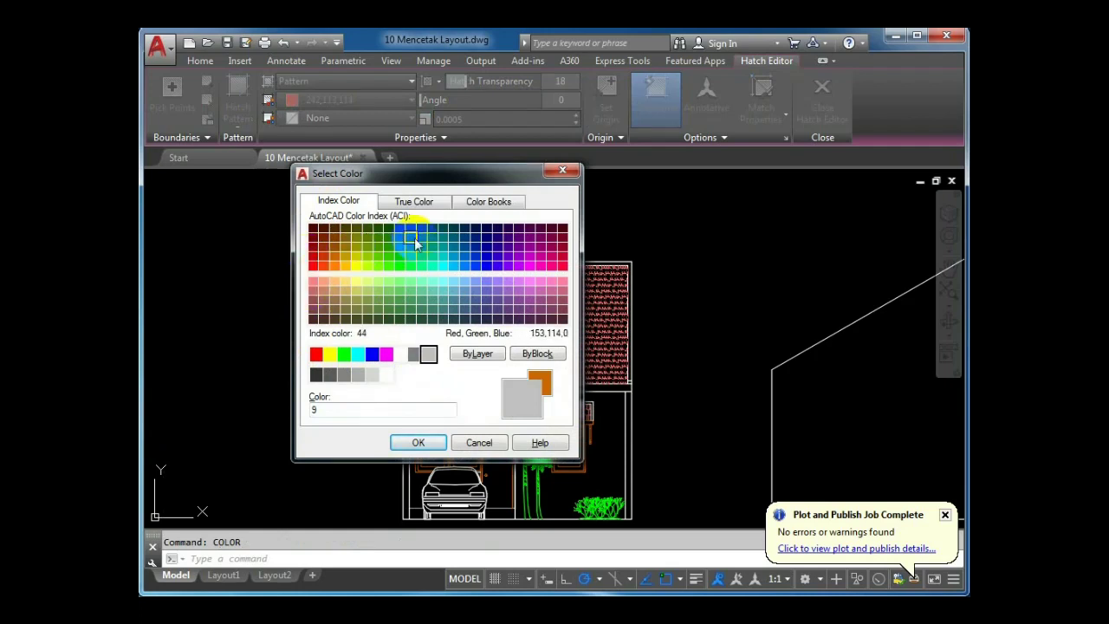
pyautogui.click(561, 319)
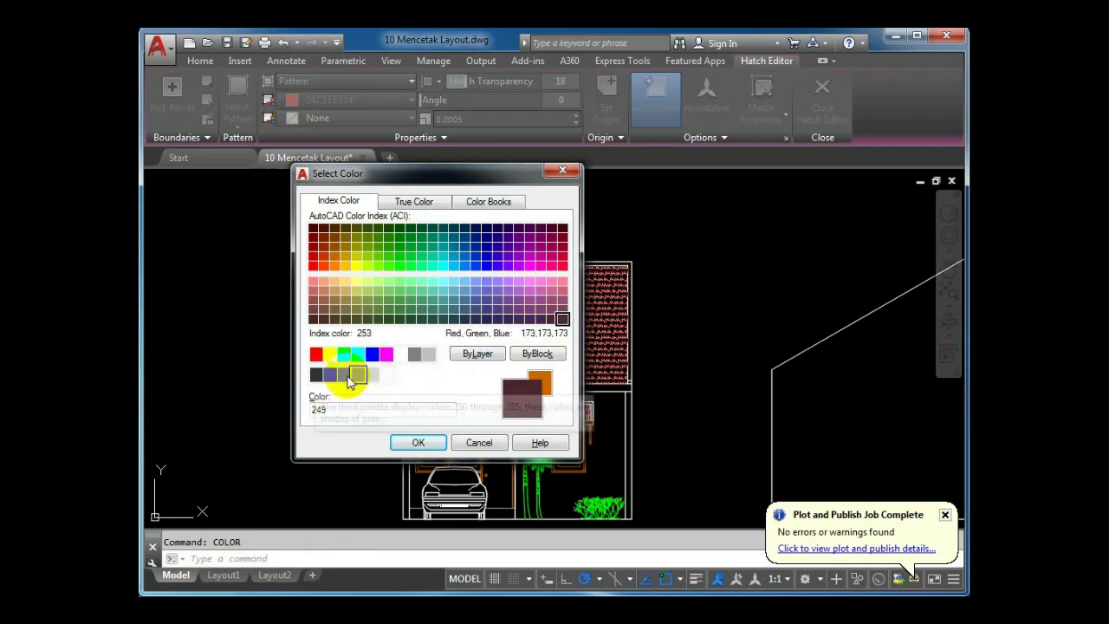
pyautogui.moveTo(454, 183); pyautogui.dragTo(317, 184)
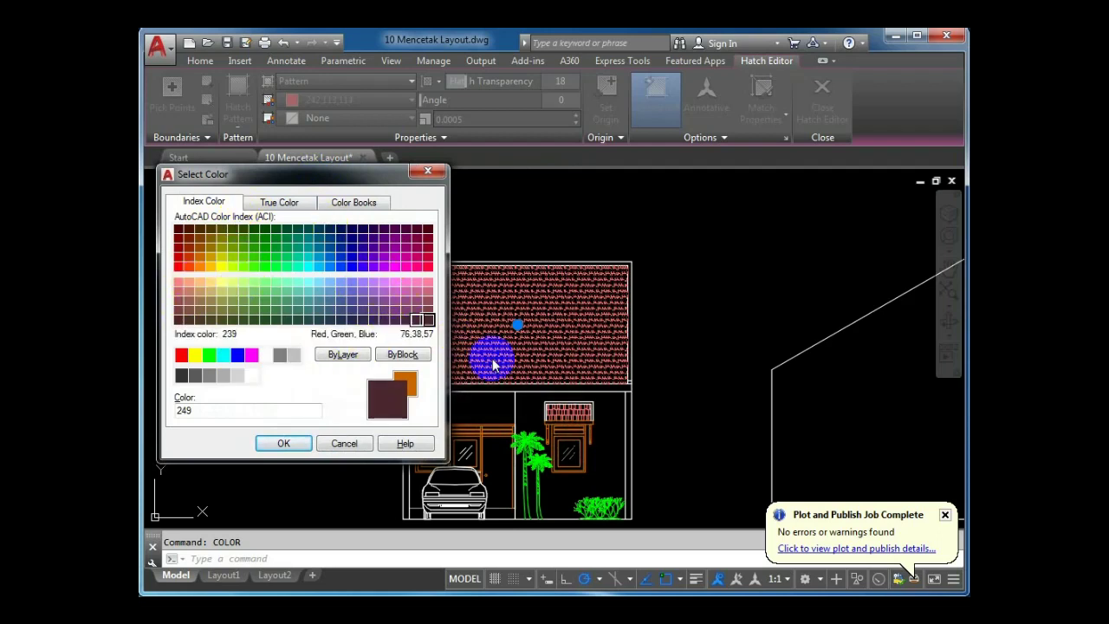
pyautogui.click(348, 442)
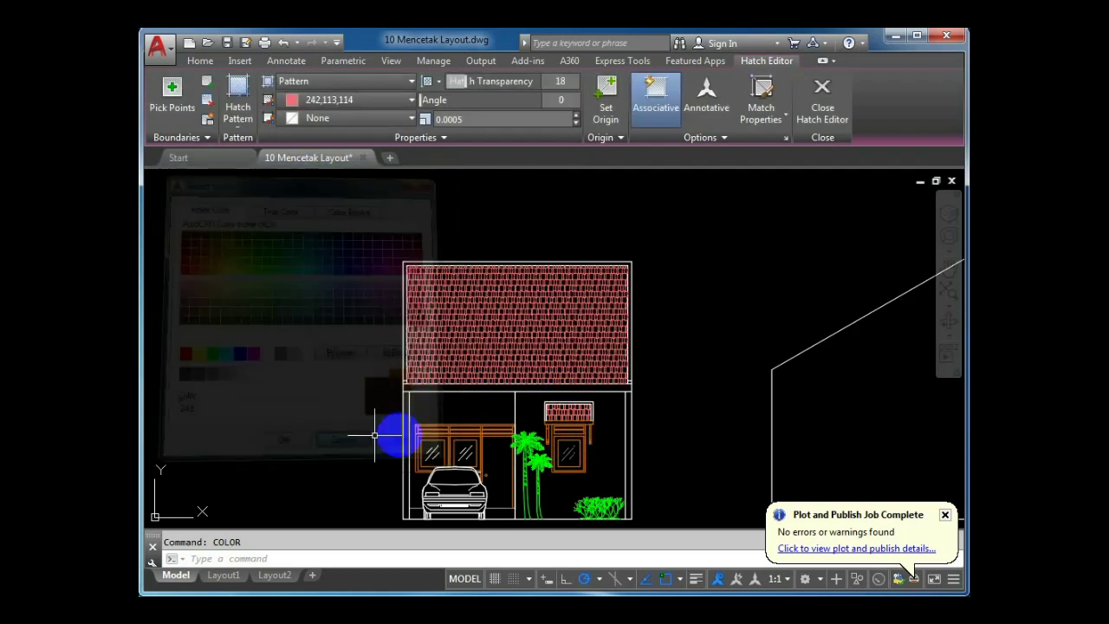
# Select the inner frame of the front elevation's single window and check its object color
pyautogui.scroll(4, 540, 454)
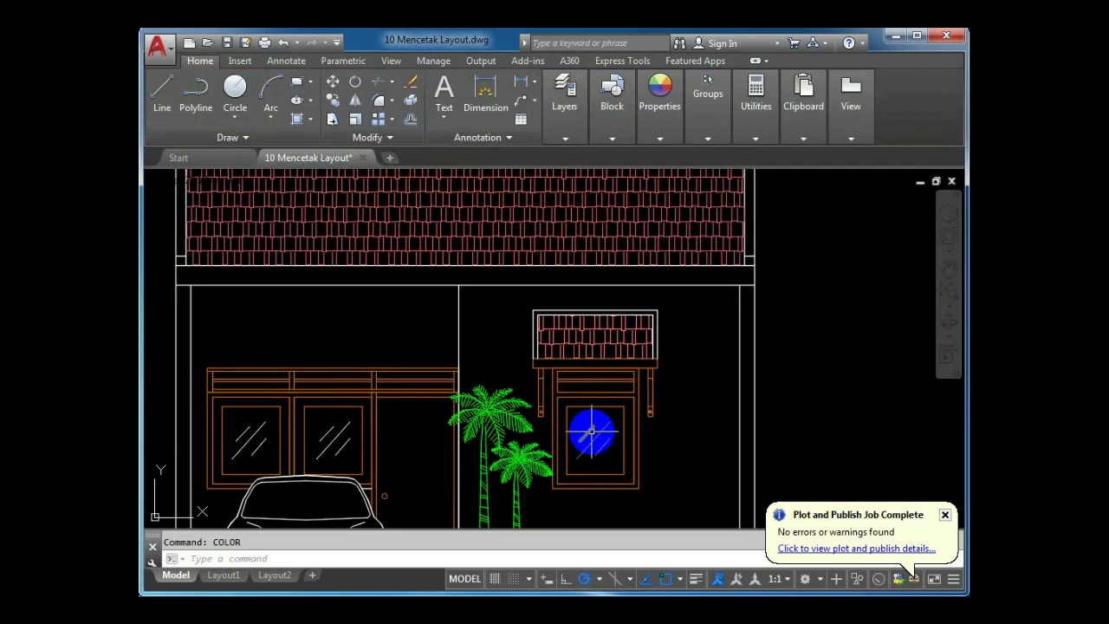
pyautogui.press('Escape')
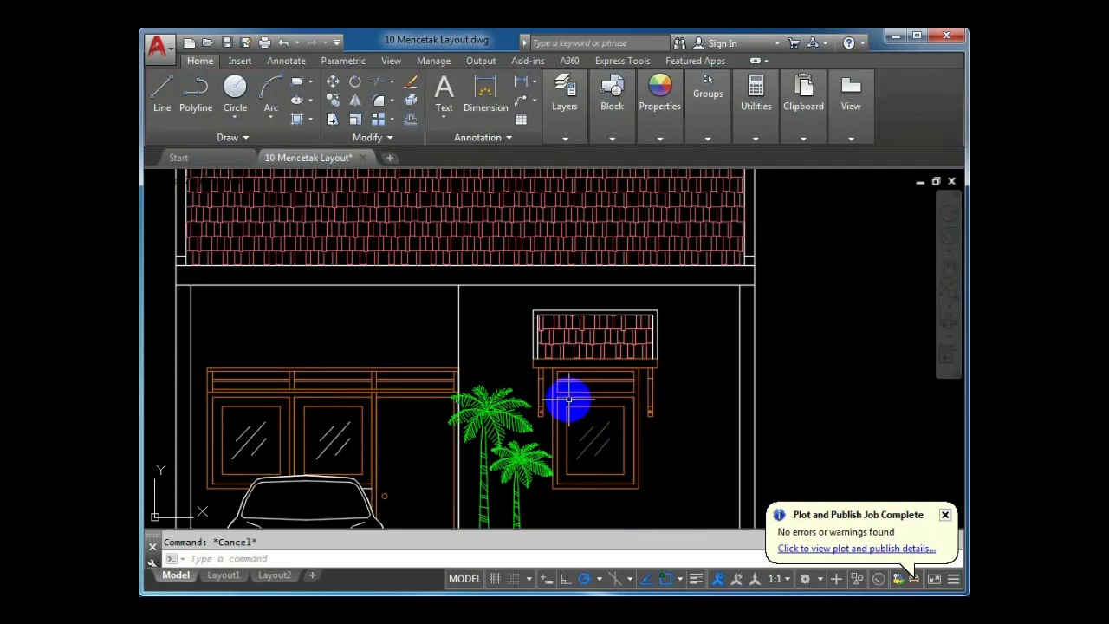
pyautogui.click(568, 405)
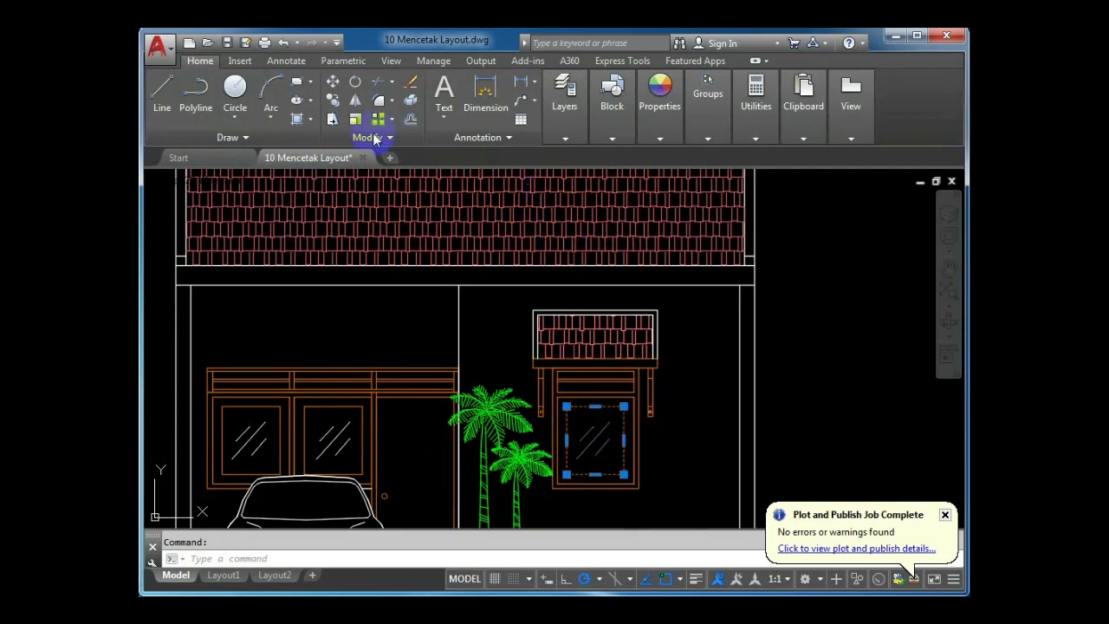
pyautogui.click(659, 136)
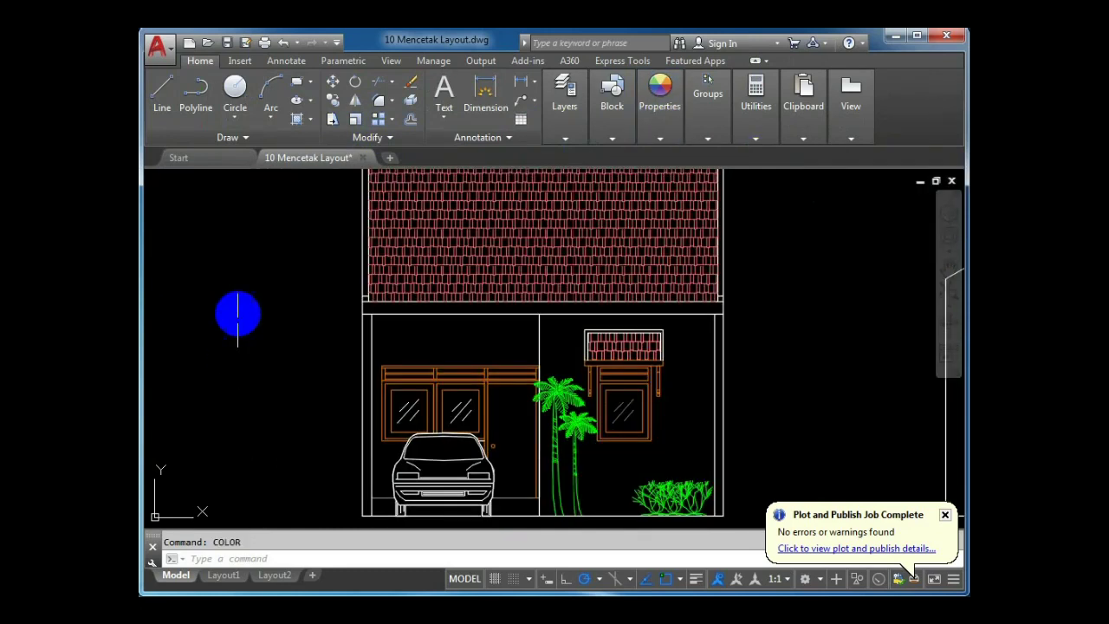
# Select the roof hatch and check its object color in the general object properties
pyautogui.click(407, 240)
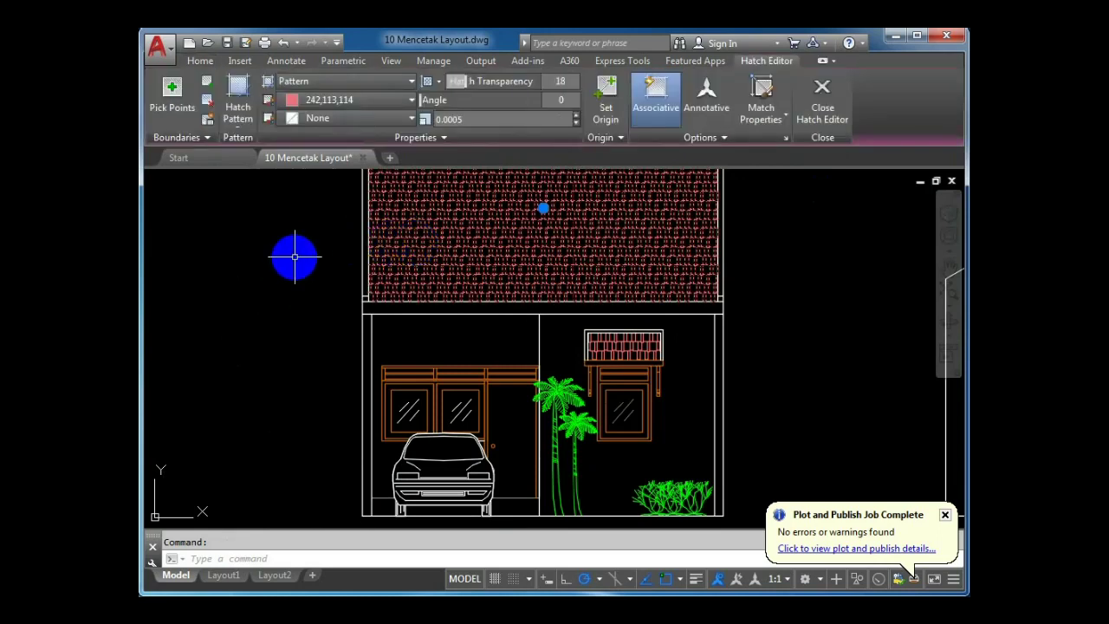
pyautogui.click(202, 62)
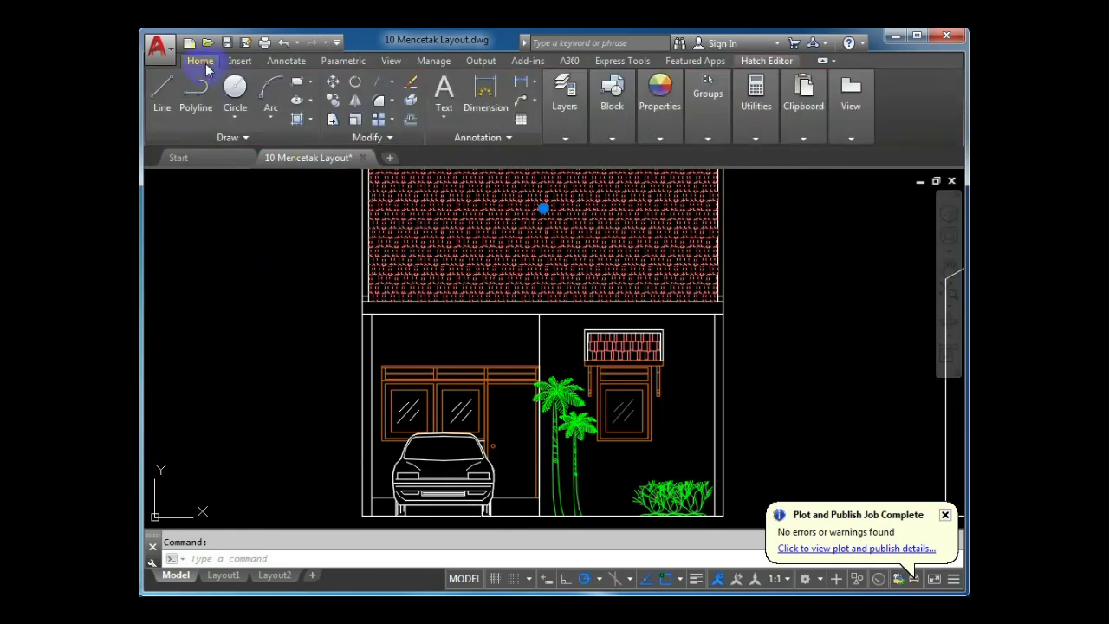
pyautogui.click(659, 122)
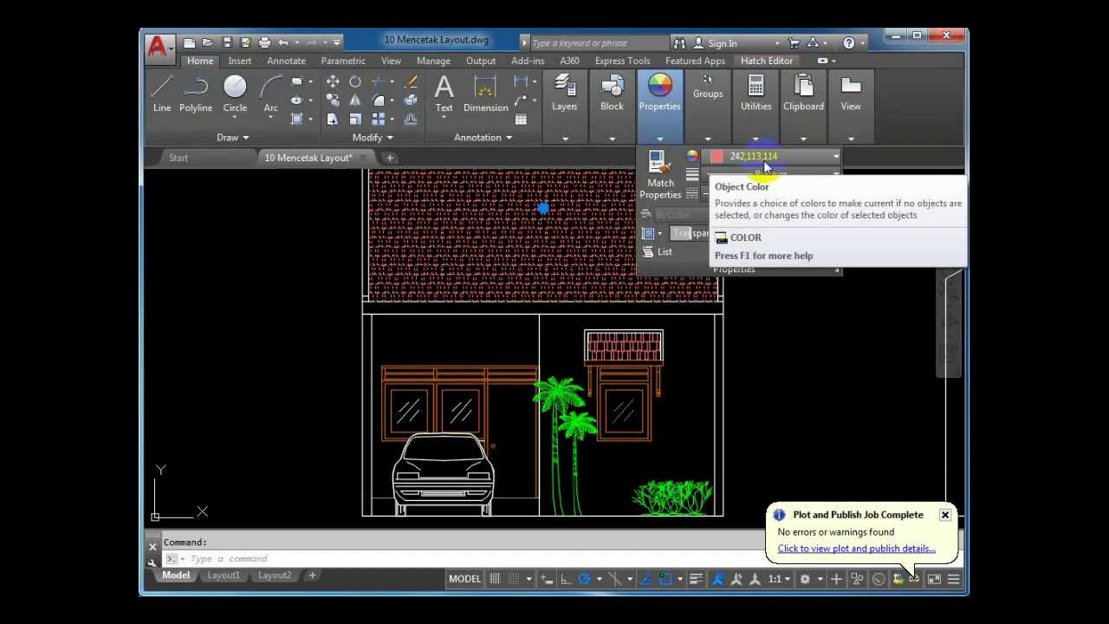
pyautogui.click(334, 272)
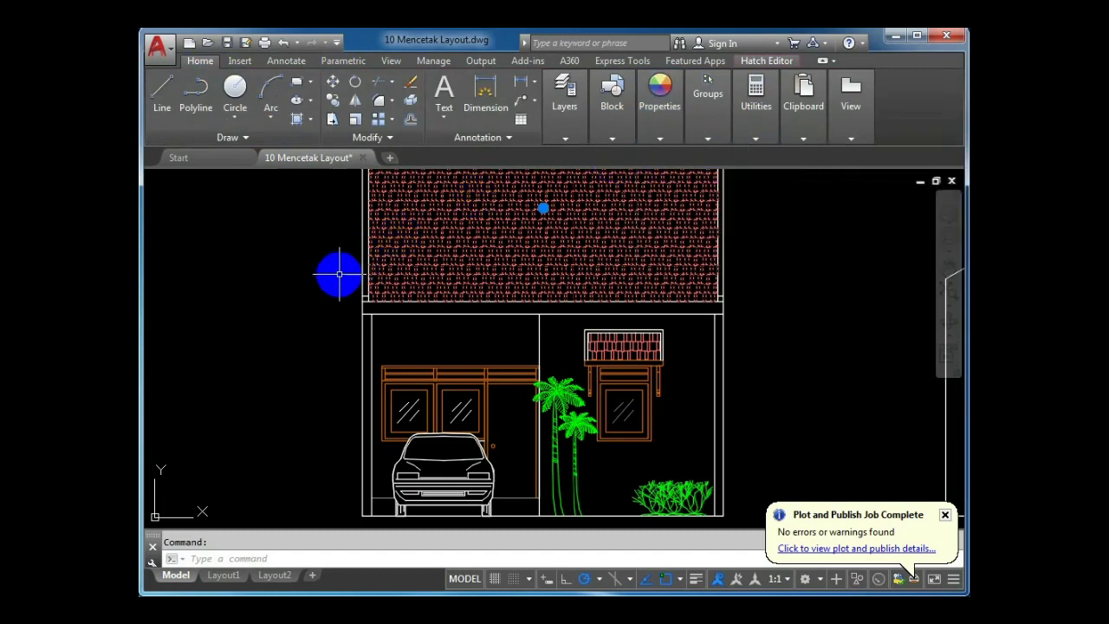
# Compare index color 20 with the true color definitions in the color selector, trying a luminance of 57
pyautogui.write('color')
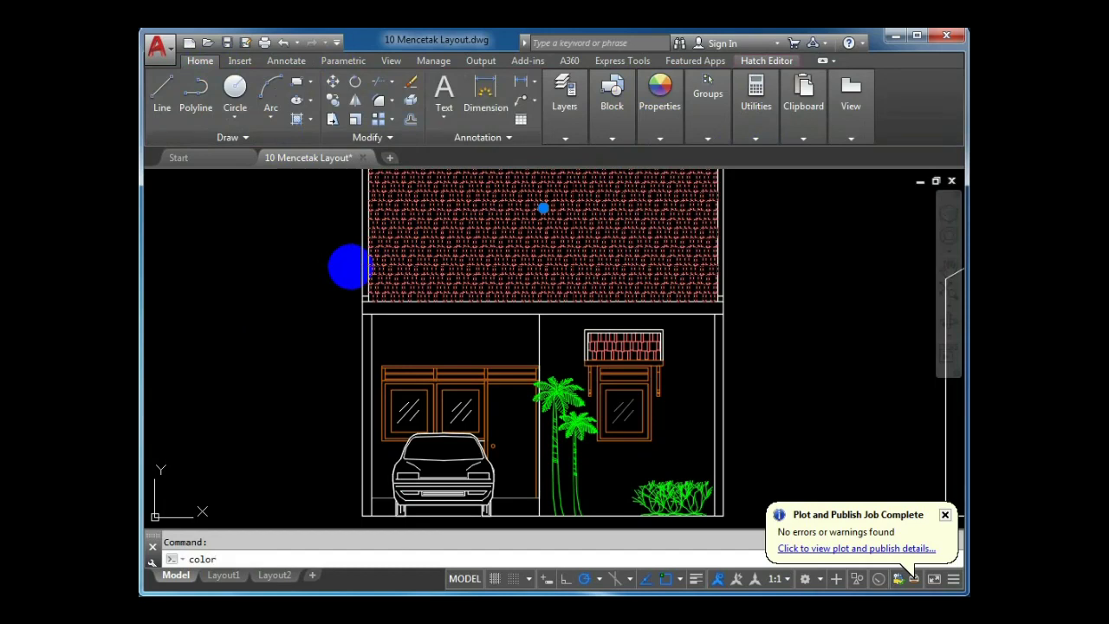
pyautogui.press('Return')
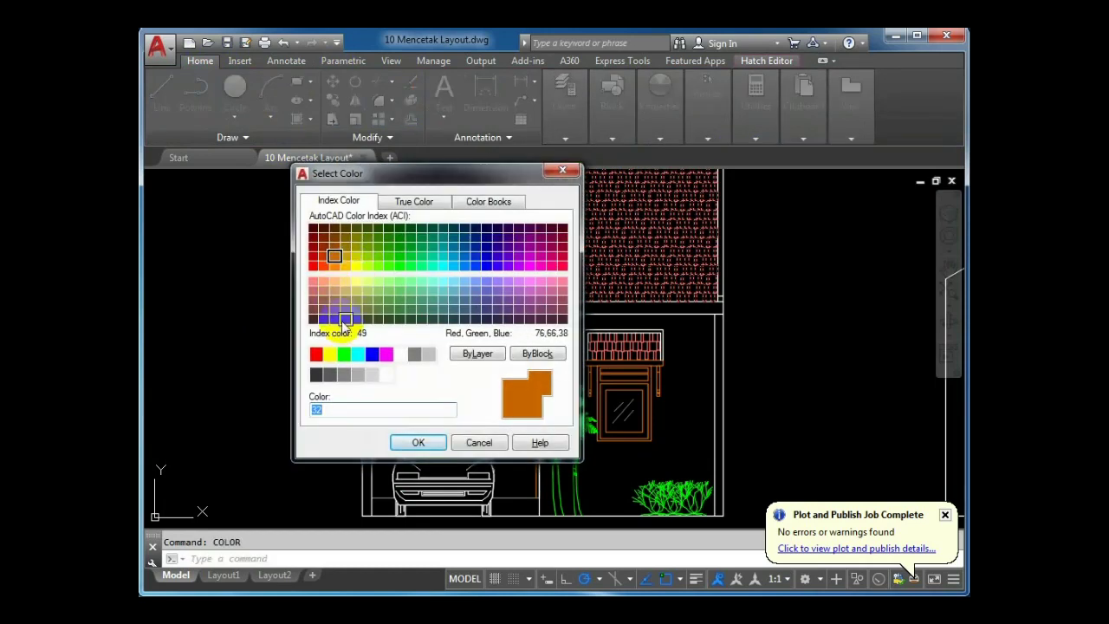
pyautogui.click(324, 265)
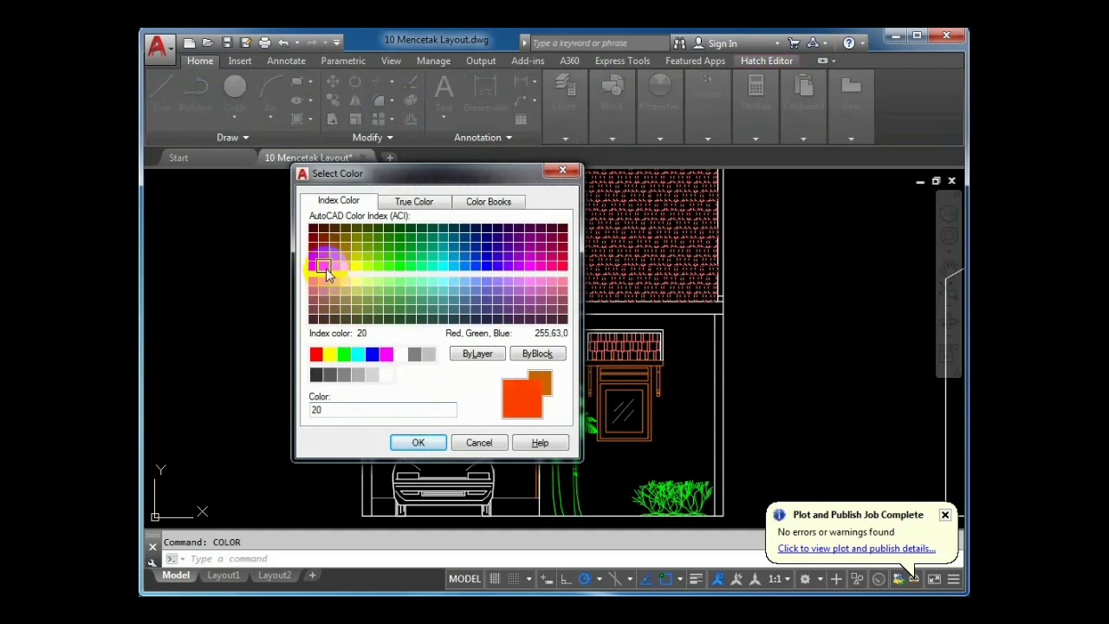
pyautogui.click(423, 211)
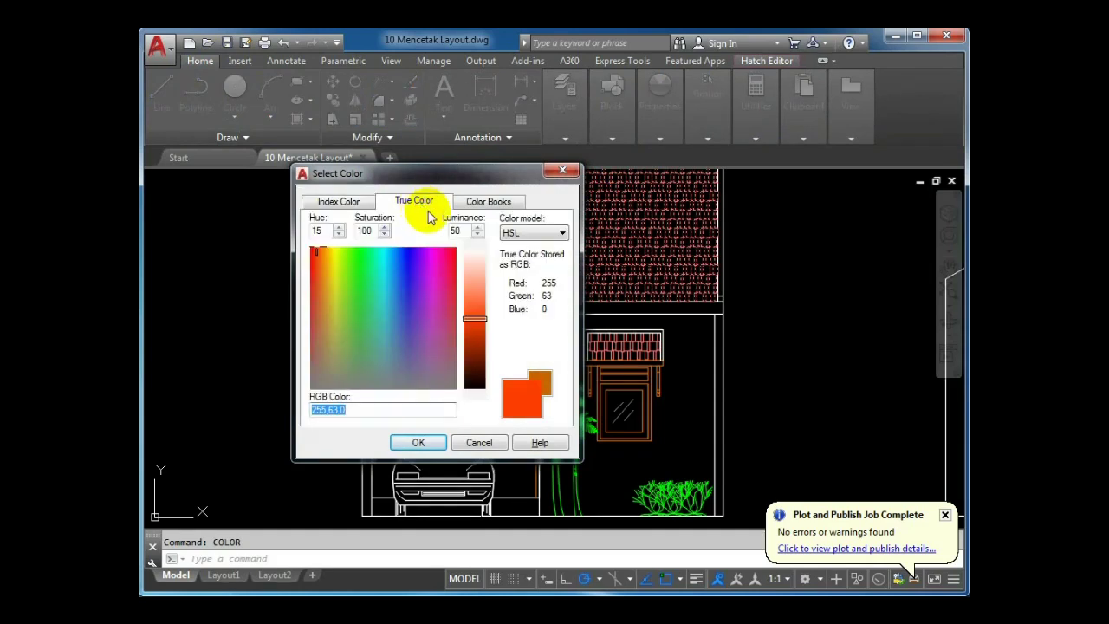
pyautogui.moveTo(476, 328)
pyautogui.mouseDown()
pyautogui.moveTo(478, 287)
pyautogui.moveTo(481, 320)
pyautogui.mouseUp()
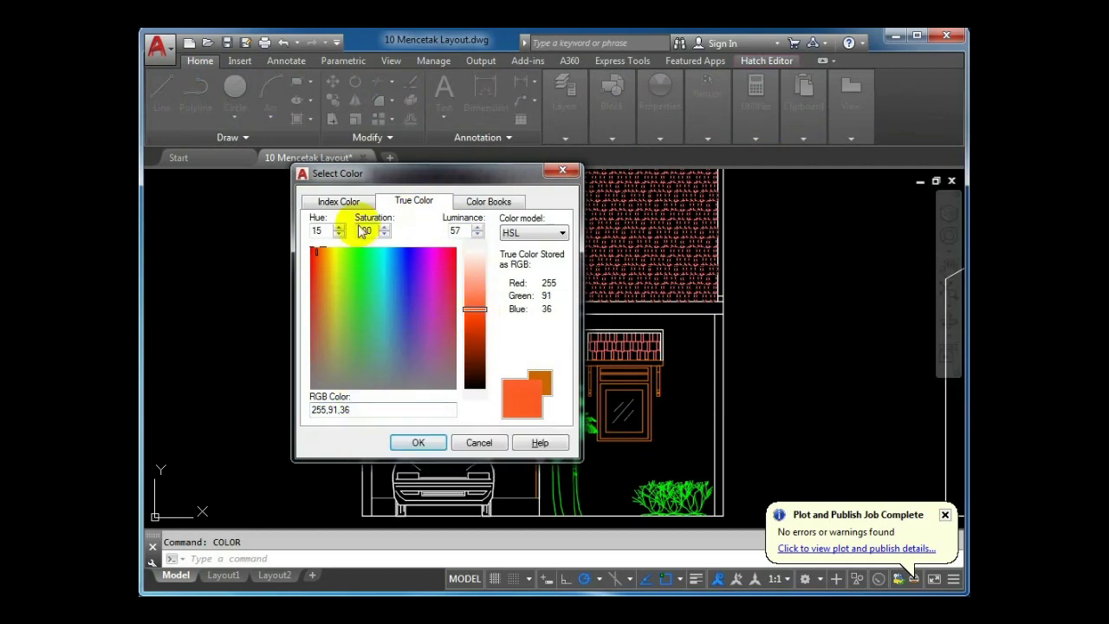
pyautogui.click(339, 201)
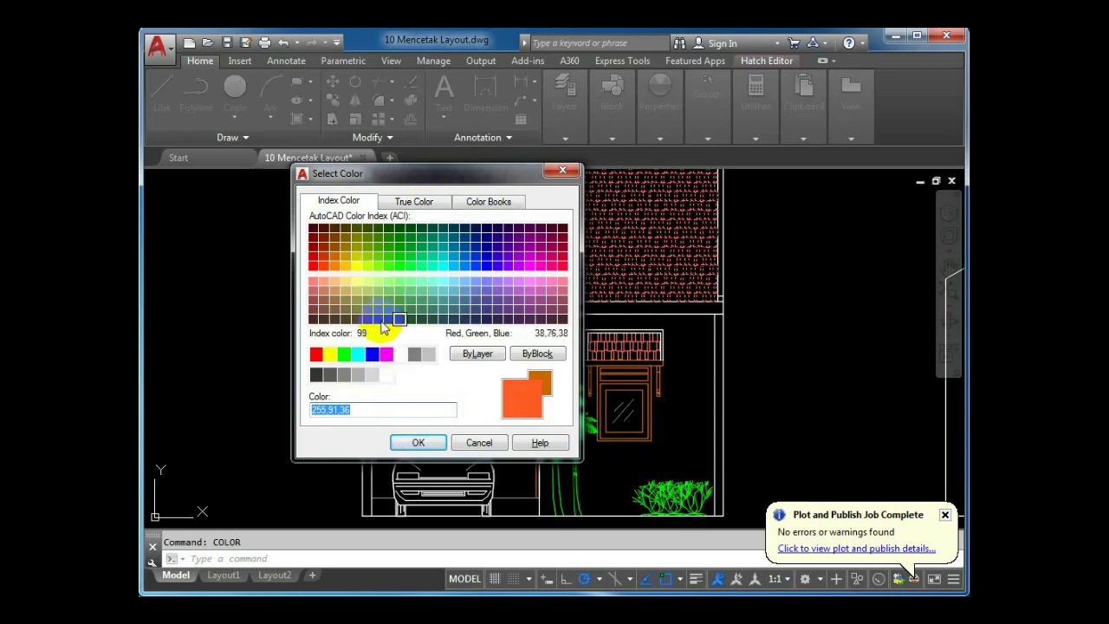
pyautogui.click(424, 204)
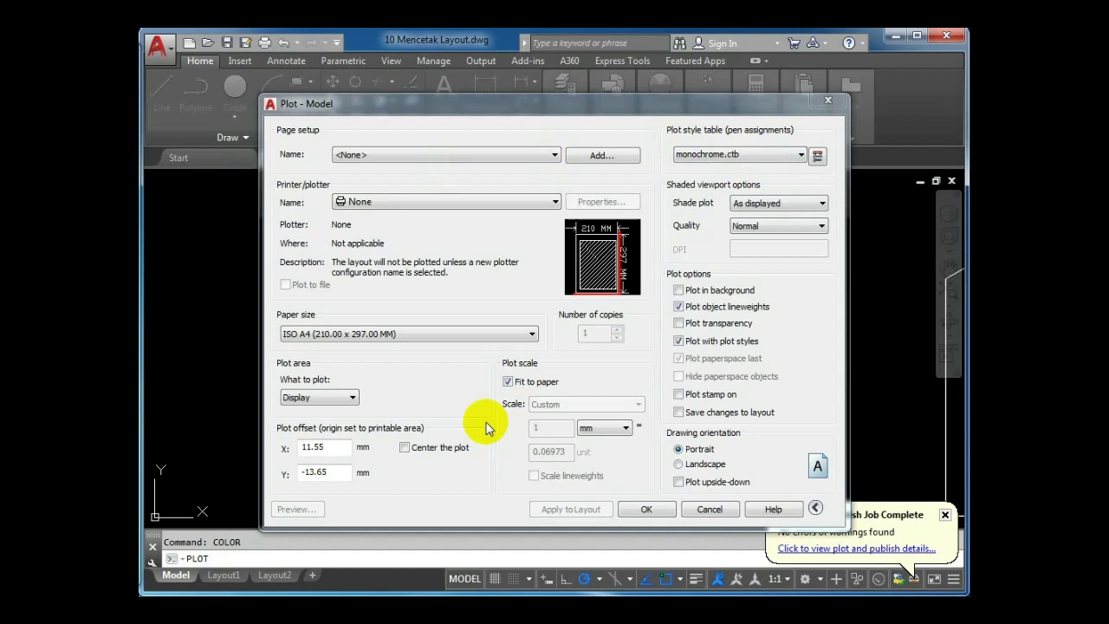
pyautogui.moveTo(536, 113); pyautogui.dragTo(464, 380)
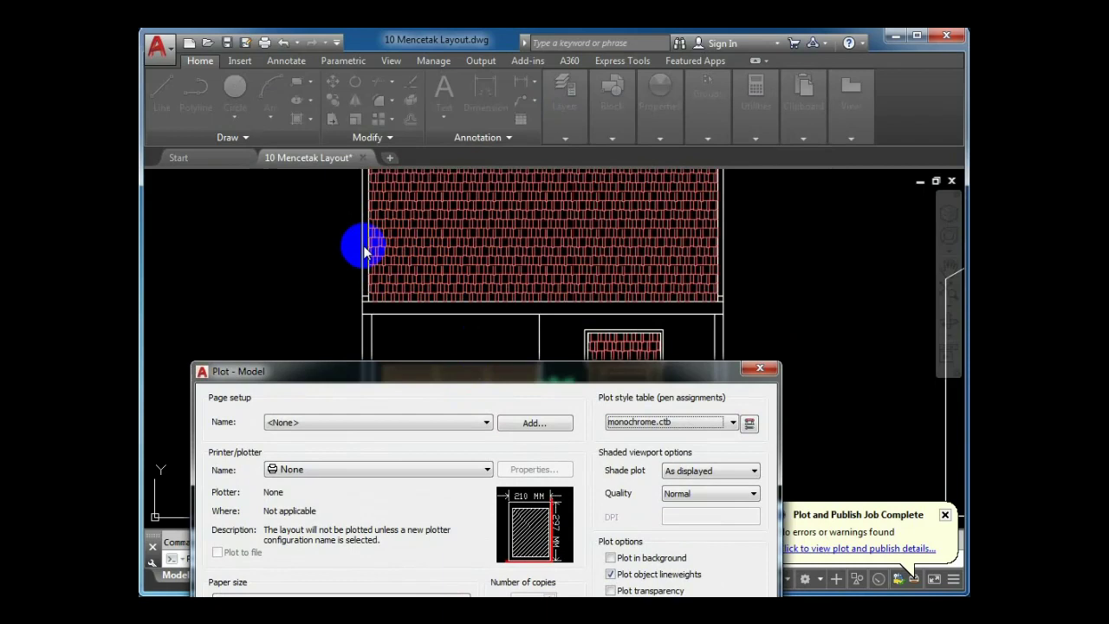
pyautogui.moveTo(367, 371); pyautogui.dragTo(354, 225)
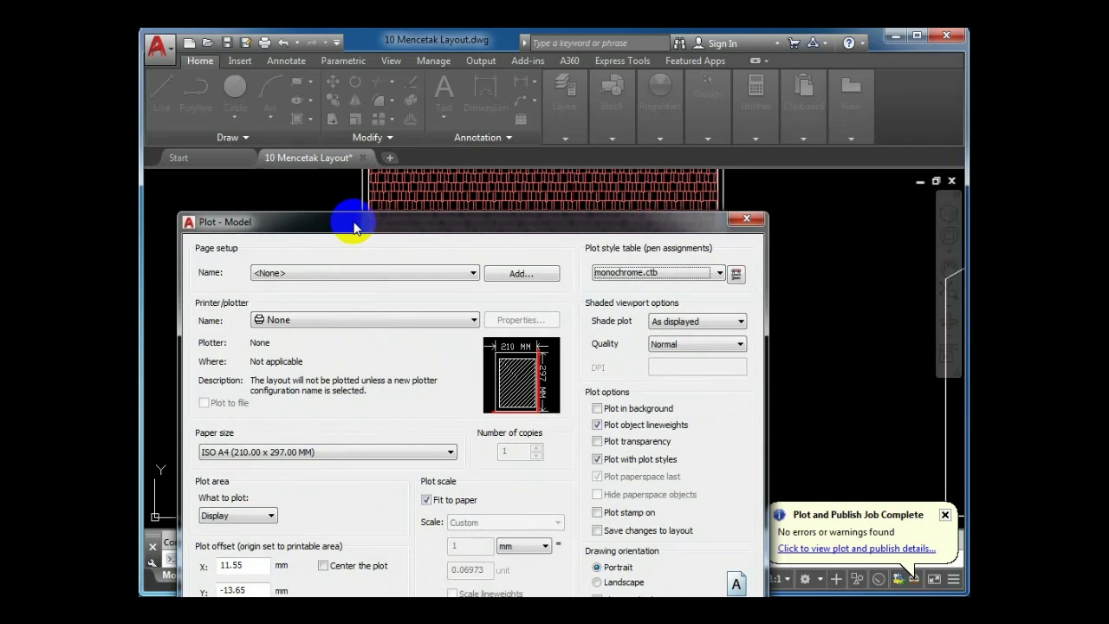
pyautogui.press('Escape')
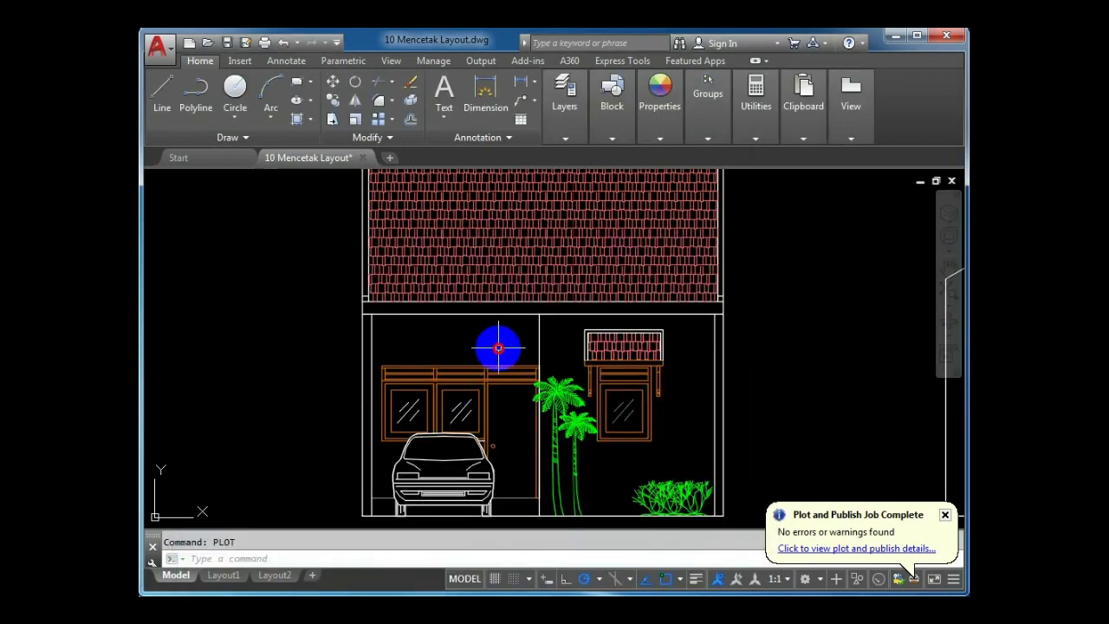
# Start plotting the model as a single sheet and load the page setup of the previous plot
pyautogui.scroll(-2, 505, 321)
pyautogui.scroll(-2, 501, 324)
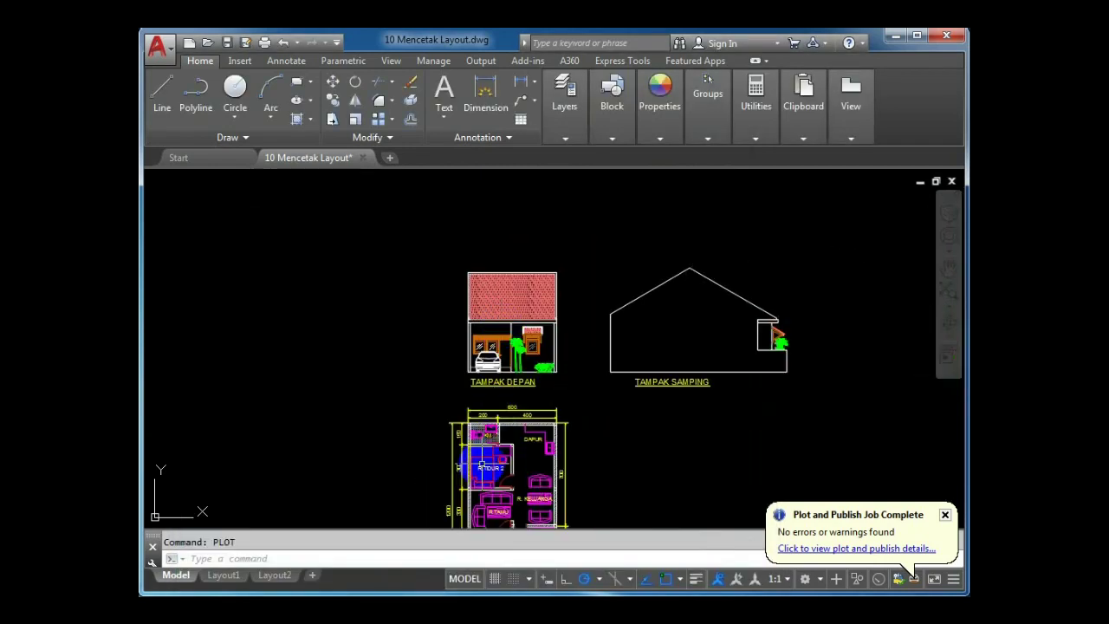
pyautogui.scroll(2, 494, 420)
pyautogui.moveTo(511, 395)
pyautogui.mouseDown(button='middle')
pyautogui.moveTo(440, 441)
pyautogui.moveTo(466, 389)
pyautogui.mouseUp(button='middle')
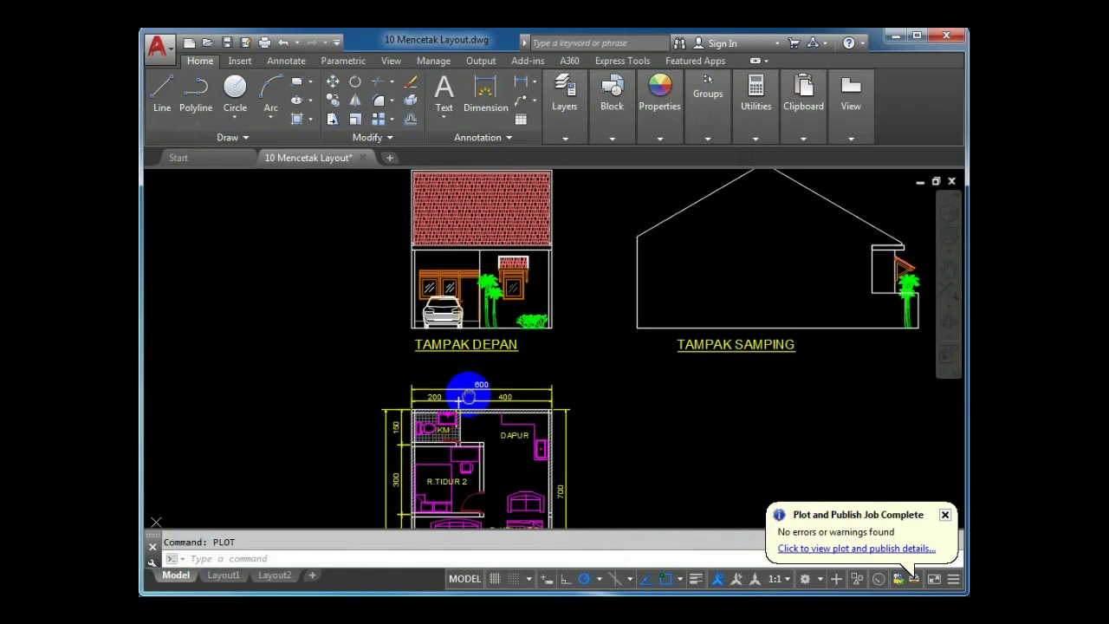
pyautogui.scroll(4, 460, 377)
pyautogui.scroll(-2, 475, 376)
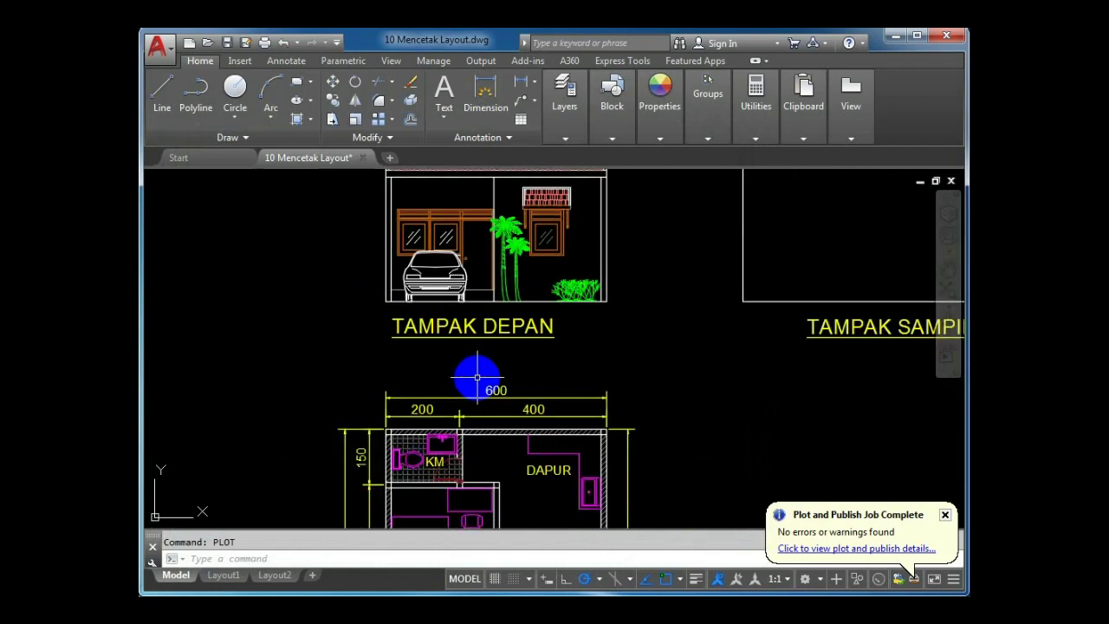
pyautogui.write('plot')
pyautogui.press('Return')
pyautogui.click(475, 357)
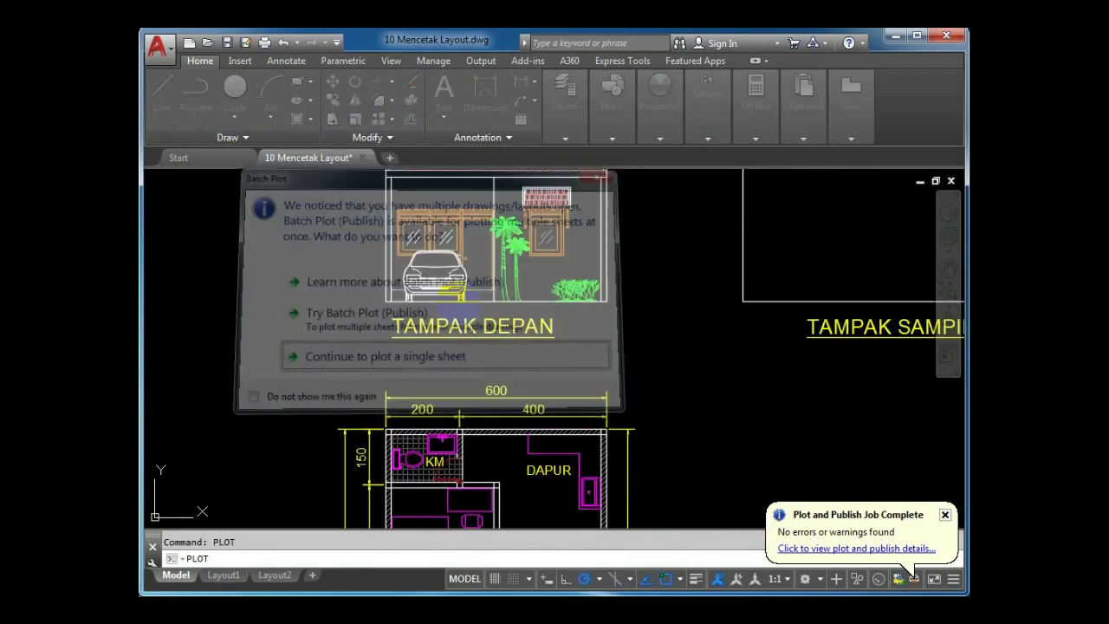
pyautogui.click(423, 159)
pyautogui.click(423, 179)
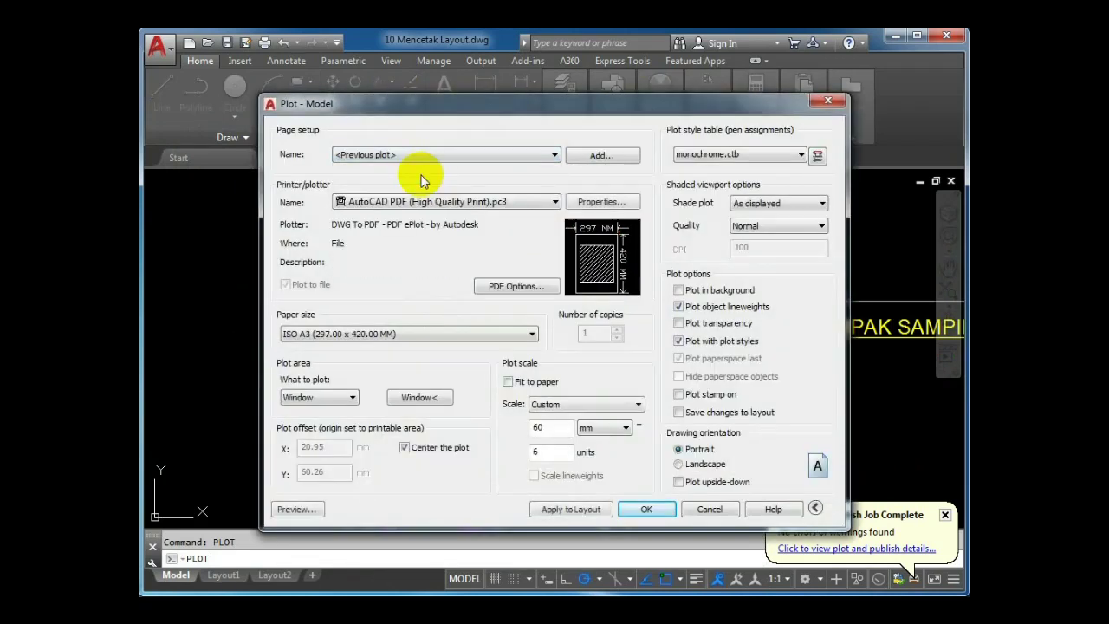
# Choose the acad.ctb plot style table for the plot and assign it to all layouts
pyautogui.click(799, 154)
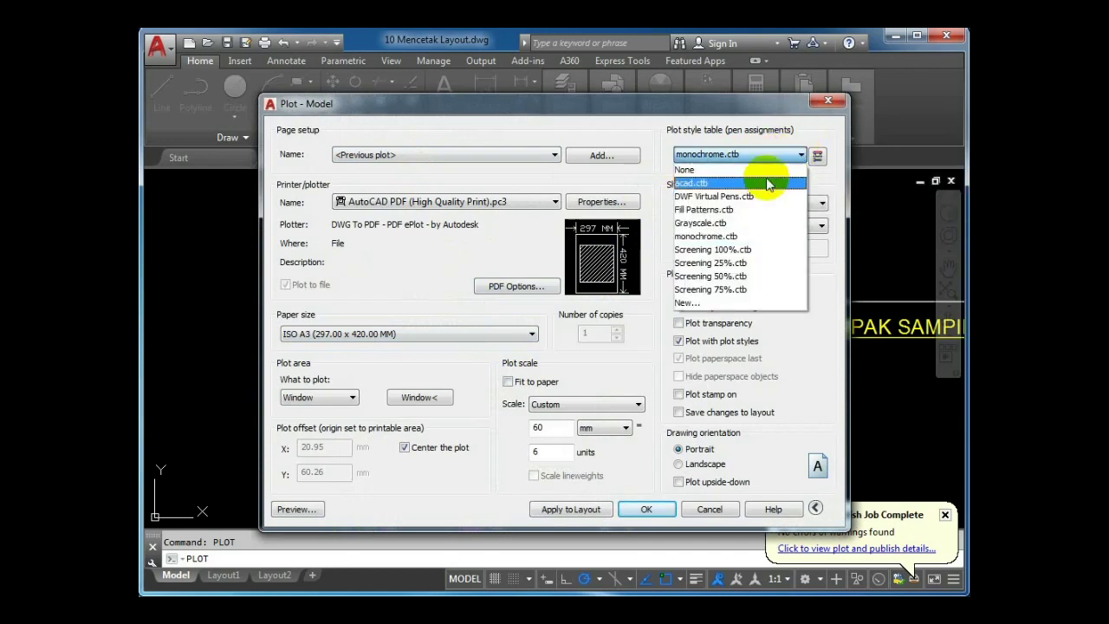
pyautogui.click(703, 182)
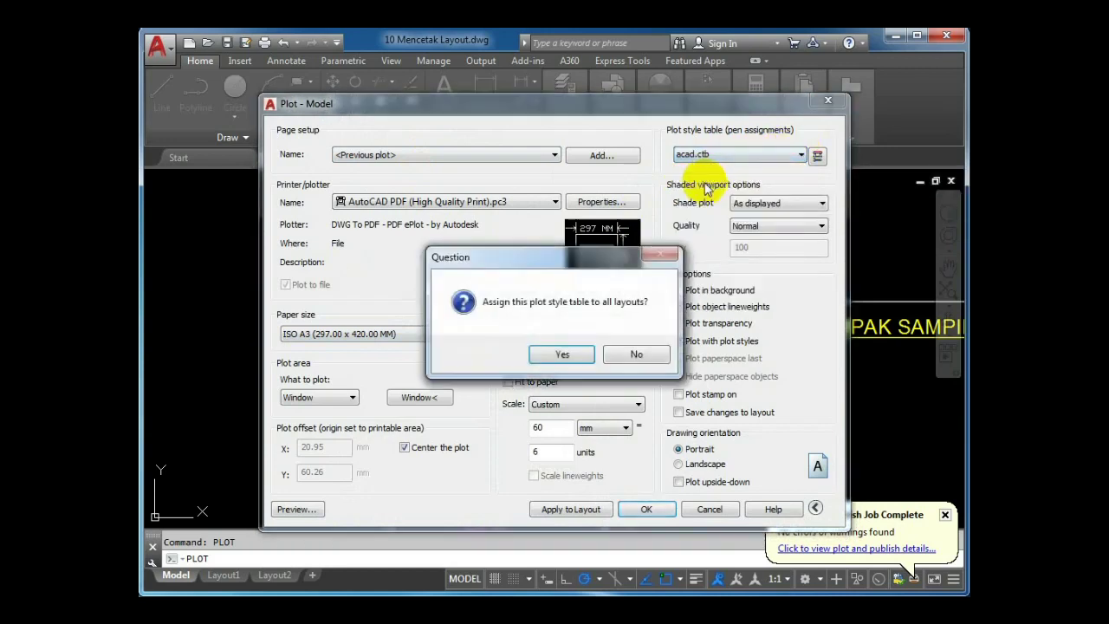
pyautogui.click(557, 352)
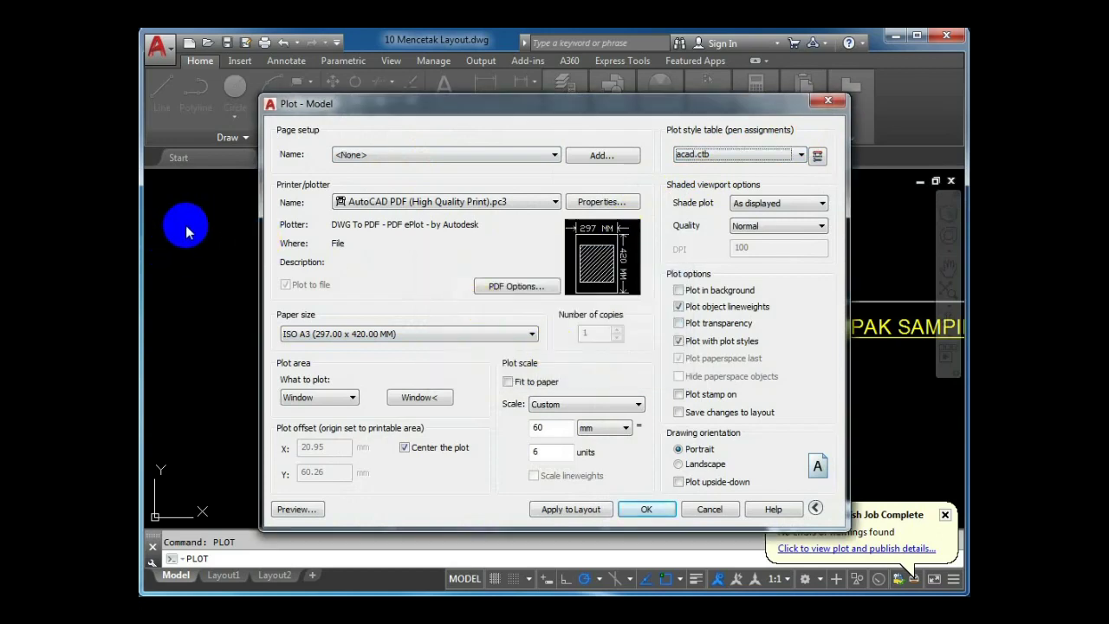
# Open the acad.ctb plot style table for editing and save a copy of it named Color Custom
pyautogui.click(817, 156)
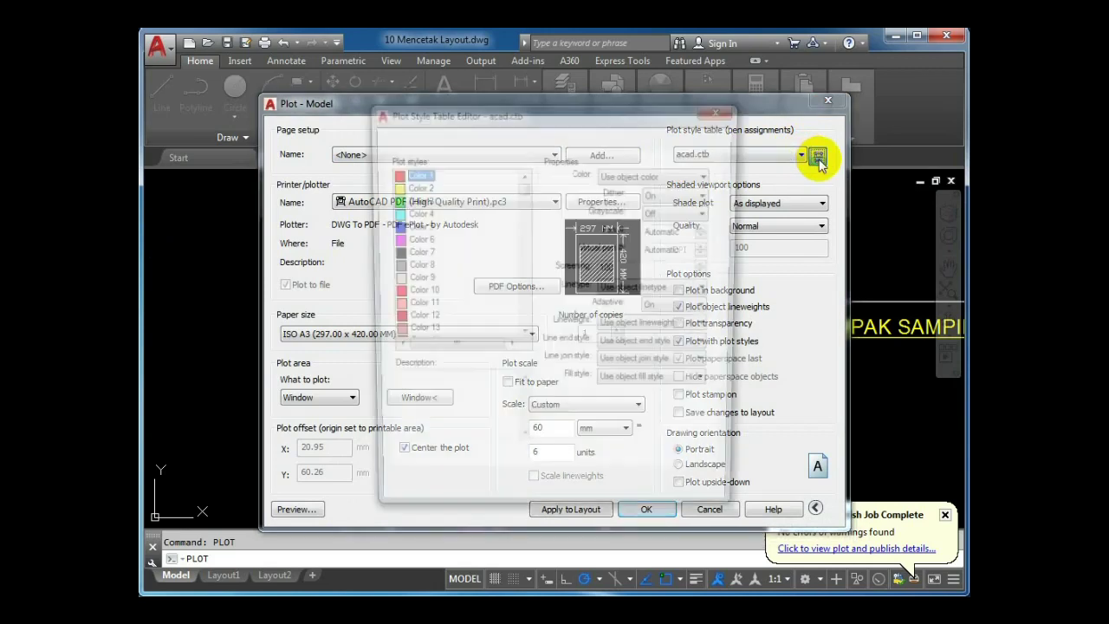
pyautogui.click(668, 451)
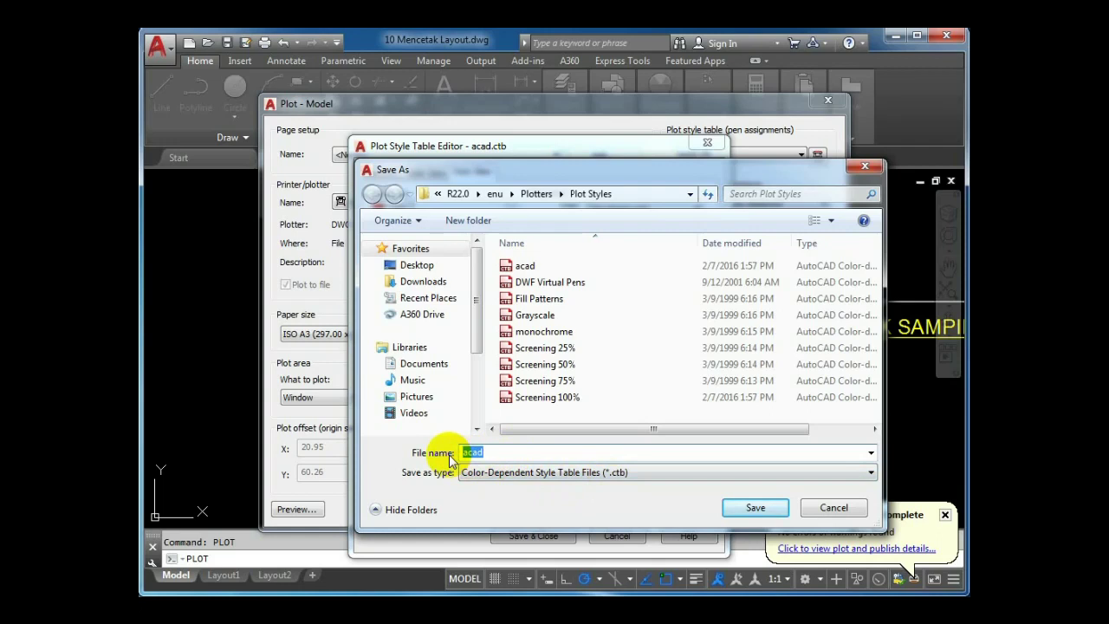
pyautogui.write('Color Custom')
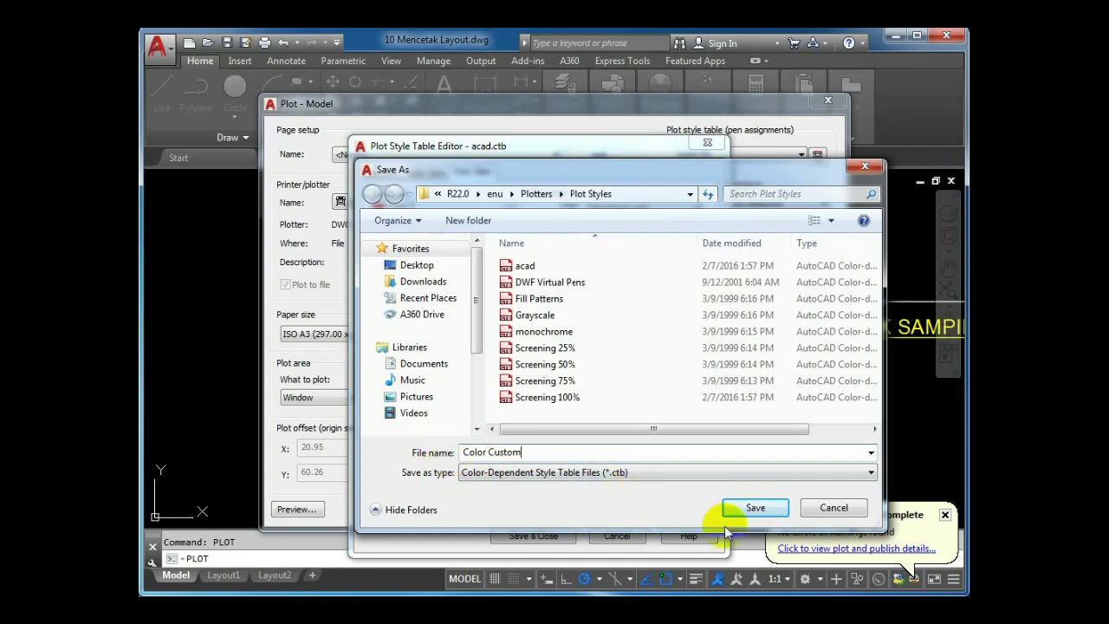
pyautogui.click(749, 508)
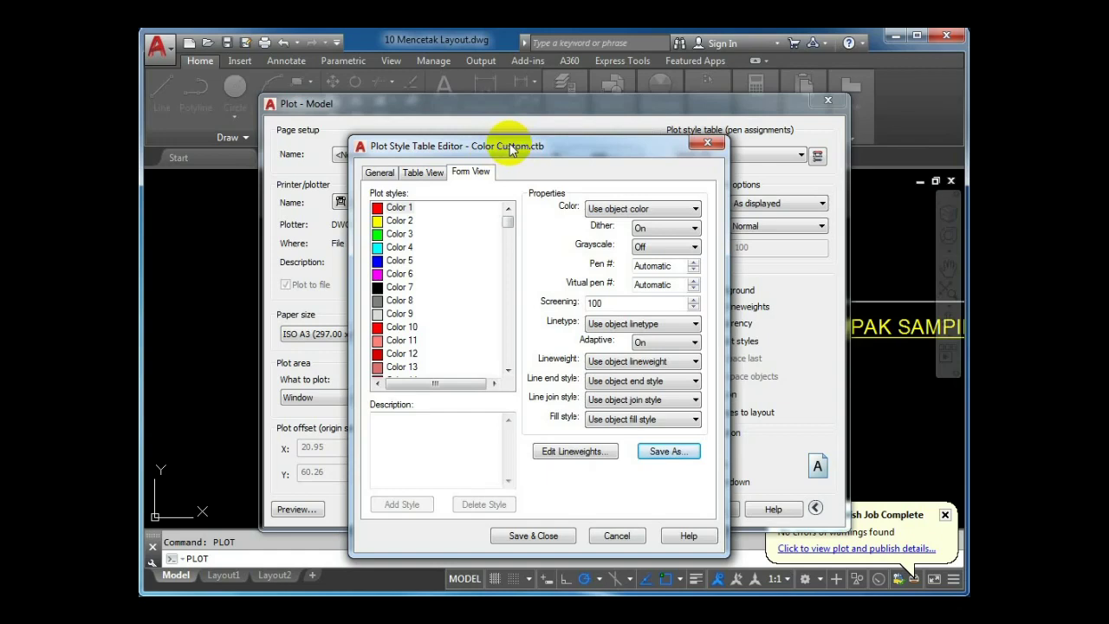
# Set the plotted color of the Color 6 plot style to Black in the Color Custom table
pyautogui.click(398, 211)
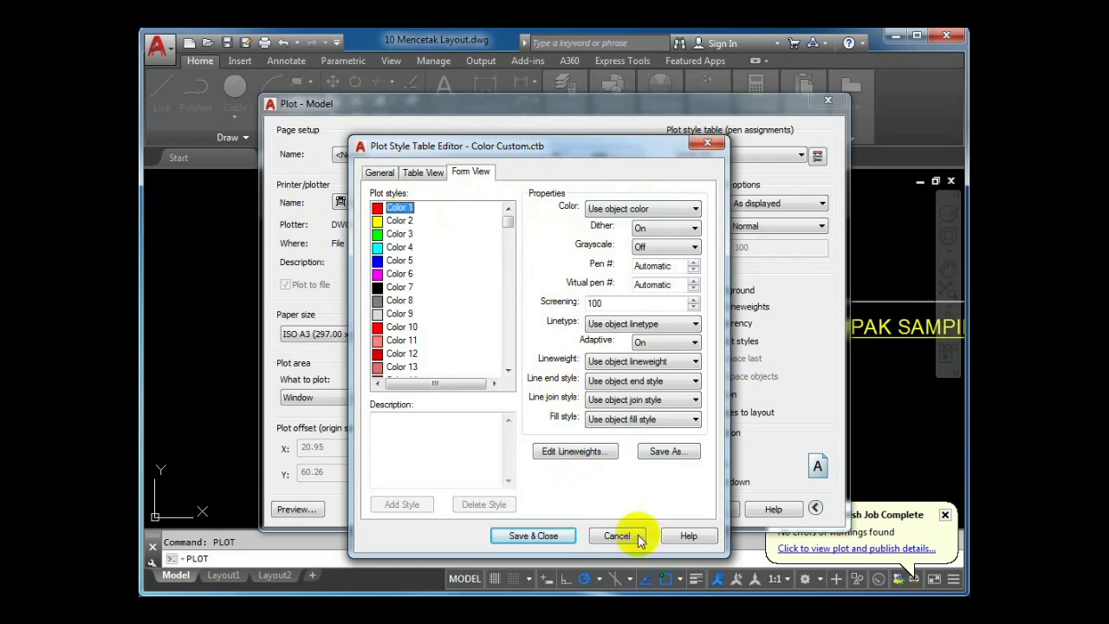
pyautogui.click(398, 274)
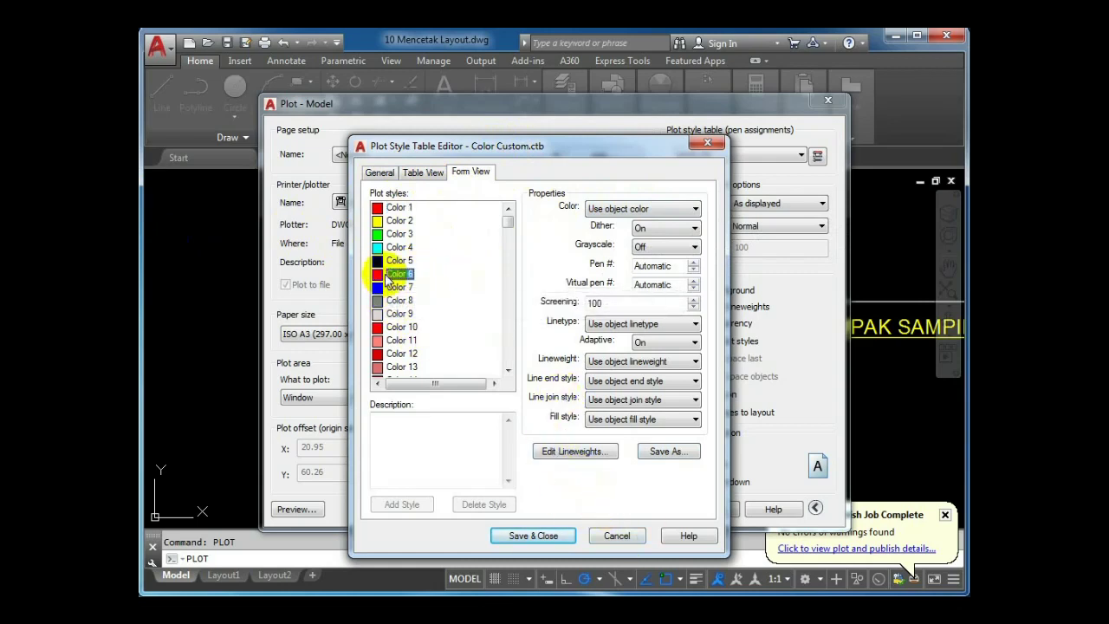
pyautogui.click(668, 212)
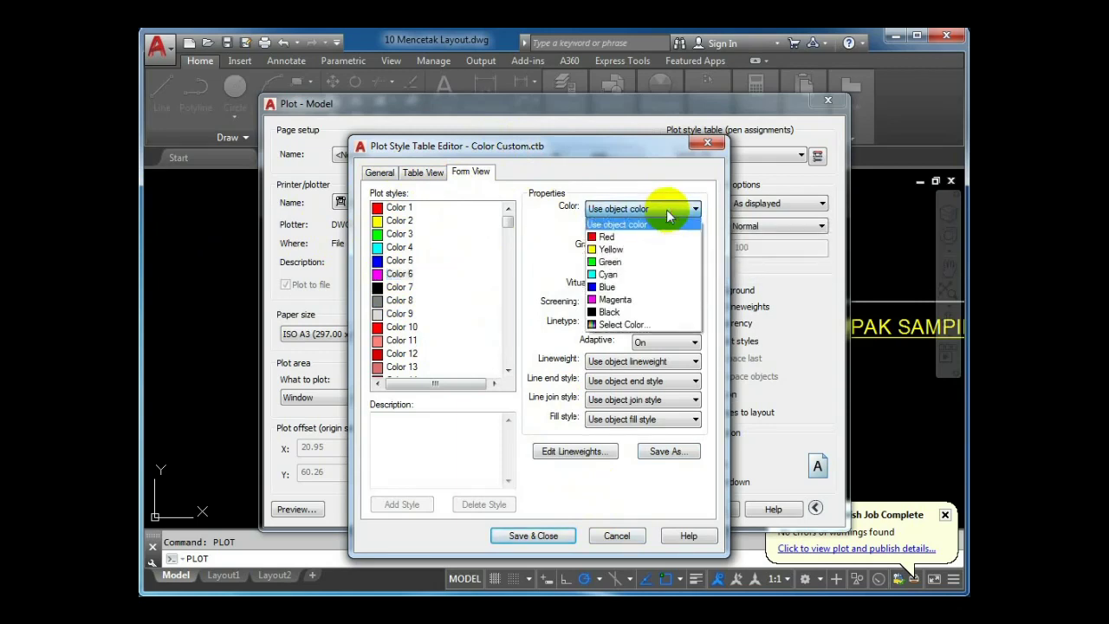
pyautogui.click(644, 312)
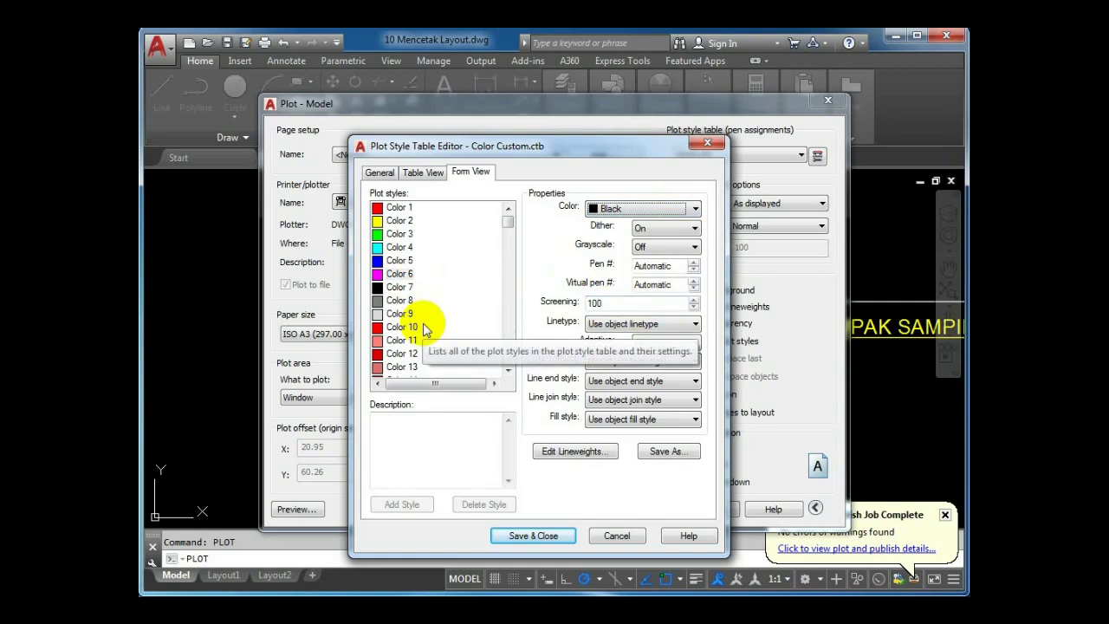
# Set the plotted color of the Color 2 plot style to index color 8
pyautogui.click(380, 220)
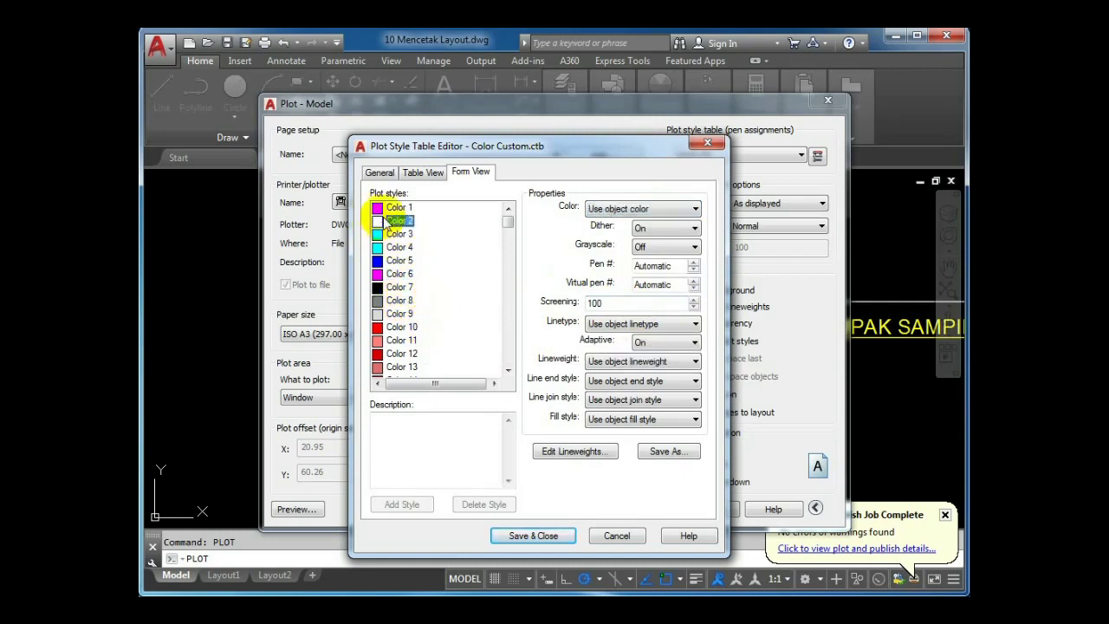
pyautogui.click(620, 209)
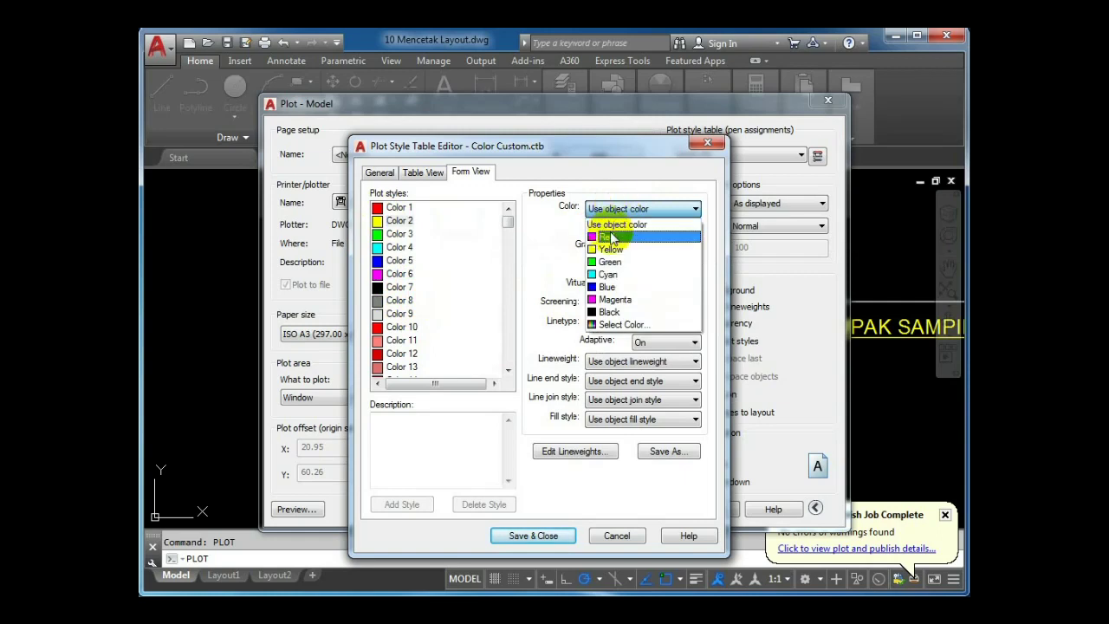
pyautogui.click(617, 324)
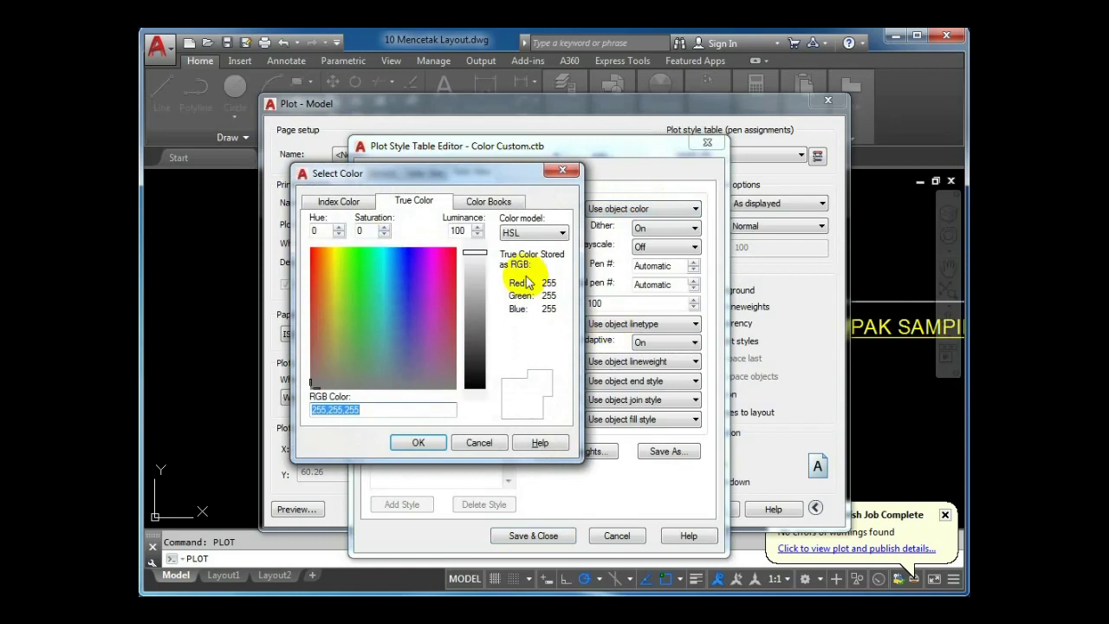
pyautogui.click(338, 201)
pyautogui.click(415, 356)
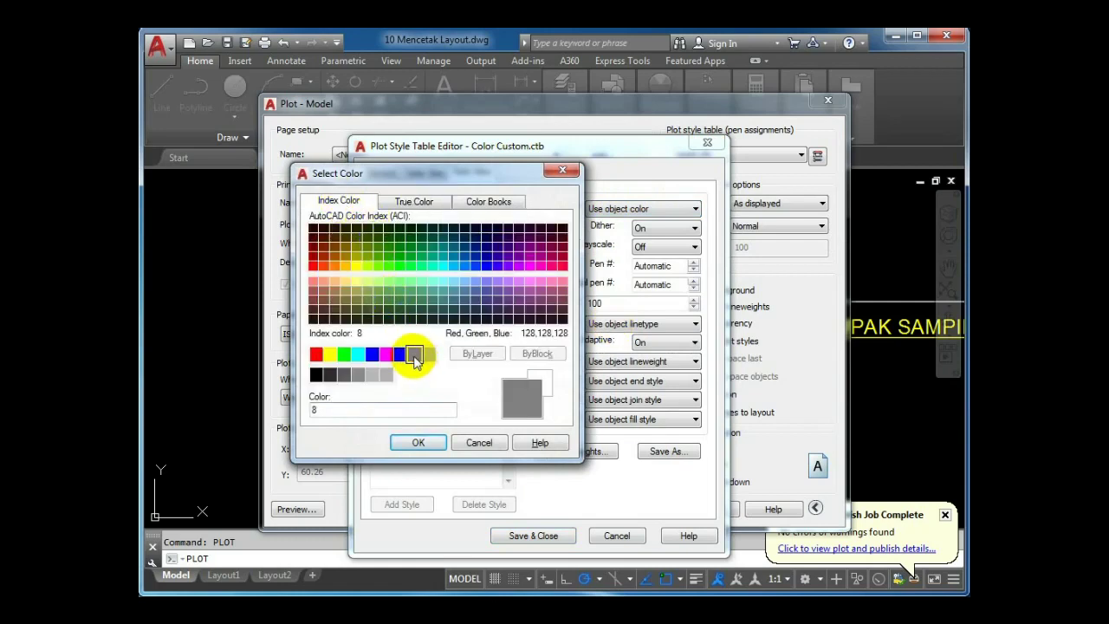
pyautogui.click(417, 442)
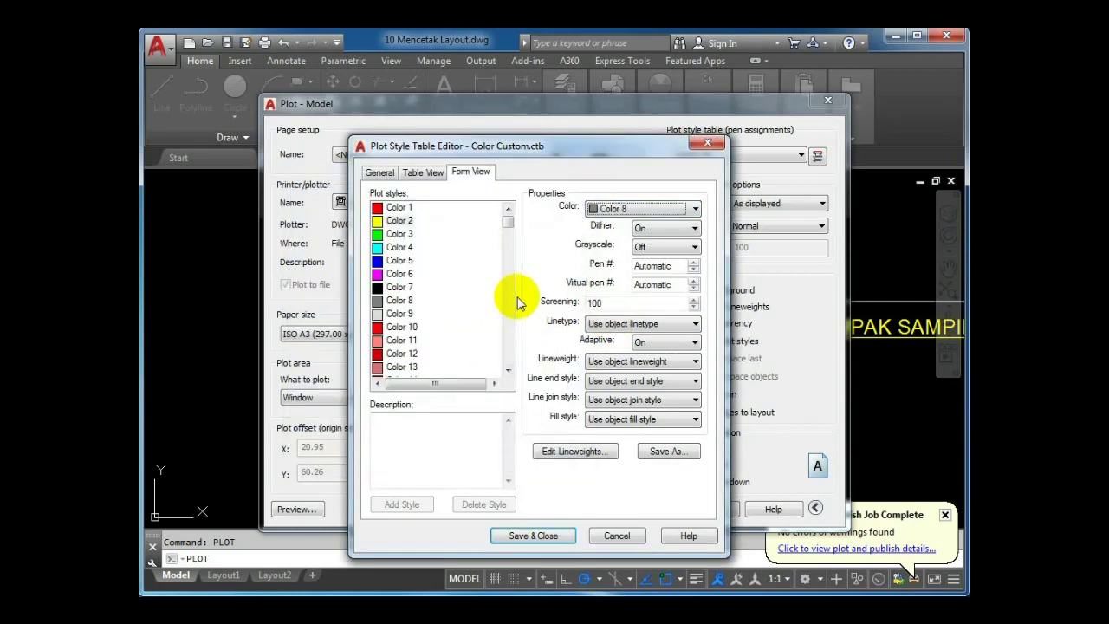
# Review the Color 6 and Color 2 plot styles and set the lineweight of Color 2 to 0.1000 mm
pyautogui.click(442, 274)
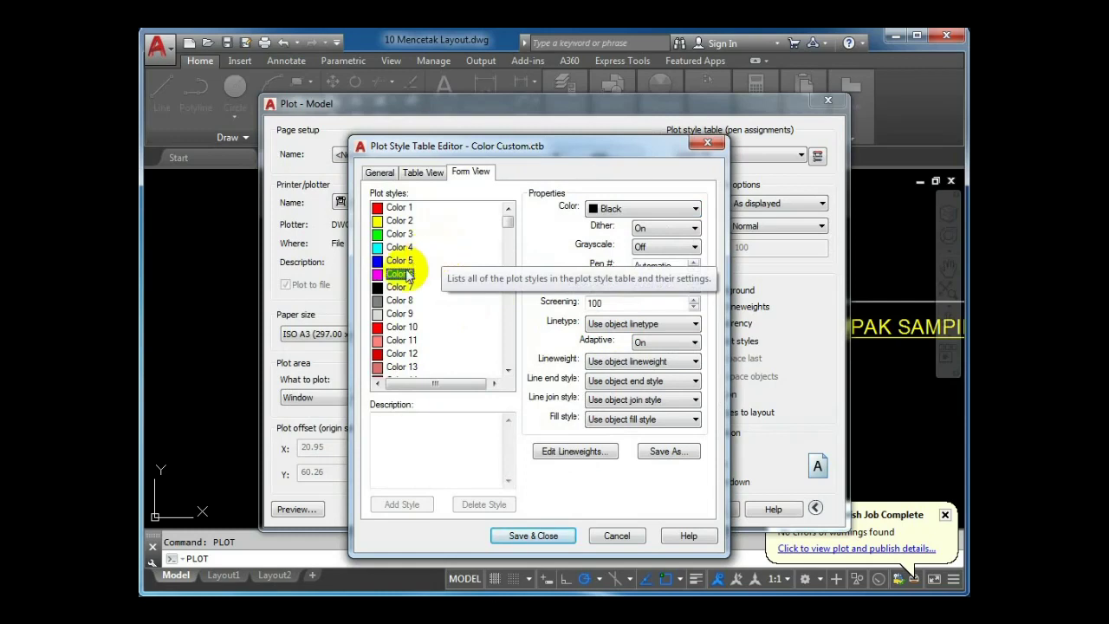
pyautogui.click(405, 223)
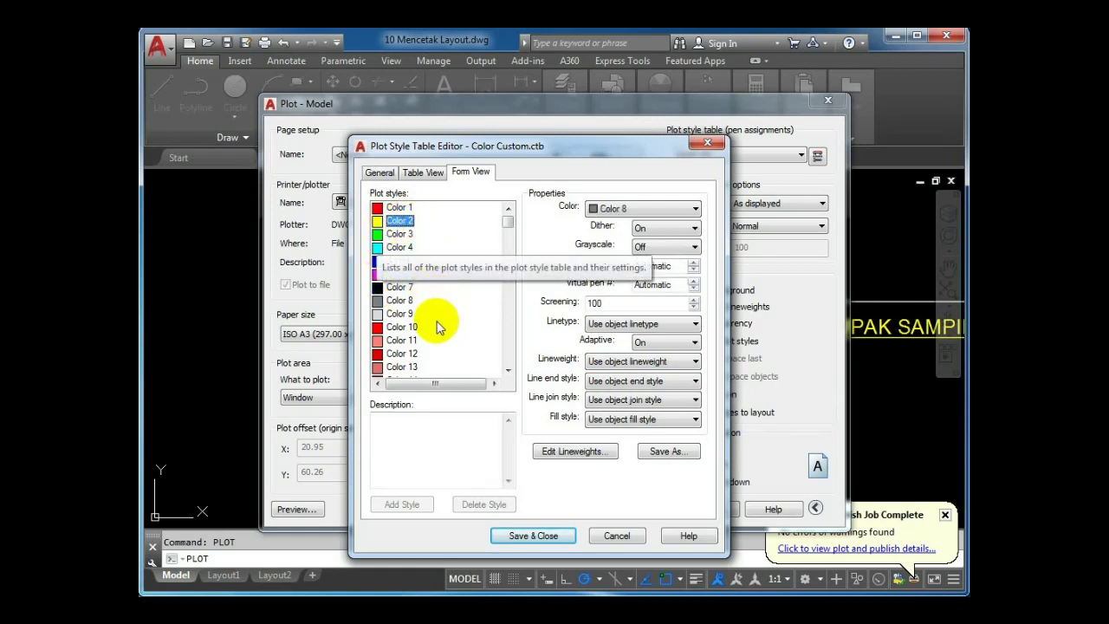
pyautogui.click(593, 360)
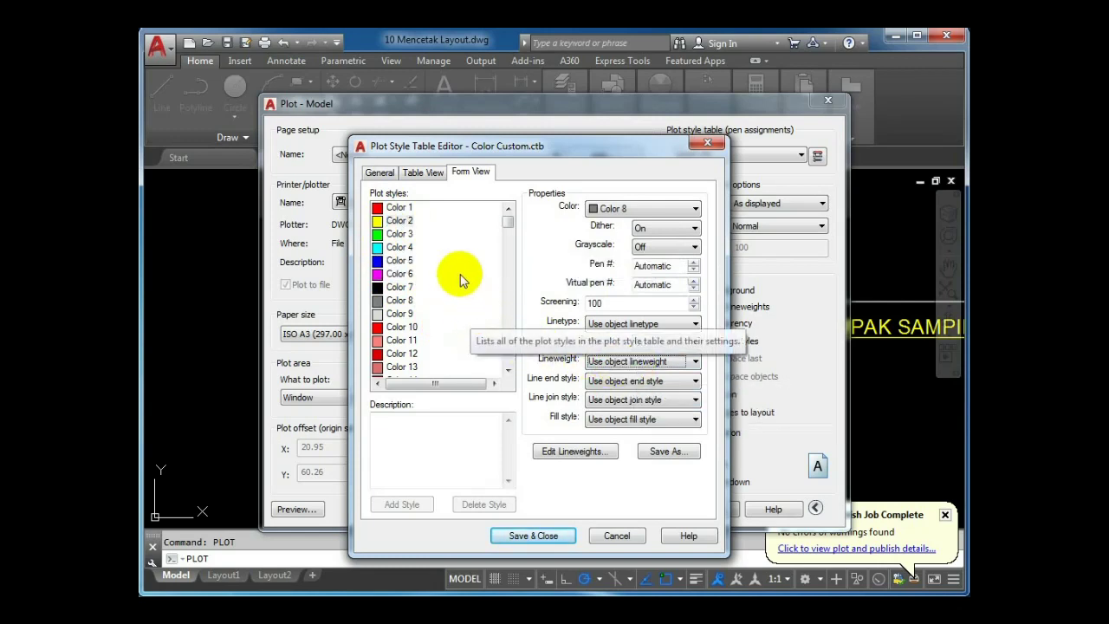
pyautogui.click(401, 222)
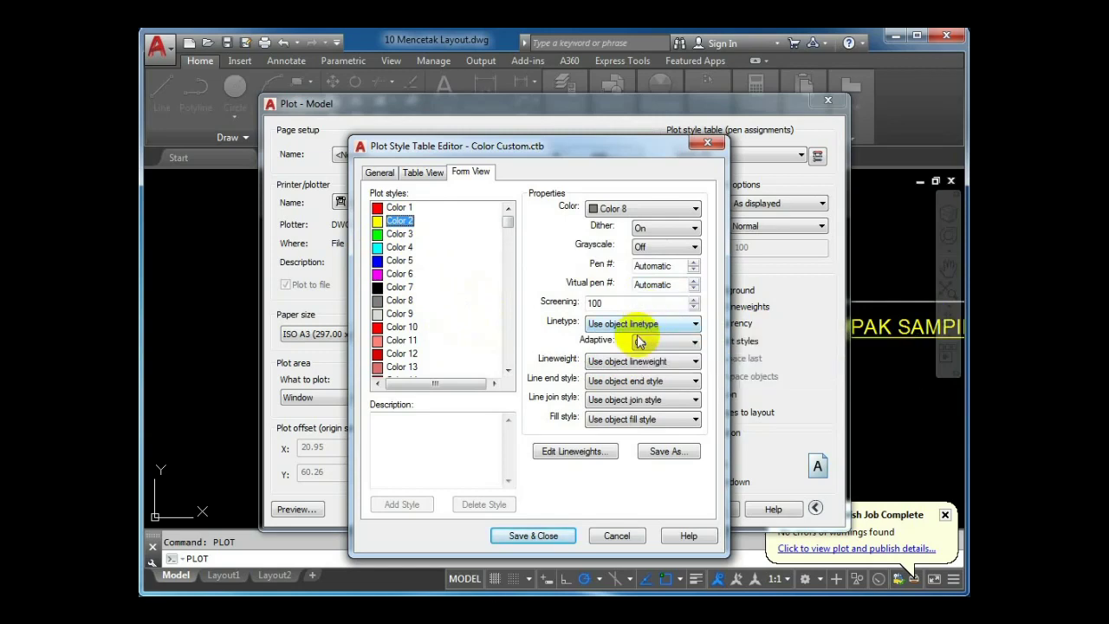
pyautogui.click(621, 361)
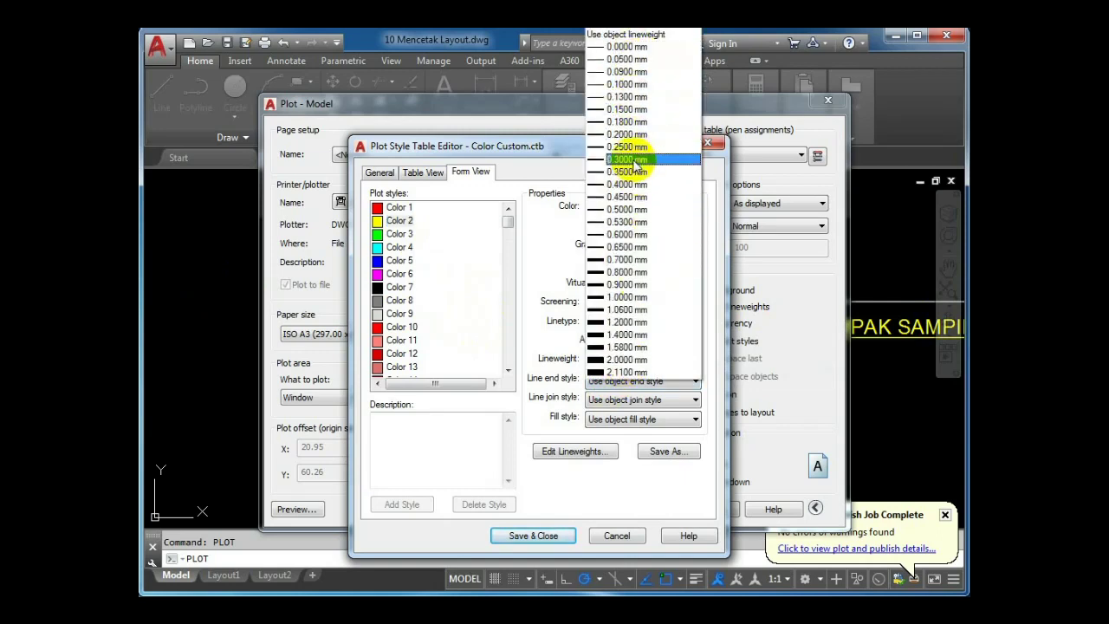
pyautogui.click(637, 87)
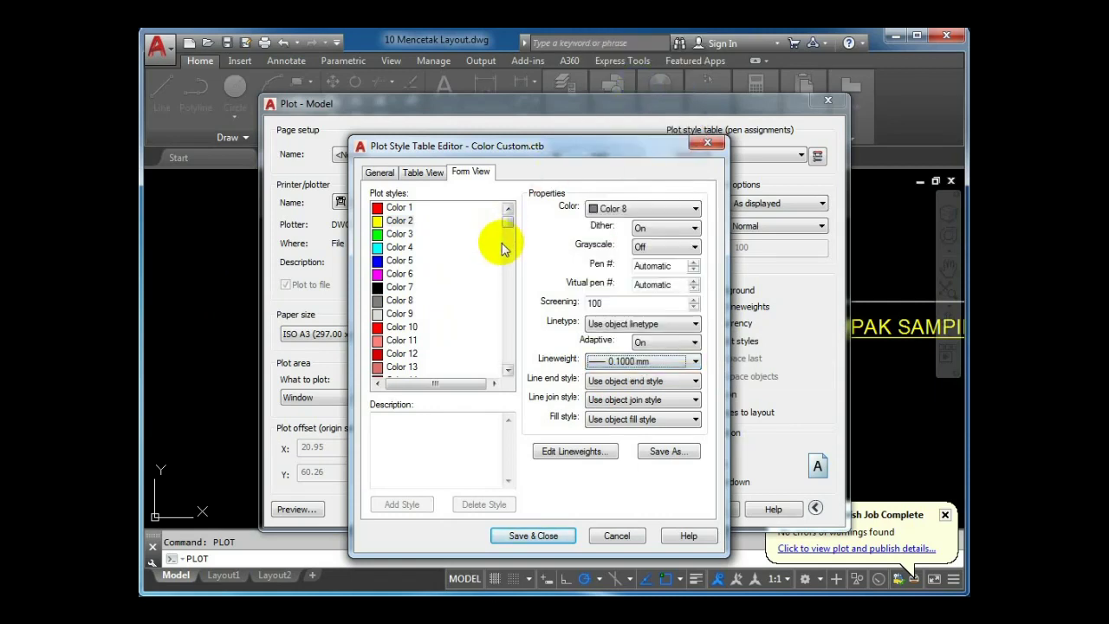
# Set the lineweight of the Color 8 plot style to 0.0500 mm
pyautogui.click(406, 303)
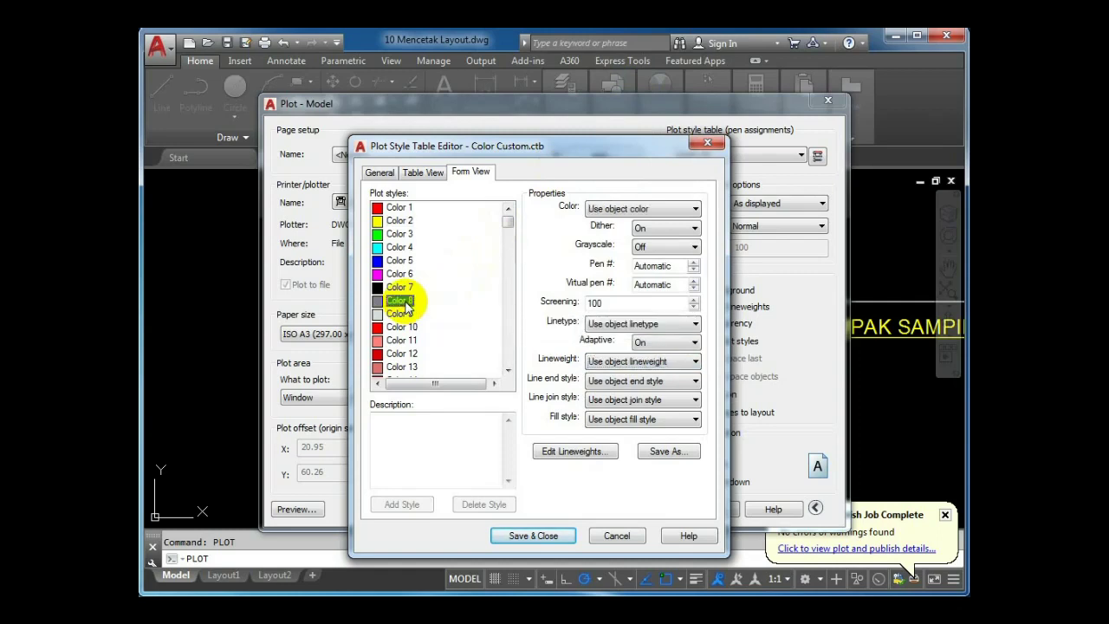
pyautogui.click(637, 364)
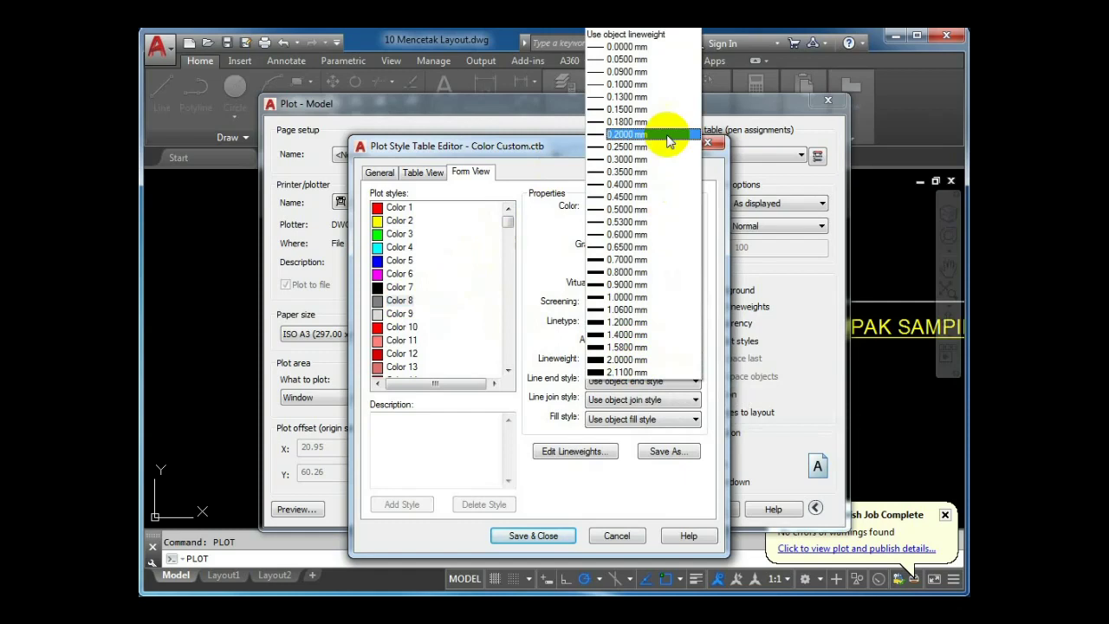
pyautogui.click(642, 59)
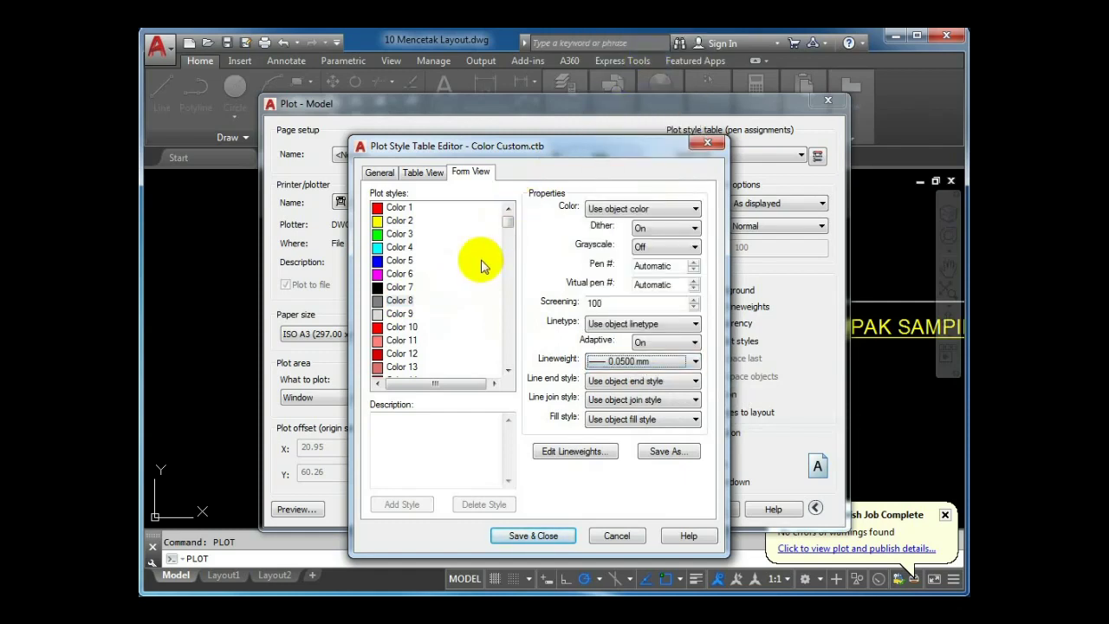
# Set the lineweight of the Color 7 plot style to 0.4000 mm, and save and close the plot style table
pyautogui.click(410, 288)
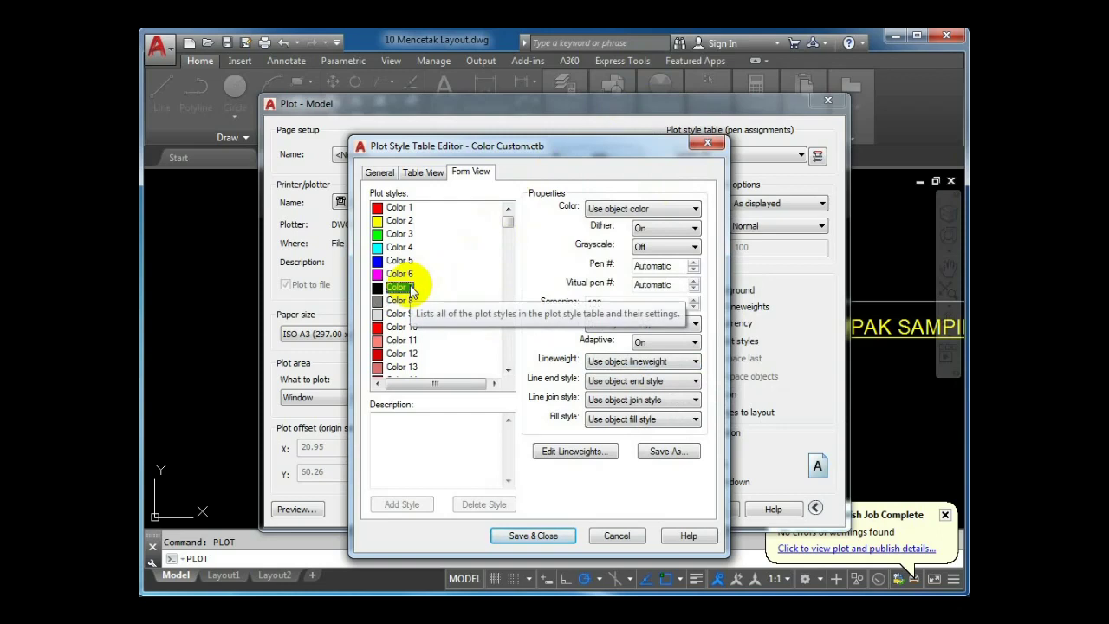
pyautogui.click(607, 362)
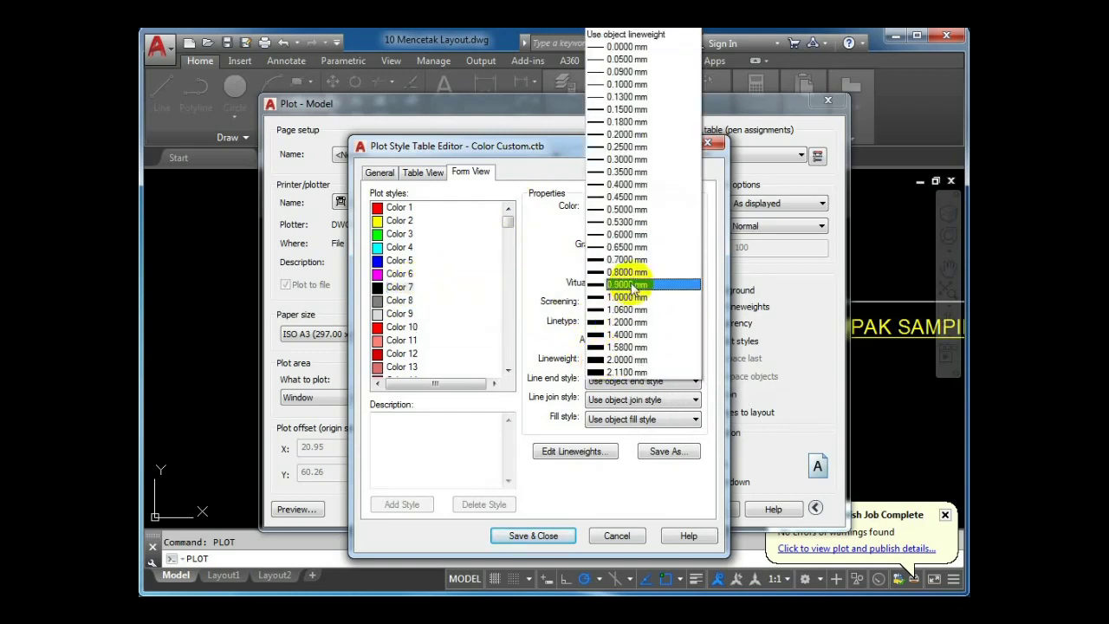
pyautogui.click(641, 184)
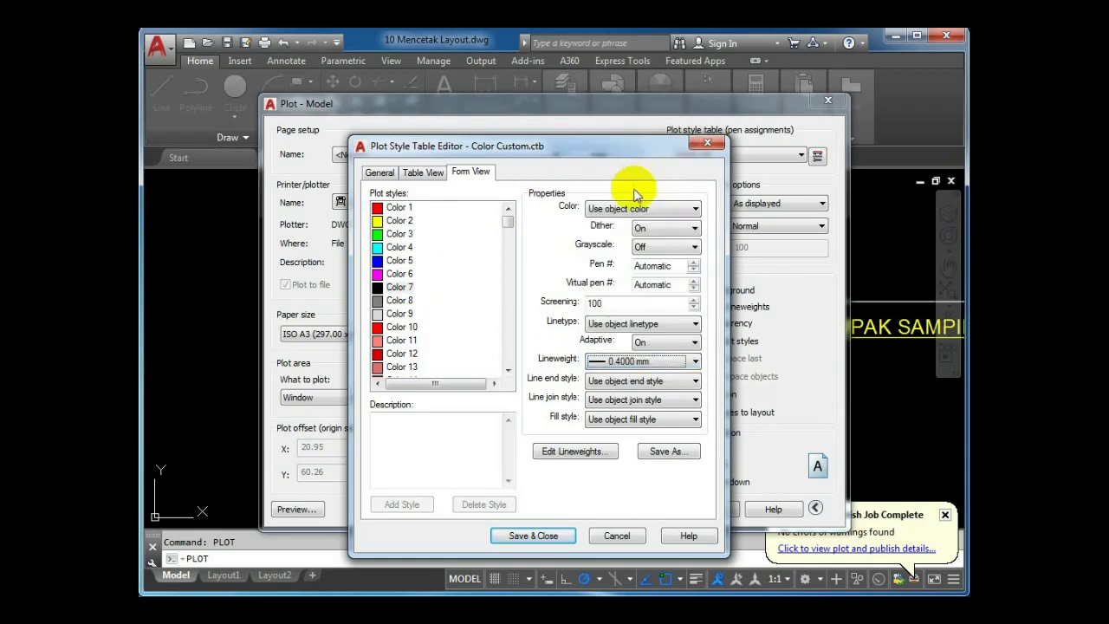
pyautogui.click(540, 536)
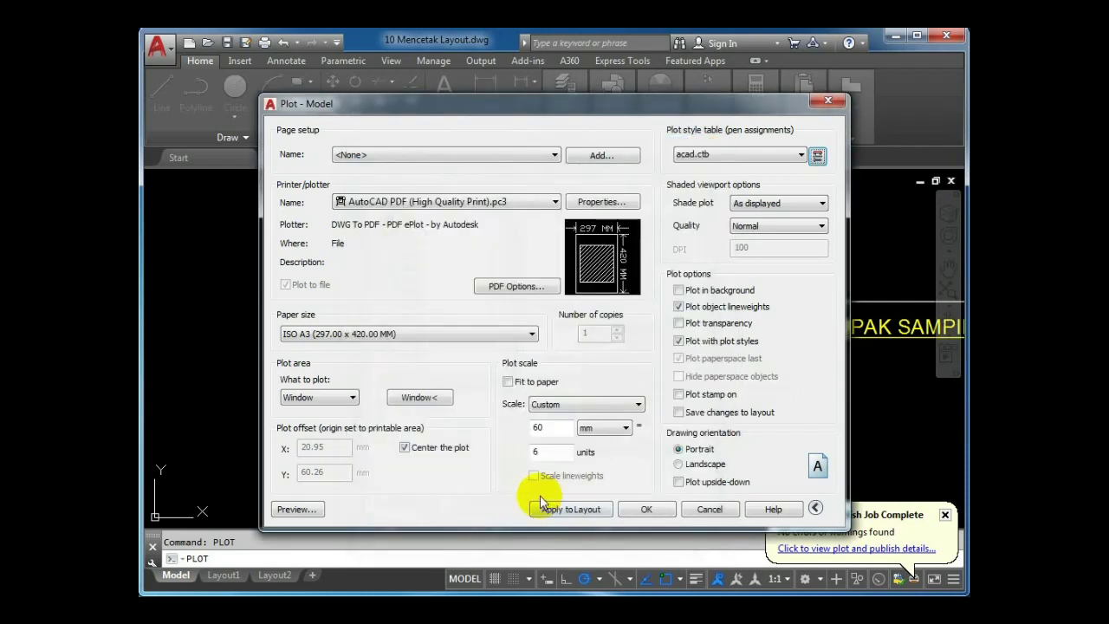
# Preview the plot with the acad.ctb table, check the drawing colors, and return to the plot settings
pyautogui.click(311, 509)
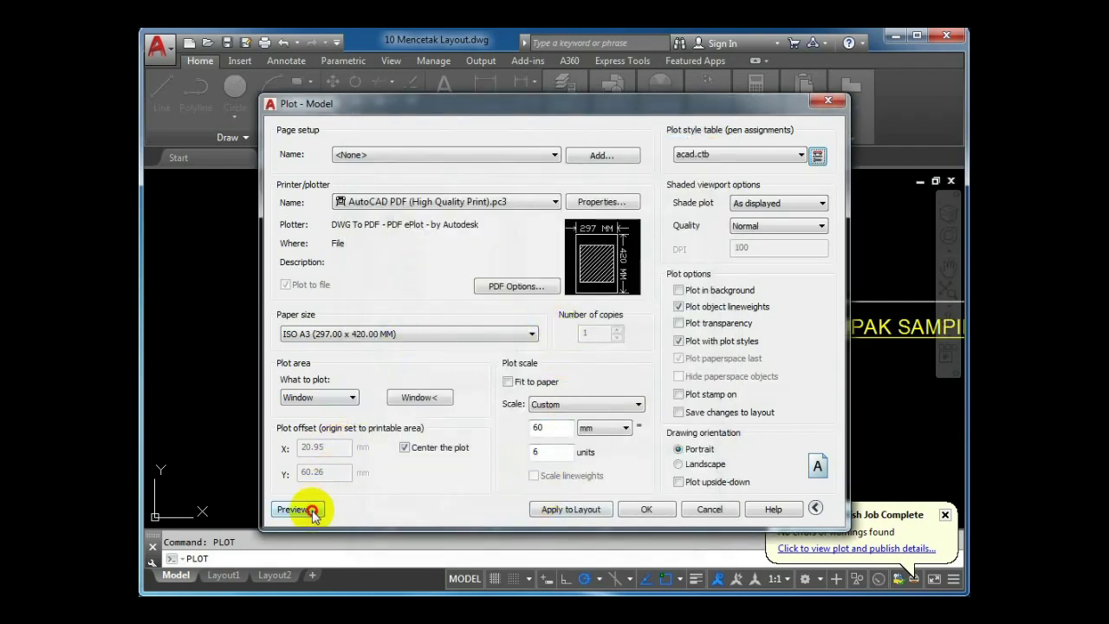
pyautogui.click(491, 330)
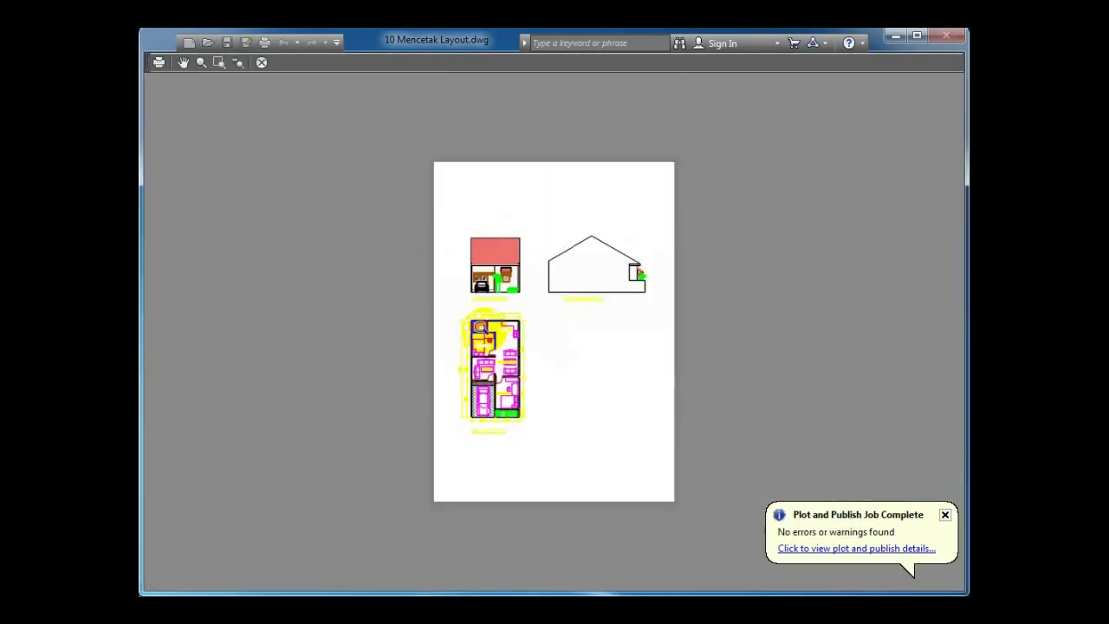
pyautogui.rightClick(488, 327)
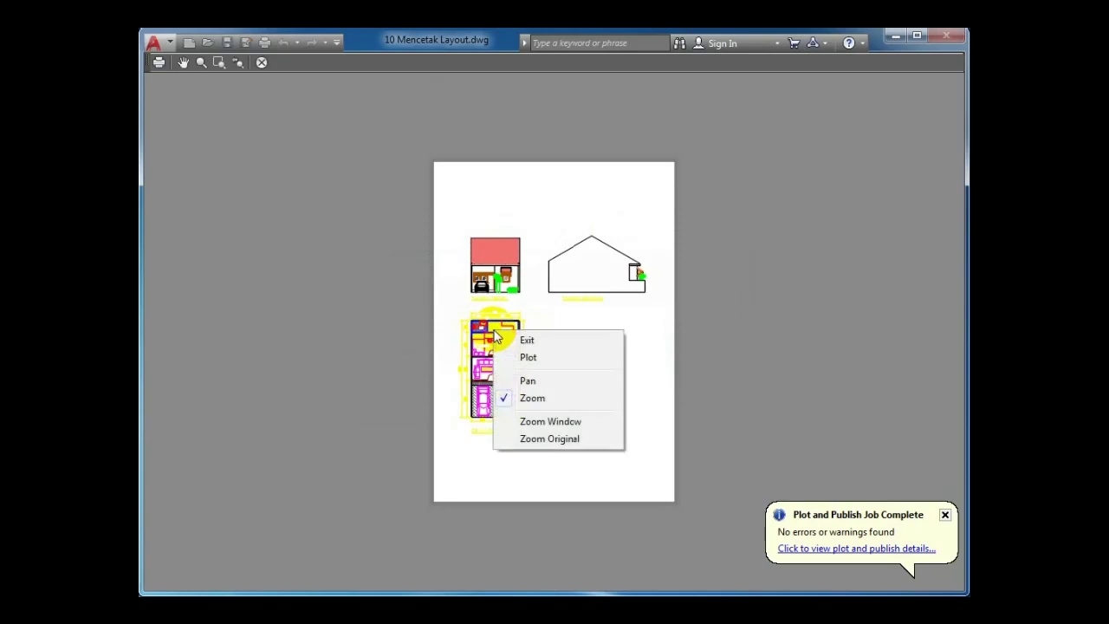
pyautogui.click(517, 341)
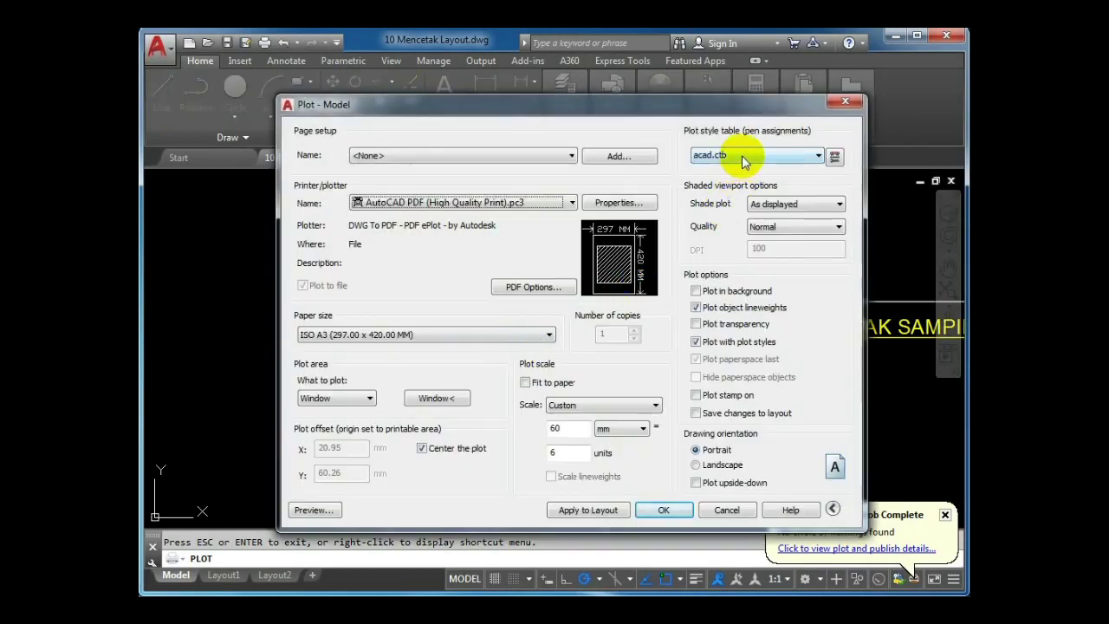
# Switch the plot style table to Color Custom.ctb and assign it to all layouts
pyautogui.click(743, 156)
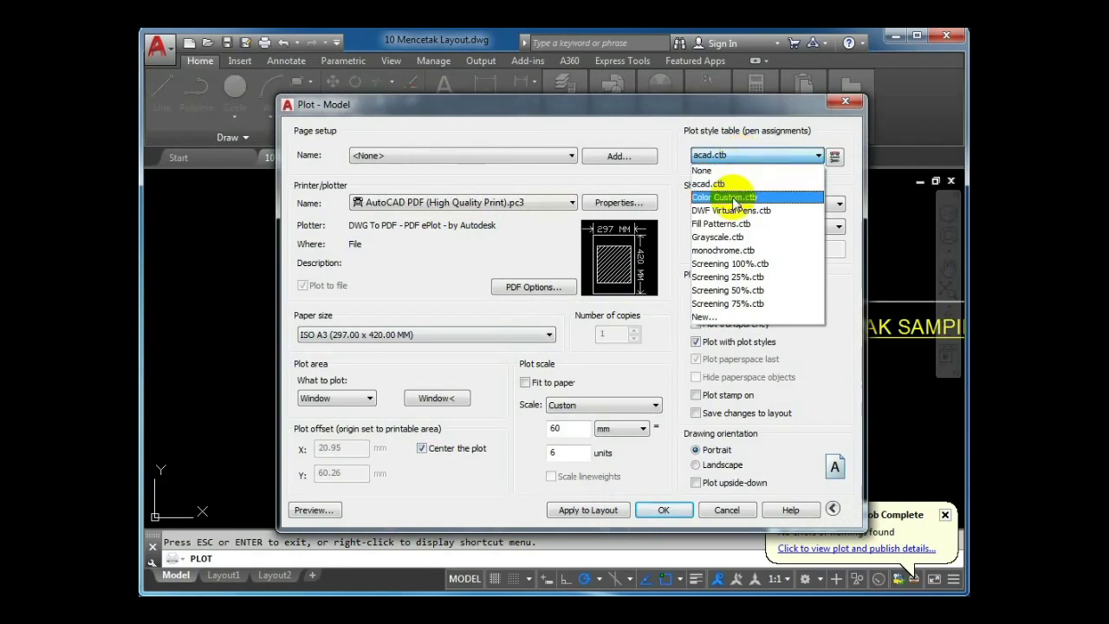
pyautogui.click(730, 198)
pyautogui.click(580, 354)
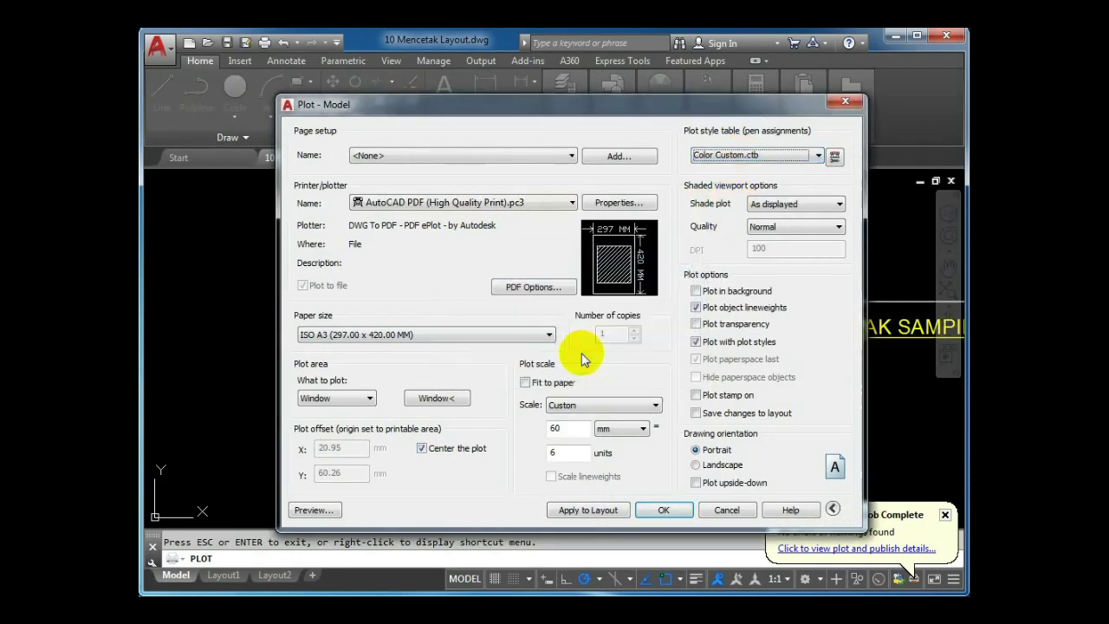
# Preview the plot with the Color Custom.ctb table and examine the drawing colors and lineweights up close
pyautogui.click(321, 513)
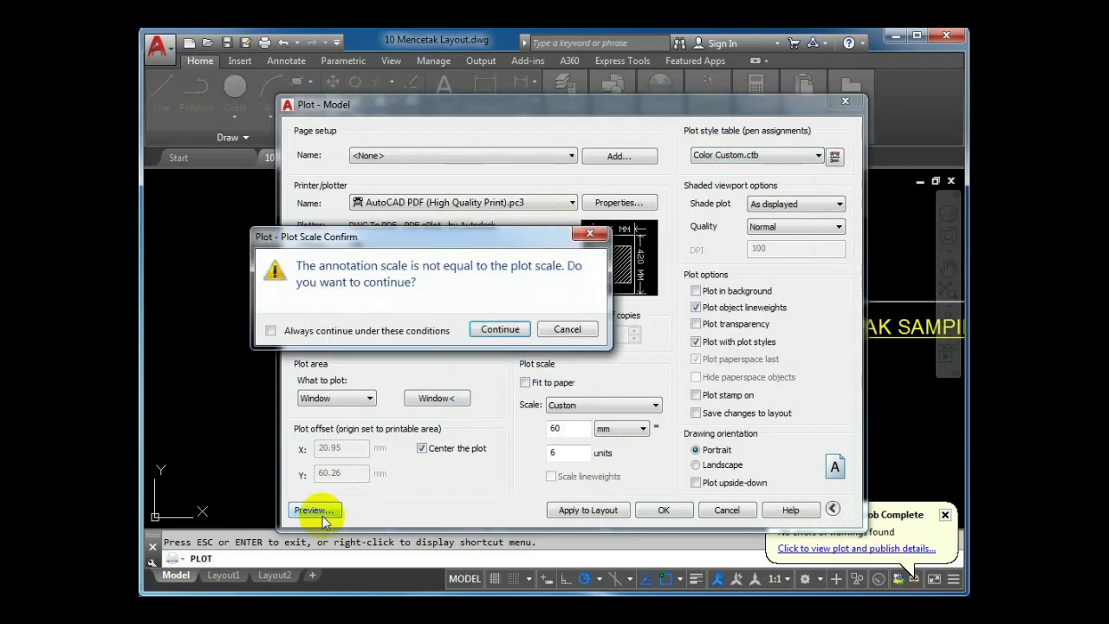
pyautogui.click(499, 330)
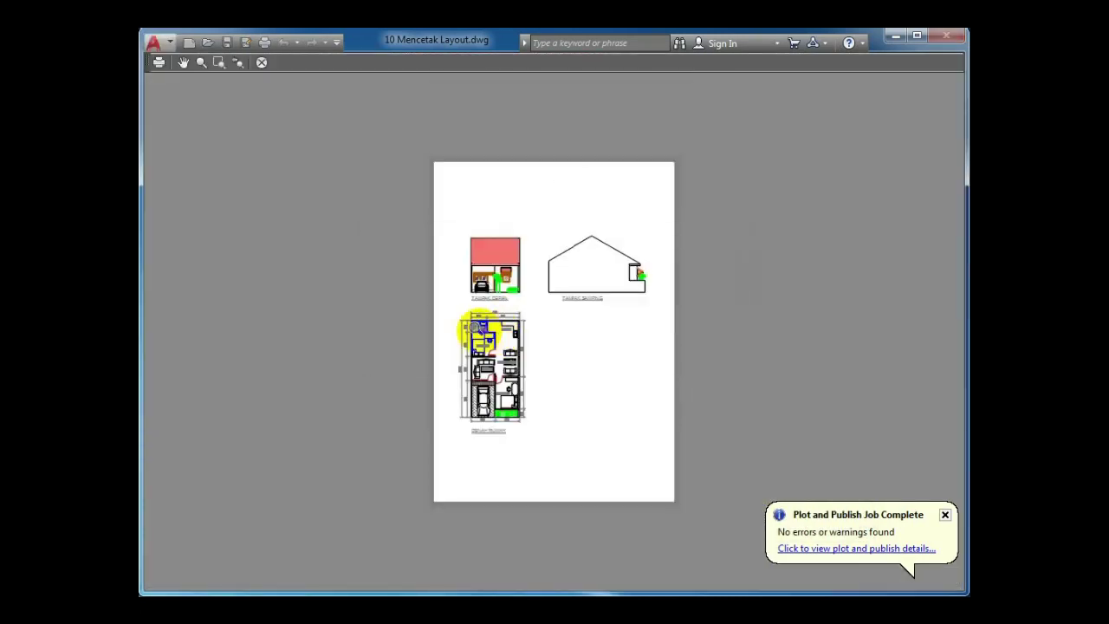
pyautogui.scroll(4, 472, 325)
pyautogui.scroll(-3, 425, 240)
pyautogui.scroll(-2, 526, 228)
# Plot from the preview to PDF, overwriting denah t45 on drive D:, and close the resulting PDF
pyautogui.rightClick(527, 231)
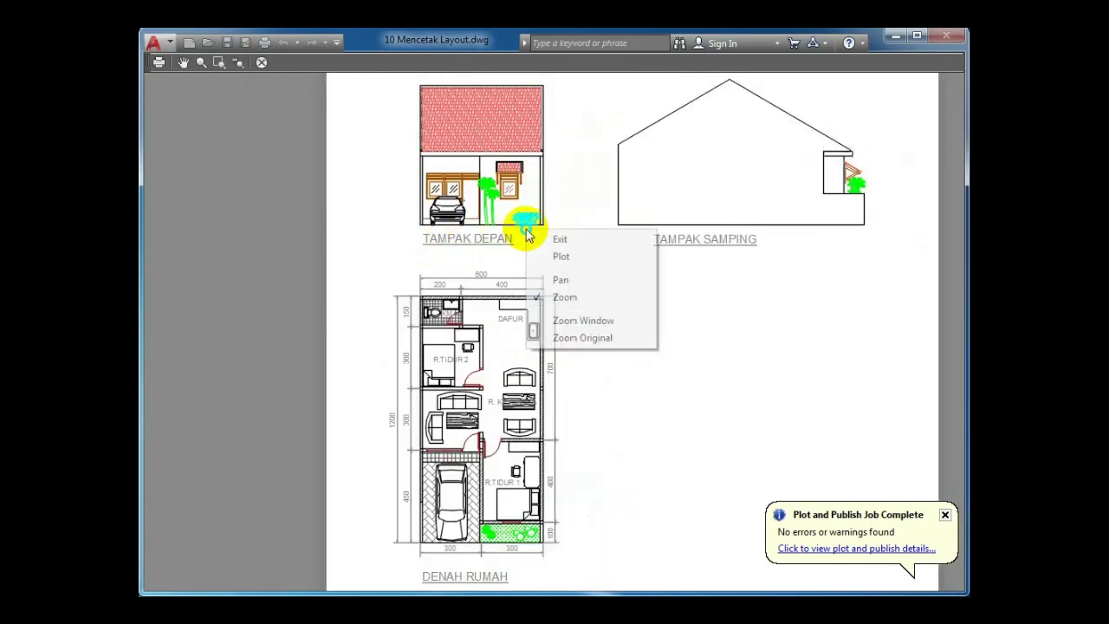
pyautogui.click(560, 256)
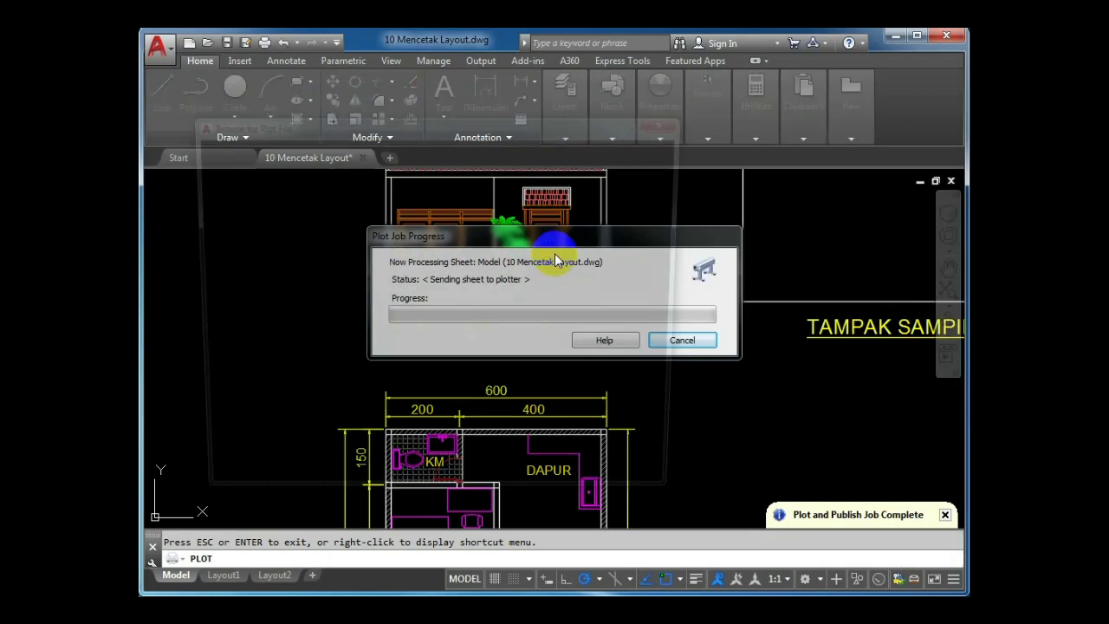
pyautogui.doubleClick(329, 235)
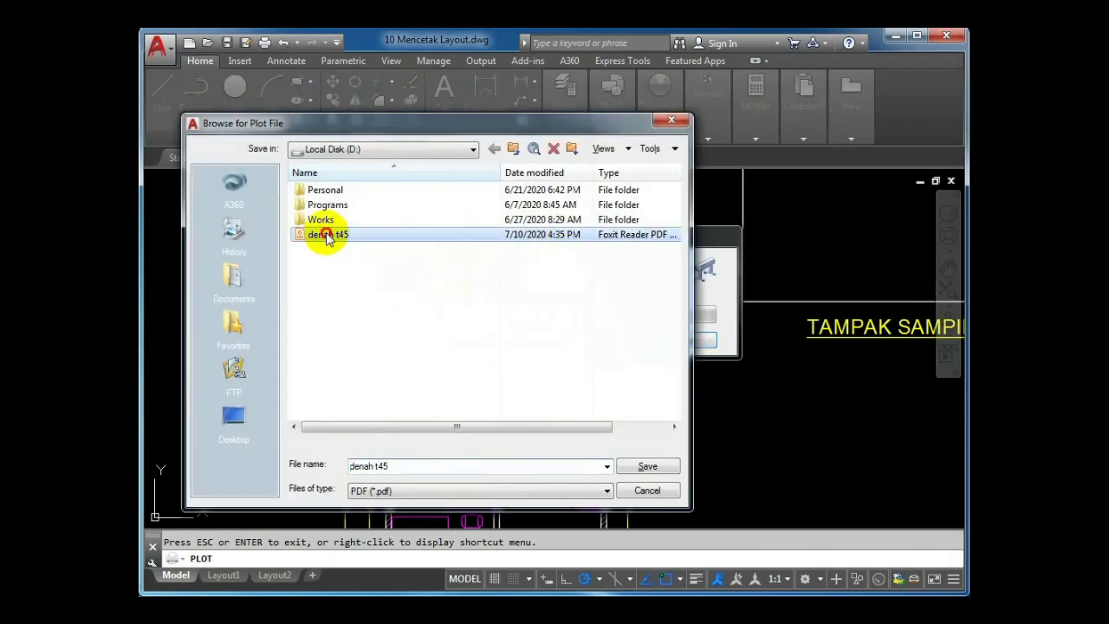
pyautogui.click(475, 326)
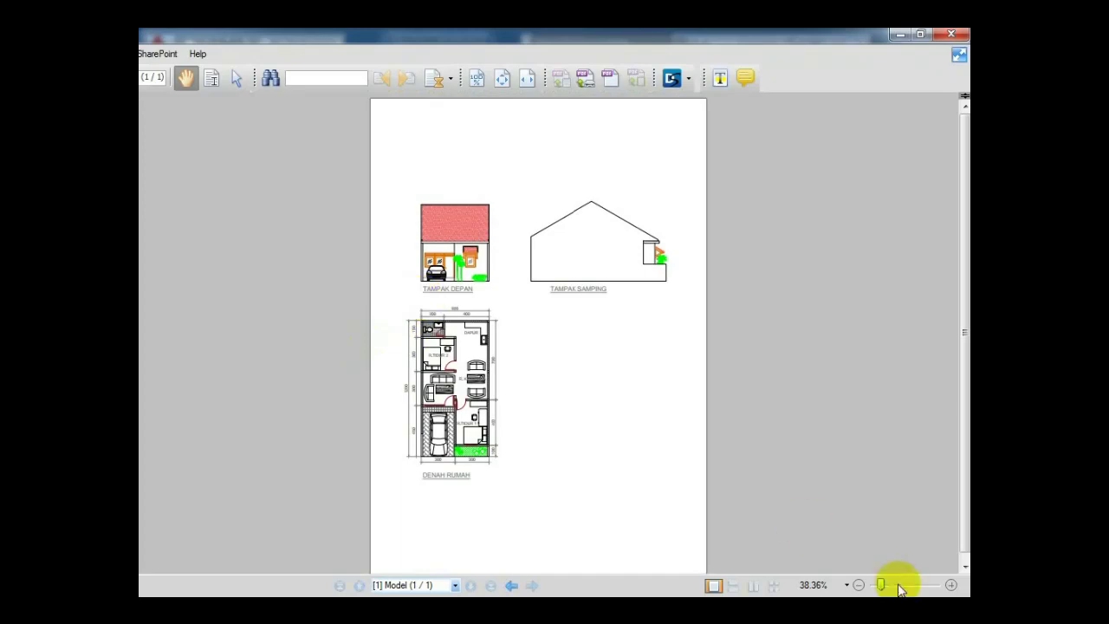
pyautogui.hotkey('alt', 'F4')
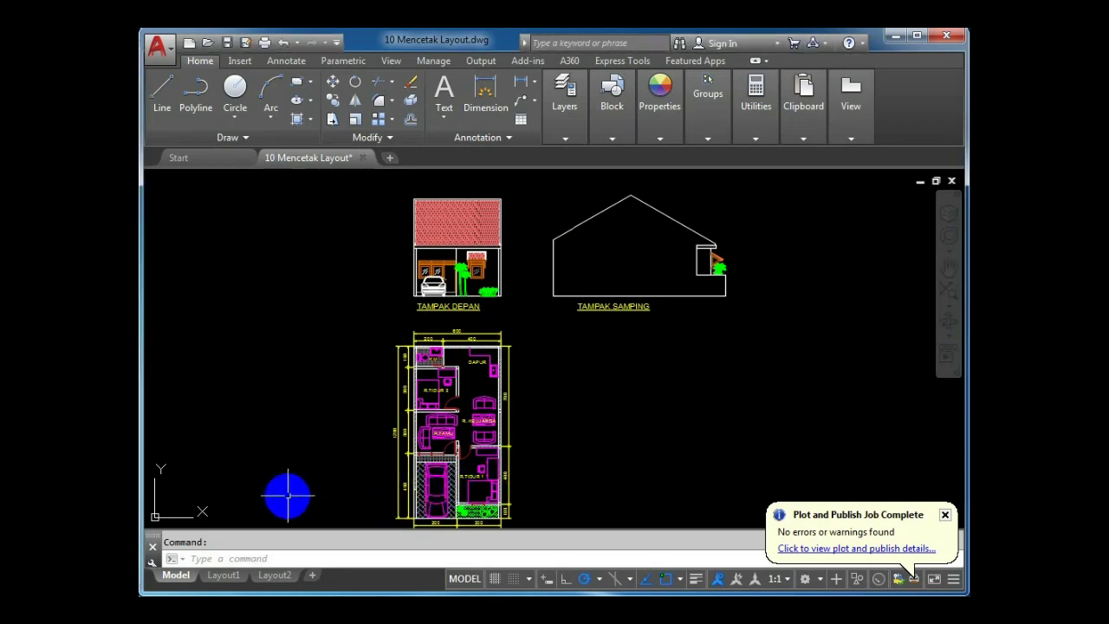
# Open Layout1 and examine how its elevations, floor plan and title block are arranged on the sheet
pyautogui.moveTo(235, 582)
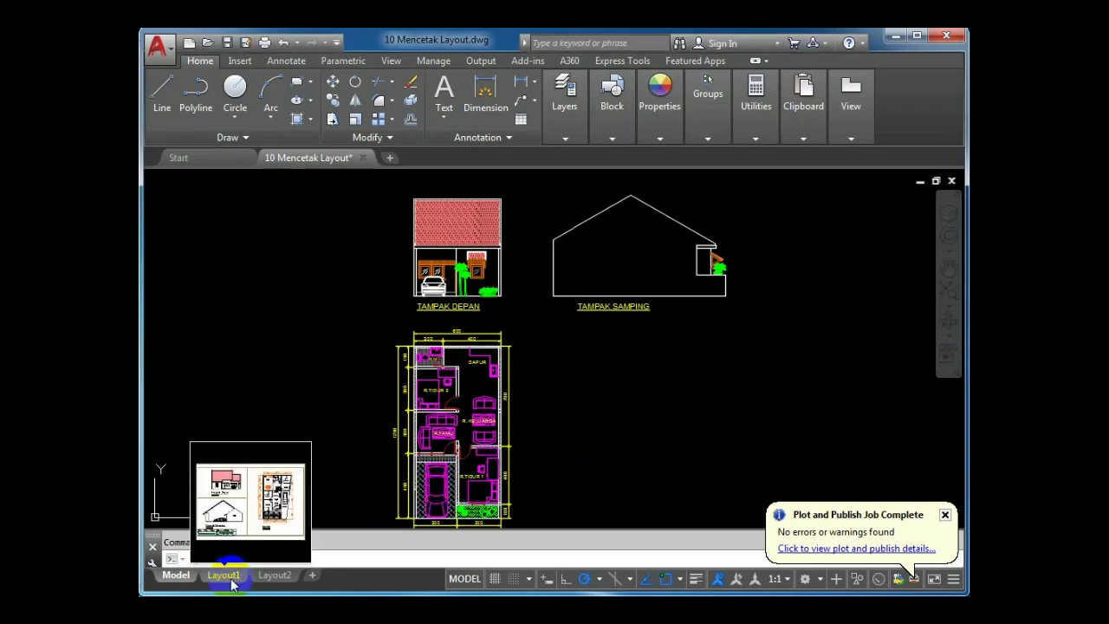
pyautogui.click(230, 580)
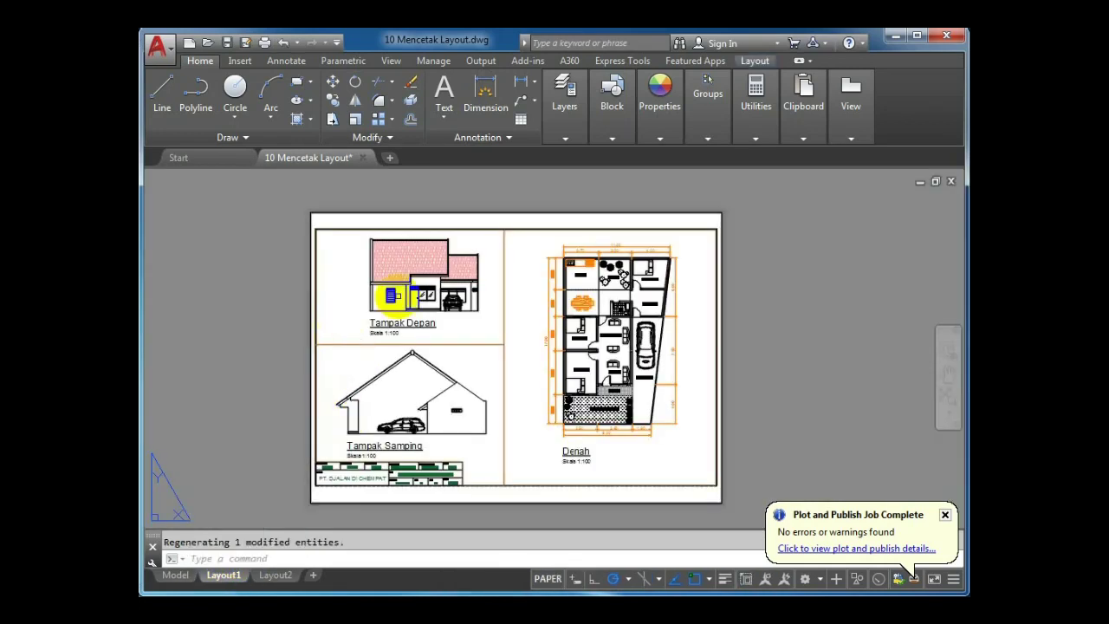
pyautogui.click(485, 345)
pyautogui.press('Escape')
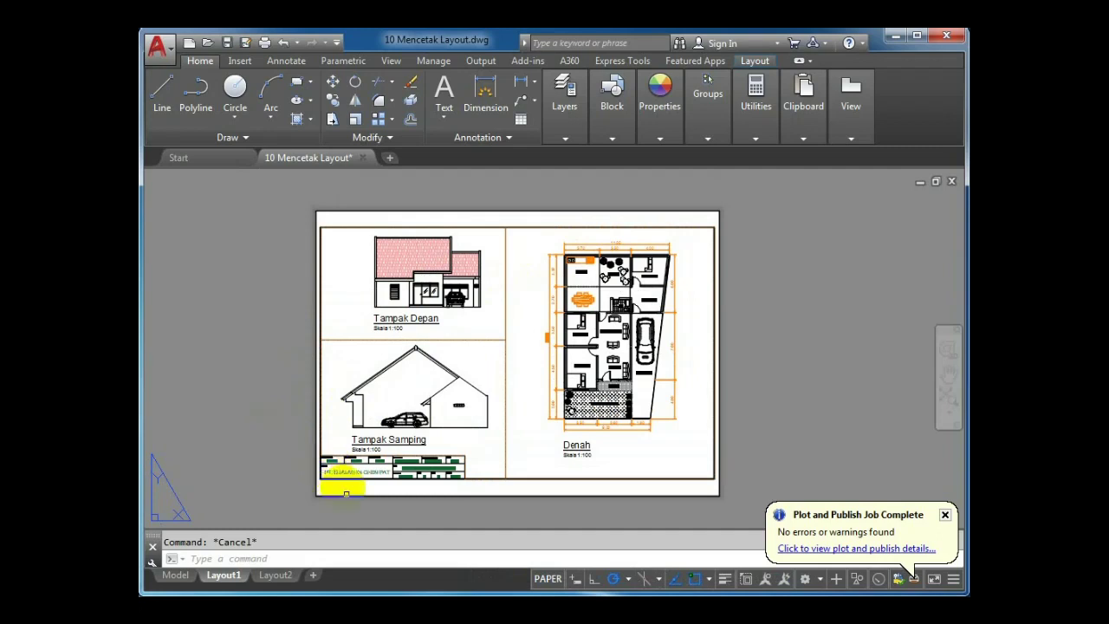
# Add a new layout, open it and erase its default viewport
pyautogui.click(313, 576)
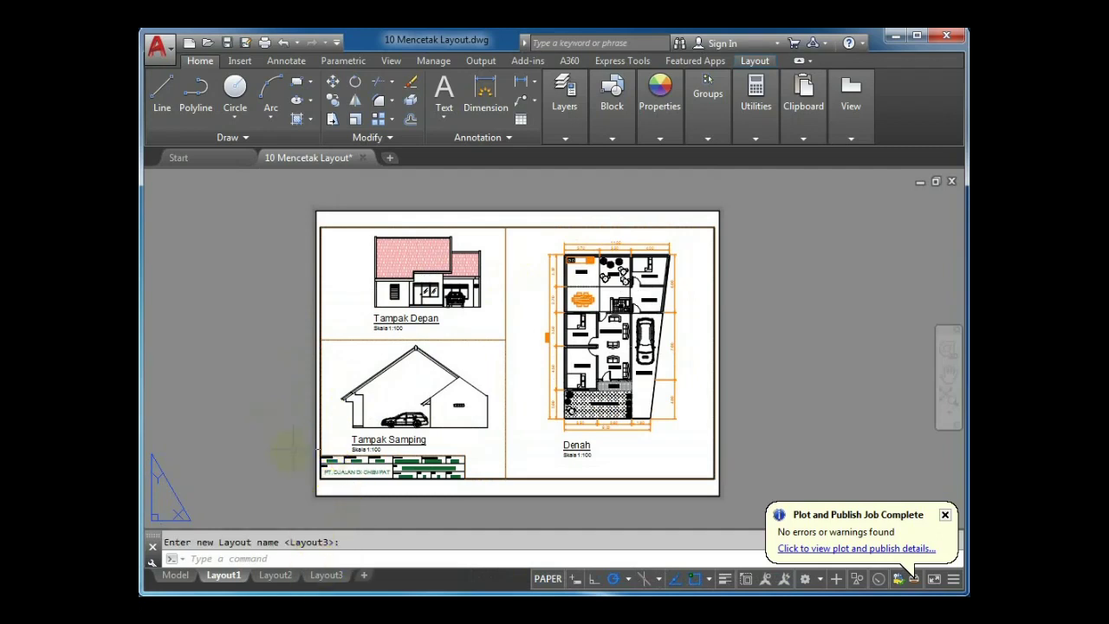
pyautogui.click(327, 577)
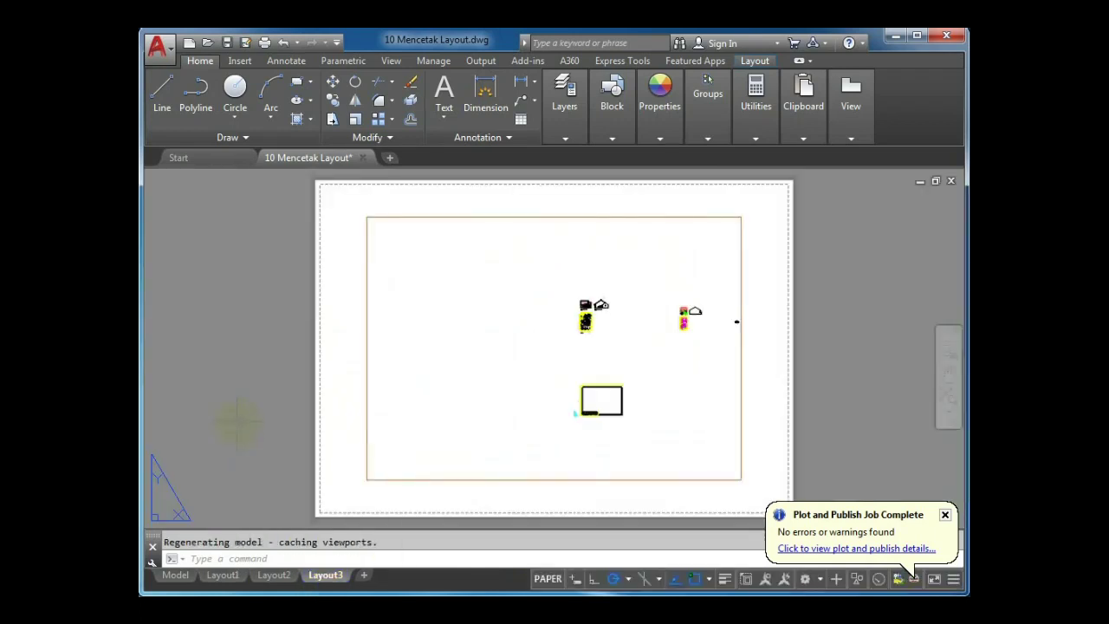
pyautogui.click(413, 239)
pyautogui.click(288, 262)
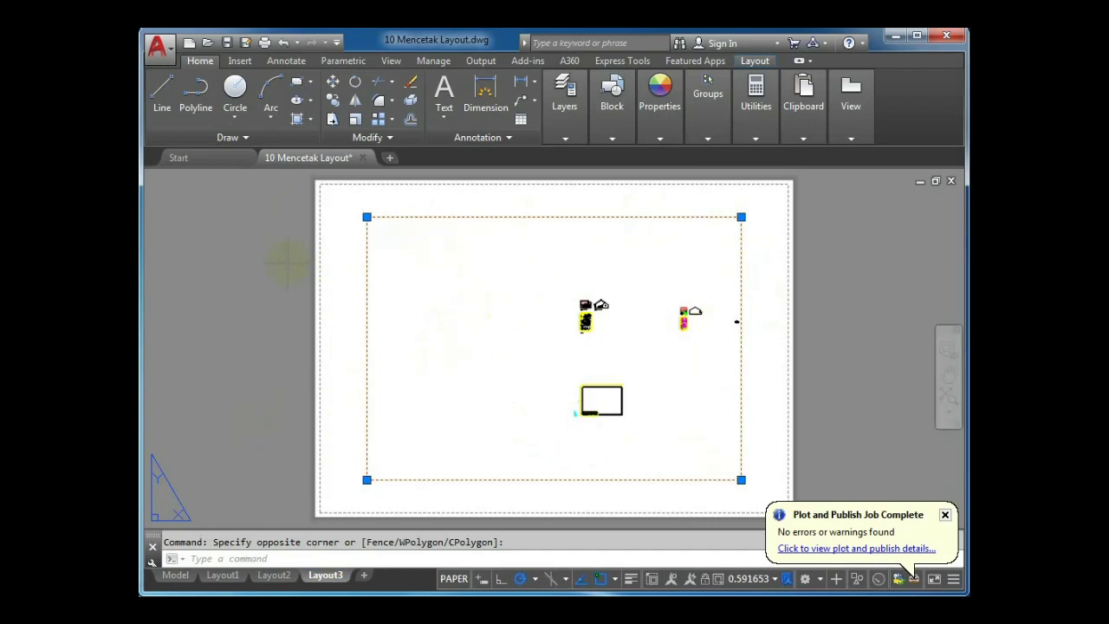
pyautogui.click(412, 84)
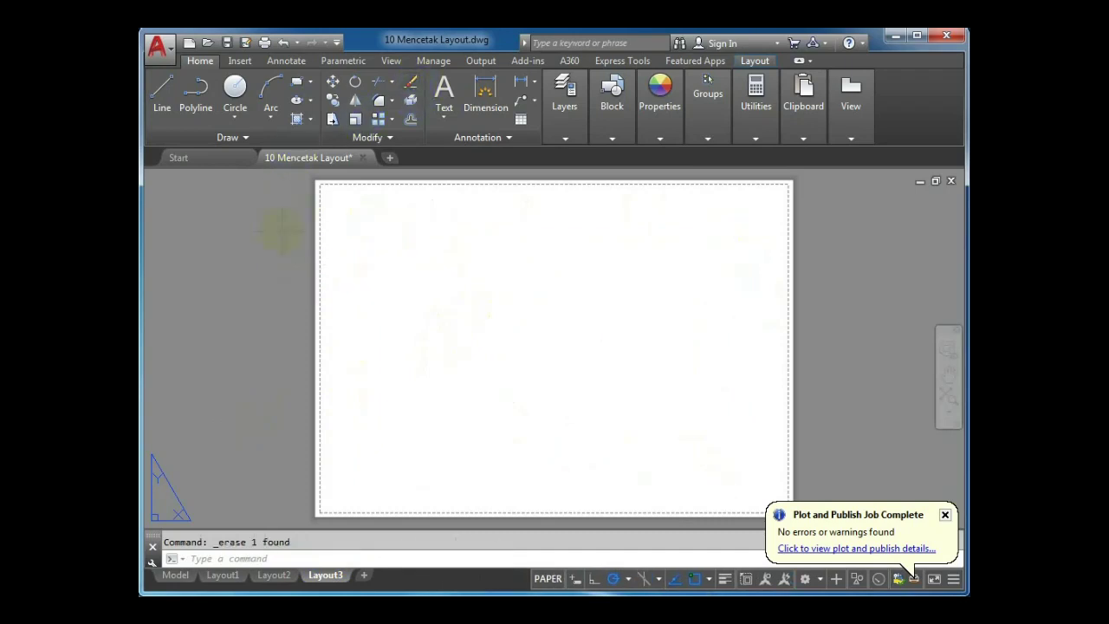
# Modify the page setup of Layout3 to use the AutoCAD PDF (High Quality Print).pc3 plotter
pyautogui.click(158, 48)
pyautogui.click(494, 187)
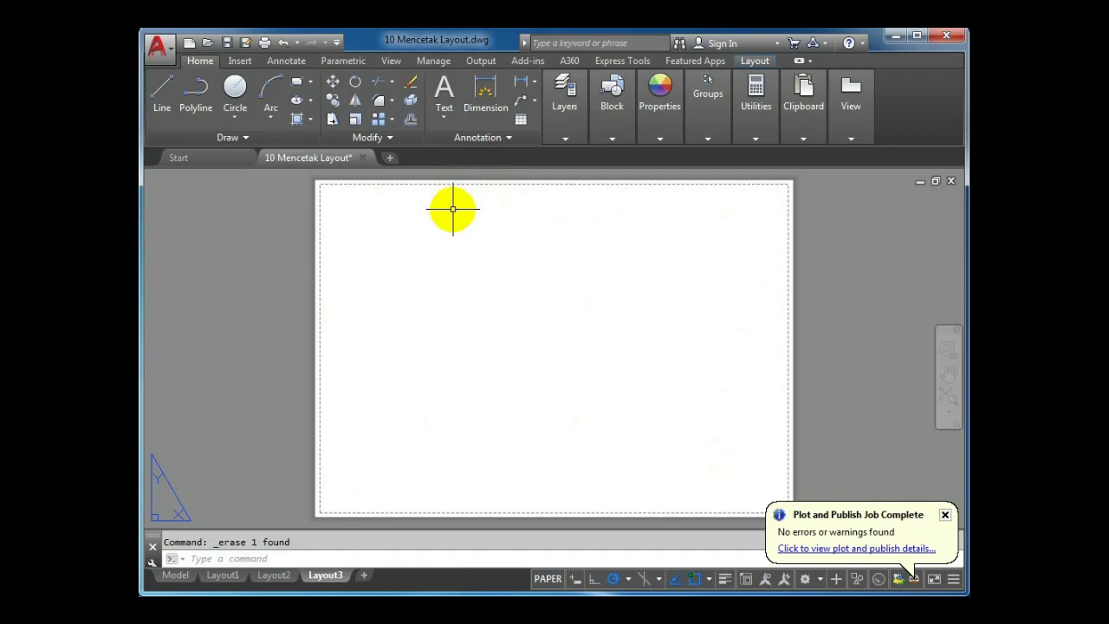
pyautogui.click(170, 58)
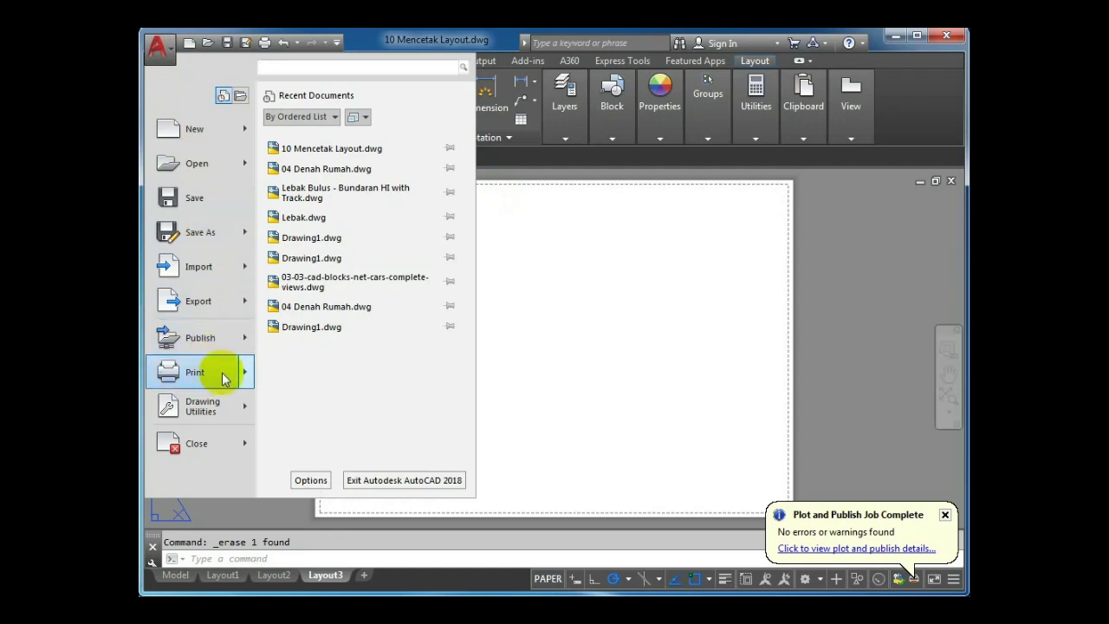
pyautogui.moveTo(243, 372)
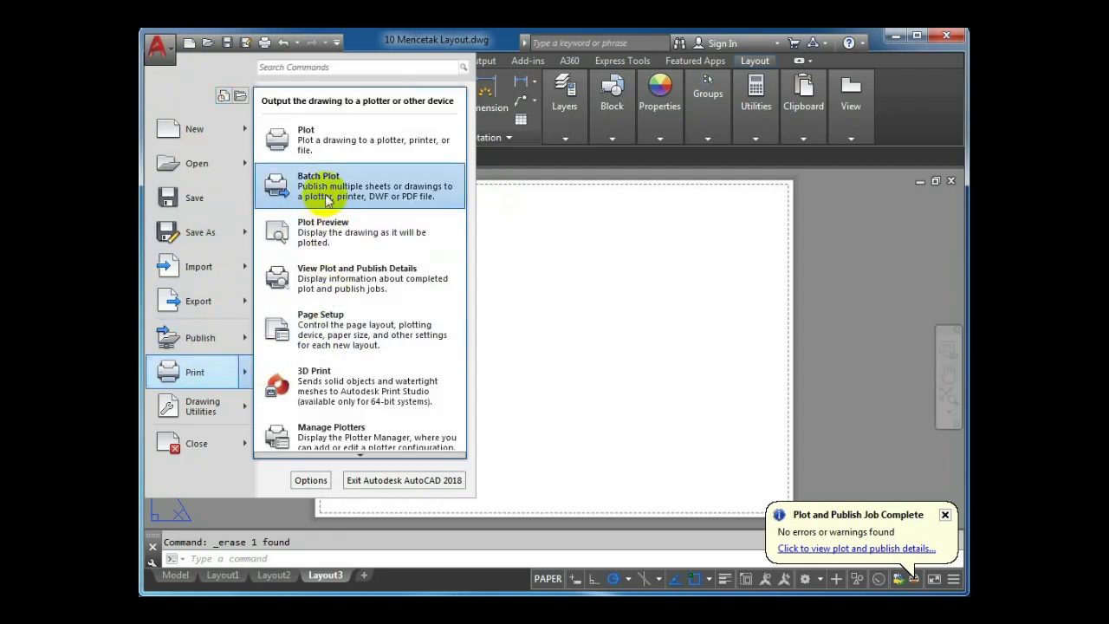
pyautogui.click(320, 319)
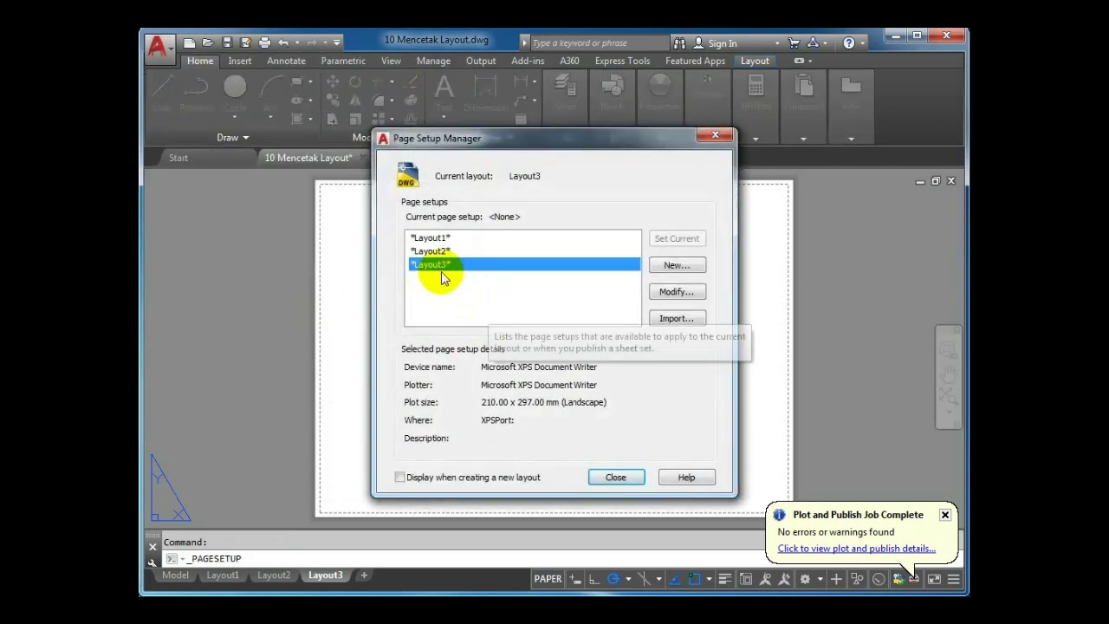
pyautogui.click(675, 292)
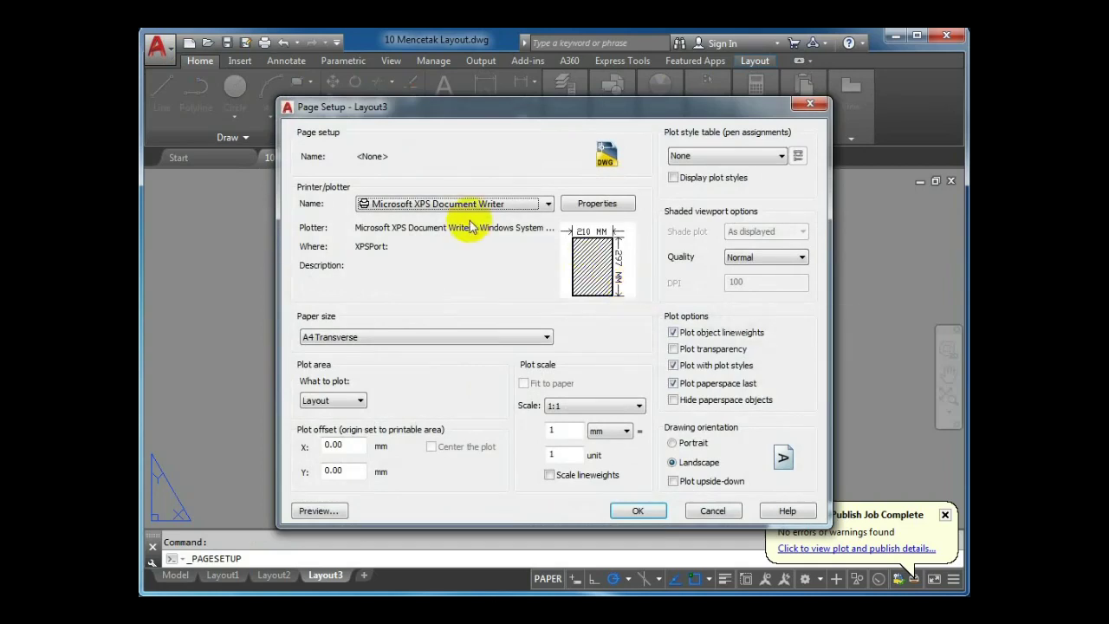
pyautogui.click(404, 207)
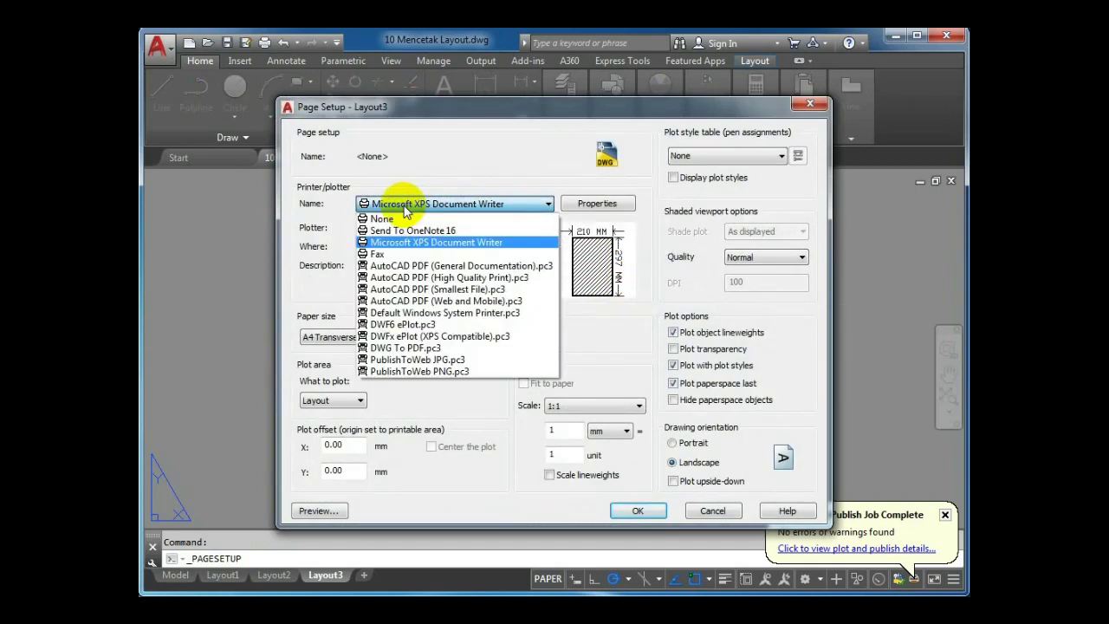
pyautogui.click(450, 278)
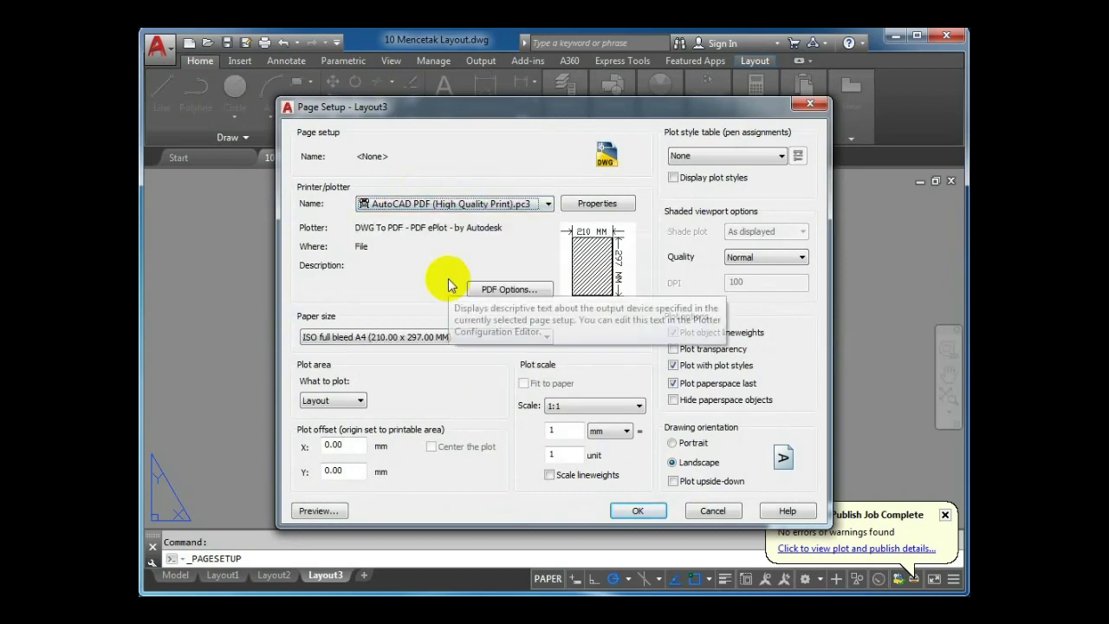
# Set the Layout3 paper size to ISO full bleed A3 (297.00 x 420.00 MM)
pyautogui.click(405, 337)
pyautogui.scroll(-2, 401, 217)
pyautogui.scroll(7, 401, 217)
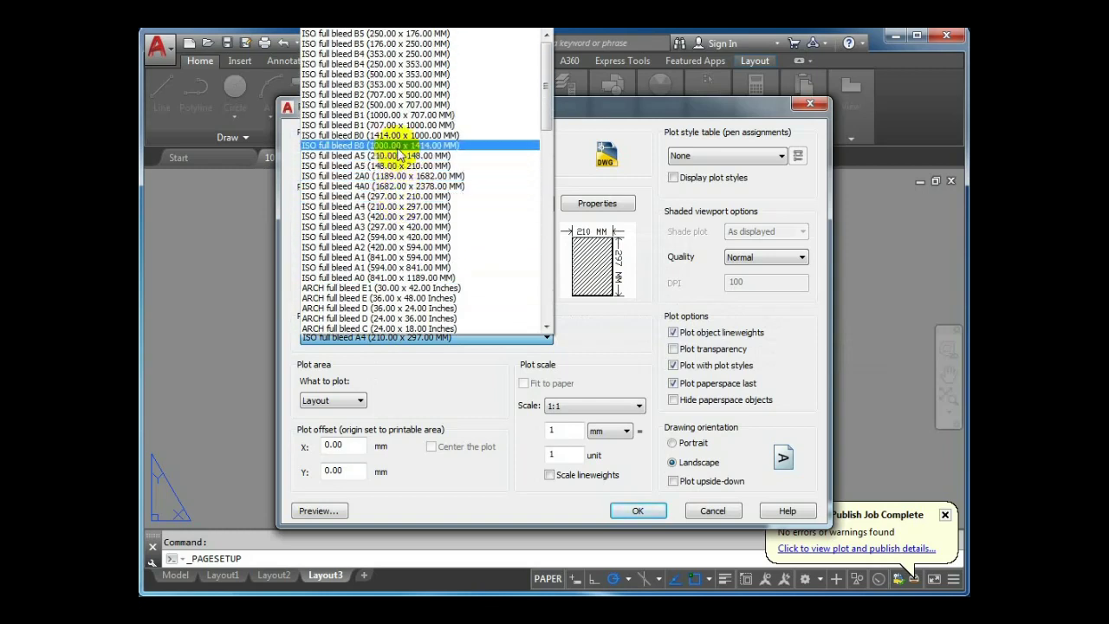
pyautogui.click(404, 226)
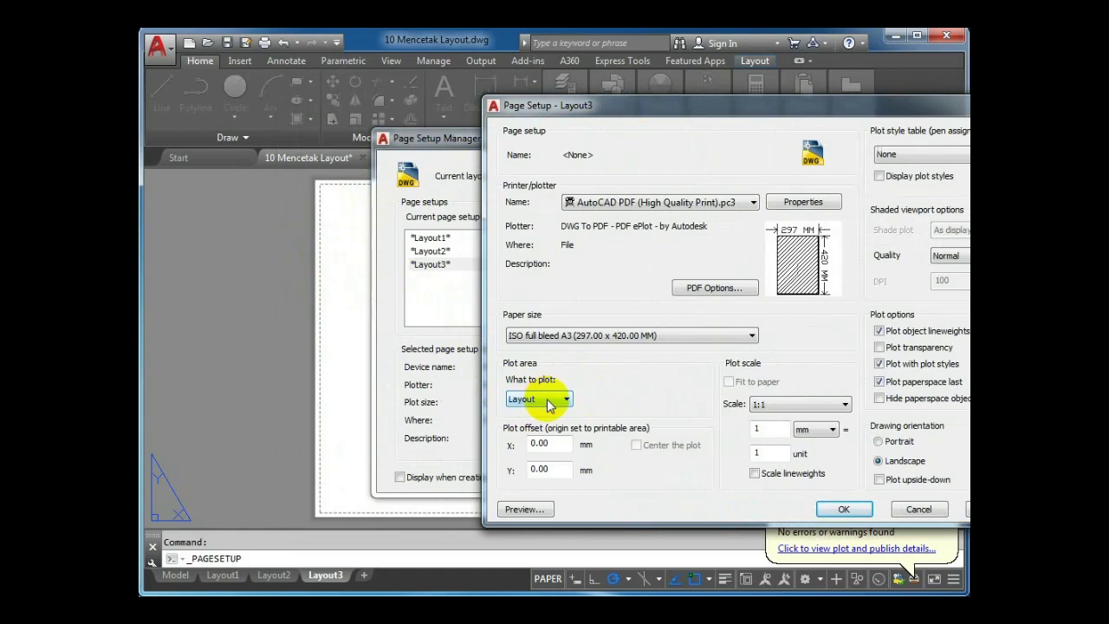
pyautogui.moveTo(685, 113); pyautogui.dragTo(489, 96)
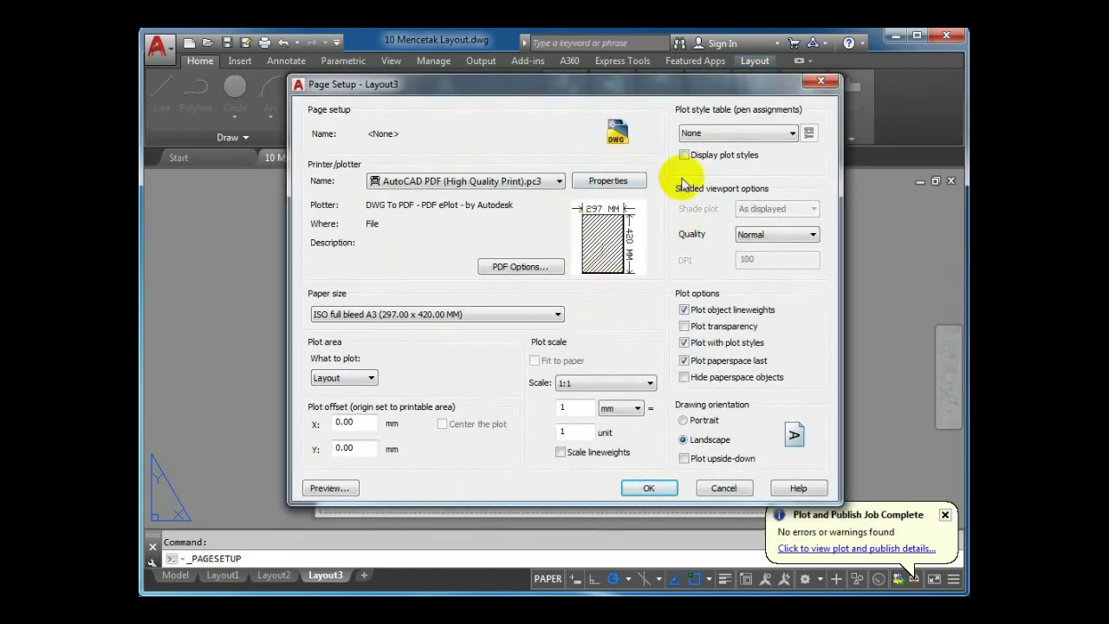
# Assign the Color Custom.ctb plot style table to Layout3, accept the page setup and close the Page Setup Manager
pyautogui.click(706, 134)
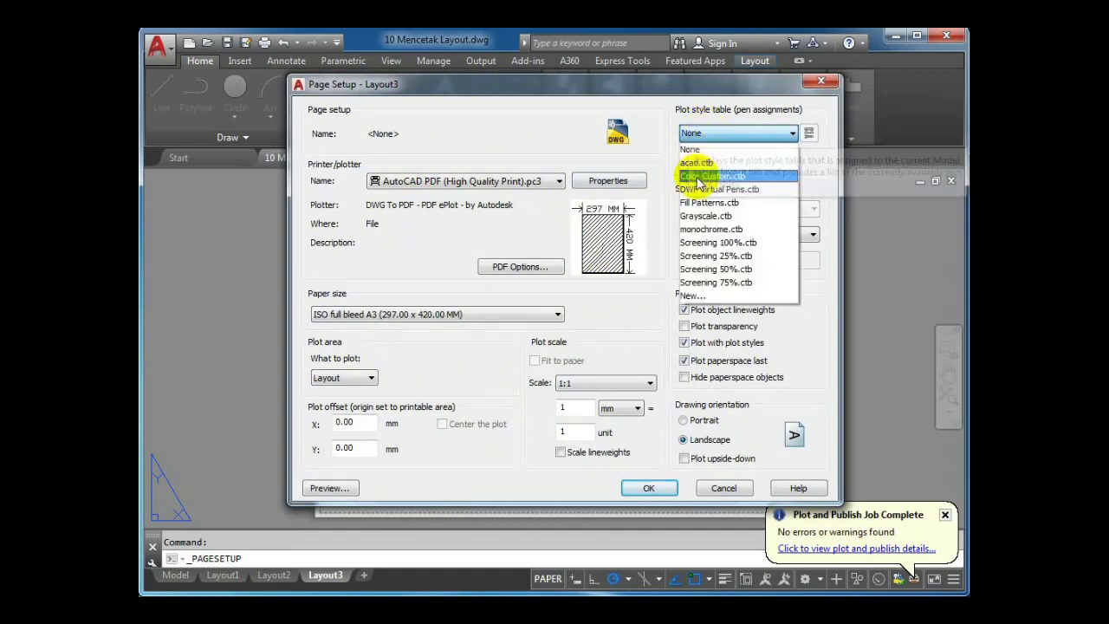
pyautogui.click(697, 177)
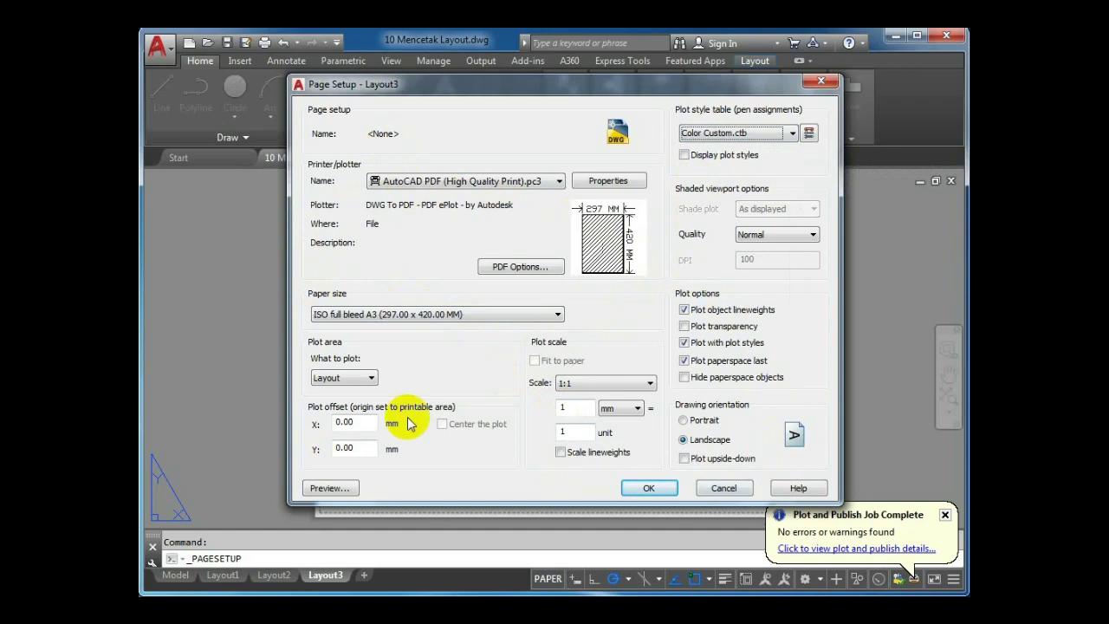
pyautogui.moveTo(369, 76); pyautogui.dragTo(637, 217)
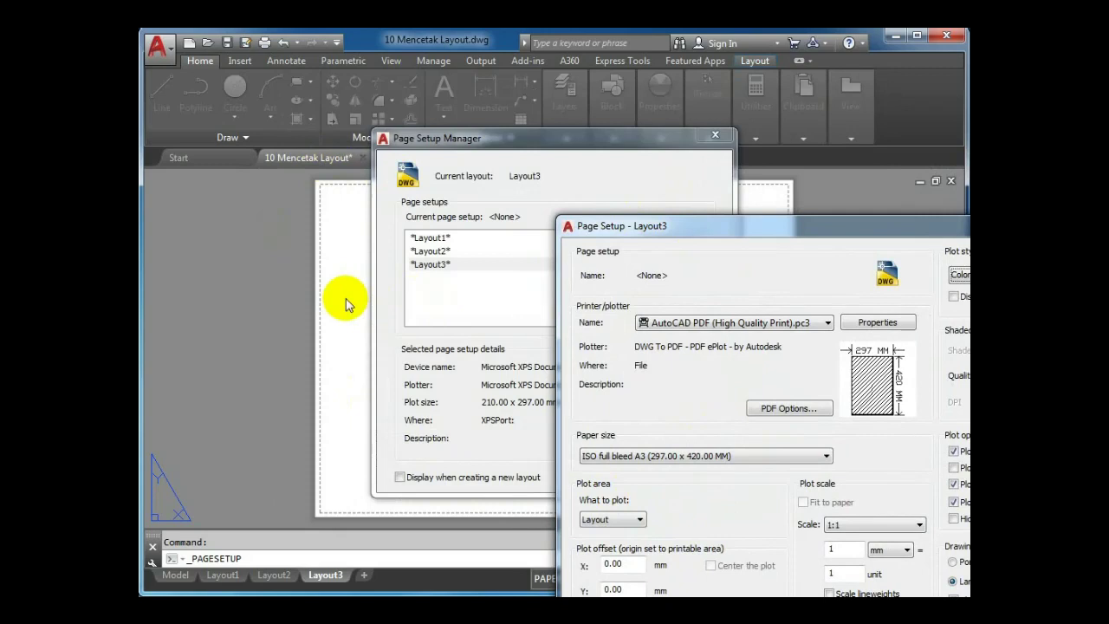
pyautogui.moveTo(613, 233); pyautogui.dragTo(364, 117)
pyautogui.click(594, 432)
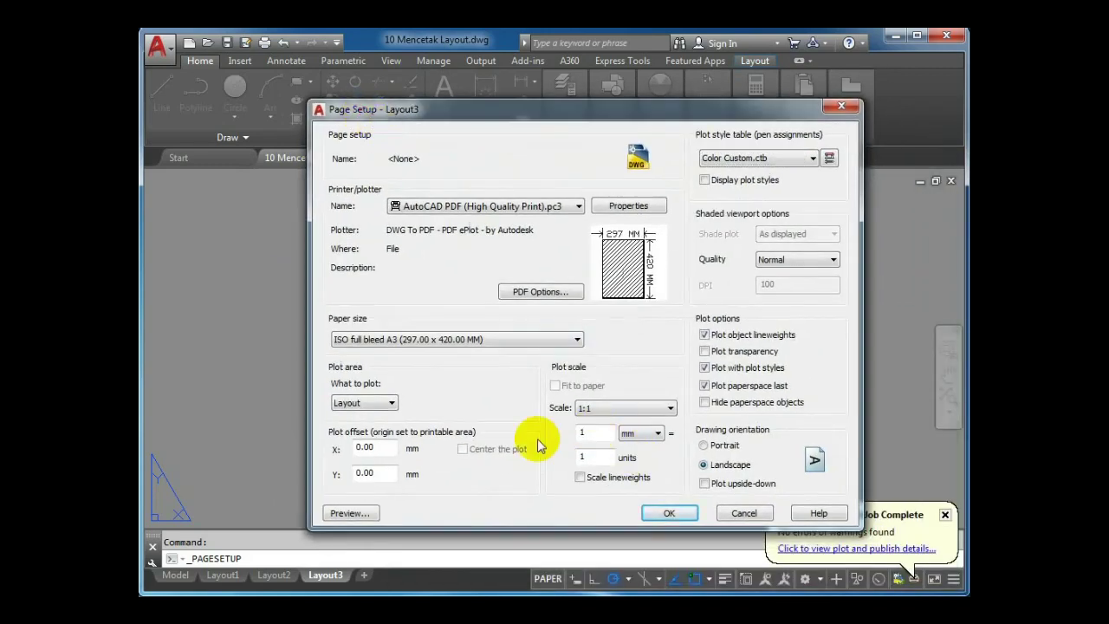
pyautogui.click(663, 513)
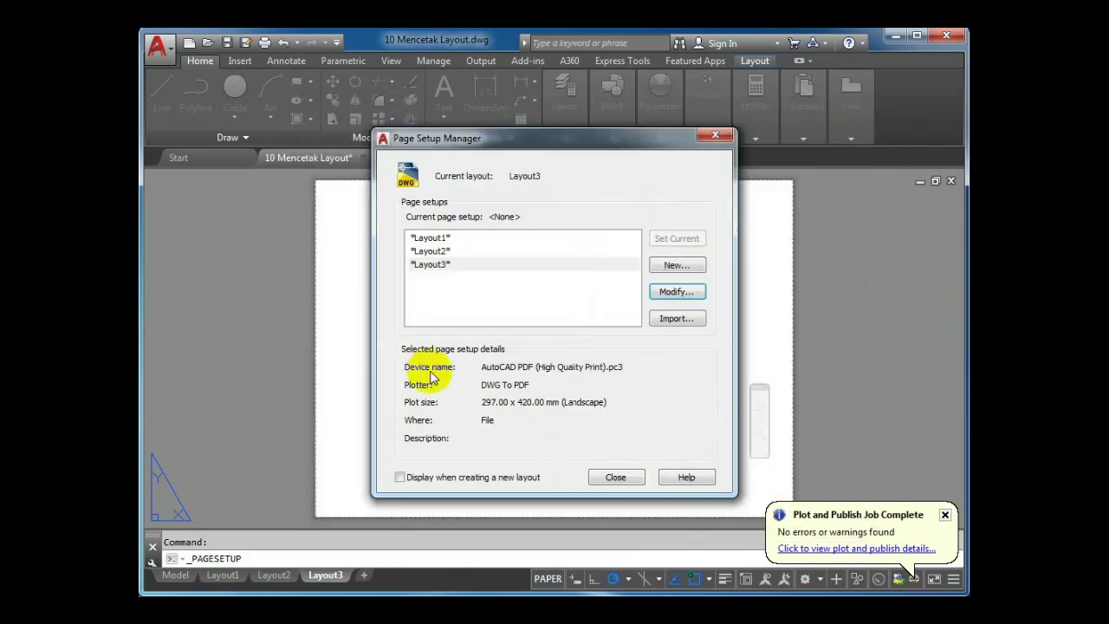
pyautogui.click(597, 483)
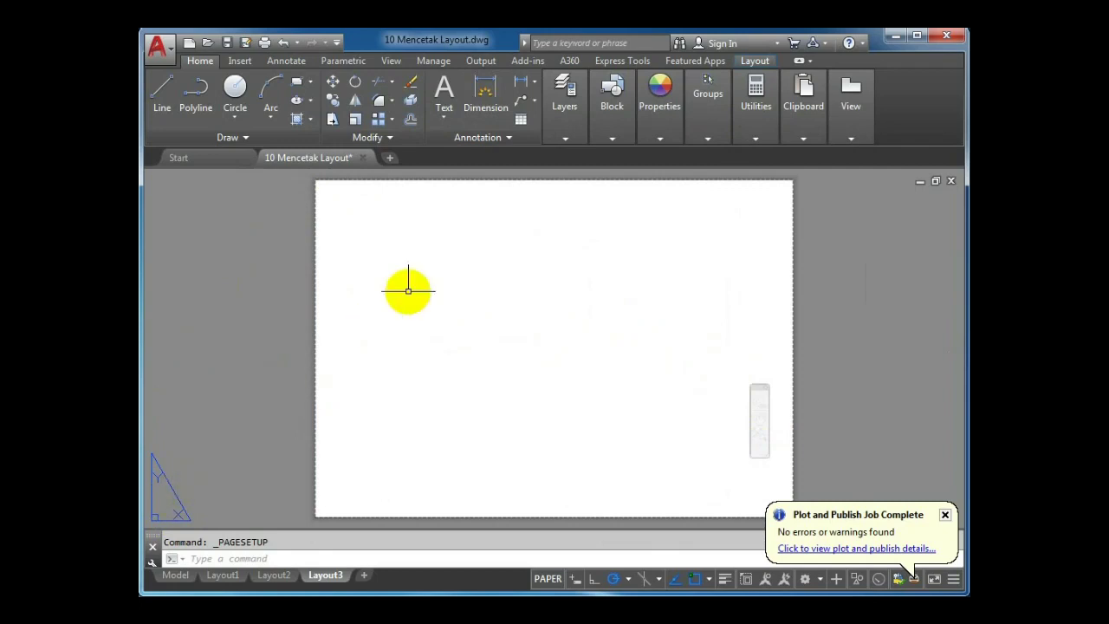
# Examine the drawing's layer list and check which layer is current
pyautogui.click(562, 139)
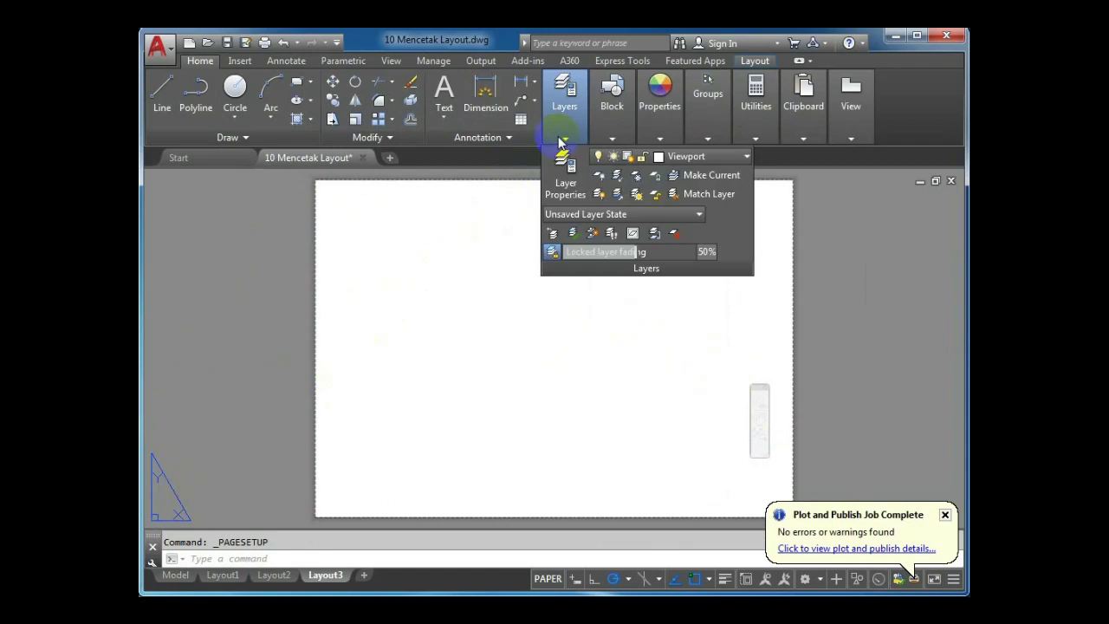
pyautogui.click(564, 182)
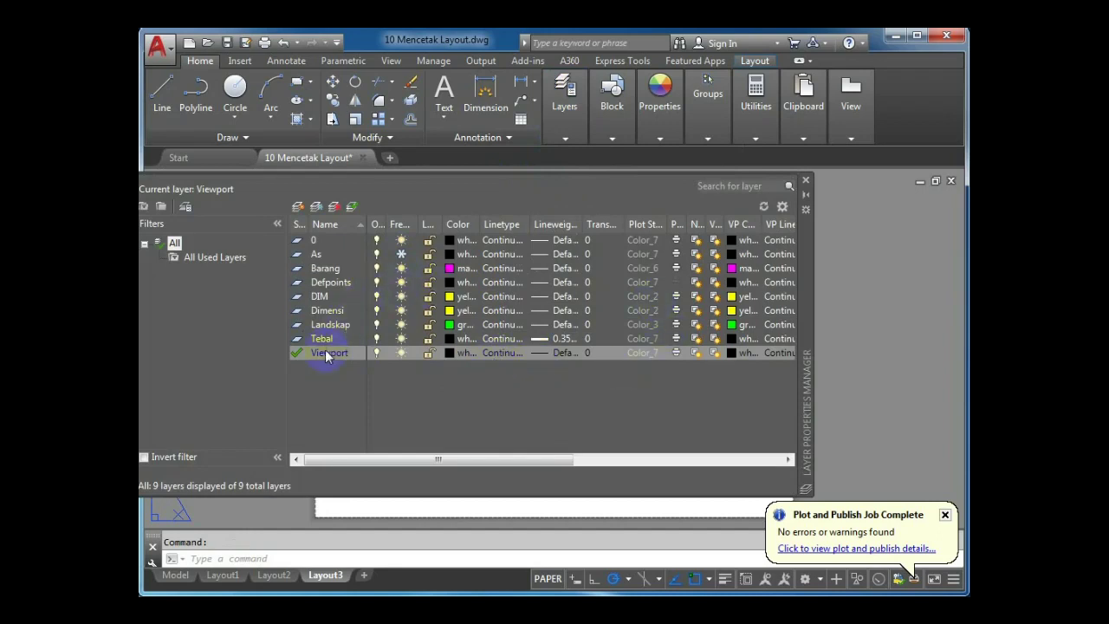
pyautogui.click(805, 180)
pyautogui.click(565, 139)
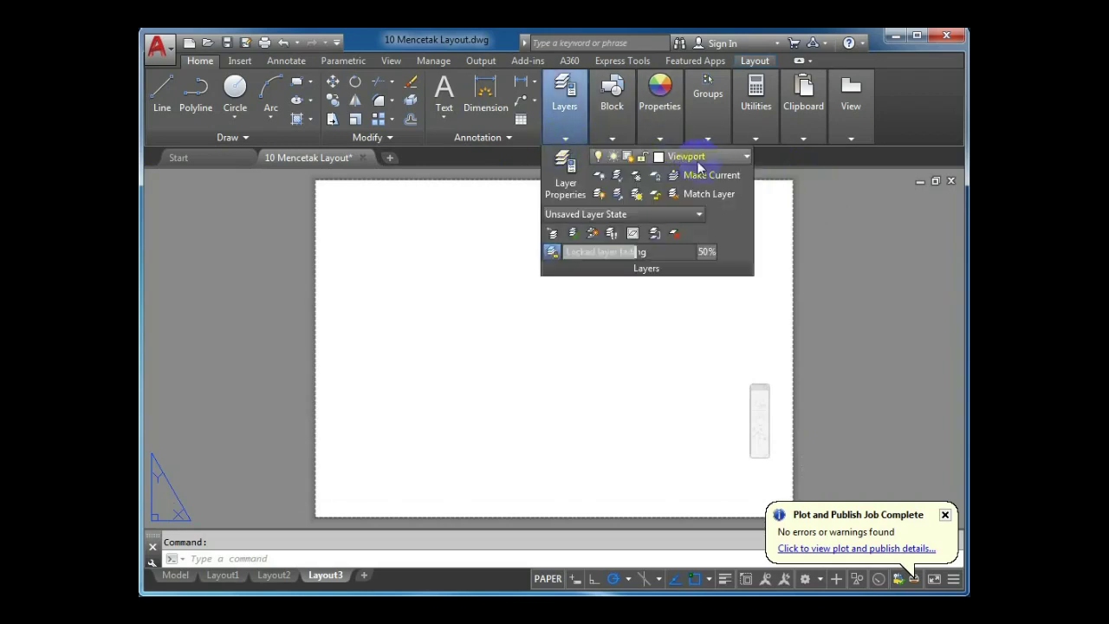
pyautogui.click(291, 220)
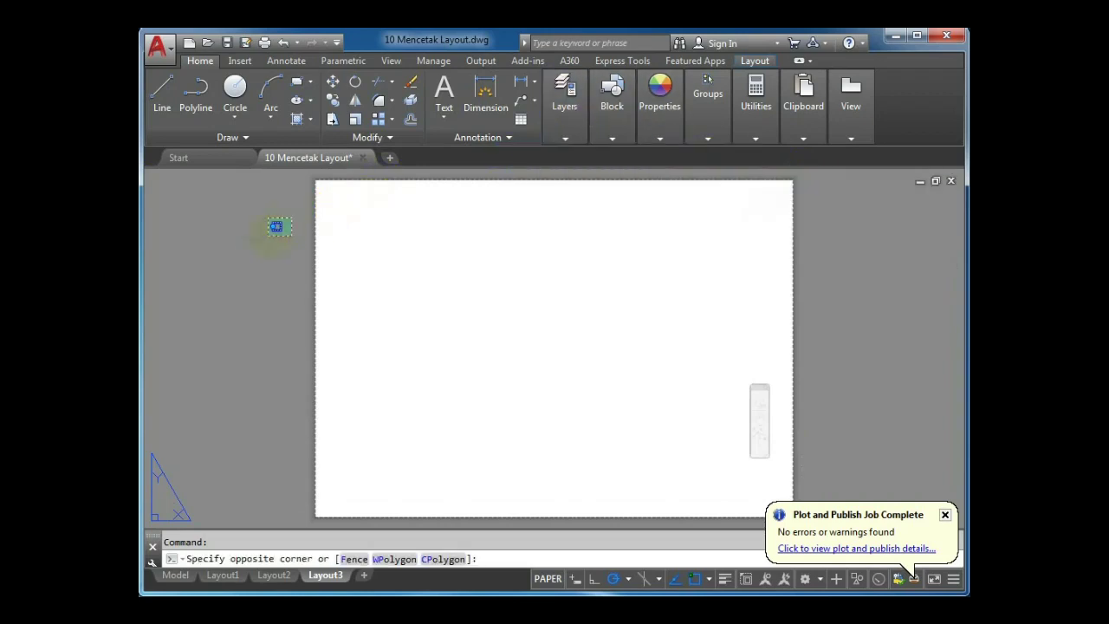
pyautogui.click(268, 235)
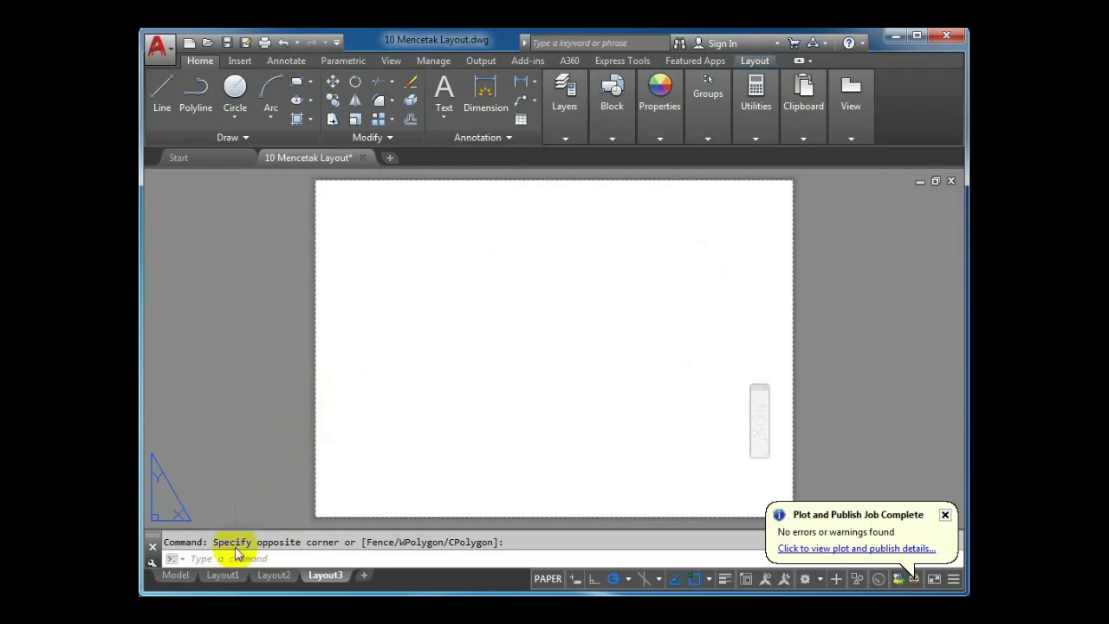
# Select Layout1's sheet frame, border and title block, leaving the three viewports out of the selection
pyautogui.click(223, 574)
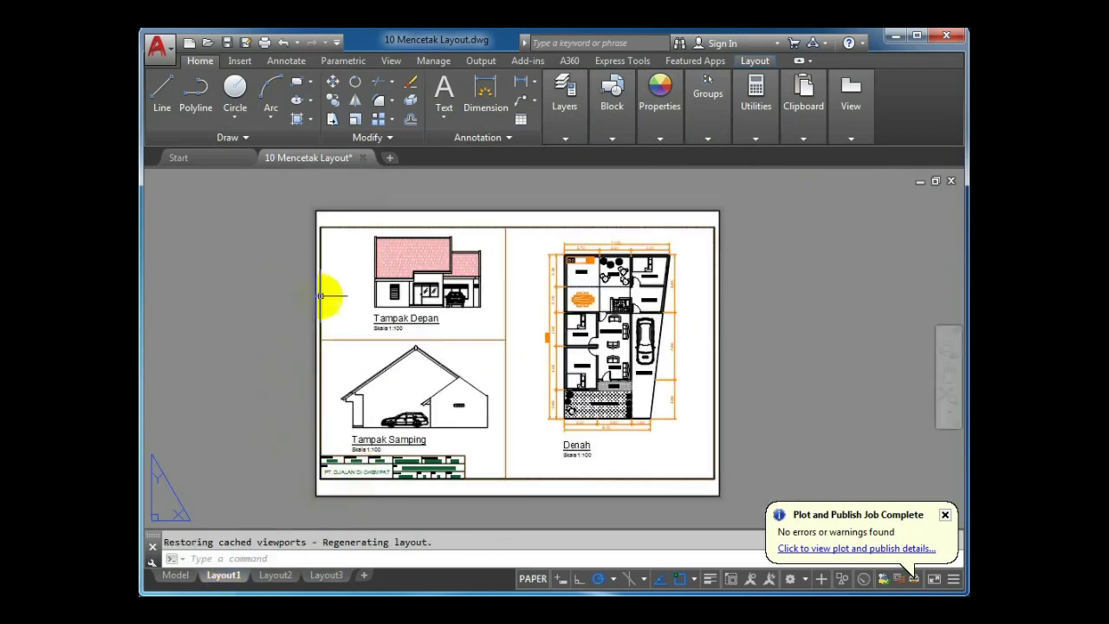
pyautogui.click(292, 217)
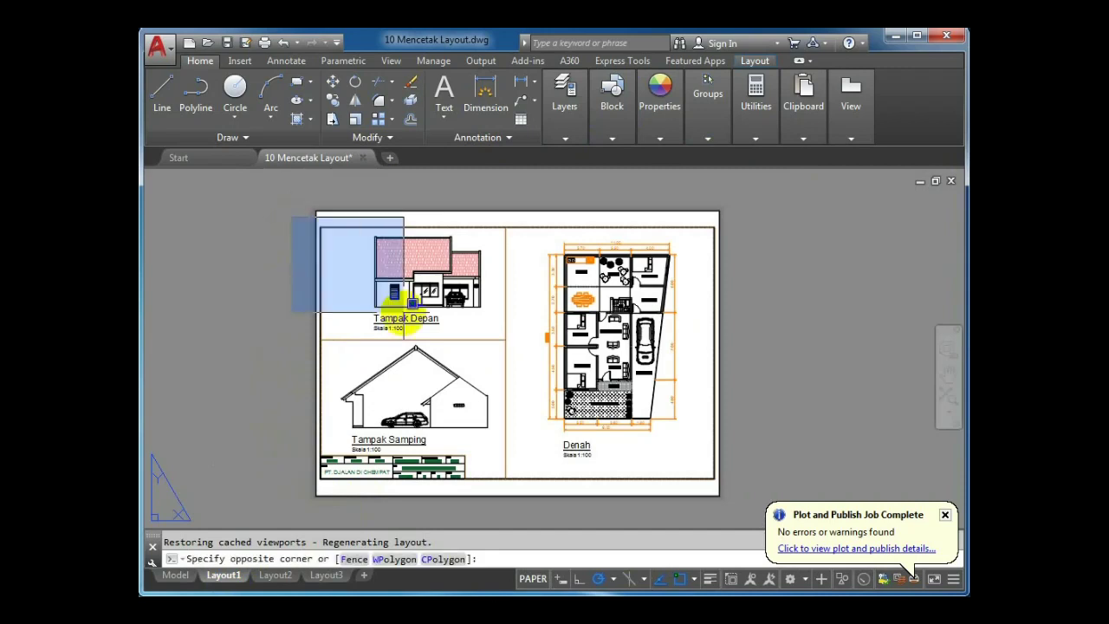
pyautogui.click(747, 516)
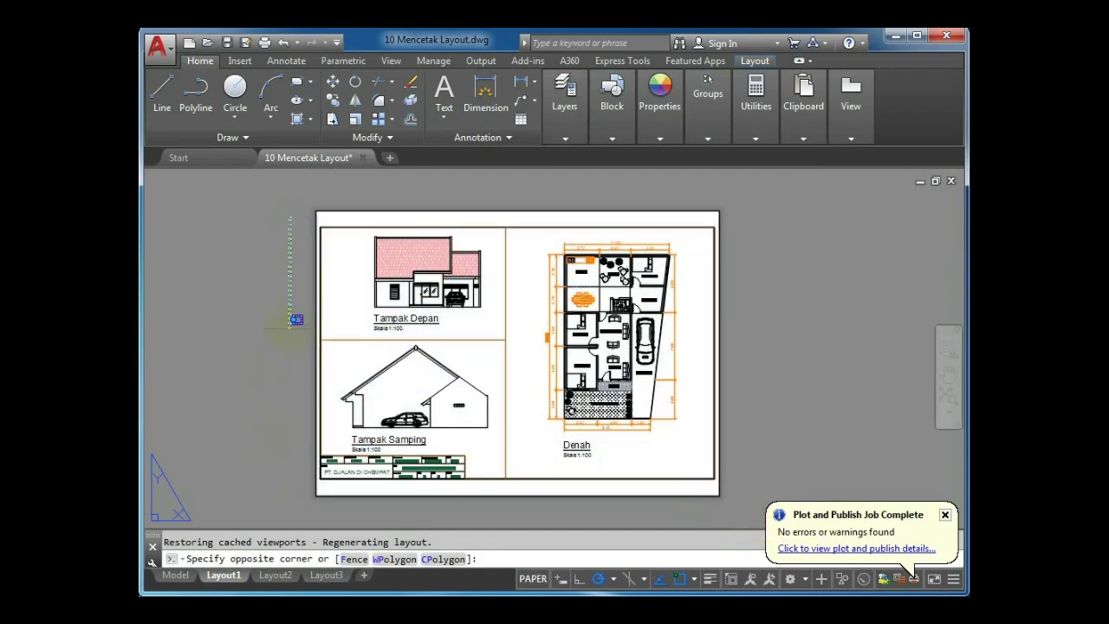
pyautogui.click(285, 184)
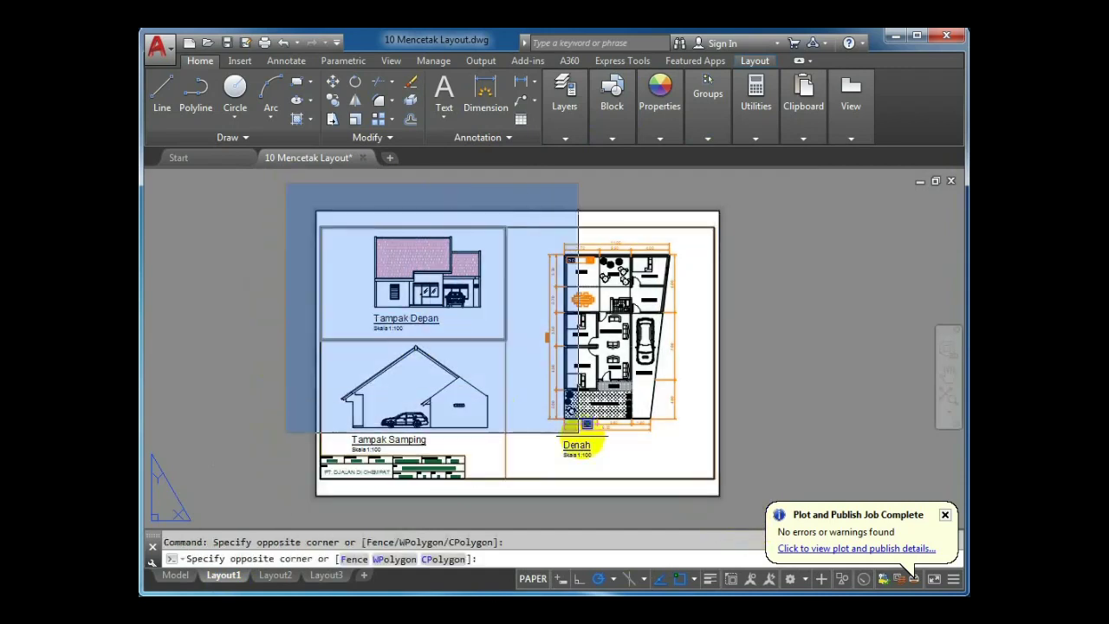
pyautogui.click(736, 516)
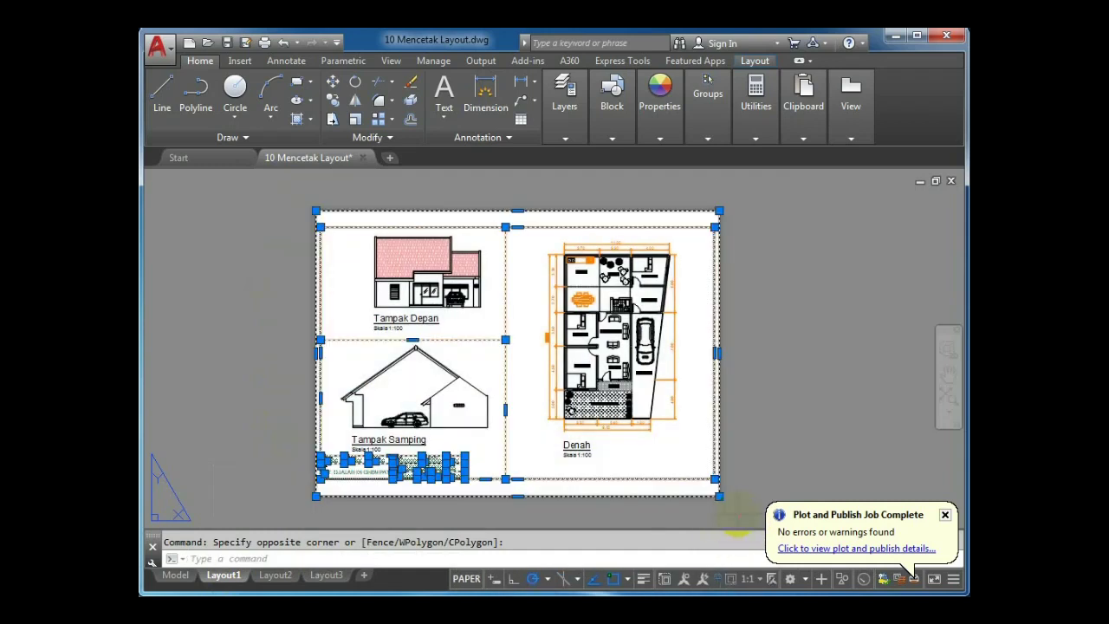
pyautogui.click(520, 371)
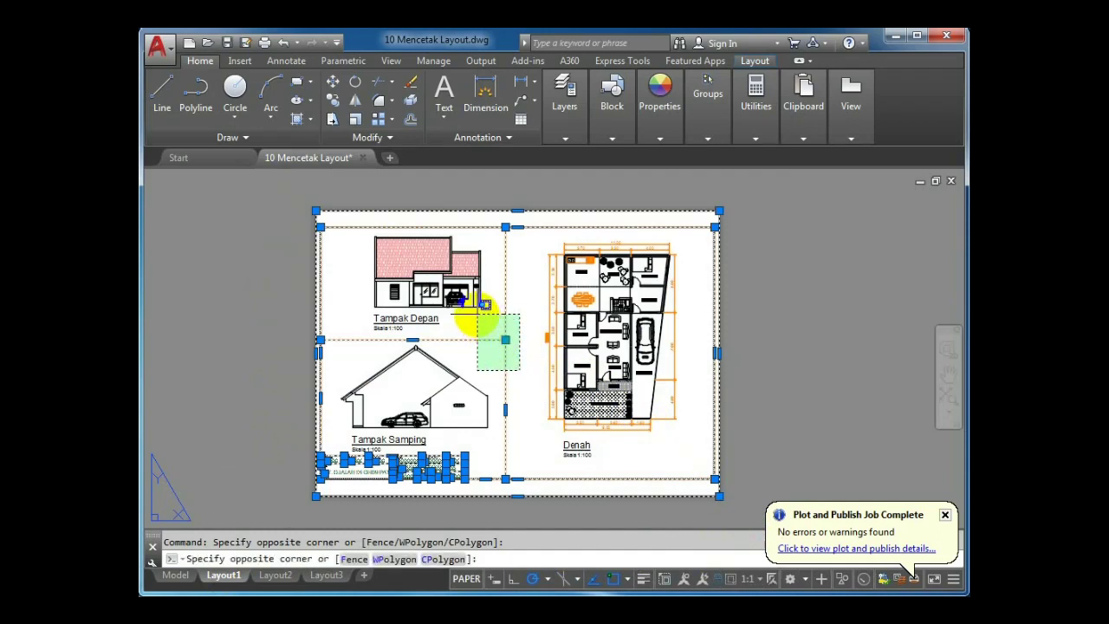
pyautogui.keyDown('shift'); pyautogui.click(477, 314); pyautogui.keyUp('shift')
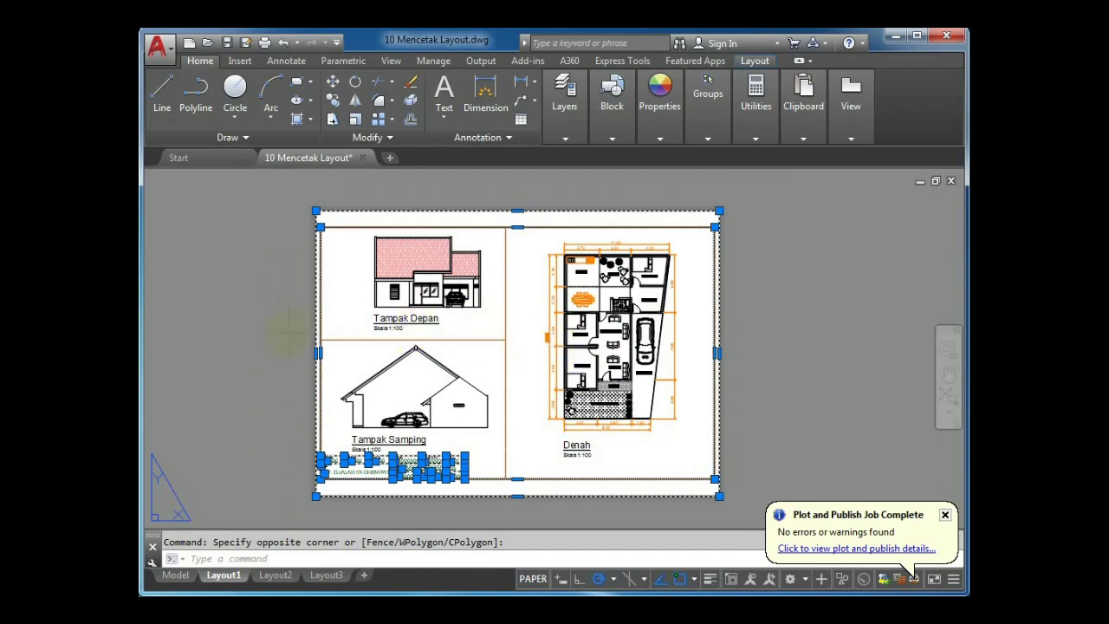
# Copy the selected frame and title block with the sheet frame's lower-left corner as the base point
pyautogui.rightClick(340, 327)
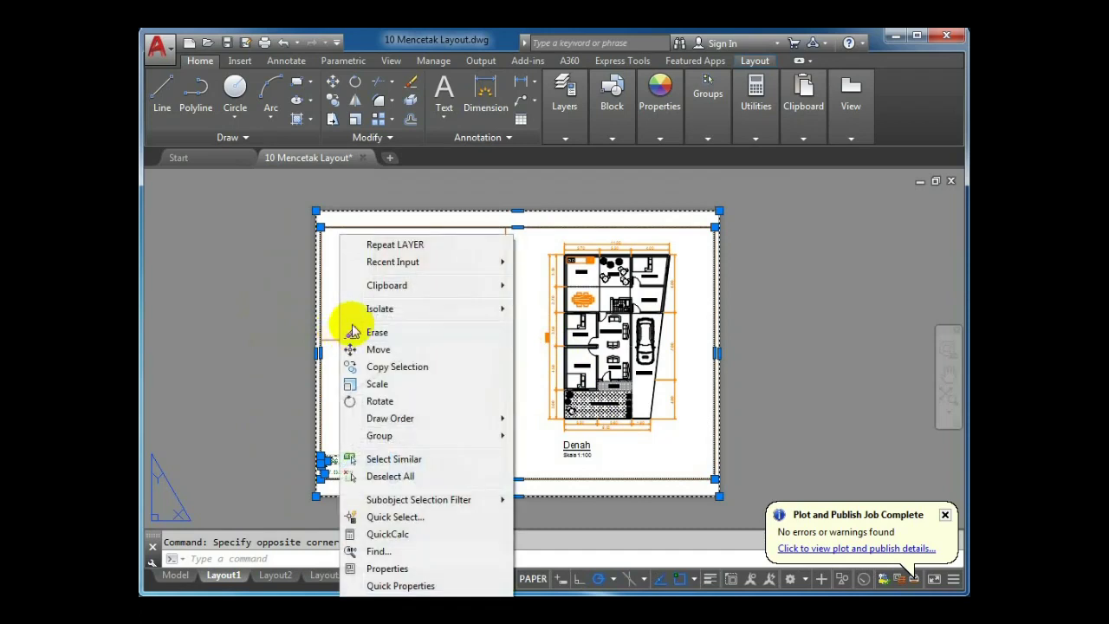
pyautogui.moveTo(382, 291)
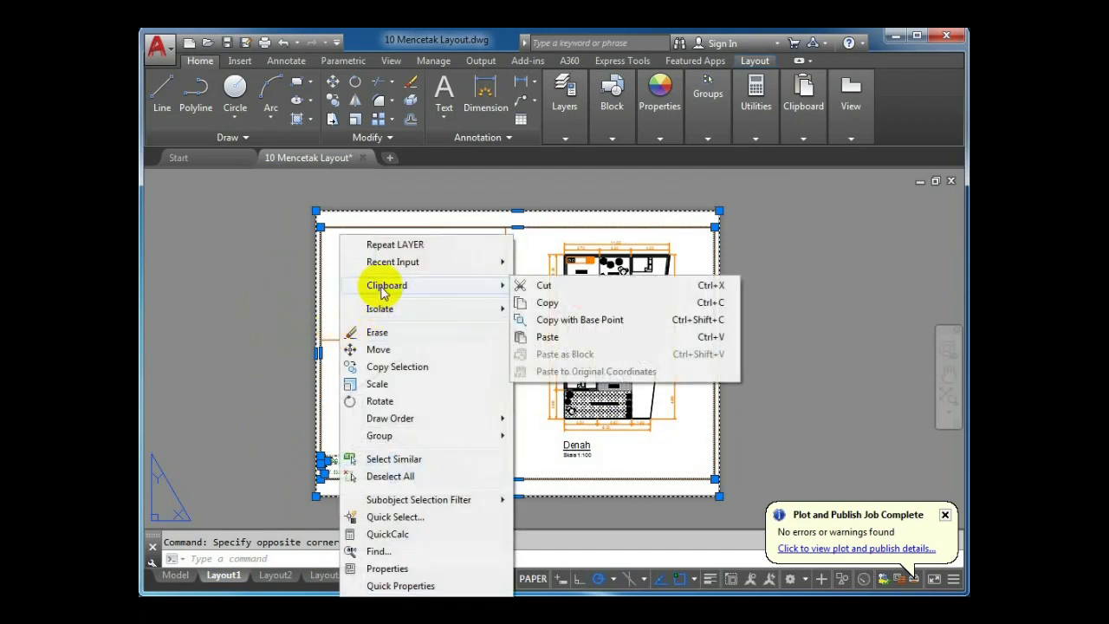
pyautogui.click(564, 321)
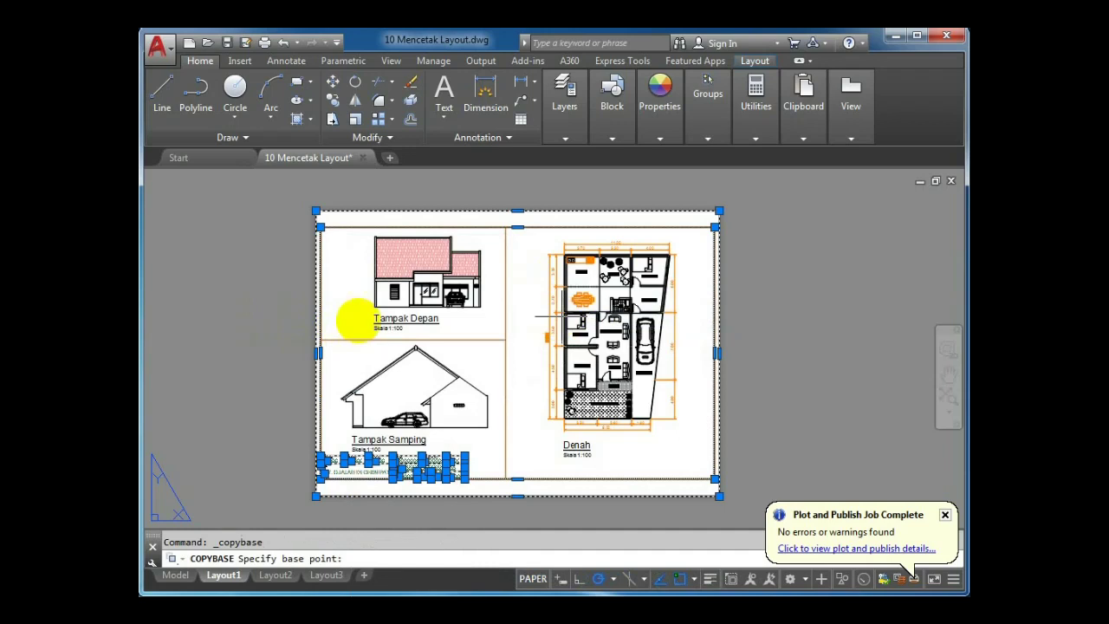
pyautogui.click(316, 495)
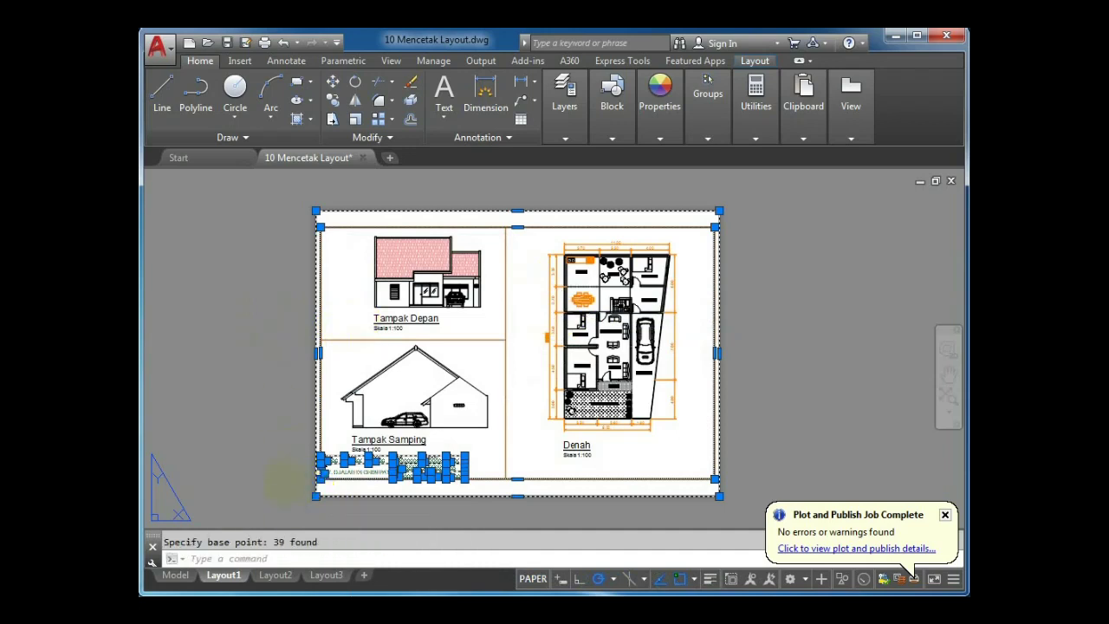
# Paste the copied frame and title block into Layout3 at the lower-left corner of the printable area
pyautogui.click(326, 575)
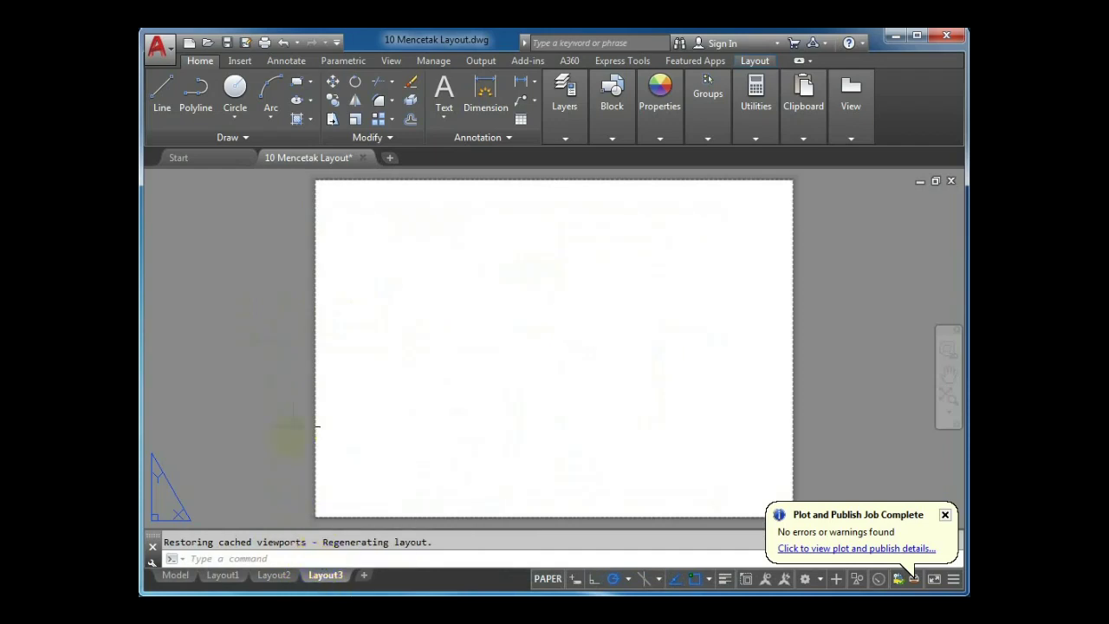
pyautogui.rightClick(276, 368)
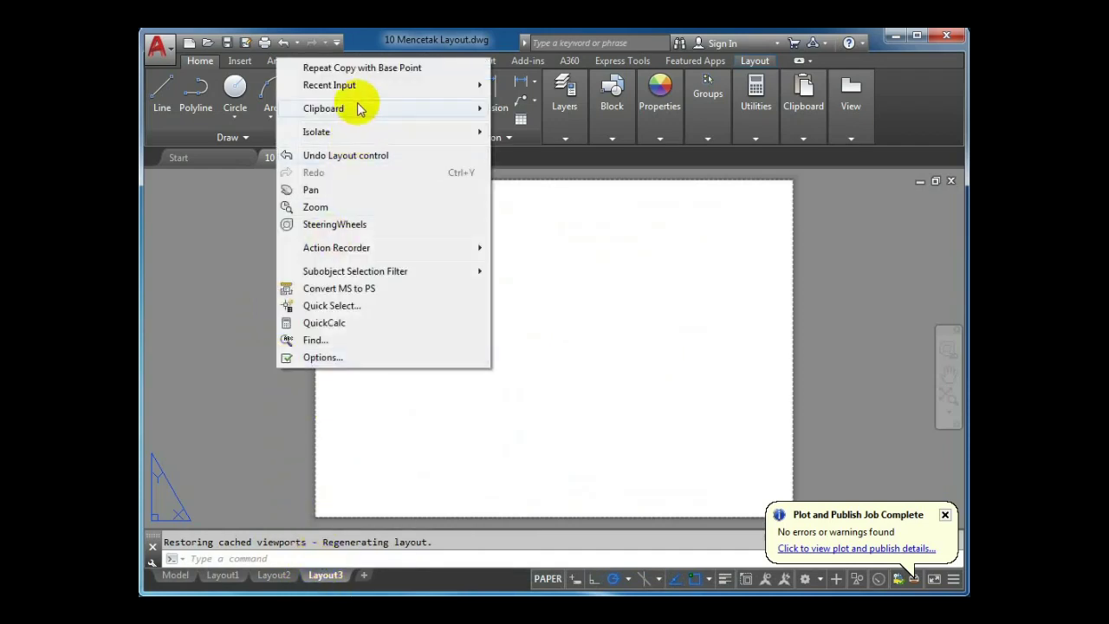
pyautogui.moveTo(358, 109)
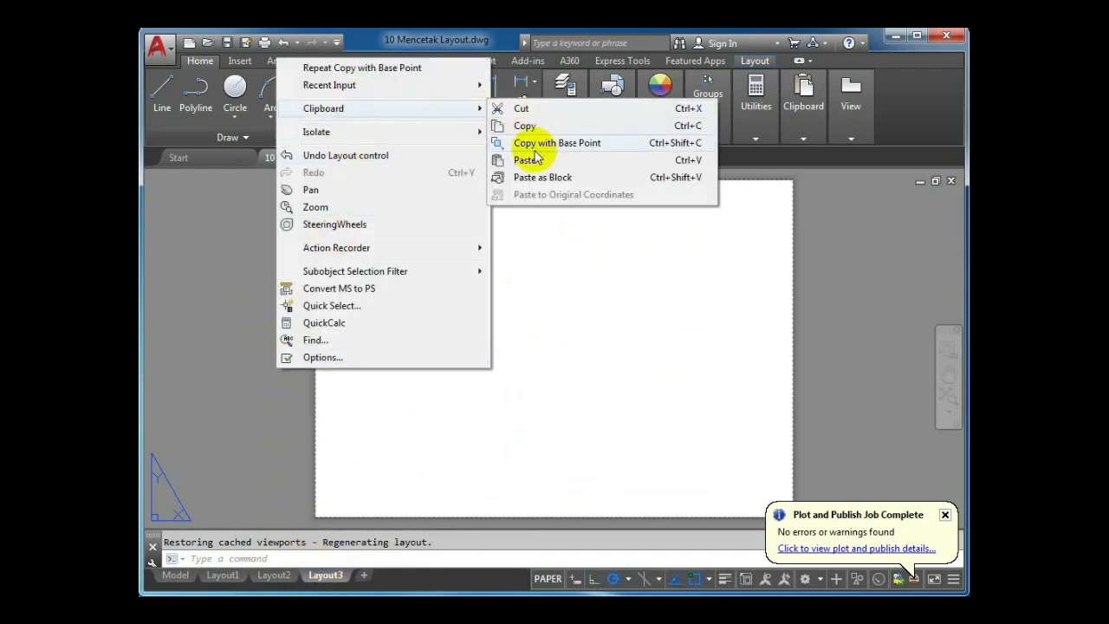
pyautogui.click(525, 160)
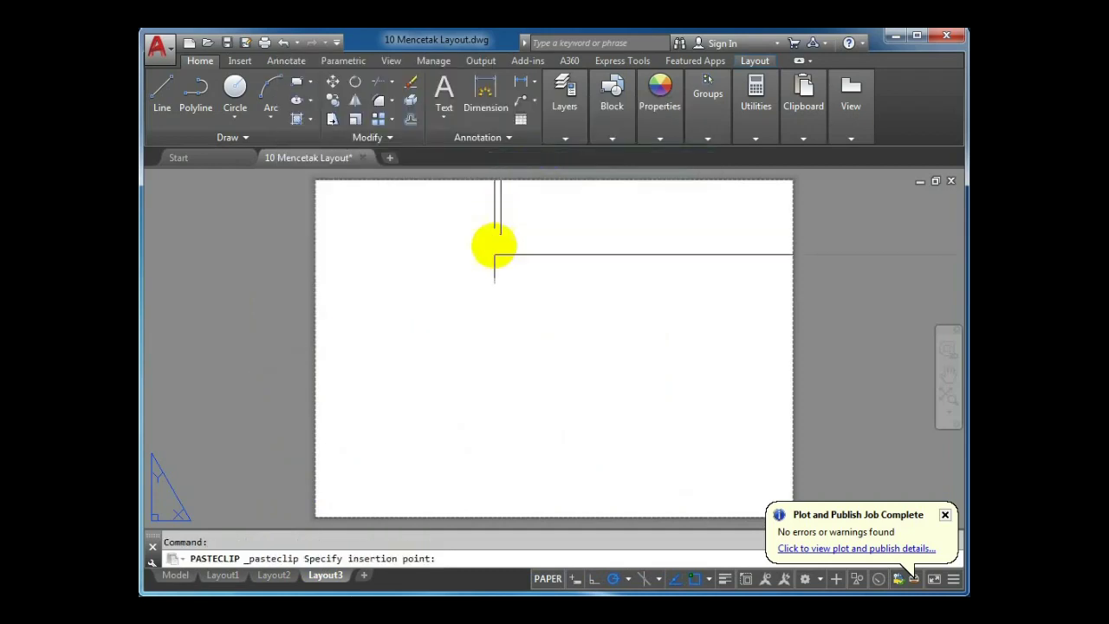
pyautogui.scroll(4, 336, 476)
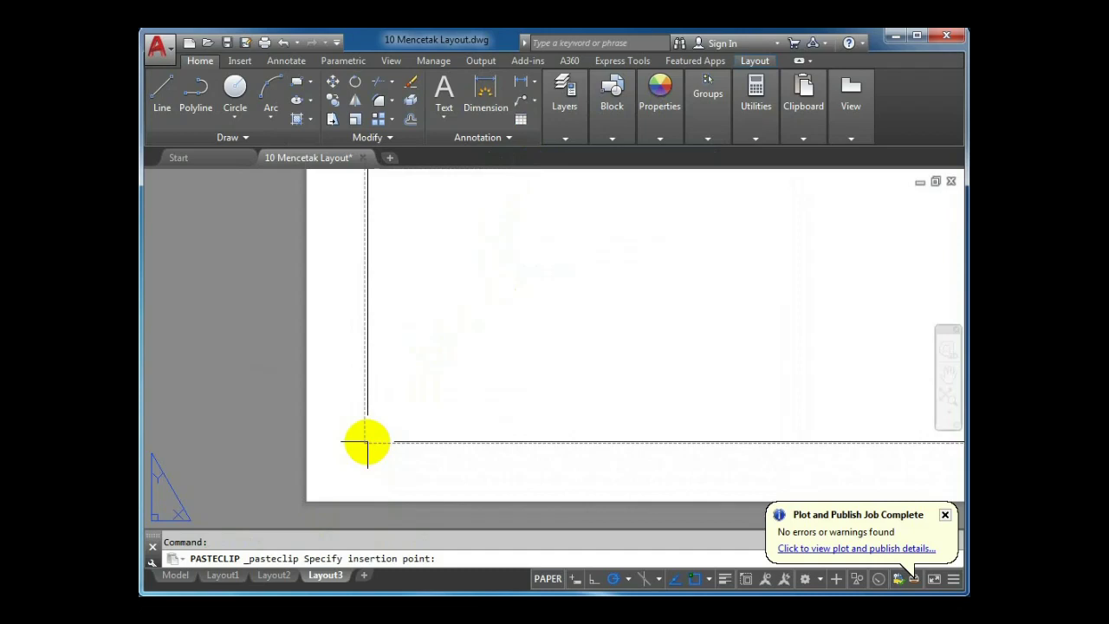
pyautogui.click(367, 442)
pyautogui.scroll(-5, 244, 368)
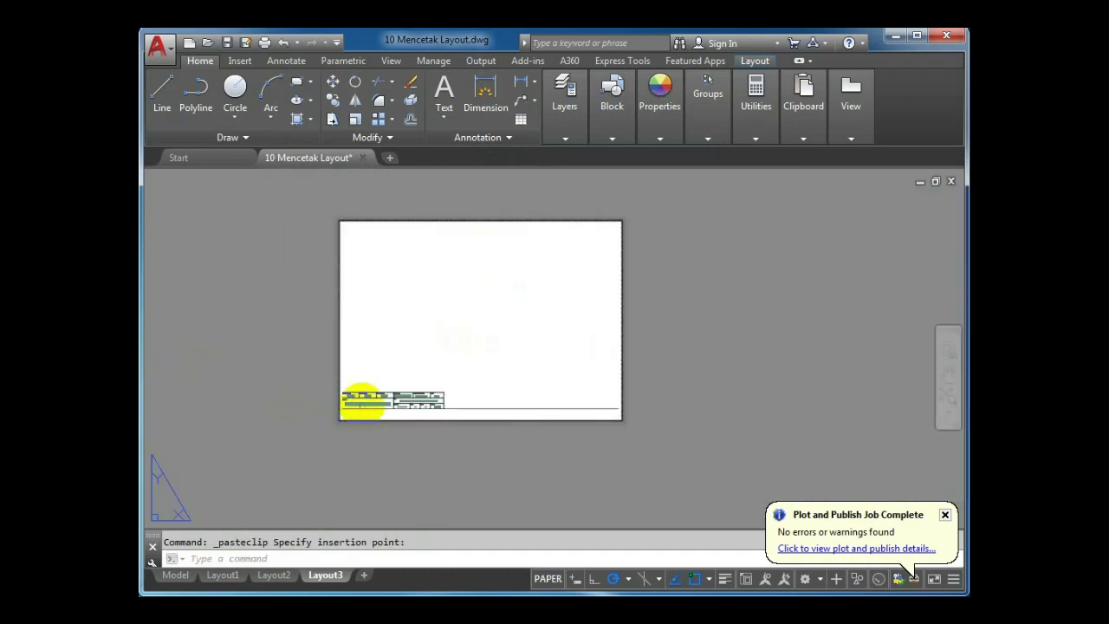
pyautogui.scroll(4, 346, 364)
pyautogui.scroll(-2, 353, 353)
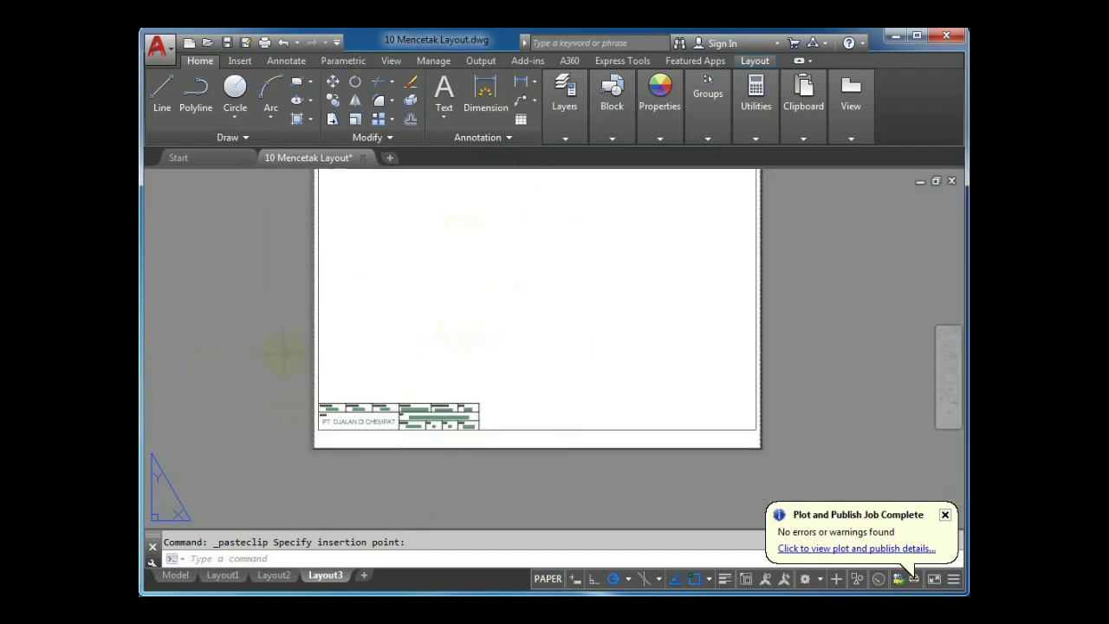
pyautogui.scroll(-2, 285, 351)
pyautogui.scroll(2, 350, 303)
pyautogui.press('Escape')
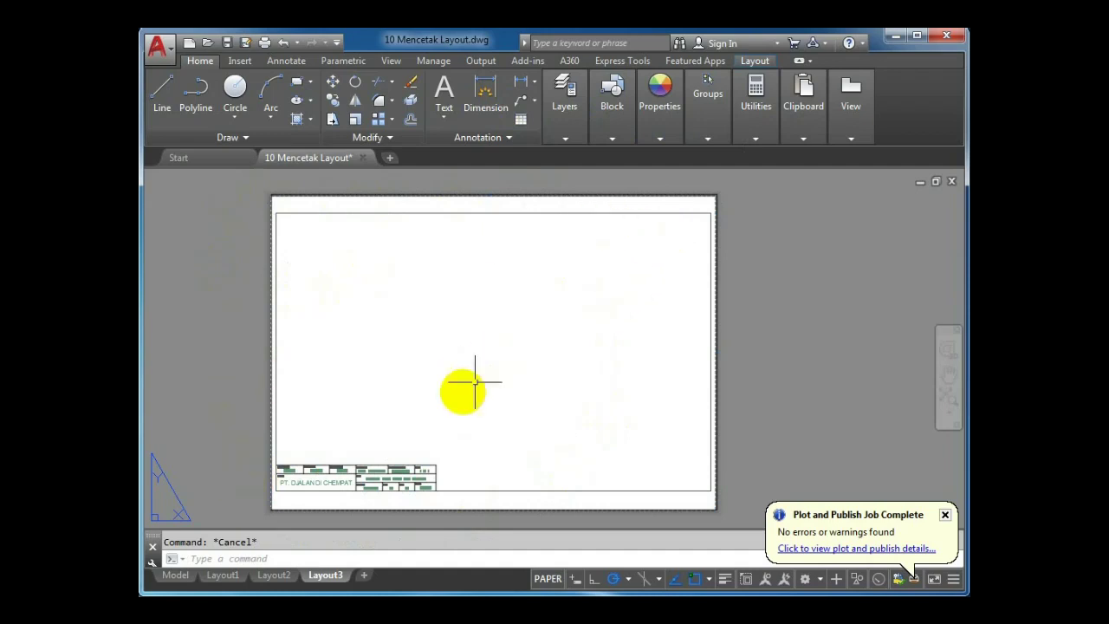
# Create a rectangular MVIEW viewport on Layout3 from the border's upper-right corner to the middle of its lower edge
pyautogui.click(234, 577)
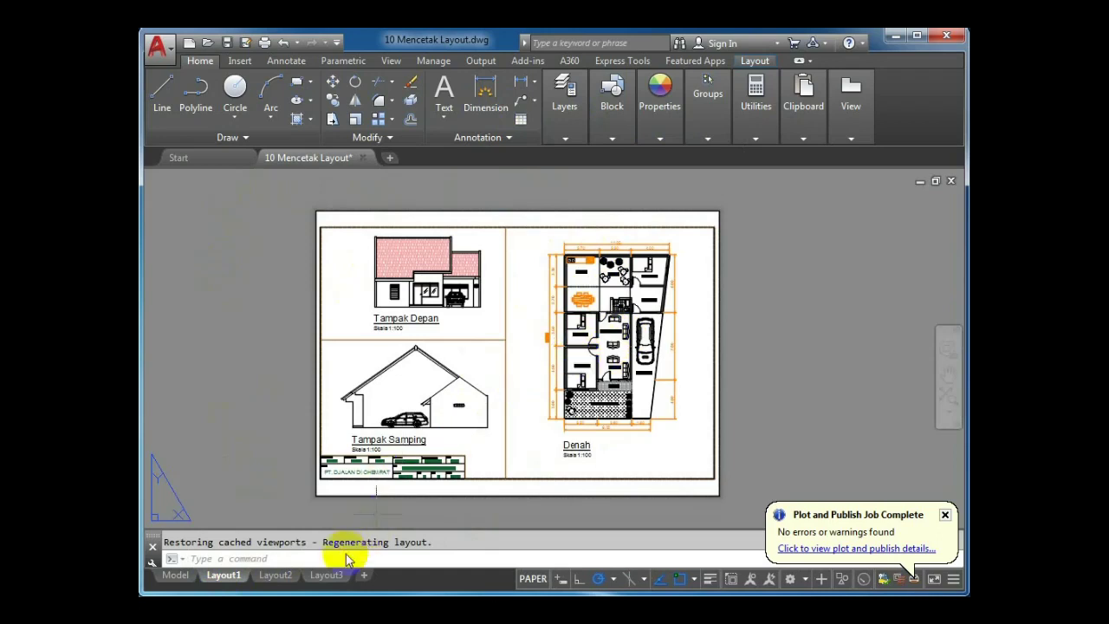
pyautogui.click(327, 577)
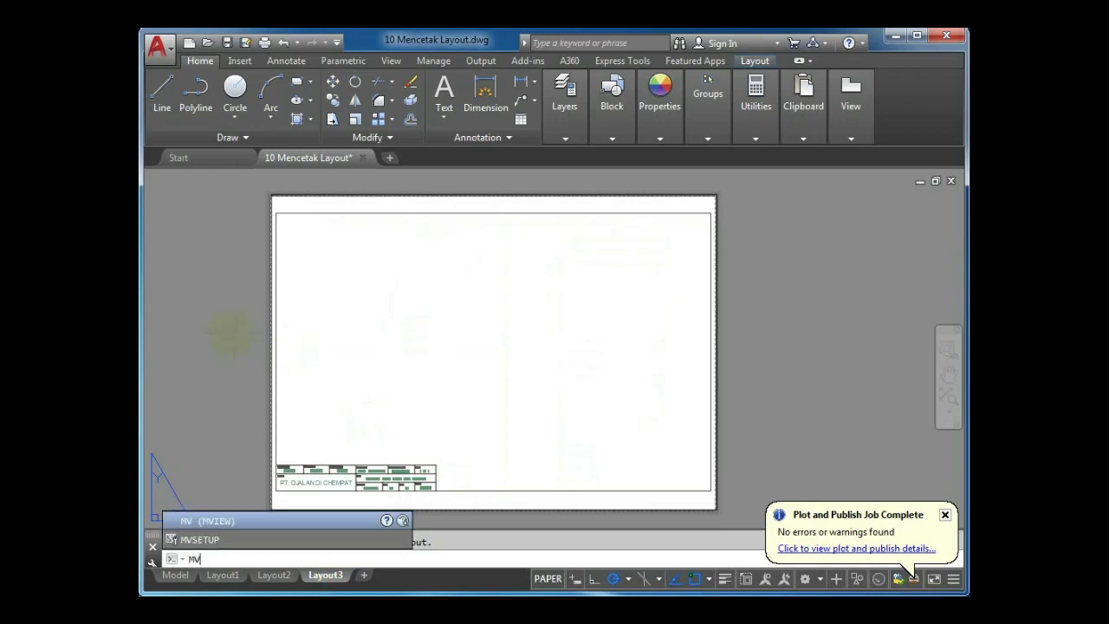
pyautogui.click(208, 520)
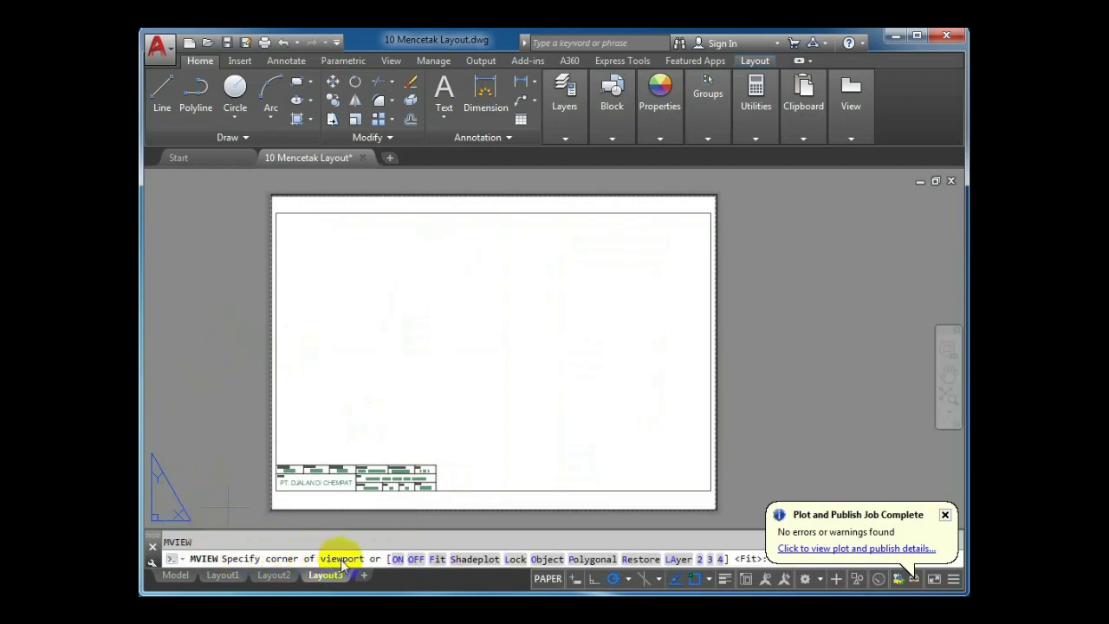
pyautogui.click(711, 211)
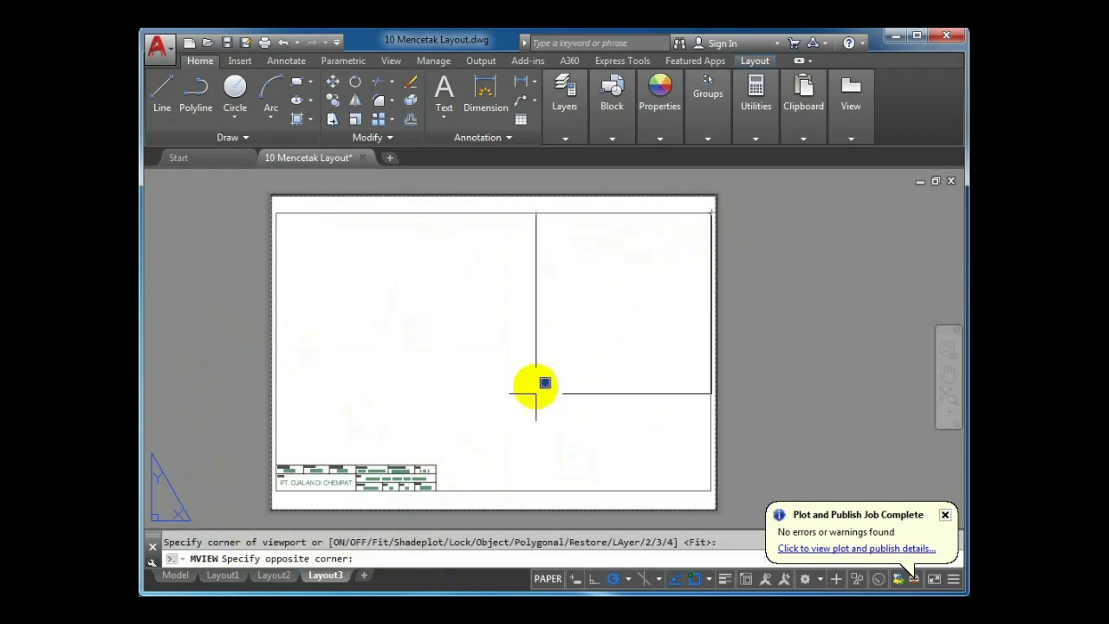
pyautogui.click(494, 491)
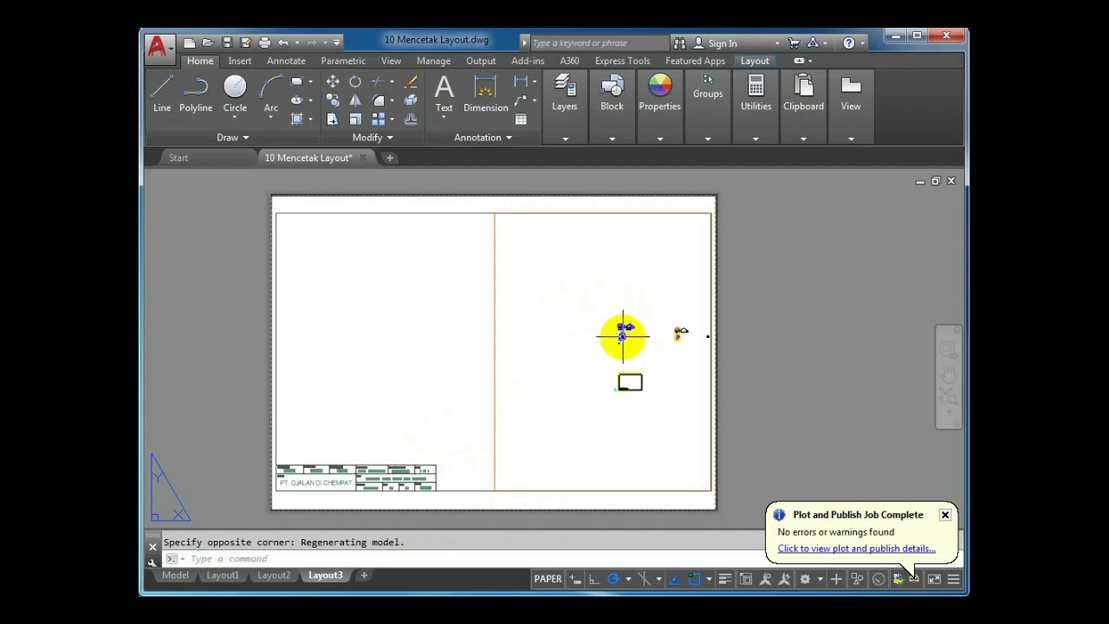
# Activate the new viewport, set its zoom scale to 10xp and centre the Denah floor plan with its title inside it
pyautogui.doubleClick(648, 331)
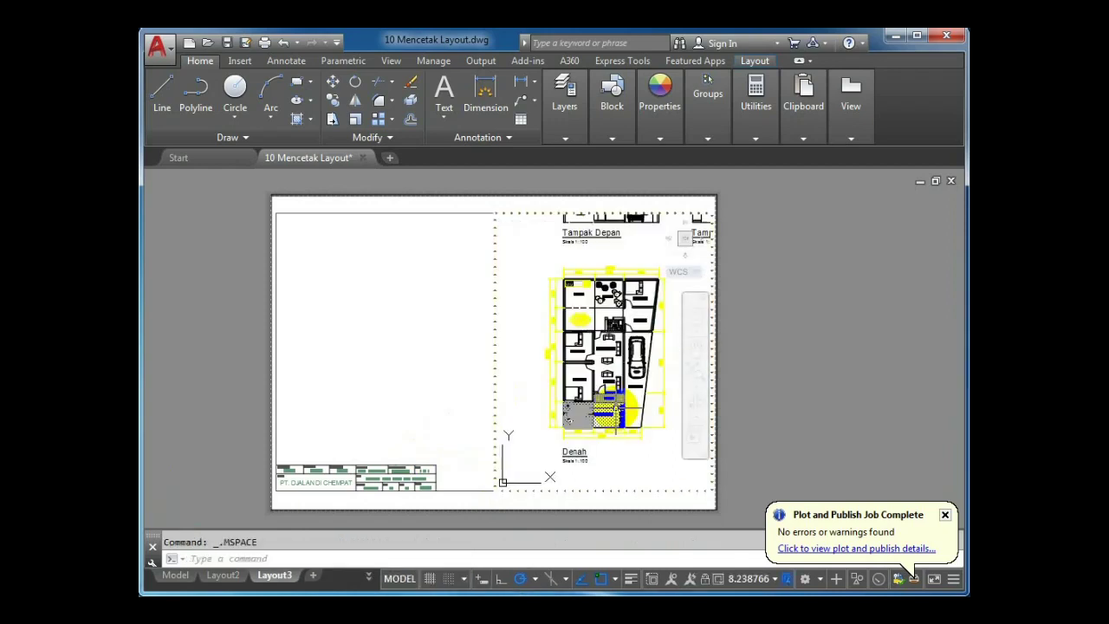
pyautogui.scroll(3, 618, 412)
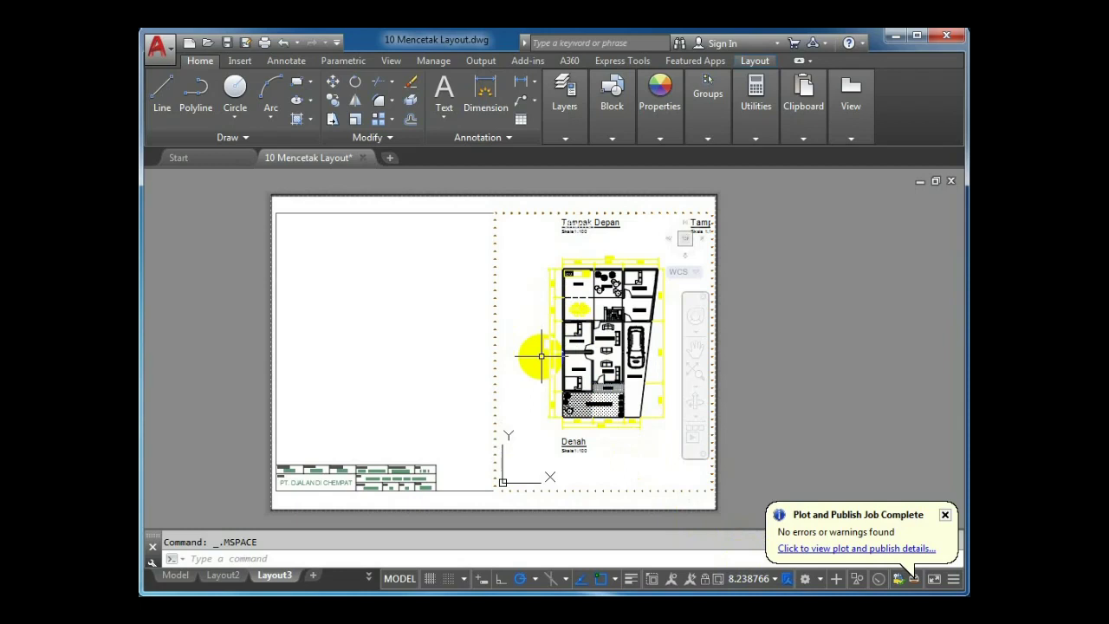
pyautogui.write('zoom')
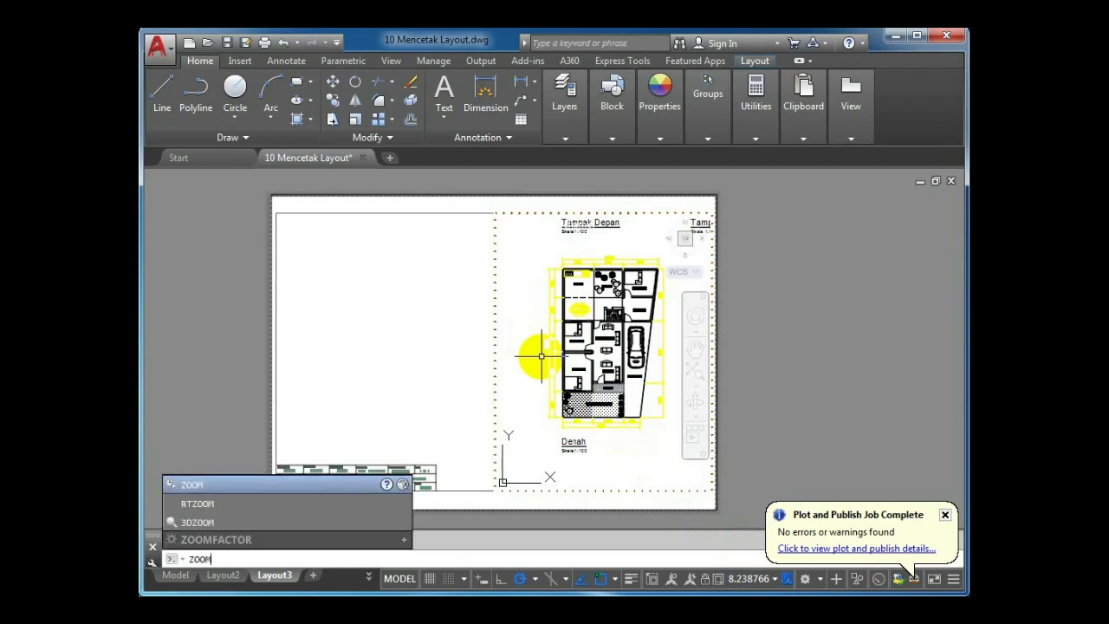
pyautogui.press('Return')
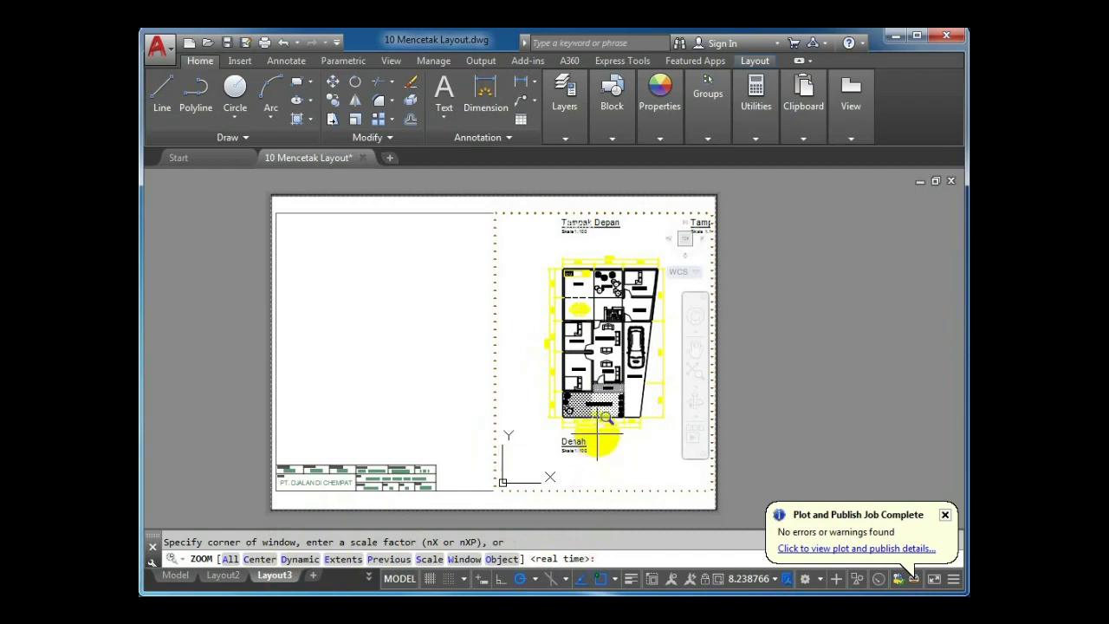
pyautogui.scroll(2, 596, 436)
pyautogui.scroll(3, 598, 435)
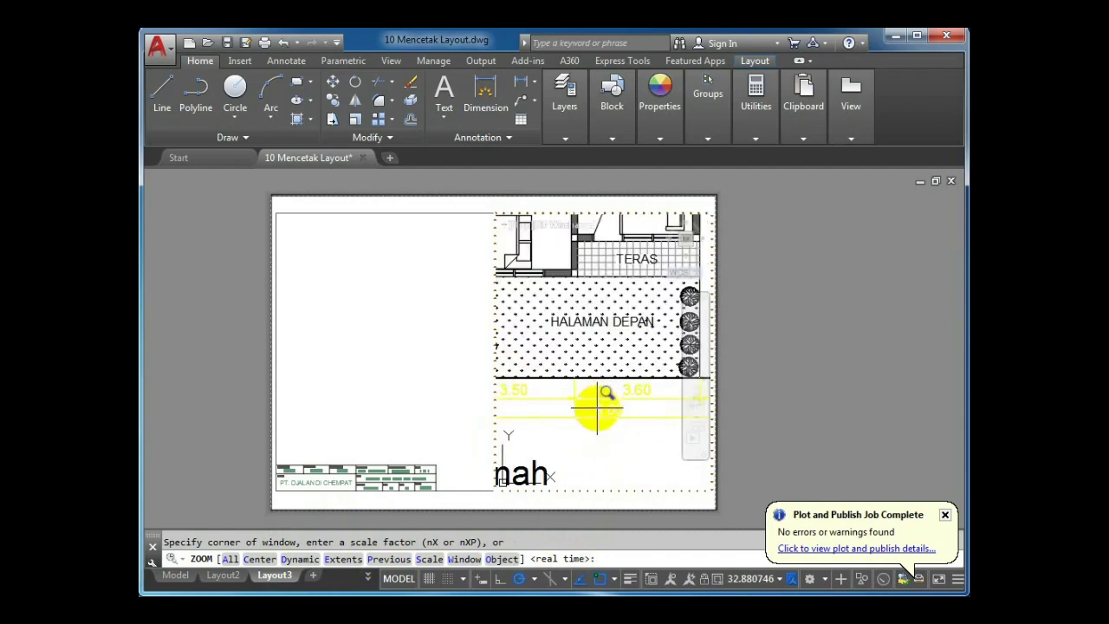
pyautogui.scroll(-3, 594, 406)
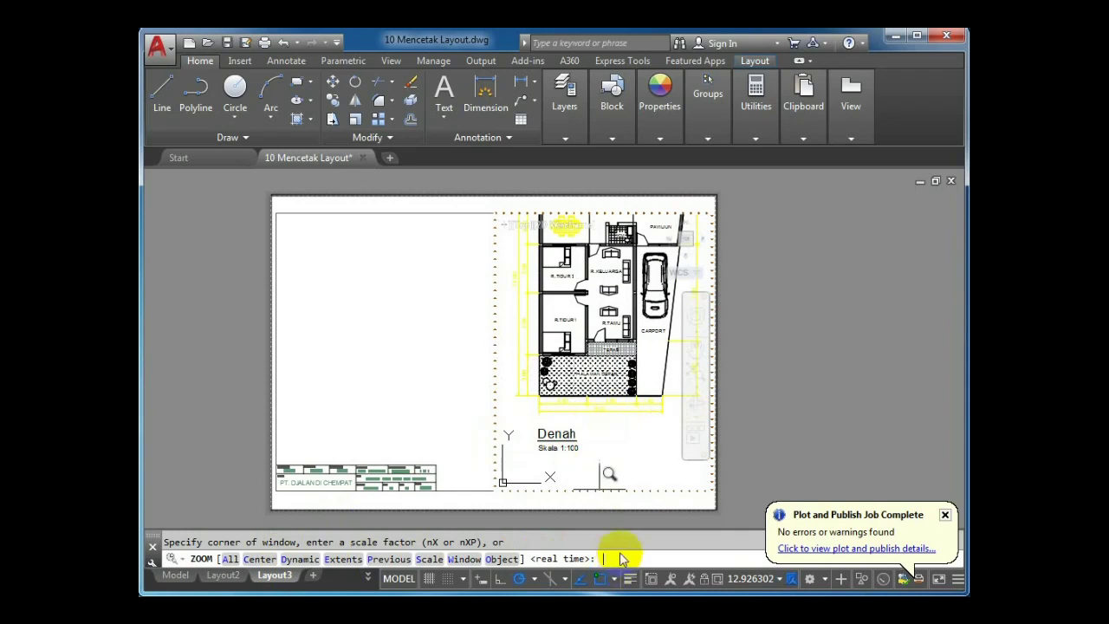
pyautogui.write('90/9')
pyautogui.click(625, 559)
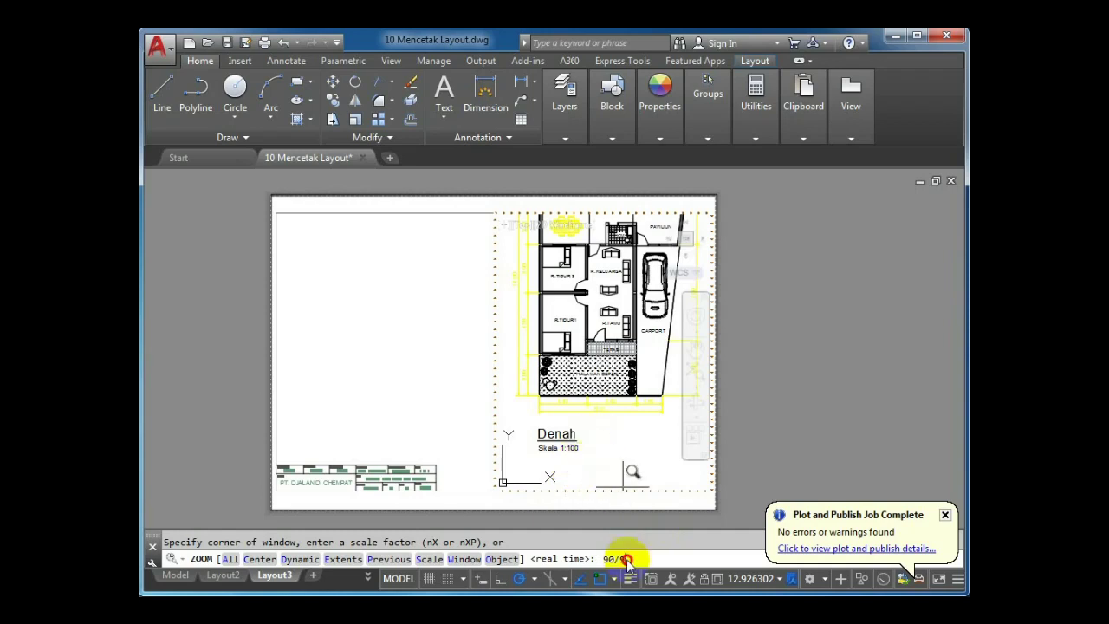
pyautogui.moveTo(626, 559); pyautogui.dragTo(601, 560)
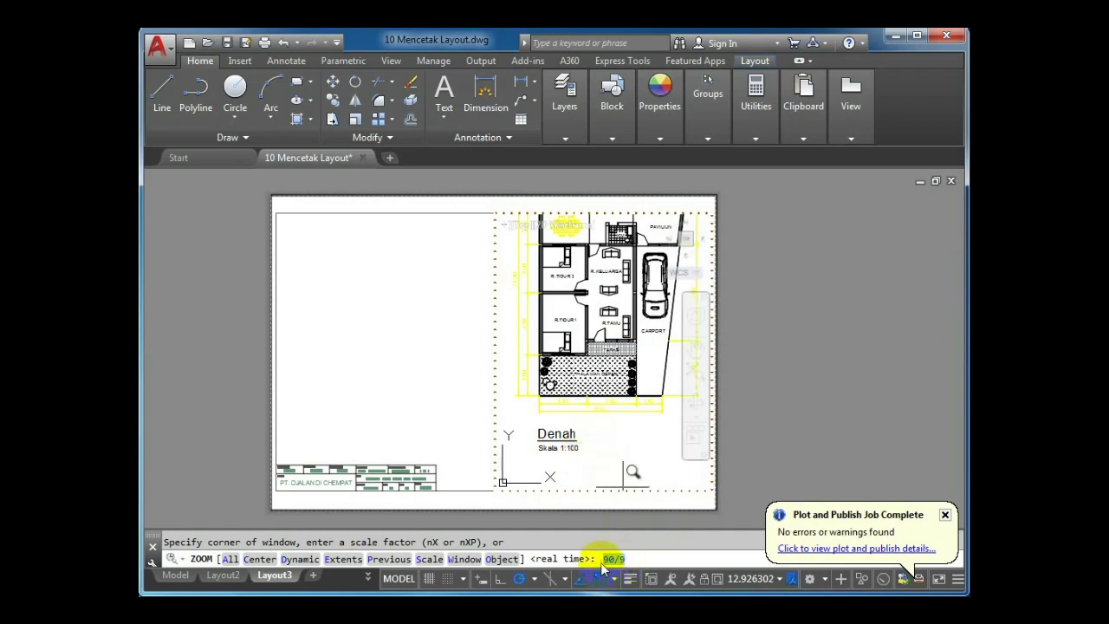
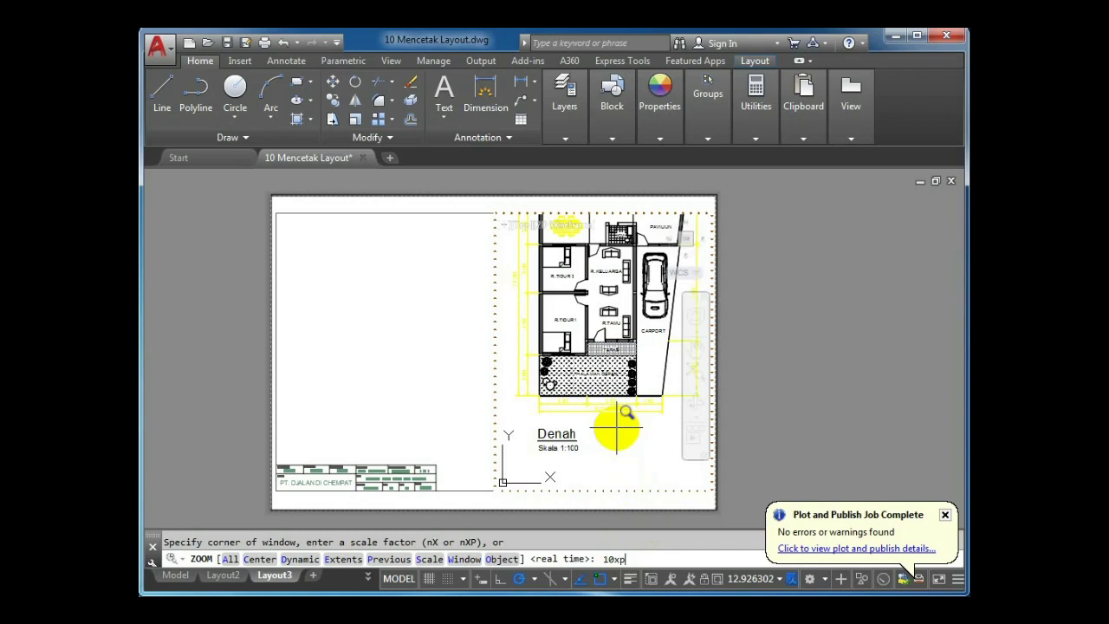
pyautogui.press('Return')
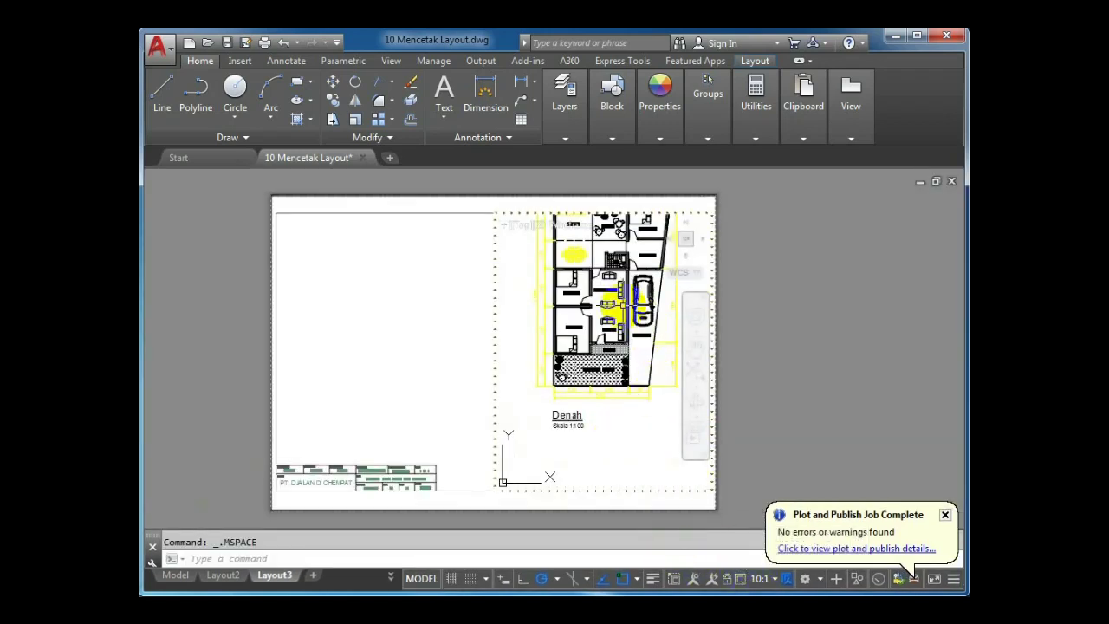
pyautogui.moveTo(611, 312)
pyautogui.mouseDown(button='middle')
pyautogui.moveTo(598, 360)
pyautogui.moveTo(609, 354)
pyautogui.mouseUp(button='middle')
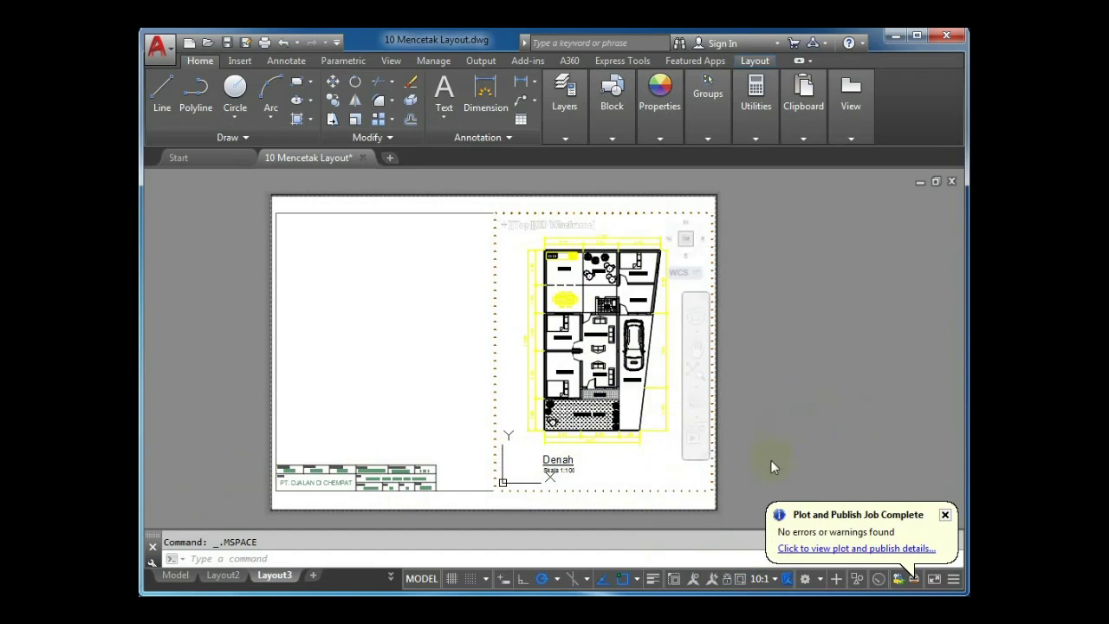
# Lock the Denah viewport at the 10:1 scale and test the lock by zooming over the floor plan
pyautogui.click(726, 579)
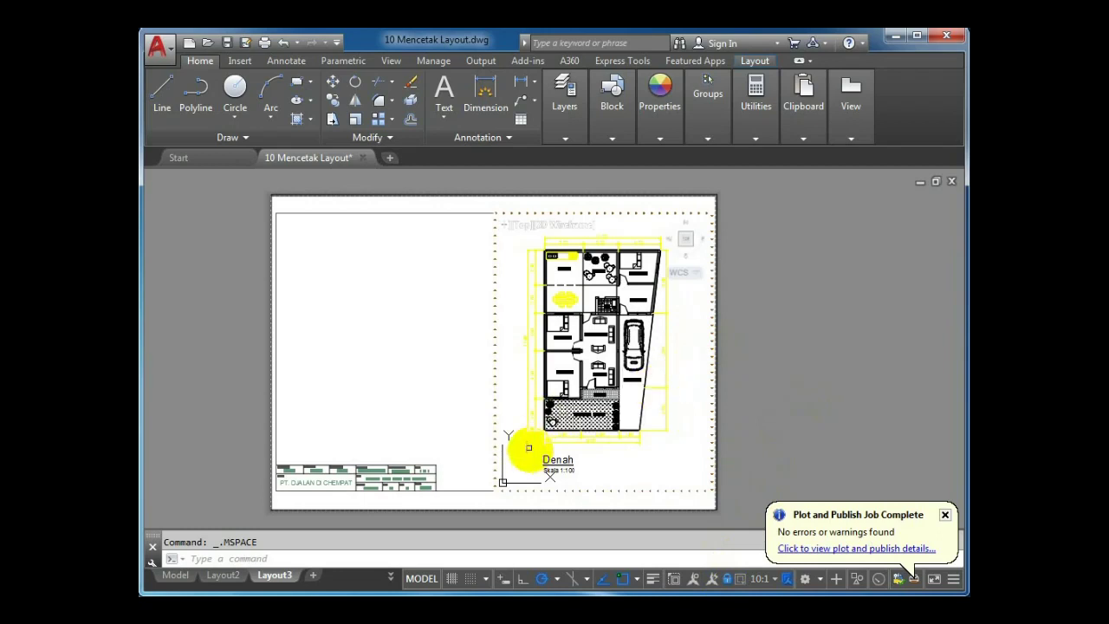
pyautogui.scroll(-2, 528, 348)
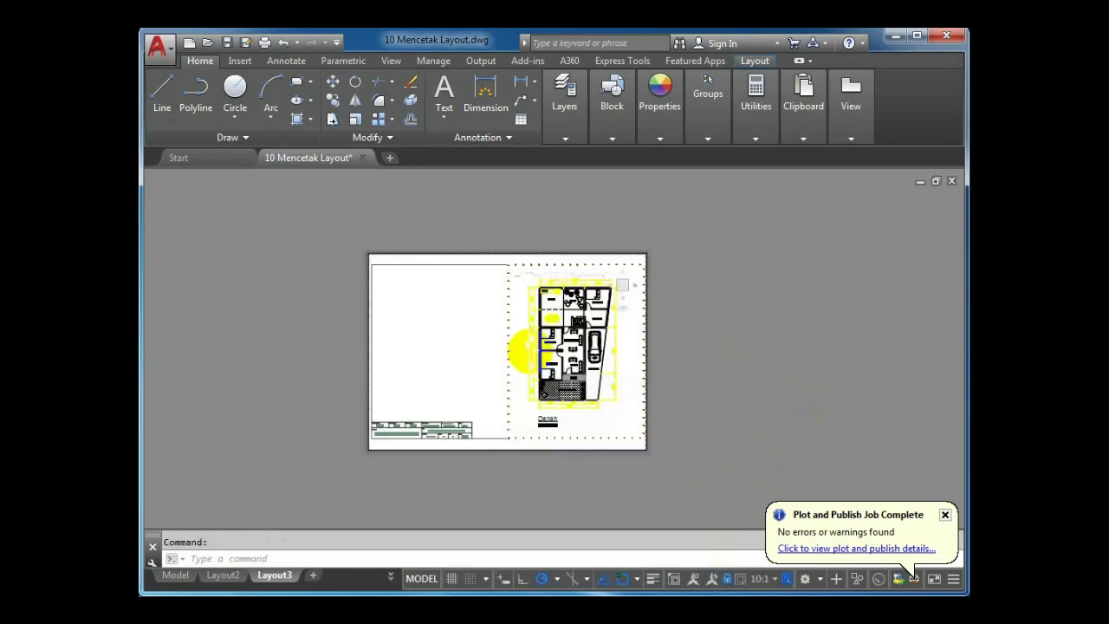
pyautogui.scroll(2, 525, 347)
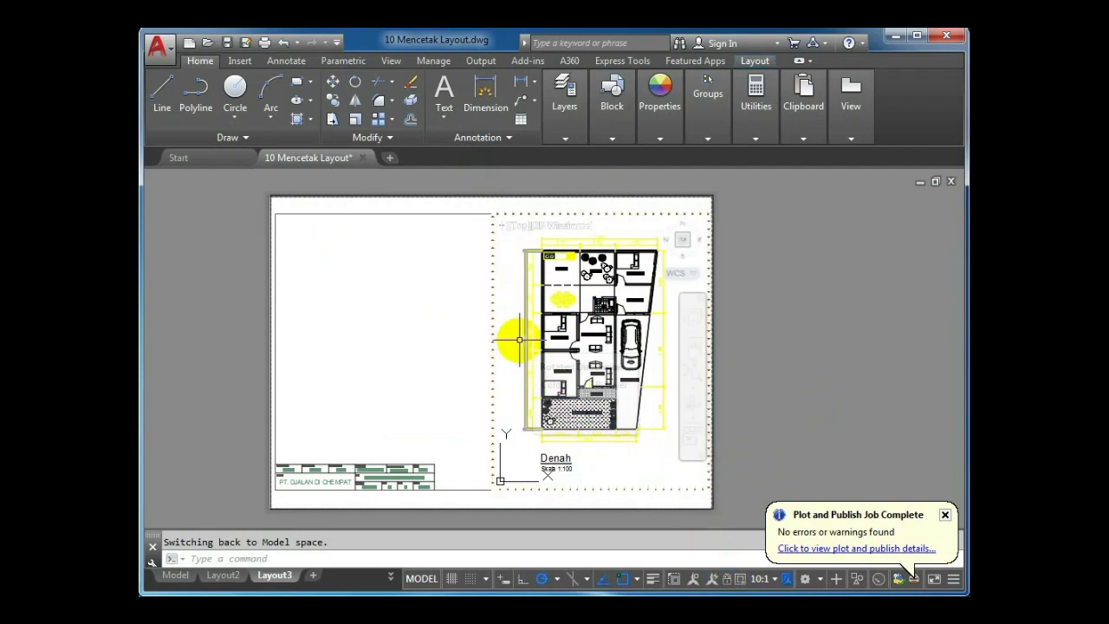
# Test zooming inside the unlocked Denah viewport, undo the zoom and return to paper space
pyautogui.scroll(-2, 520, 340)
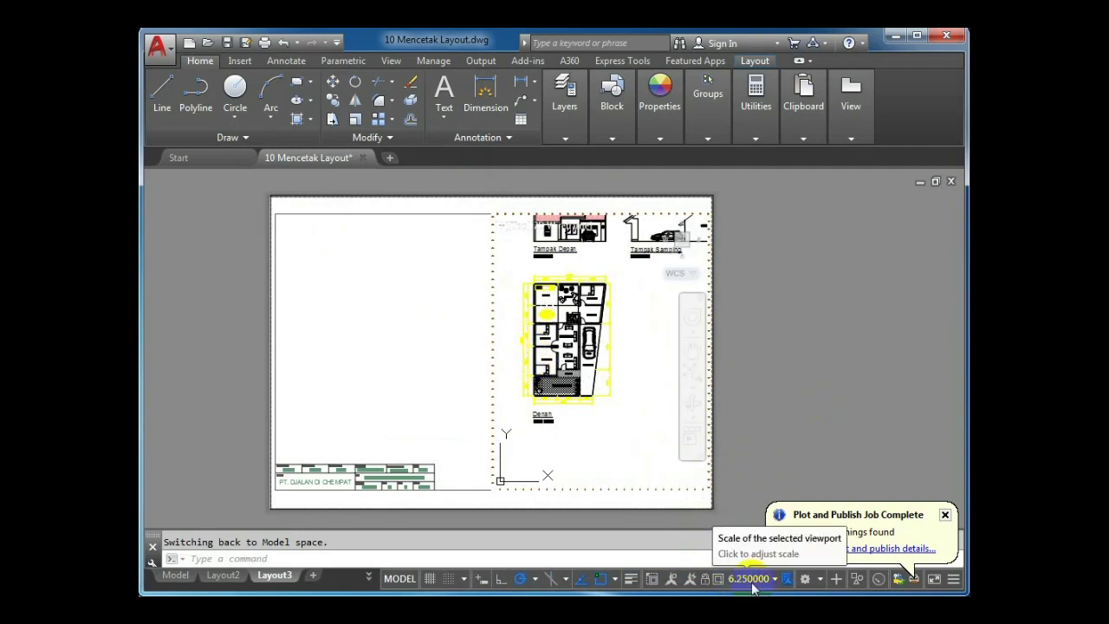
pyautogui.write('u')
pyautogui.scroll(2, 598, 453)
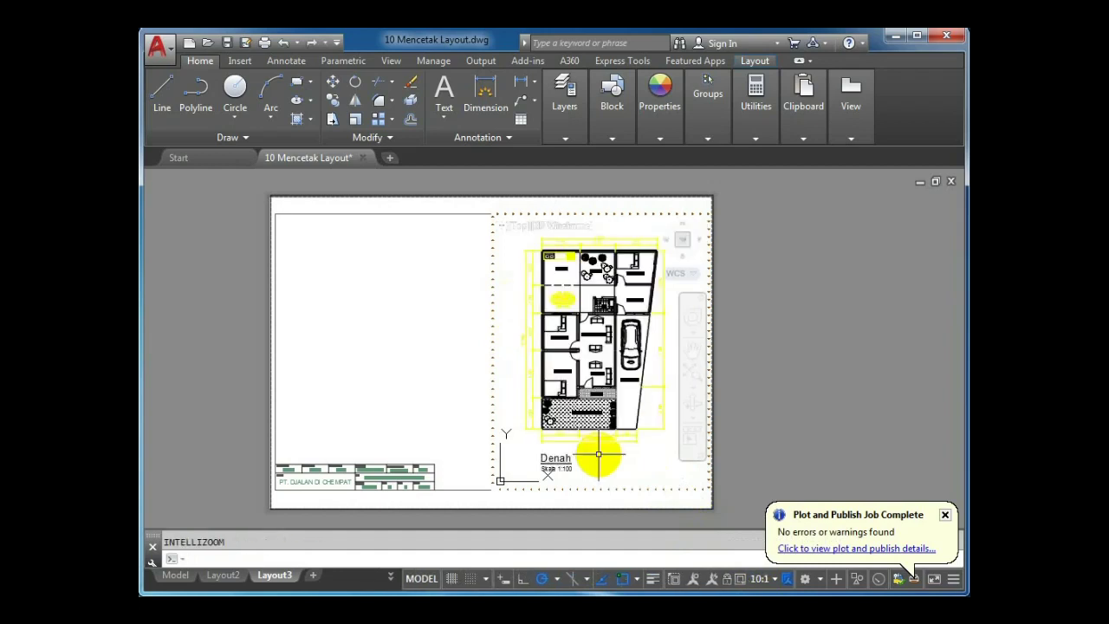
pyautogui.doubleClick(777, 414)
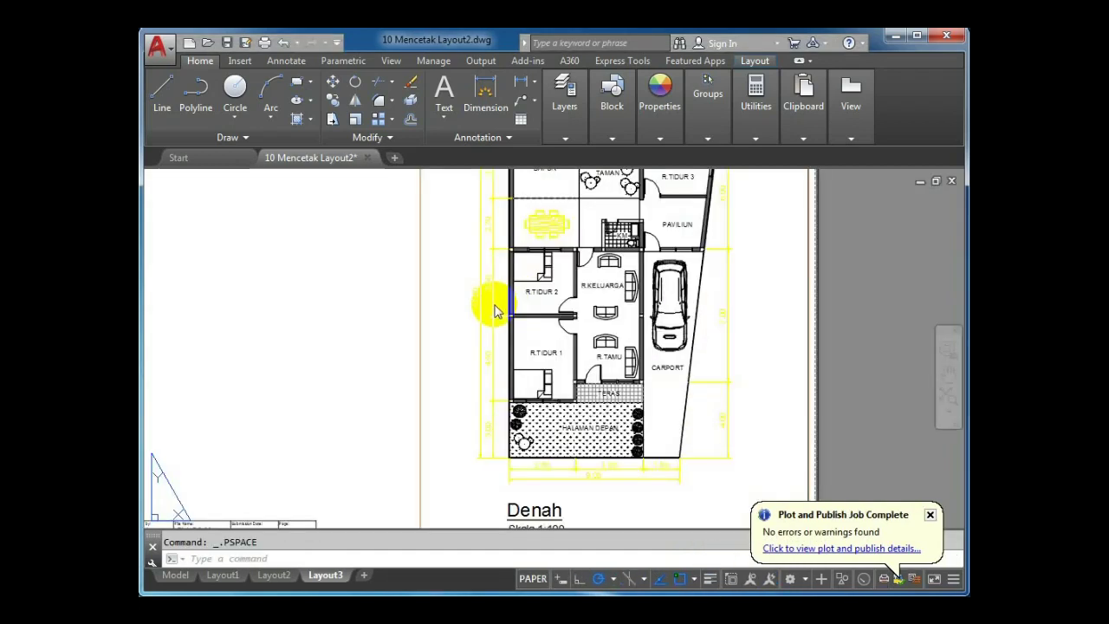
# Try overriding the DIM layer's viewport colour (VP Color) with index colour 30 from paper space
pyautogui.click(464, 316)
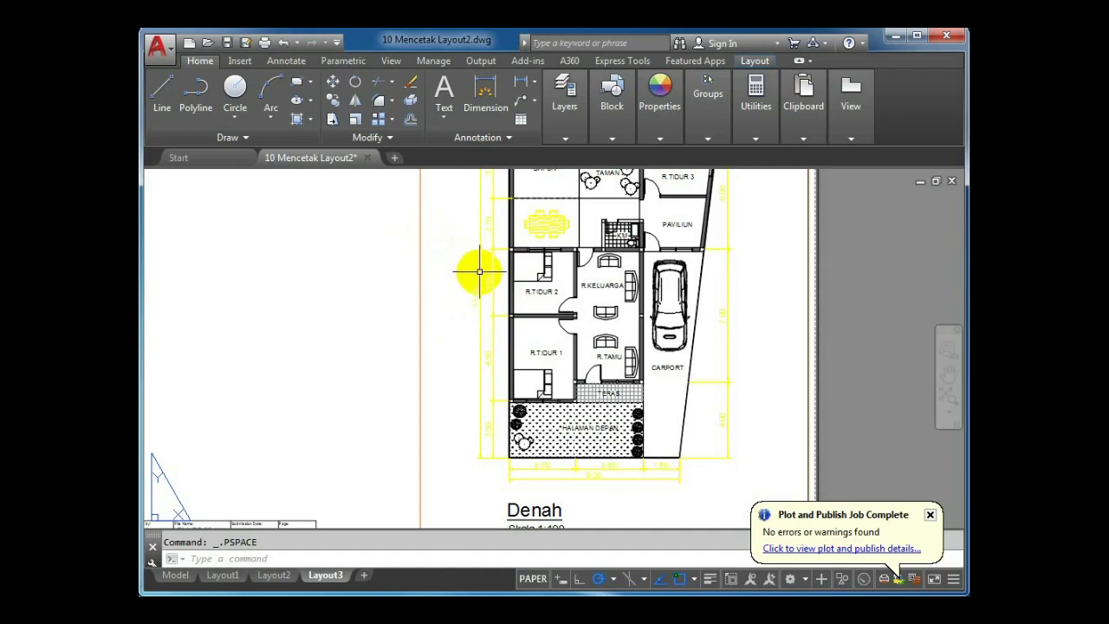
pyautogui.press('Escape')
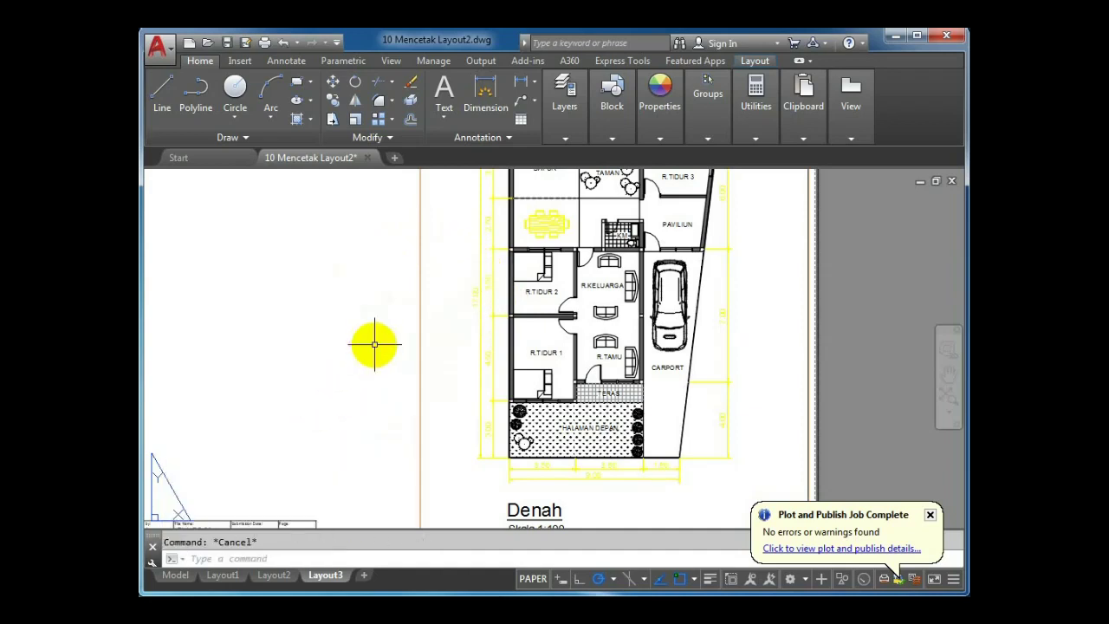
pyautogui.moveTo(559, 137)
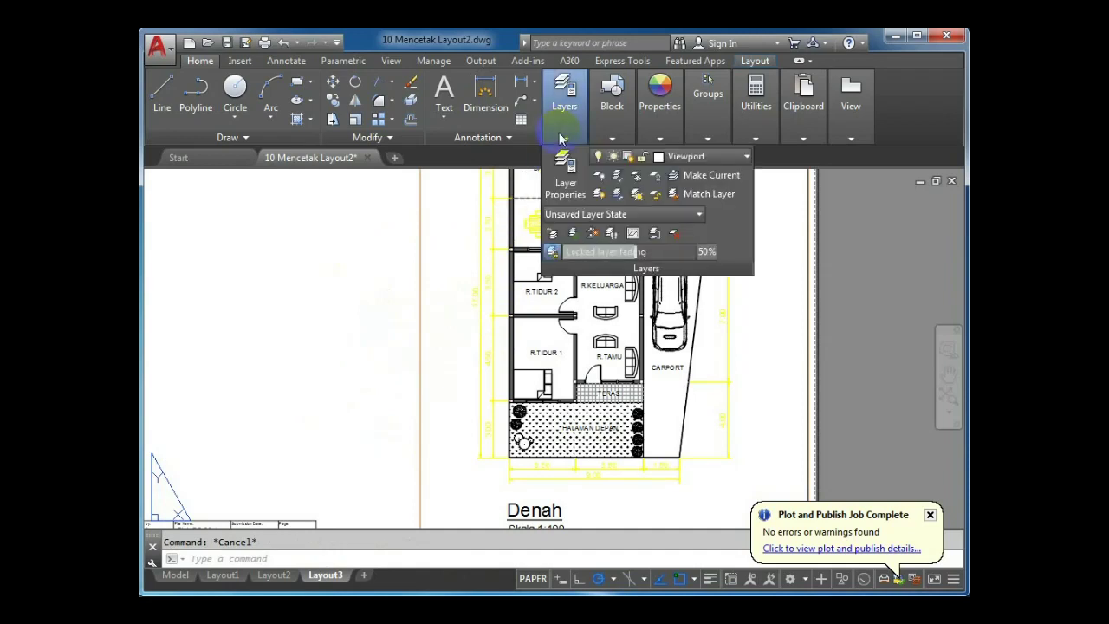
pyautogui.click(565, 180)
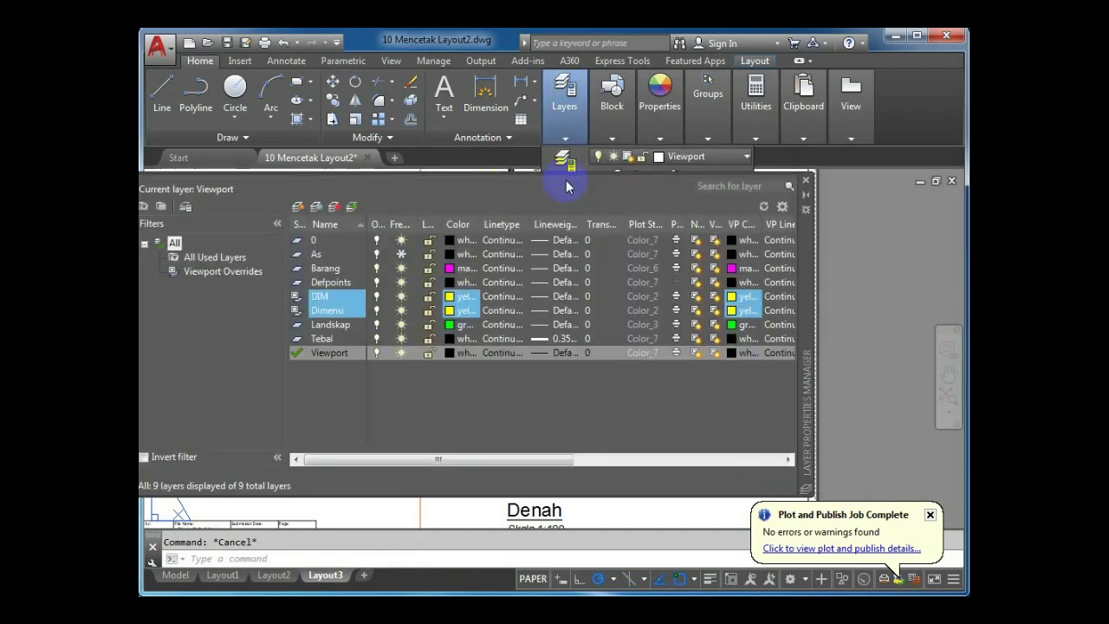
pyautogui.click(419, 400)
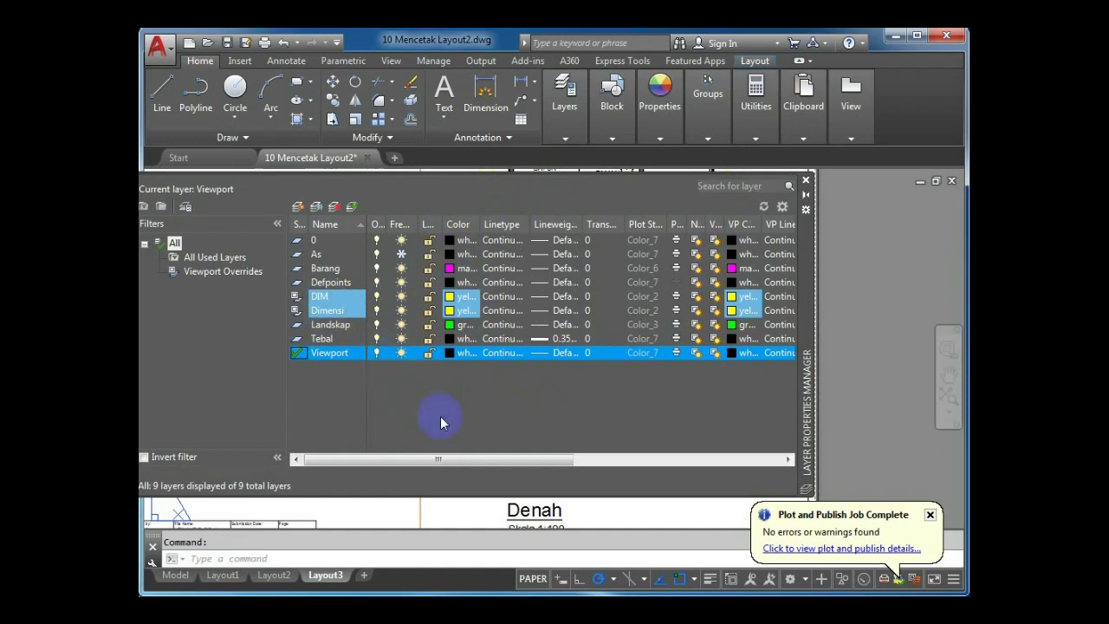
pyautogui.click(336, 298)
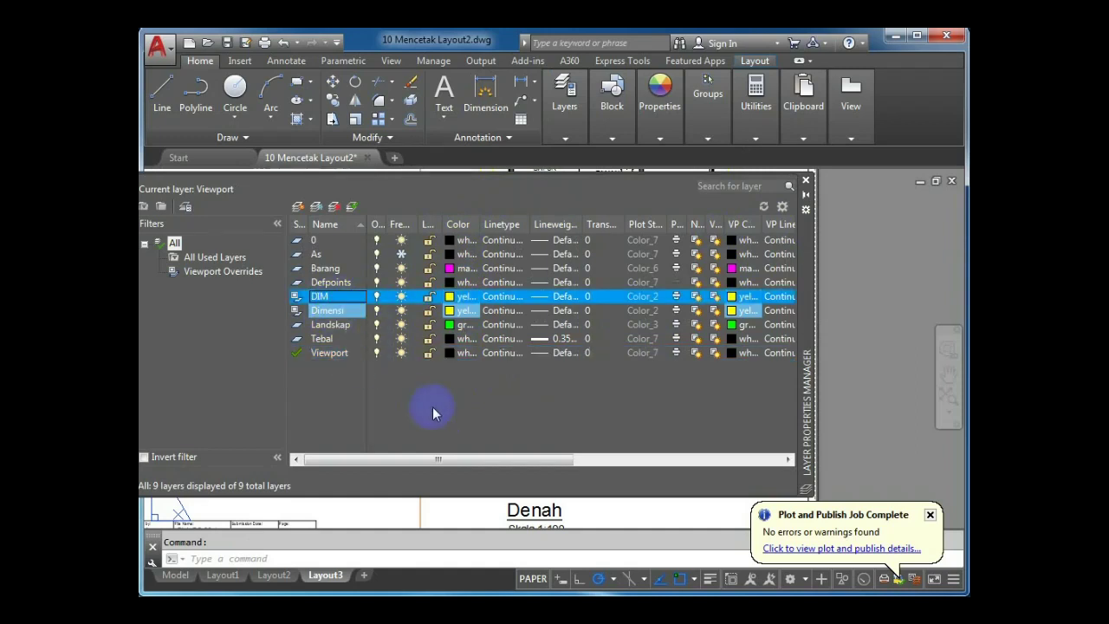
pyautogui.click(735, 299)
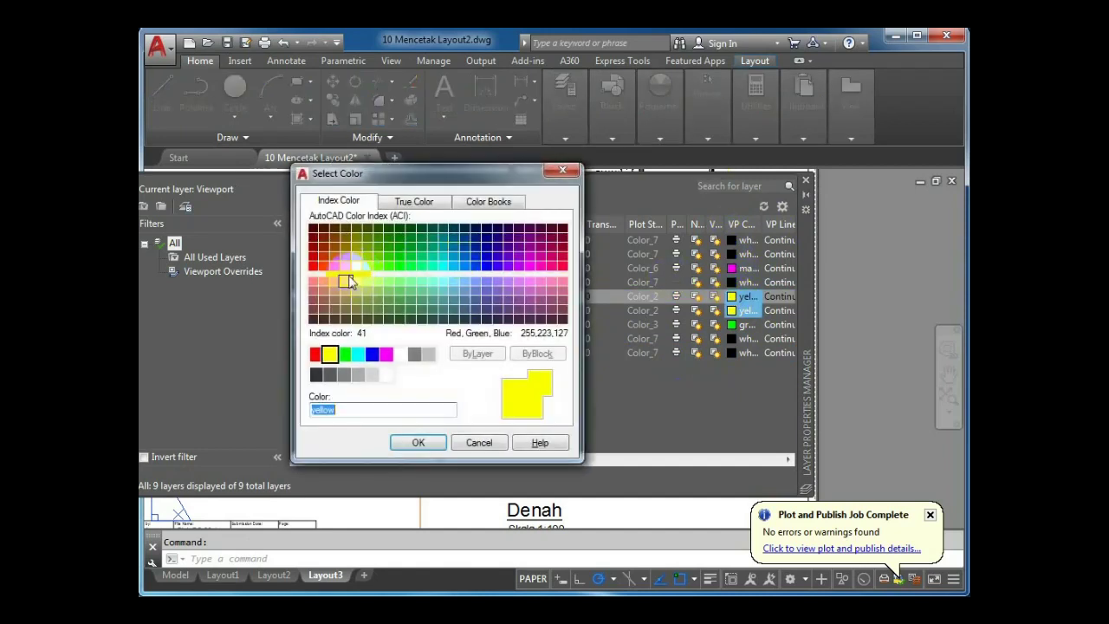
pyautogui.click(335, 265)
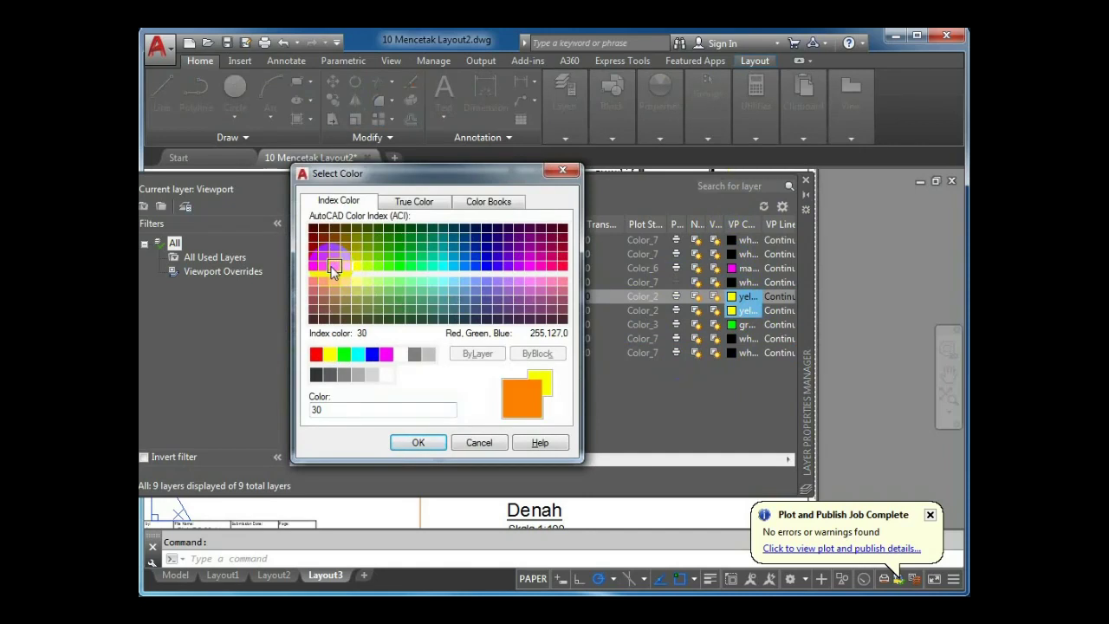
pyautogui.click(419, 442)
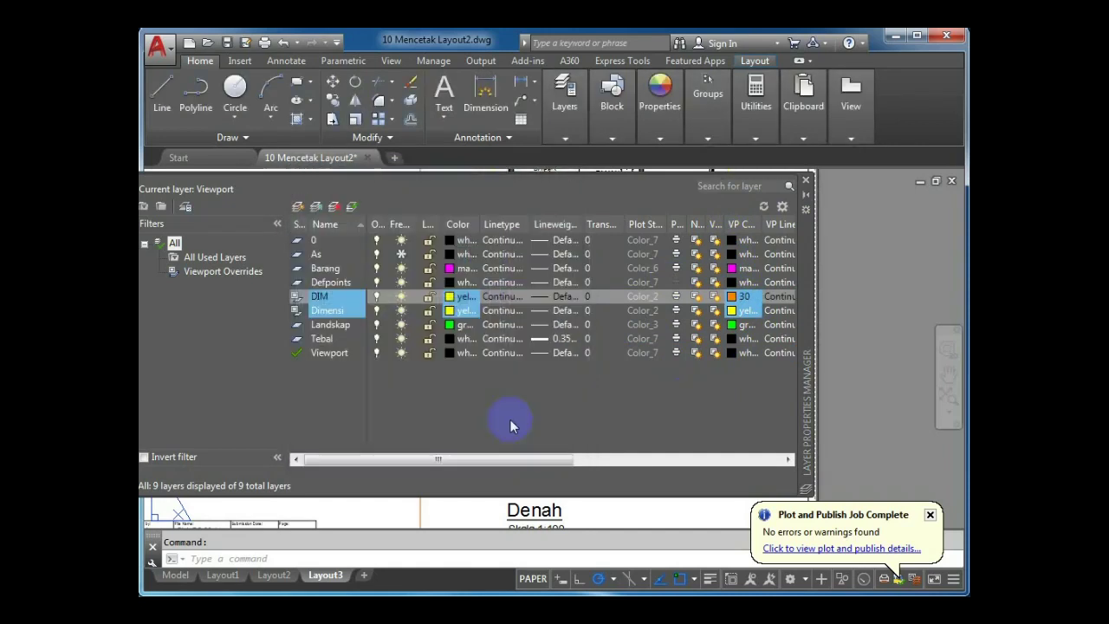
# Try the same VP Color override, index colour 30, on the Dimensi layer from paper space and close the layer manager
pyautogui.click(744, 310)
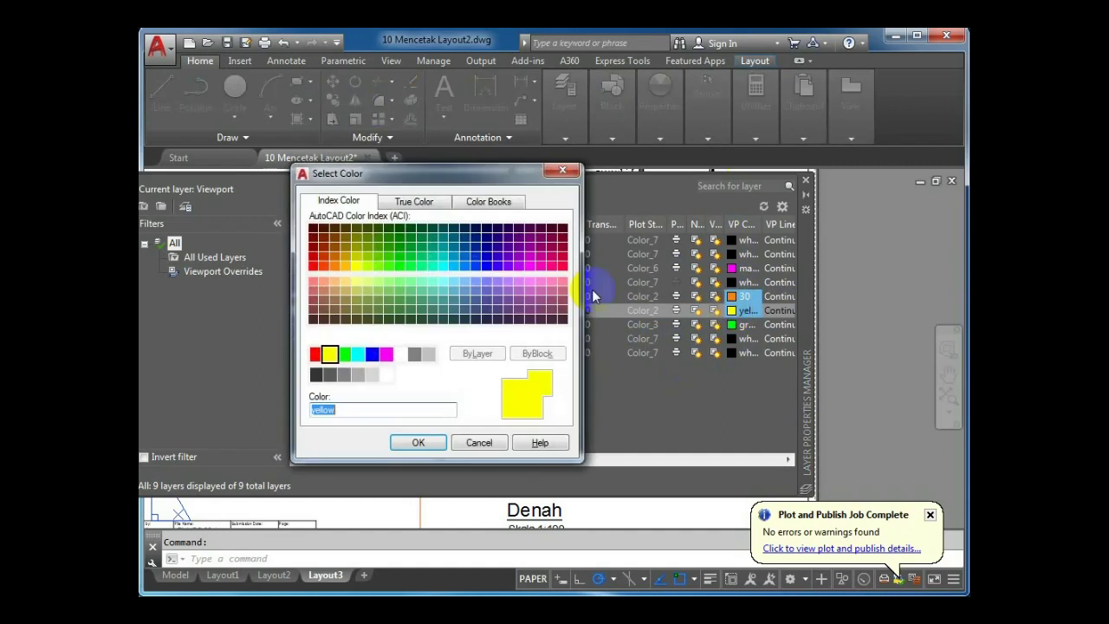
pyautogui.click(334, 265)
pyautogui.click(417, 444)
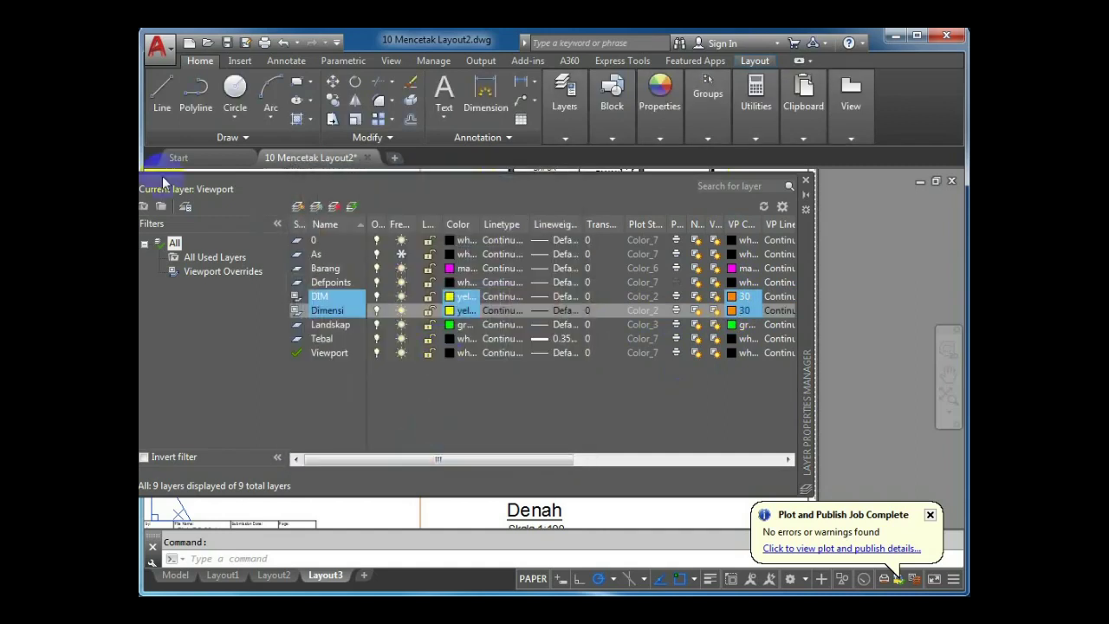
pyautogui.click(805, 182)
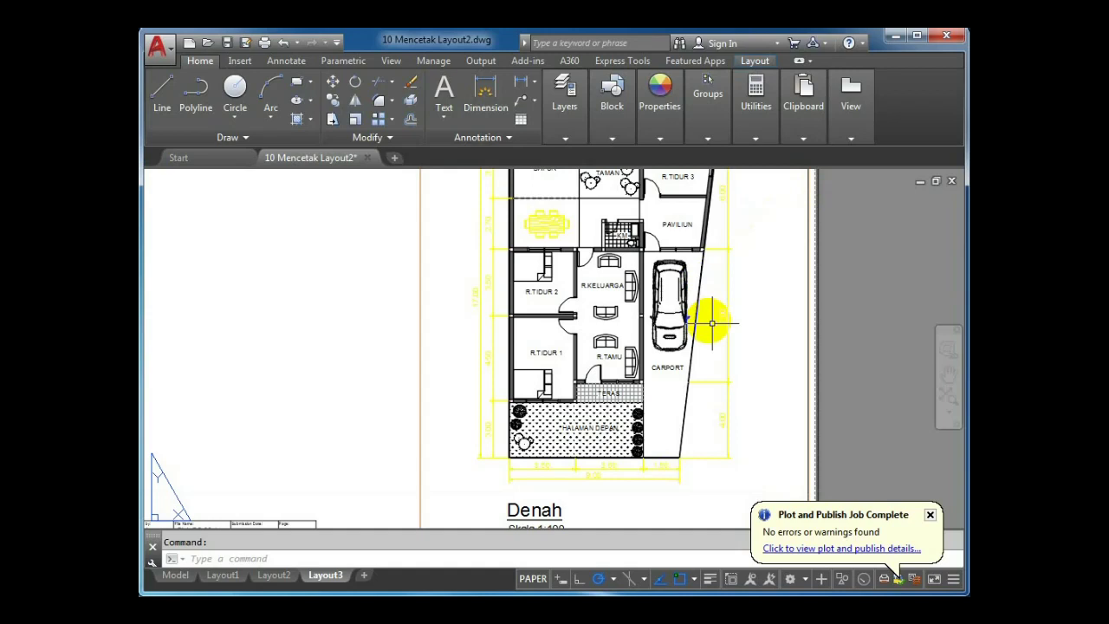
pyautogui.click(739, 329)
pyautogui.click(756, 347)
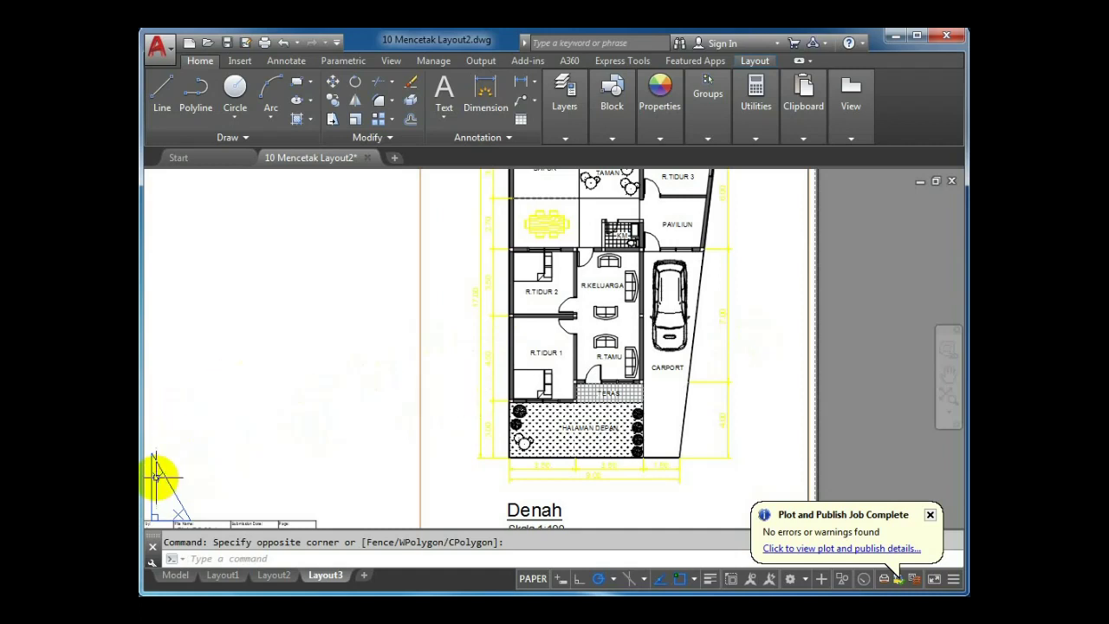
# Activate the Denah viewport on Layout3 and set the DIM layer's VP Color to index colour 30
pyautogui.doubleClick(434, 454)
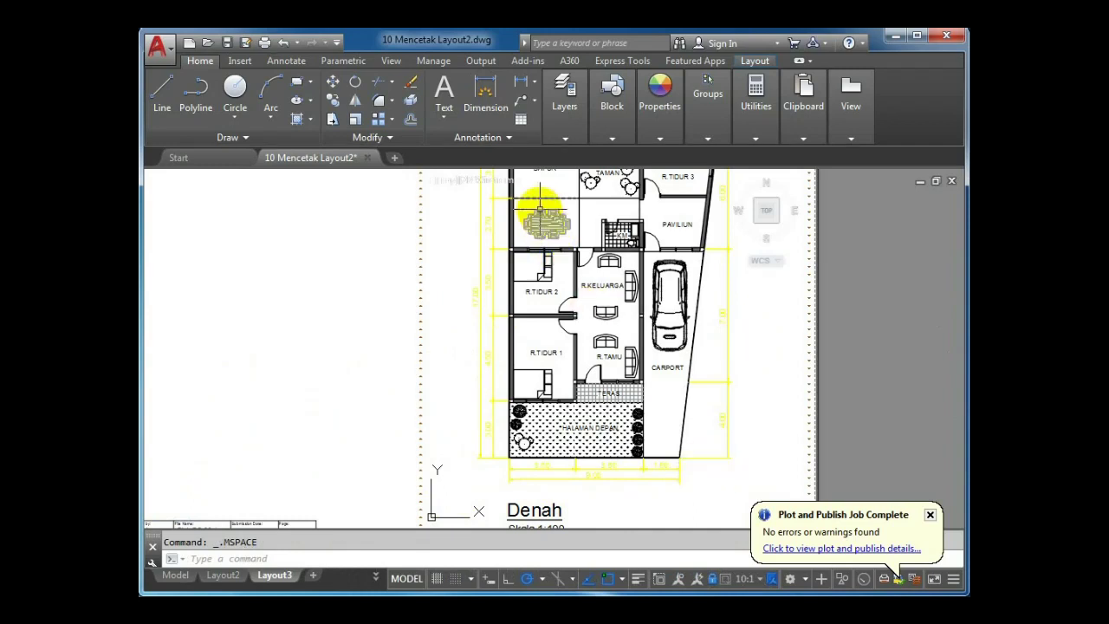
pyautogui.click(565, 138)
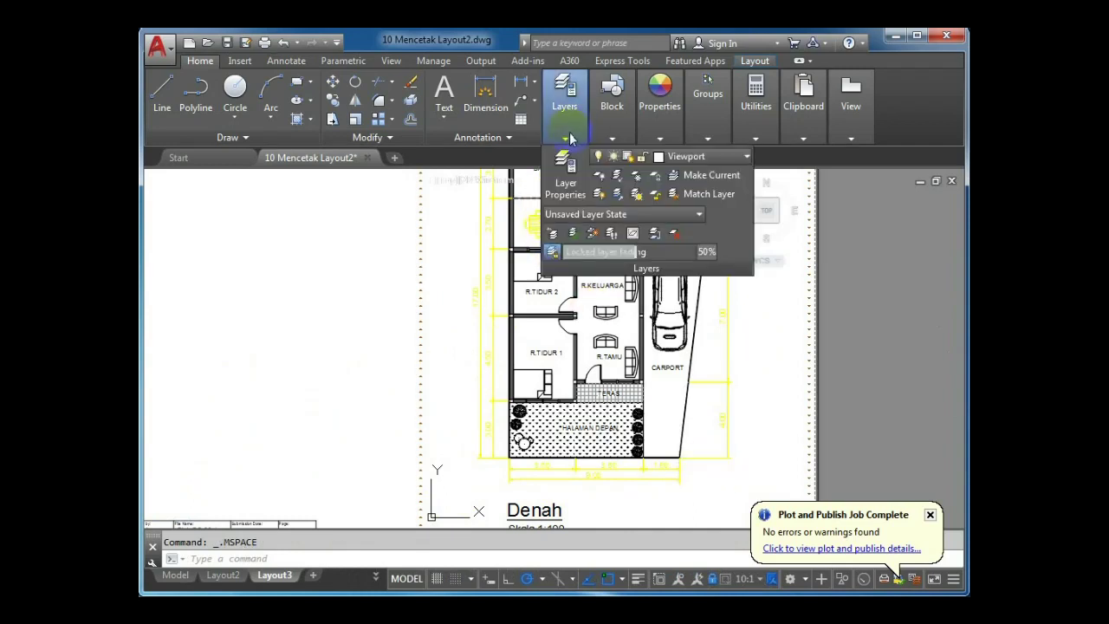
pyautogui.click(579, 182)
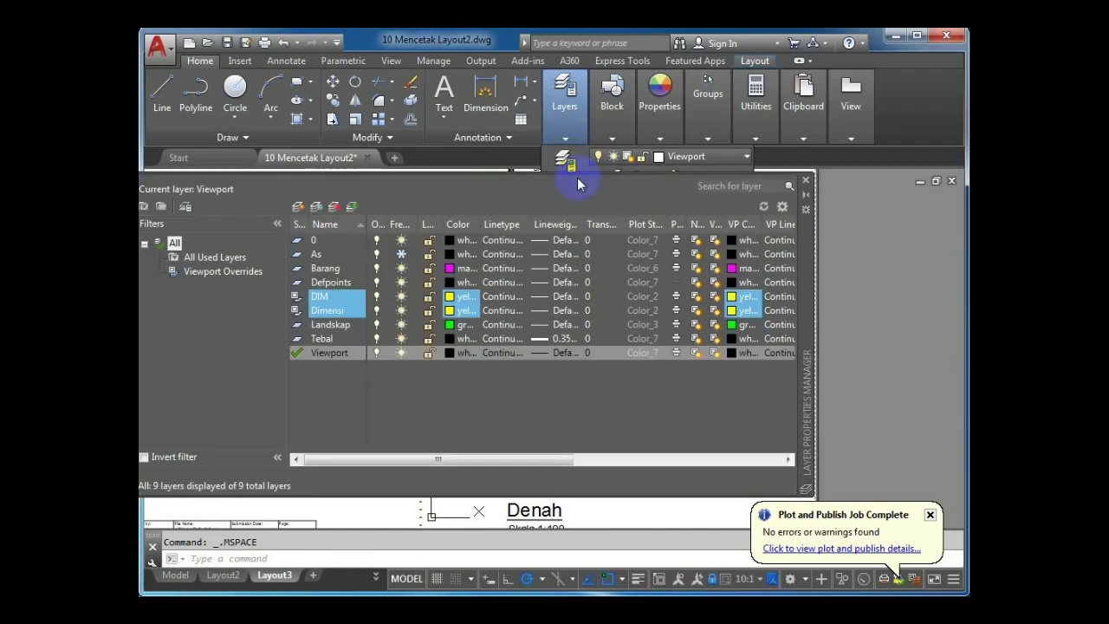
pyautogui.click(732, 299)
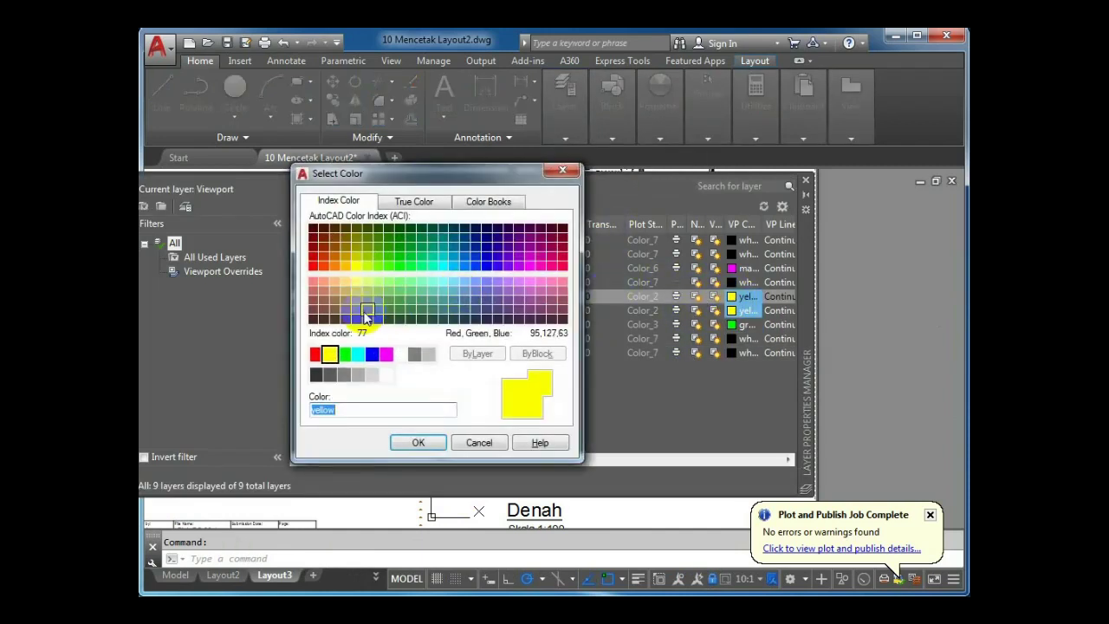
pyautogui.click(335, 265)
pyautogui.click(416, 444)
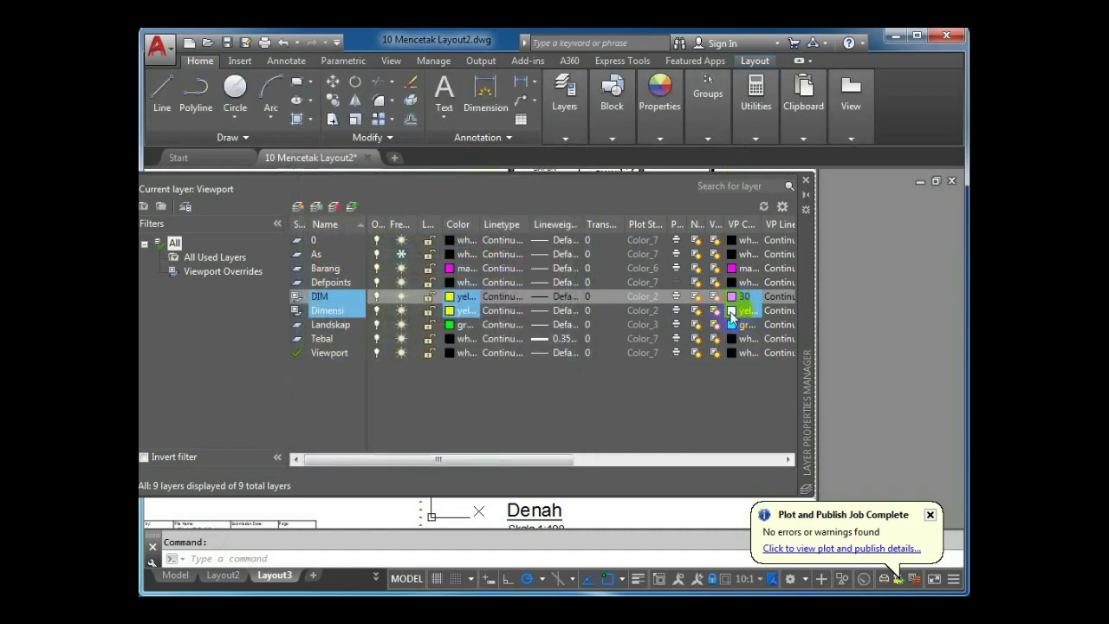
# Set the Dimensi layer's VP Color to index colour 30 in the active viewport and return to paper space
pyautogui.click(730, 312)
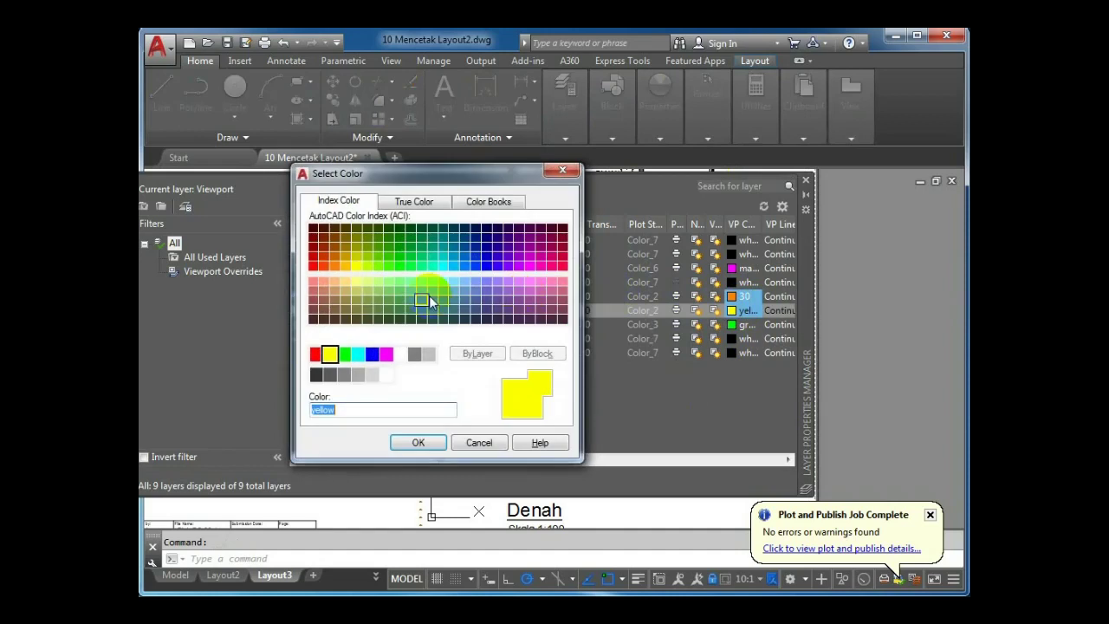
pyautogui.click(335, 267)
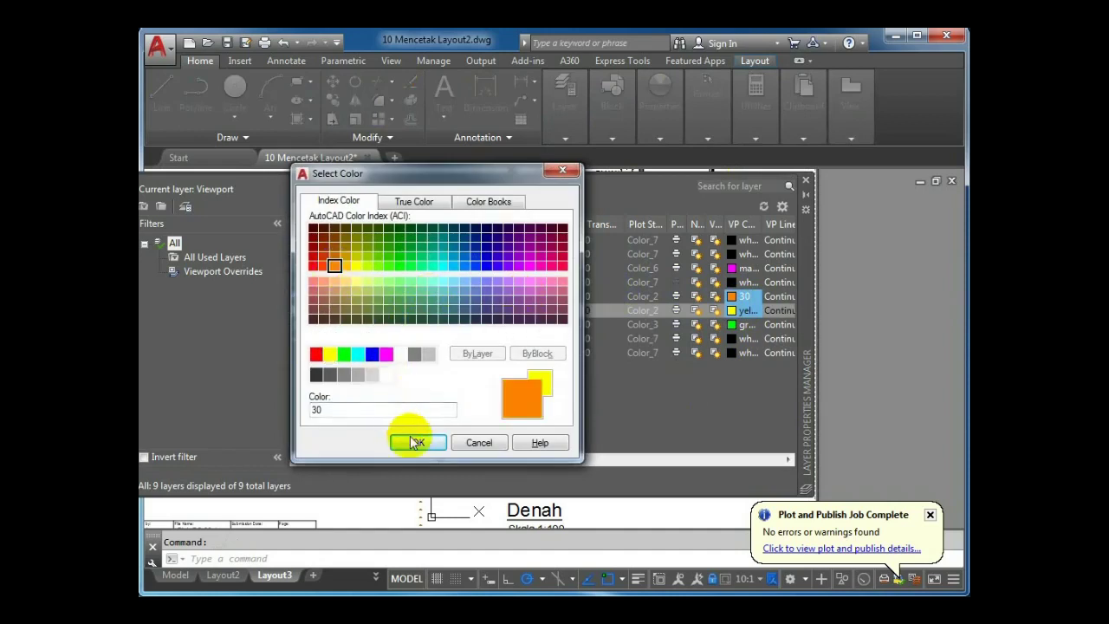
pyautogui.click(418, 443)
pyautogui.click(412, 254)
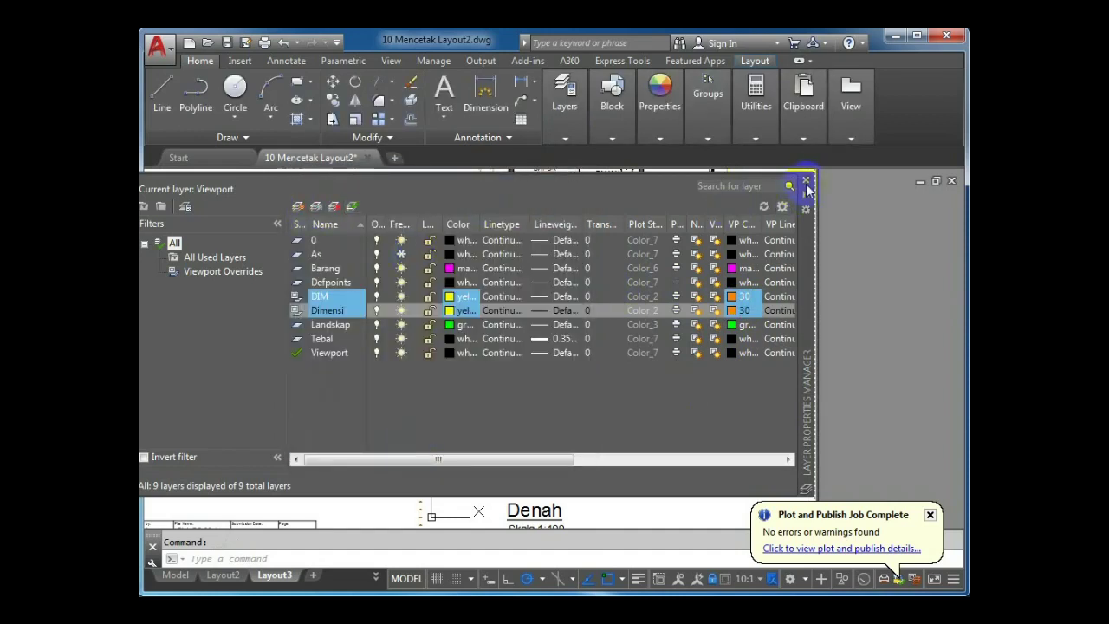
pyautogui.click(806, 182)
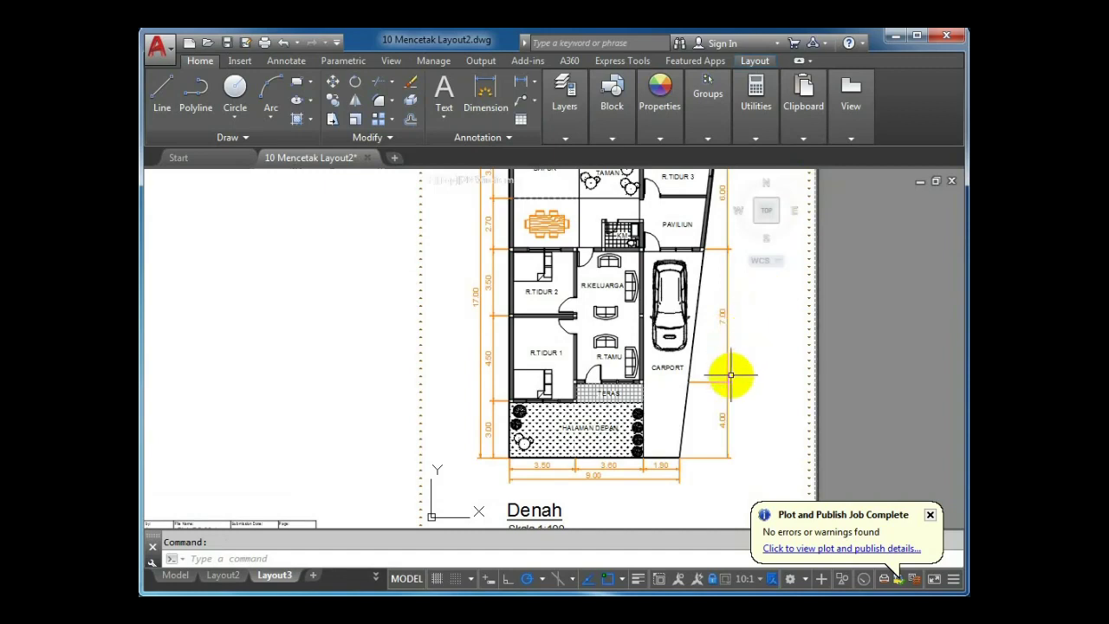
pyautogui.doubleClick(854, 370)
# Examine the whole Layout3 sheet and compare it with the viewport arrangement on Layout1
pyautogui.scroll(-3, 850, 370)
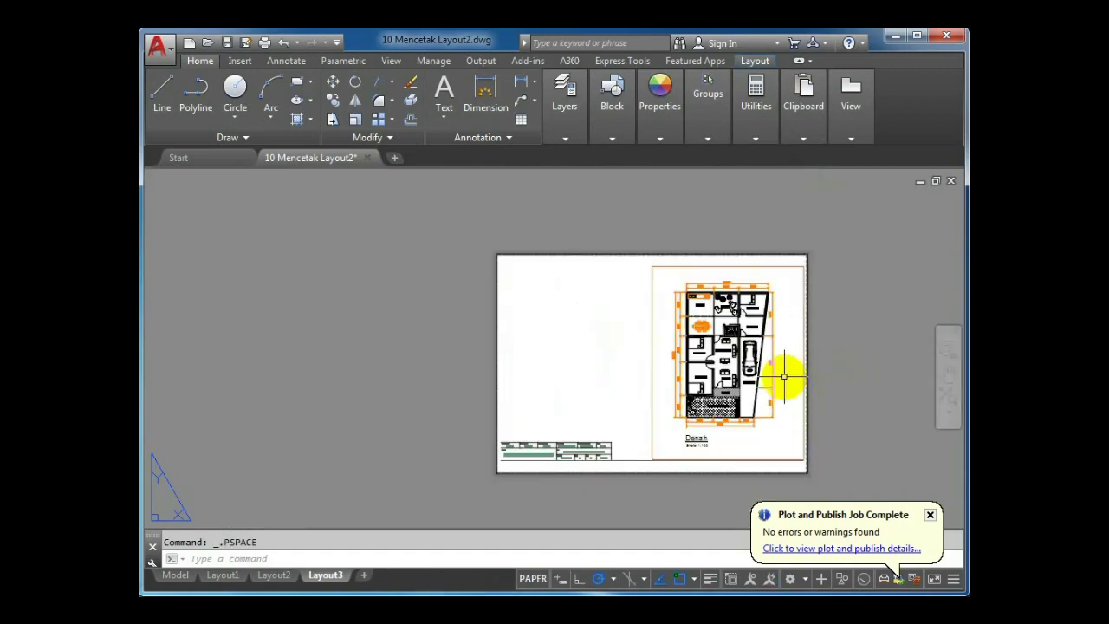
pyautogui.scroll(2, 782, 372)
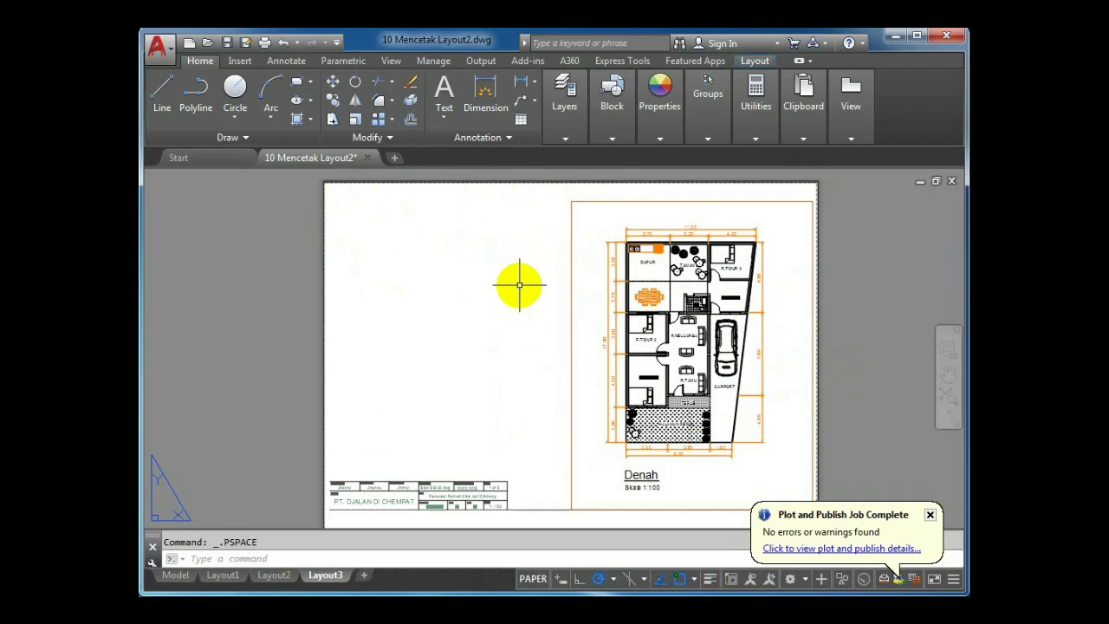
pyautogui.click(223, 575)
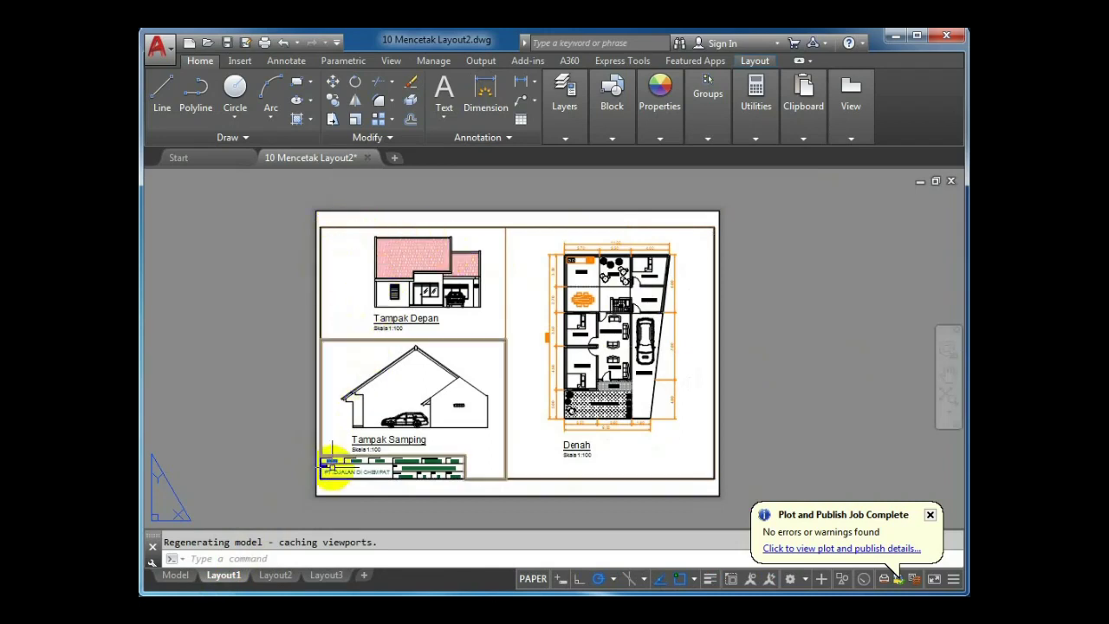
pyautogui.click(330, 576)
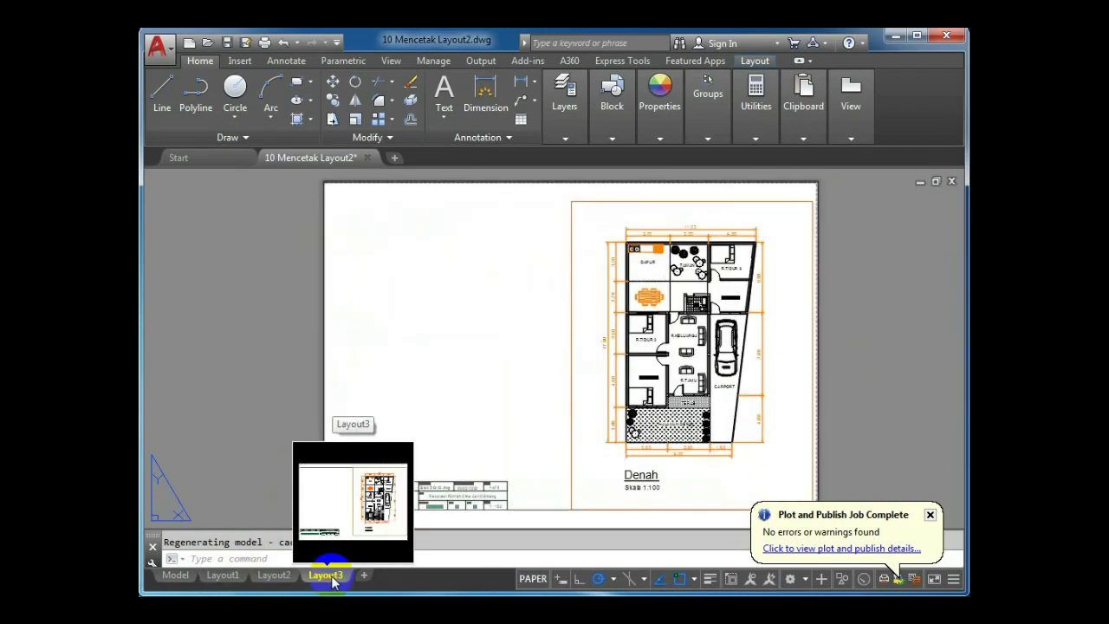
# Create a rectangular MVIEW viewport from the Denah viewport's upper-left corner to the midpoint of the frame's left edge
pyautogui.scroll(2, 368, 237)
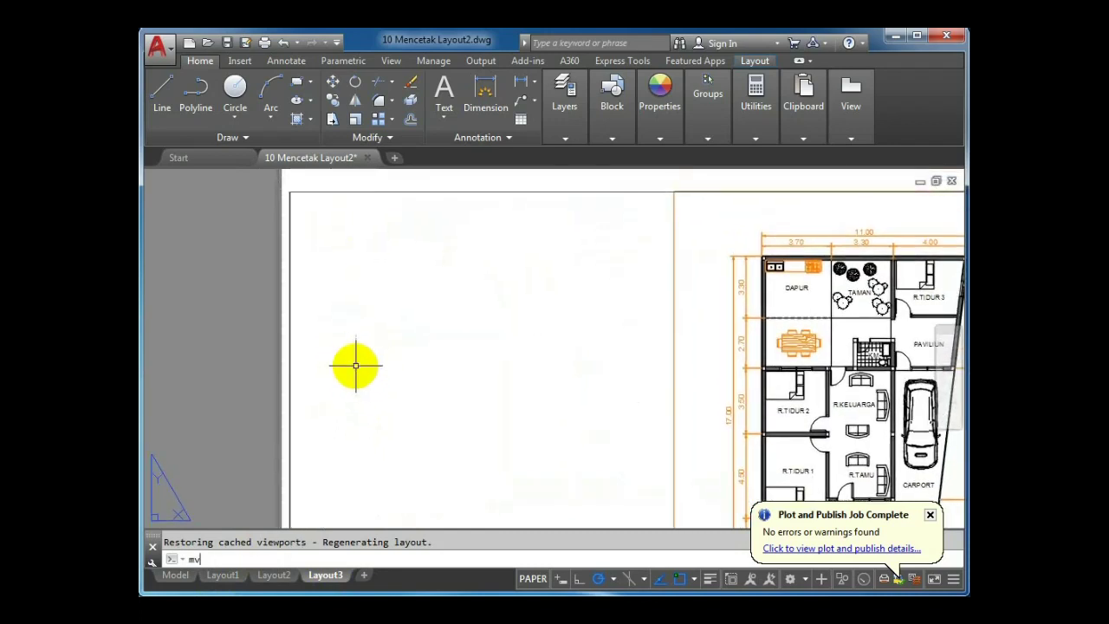
pyautogui.press('Return')
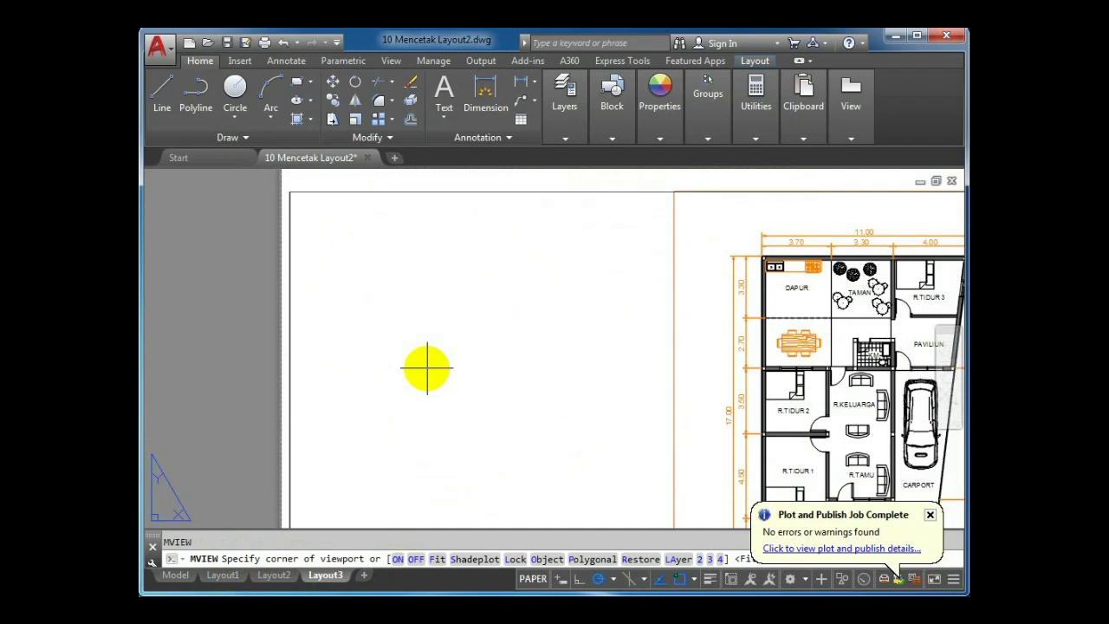
pyautogui.scroll(-2, 407, 282)
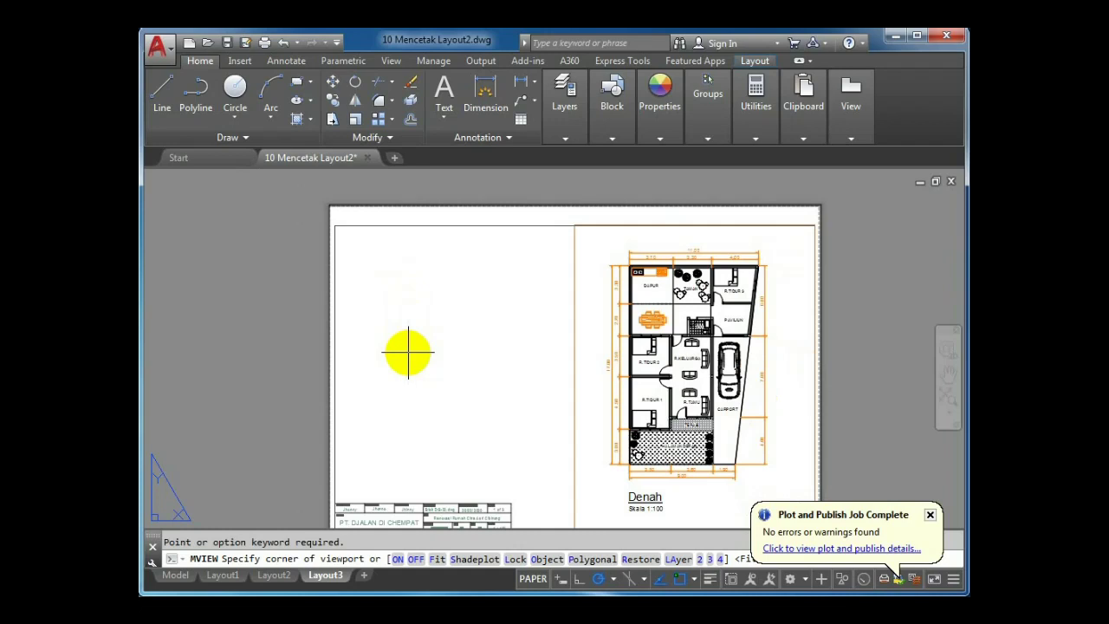
pyautogui.click(929, 515)
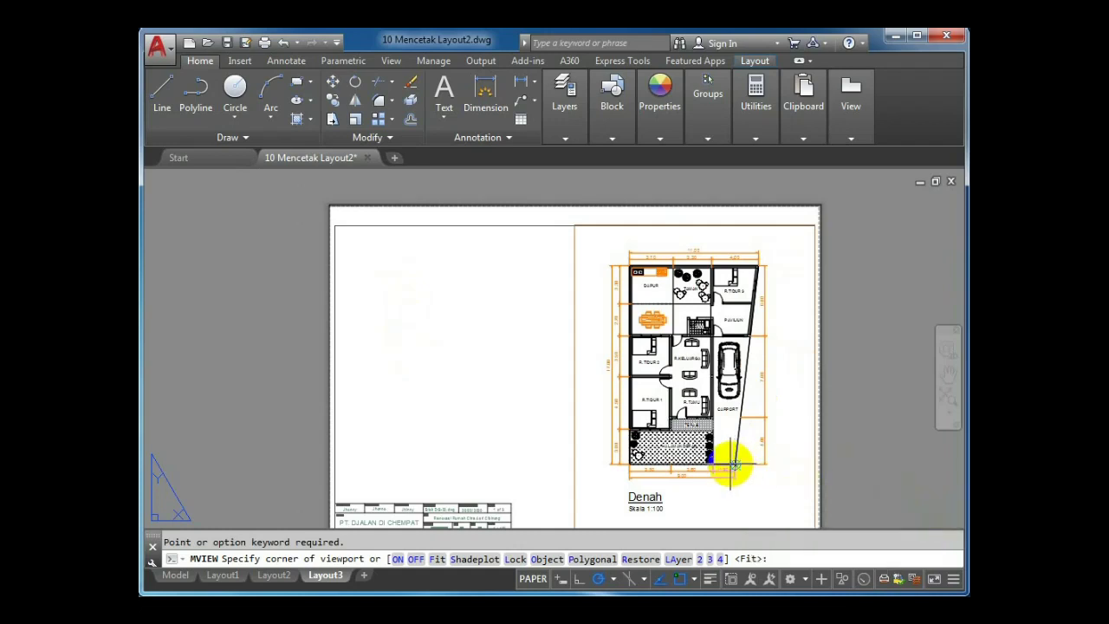
pyautogui.click(574, 225)
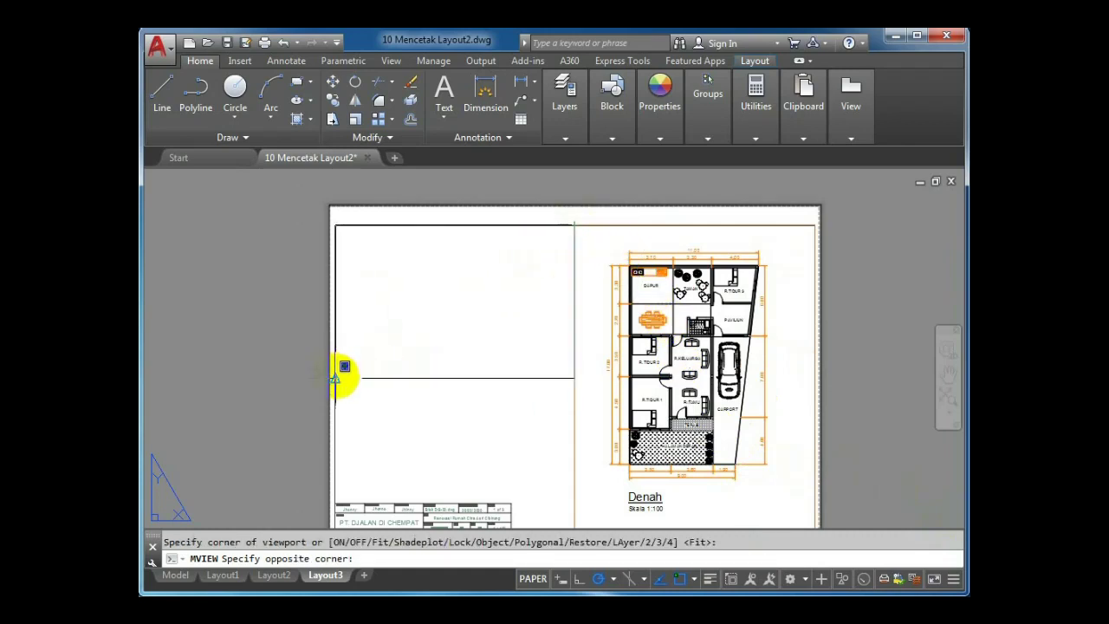
pyautogui.click(335, 378)
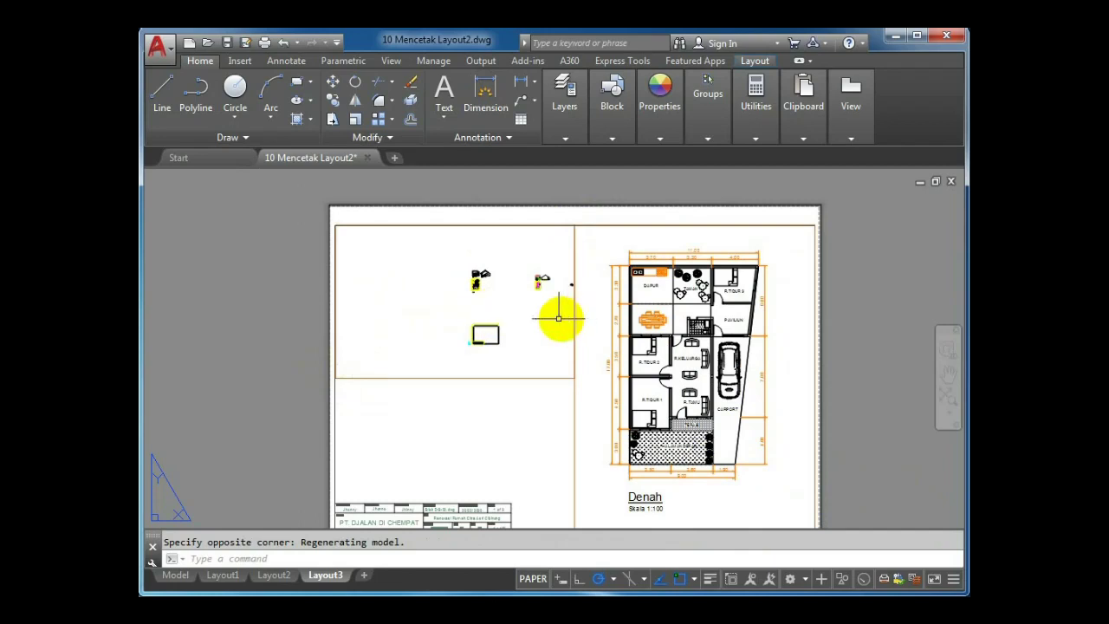
# Activate the new upper-left viewport and show the Tampak Depan elevation at a zoom scale of 10xp
pyautogui.doubleClick(486, 306)
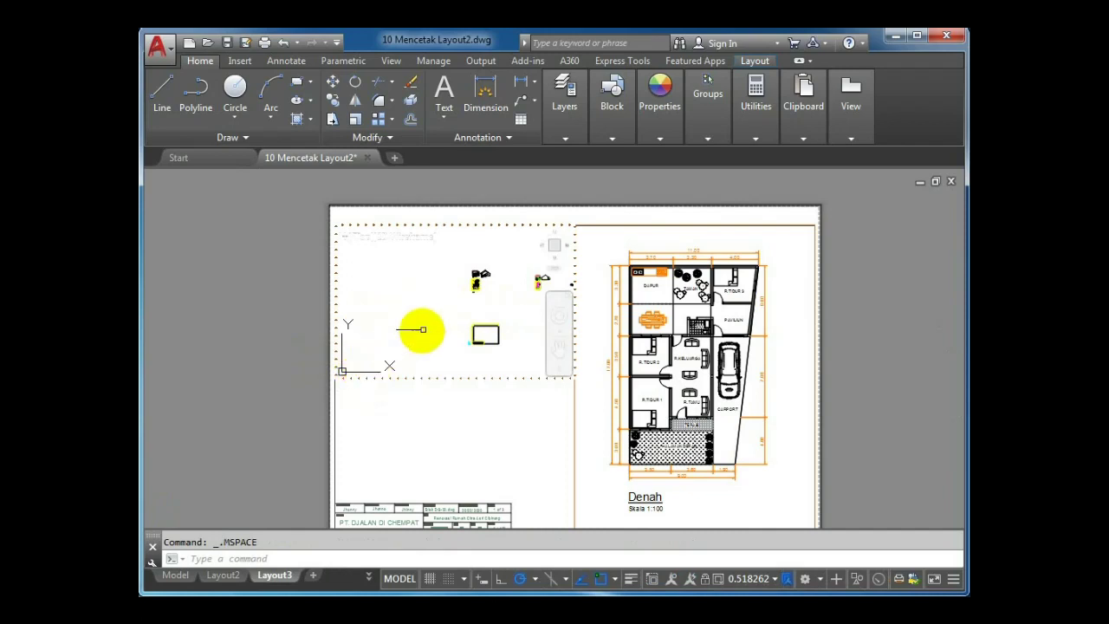
pyautogui.scroll(6, 468, 303)
pyautogui.scroll(2, 474, 290)
pyautogui.moveTo(486, 270); pyautogui.dragTo(448, 305, button='middle')
pyautogui.scroll(4, 446, 298)
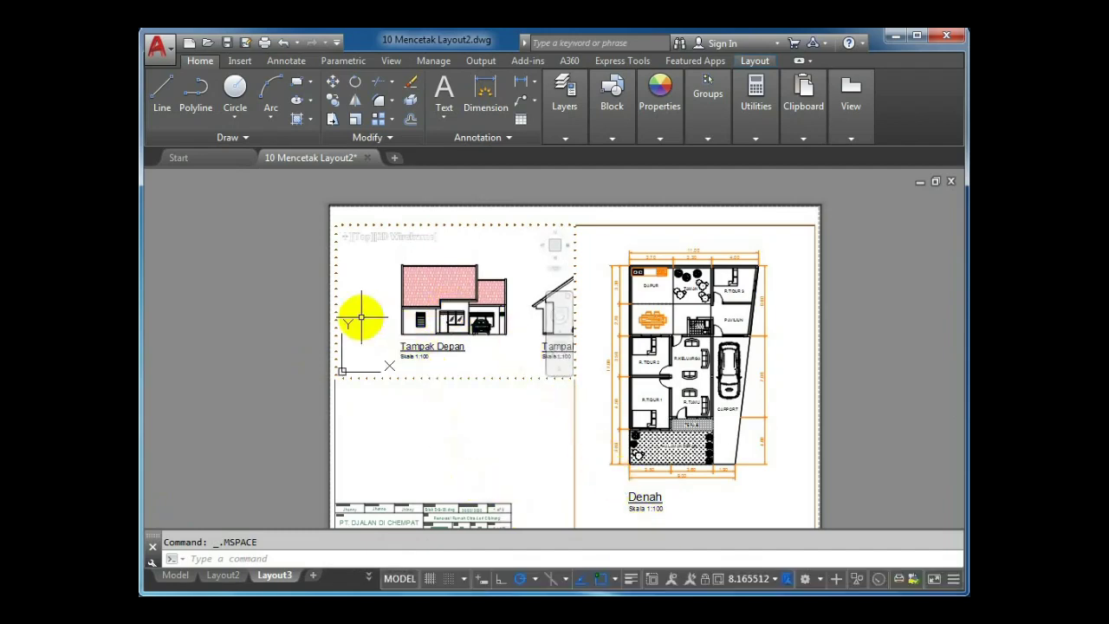
pyautogui.press('Return')
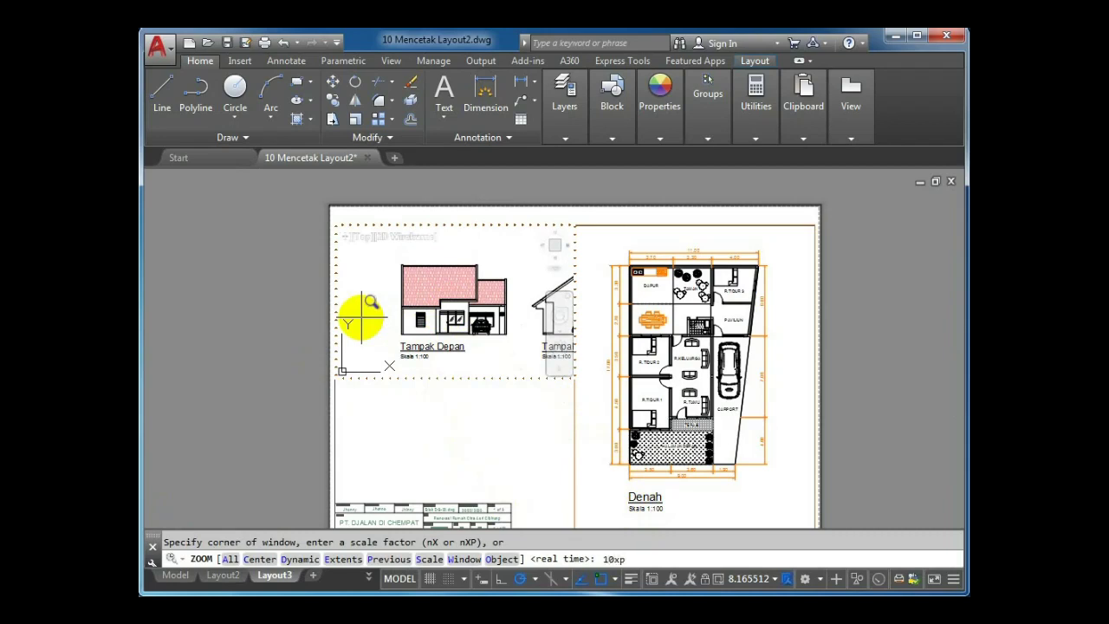
pyautogui.moveTo(363, 319); pyautogui.dragTo(364, 317)
pyautogui.press('Escape')
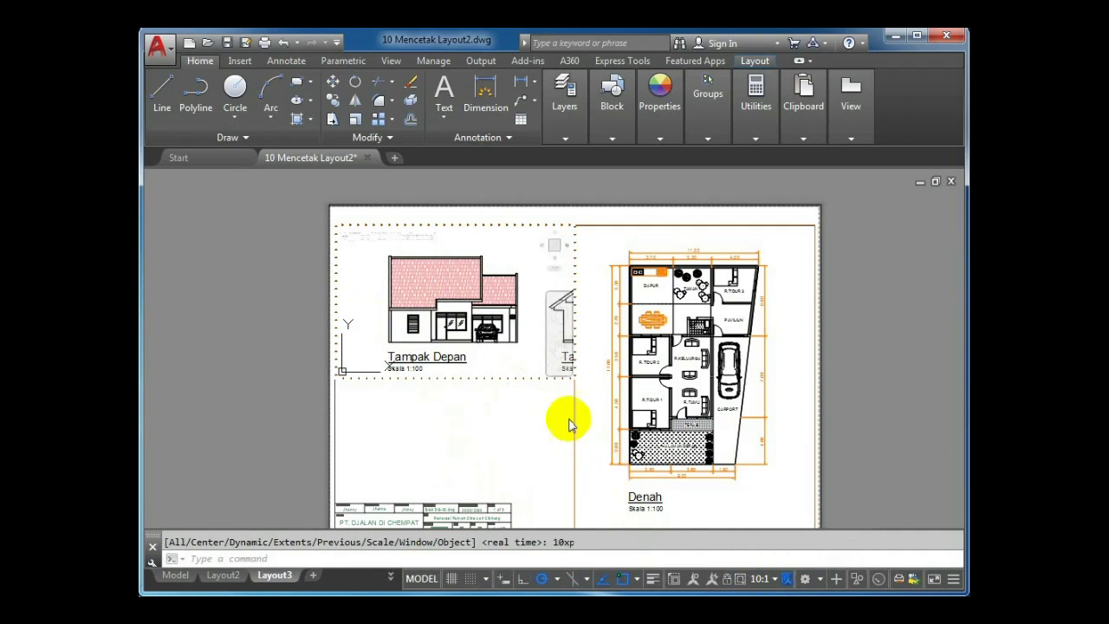
# Reposition the Tampak Depan elevation within its viewport, then lock the viewport and return to paper space
pyautogui.moveTo(484, 333); pyautogui.dragTo(491, 327, button='middle')
pyautogui.scroll(2, 491, 327)
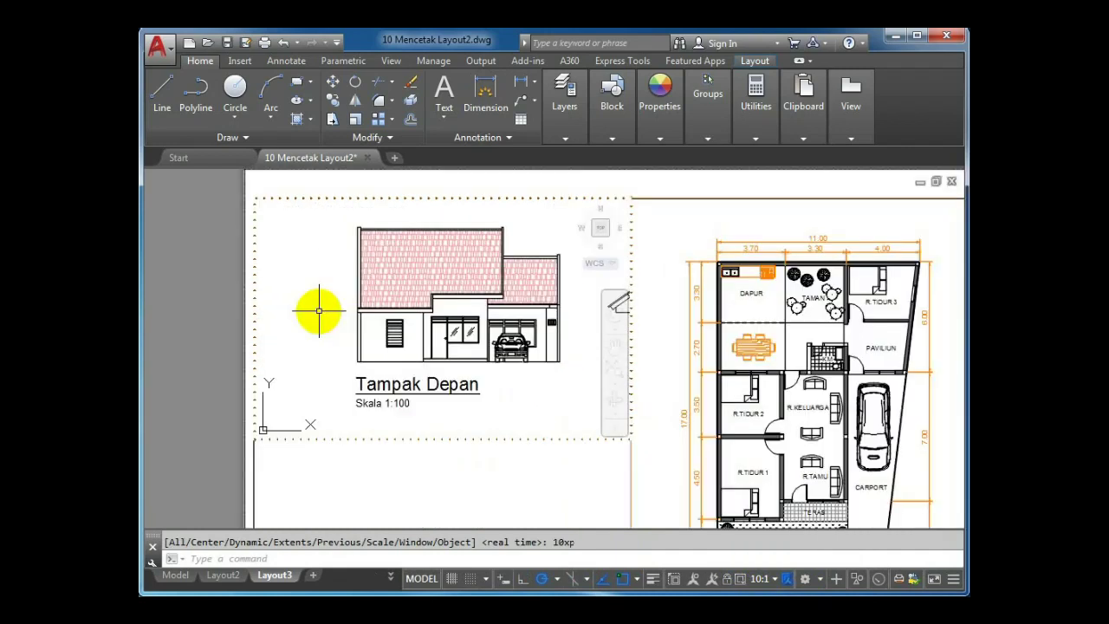
pyautogui.click(724, 581)
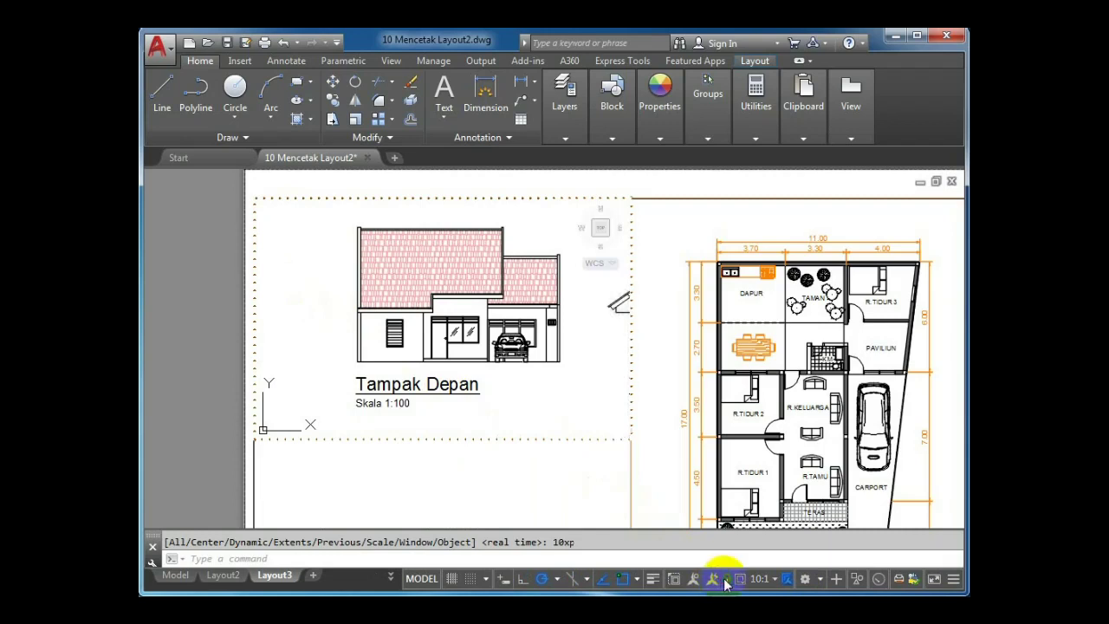
pyautogui.doubleClick(199, 312)
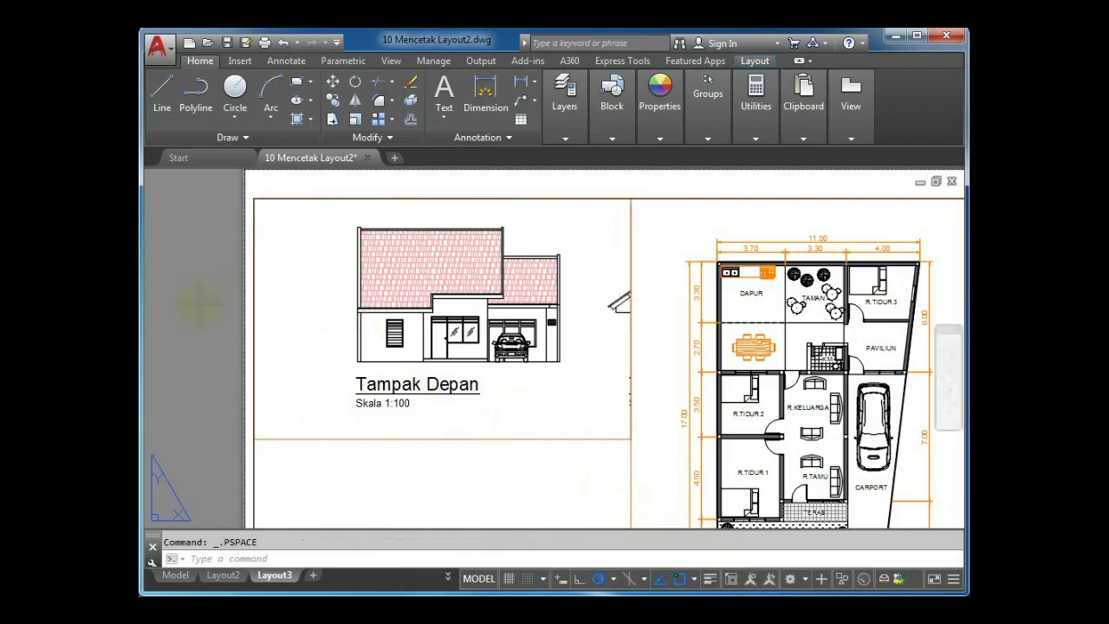
# Create a closed polygonal MVIEW viewport below Tampak Depan, following the title block's top and right edges and the Denah viewport's left edge
pyautogui.scroll(-4, 272, 228)
pyautogui.scroll(2, 272, 360)
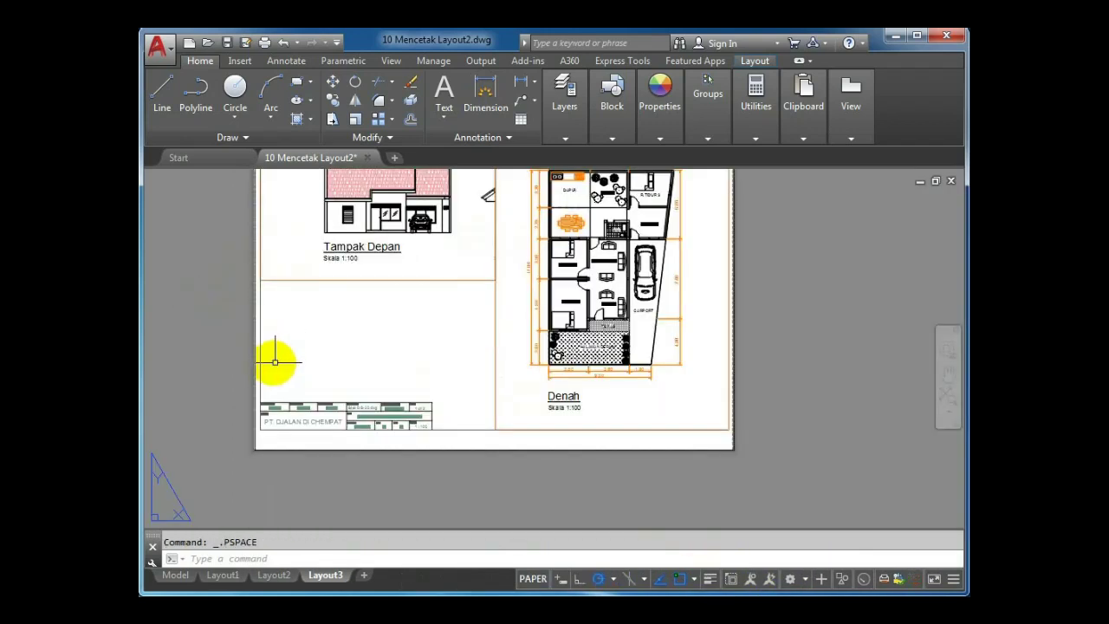
pyautogui.scroll(2, 275, 361)
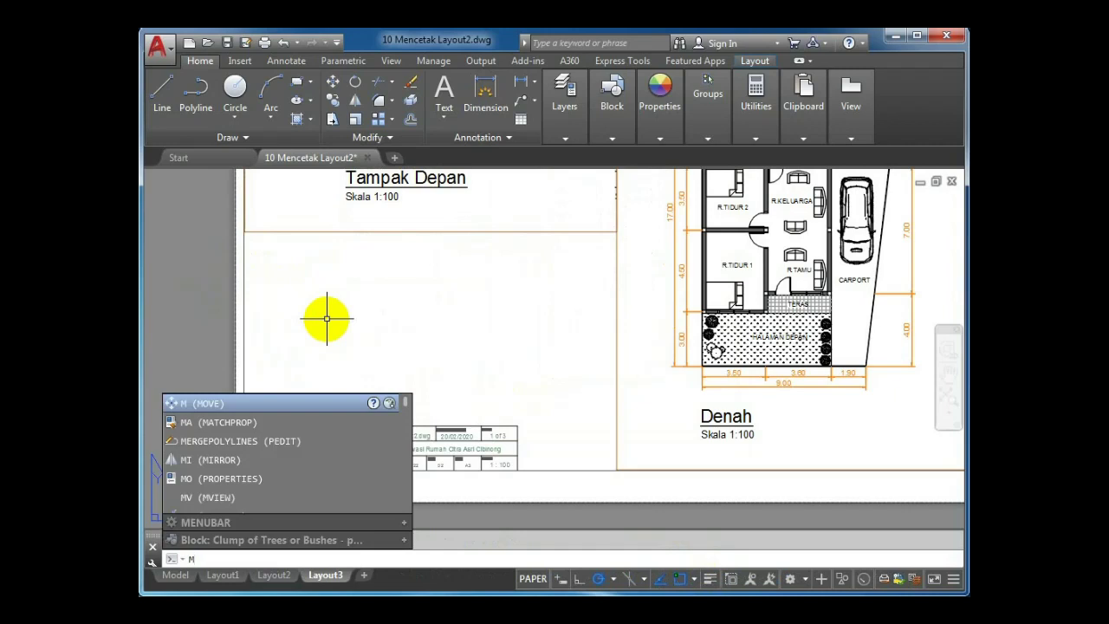
pyautogui.press('Return')
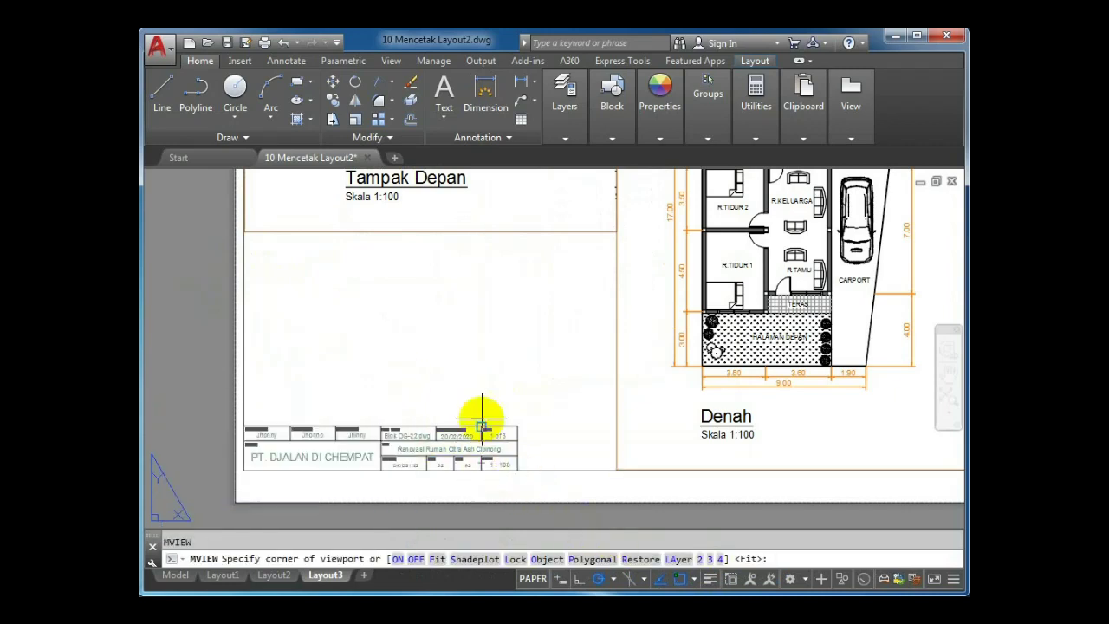
pyautogui.click(577, 560)
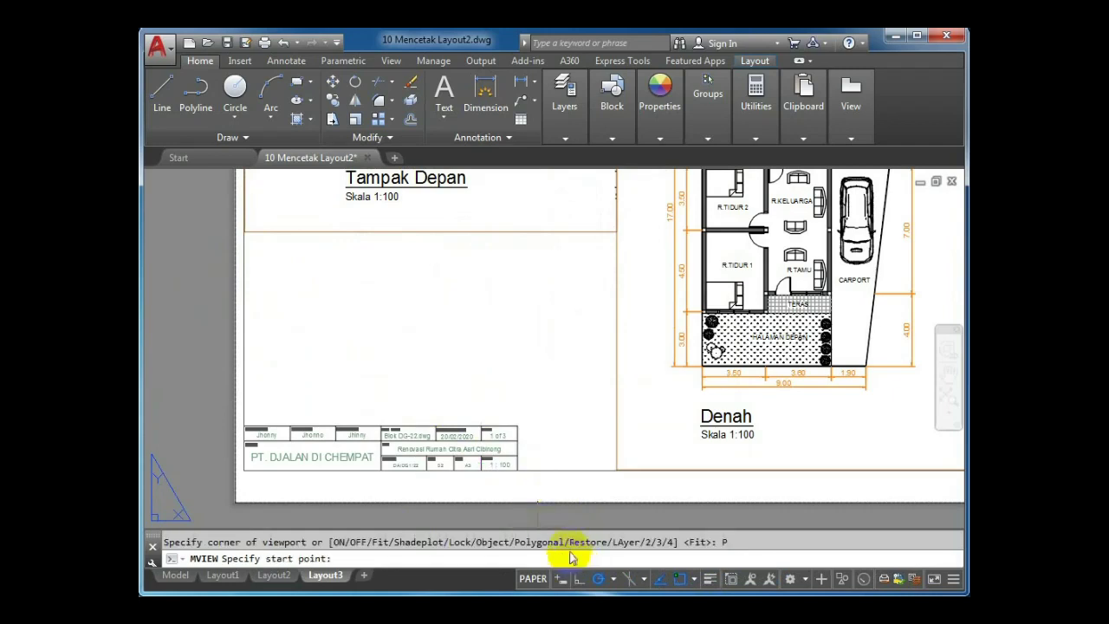
pyautogui.click(251, 232)
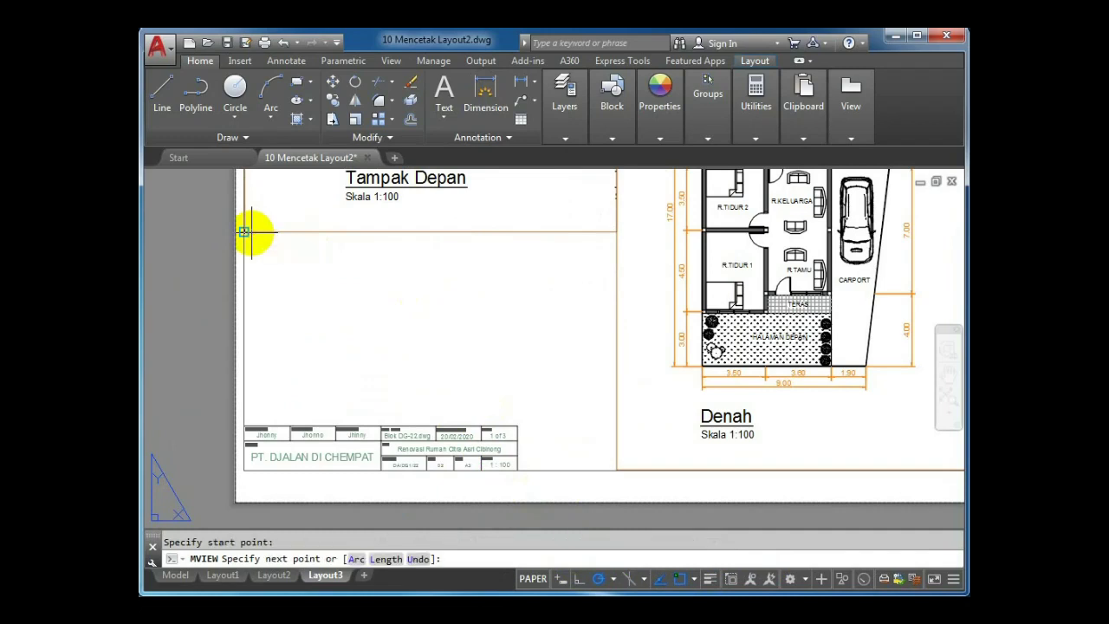
pyautogui.click(243, 424)
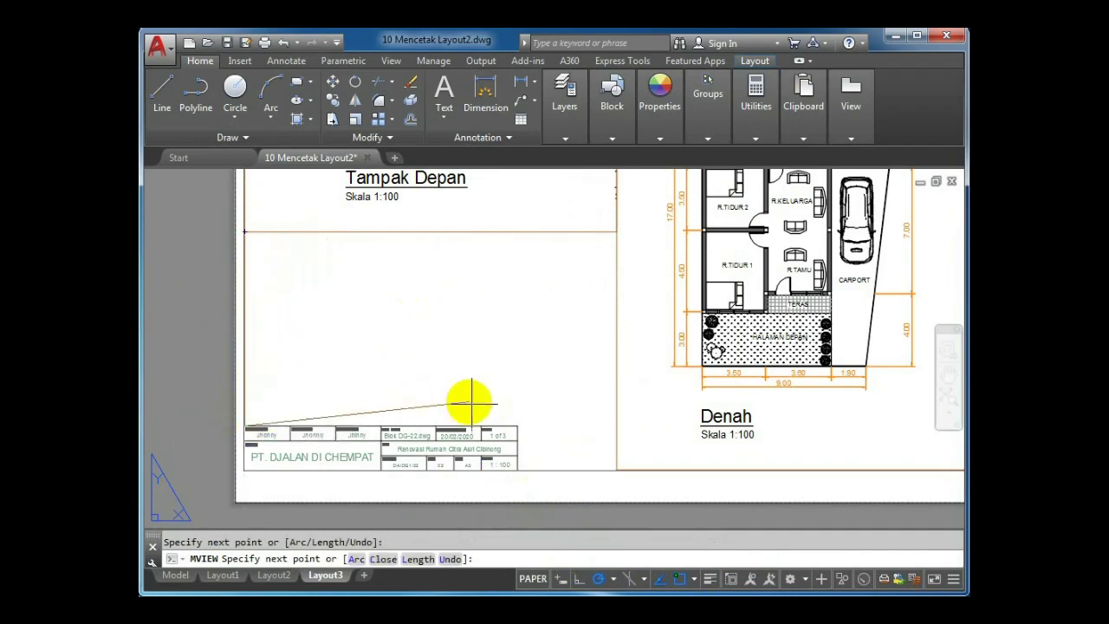
pyautogui.click(518, 438)
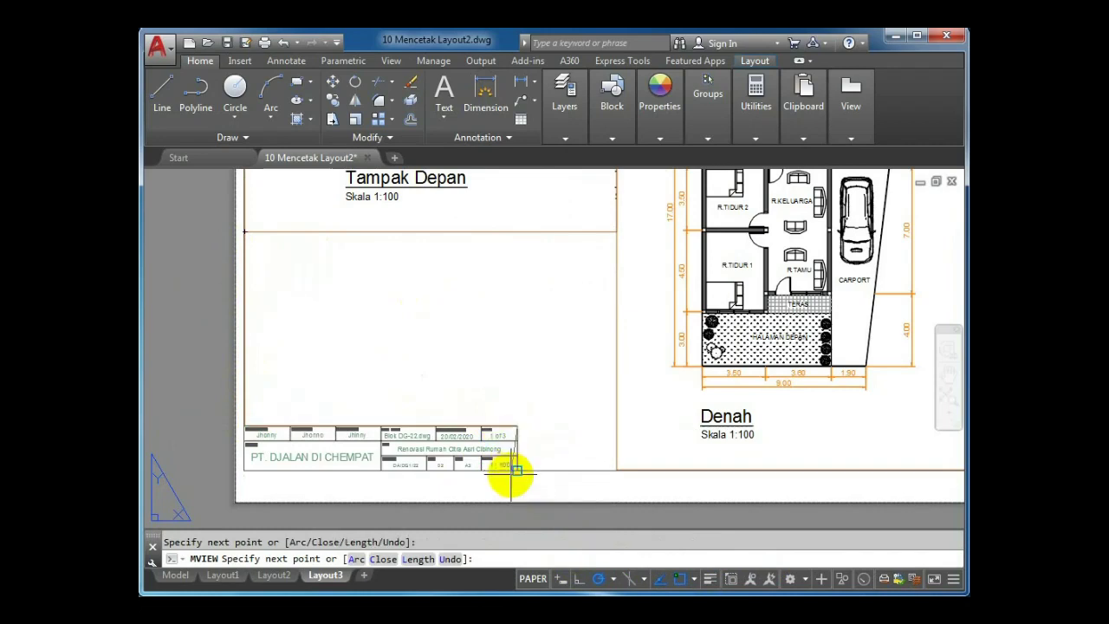
pyautogui.click(512, 473)
pyautogui.click(617, 469)
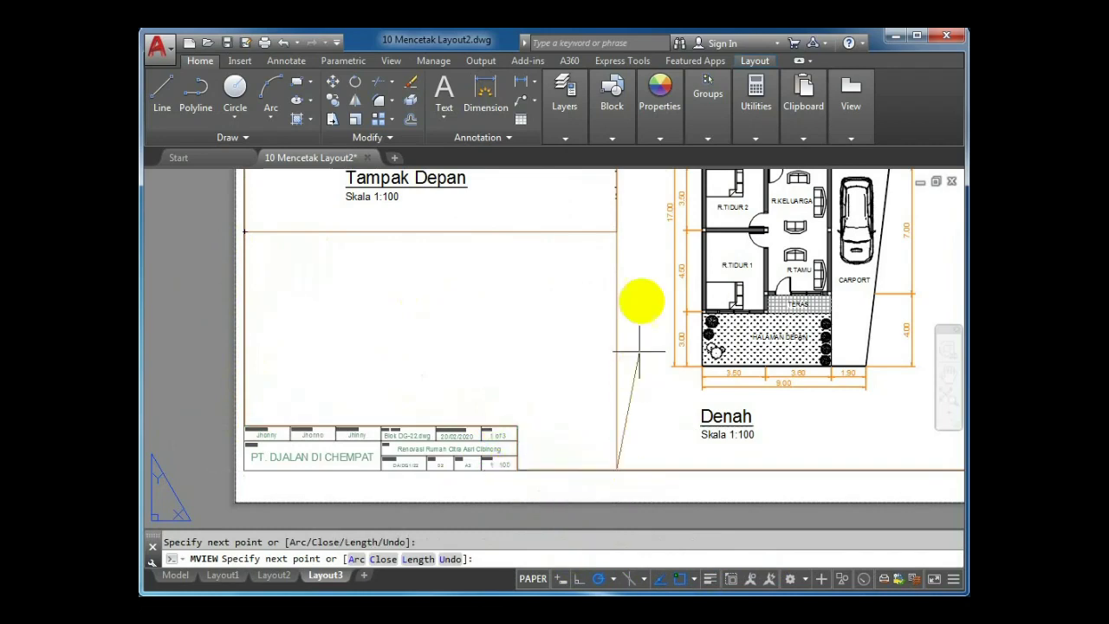
pyautogui.click(616, 232)
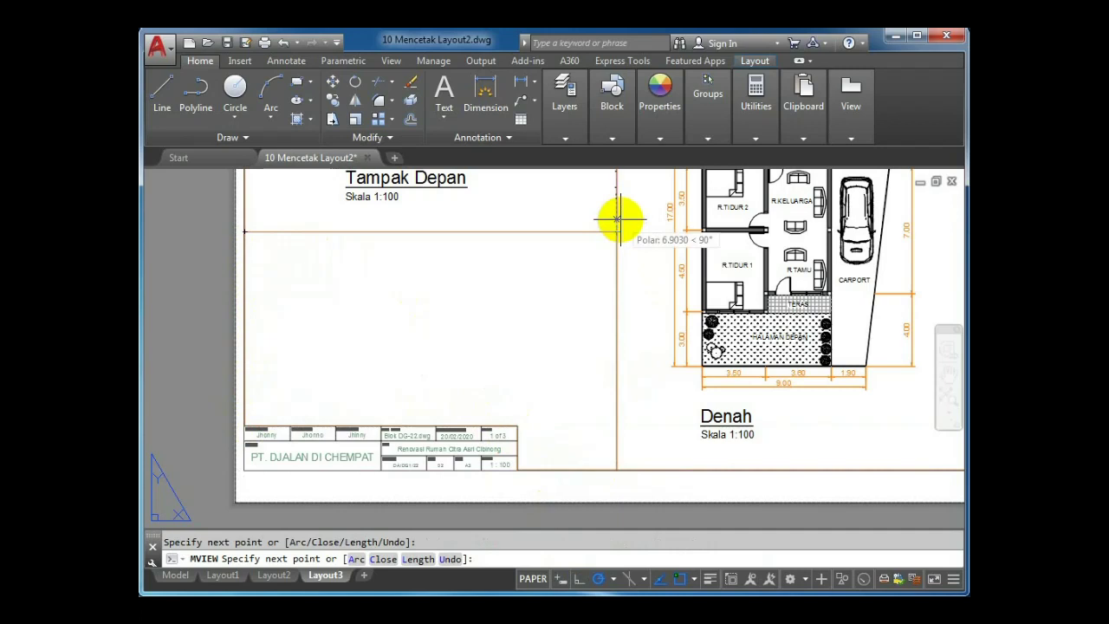
pyautogui.write('c')
pyautogui.press('Return')
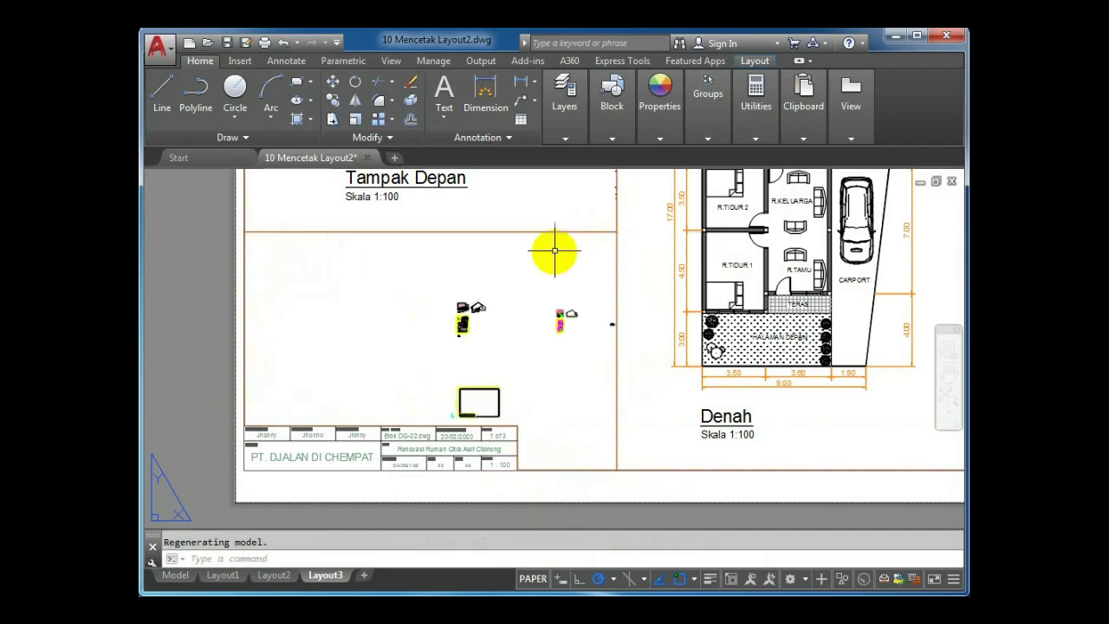
# Activate the polygonal viewport and frame the Tampak Samping elevation in it
pyautogui.scroll(4, 465, 312)
pyautogui.scroll(-4, 465, 312)
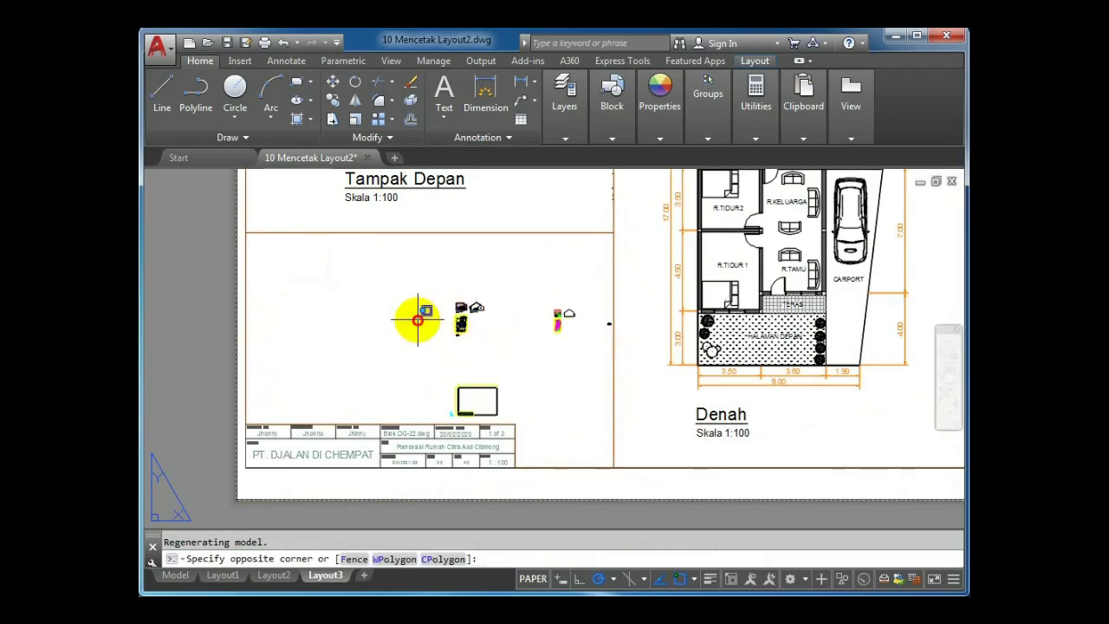
pyautogui.doubleClick(425, 315)
pyautogui.scroll(6, 469, 305)
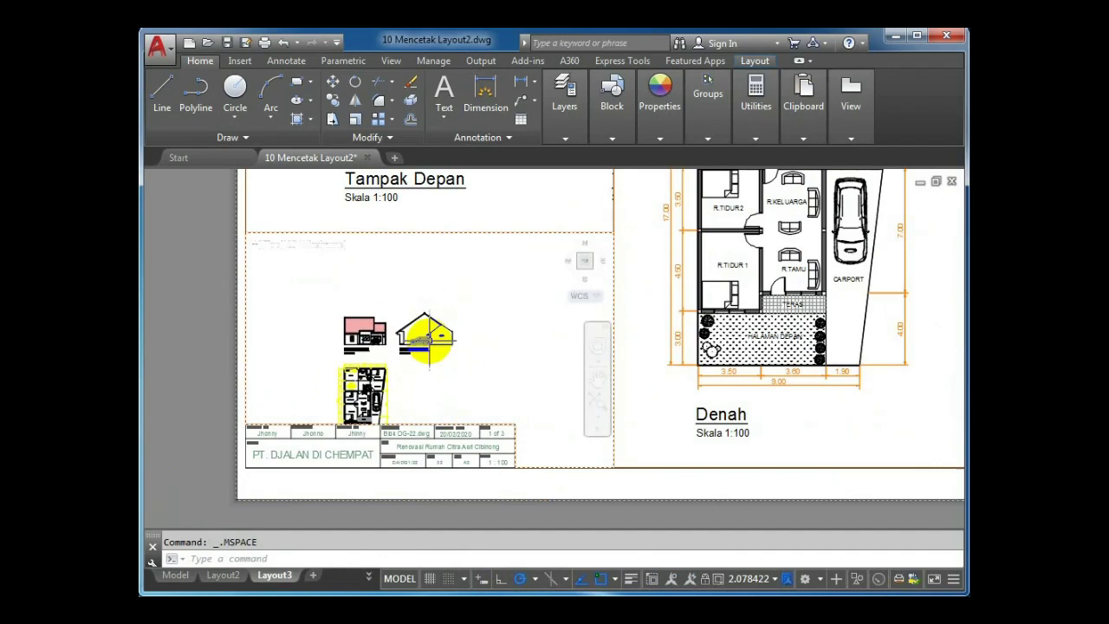
pyautogui.scroll(4, 427, 337)
pyautogui.scroll(3, 382, 308)
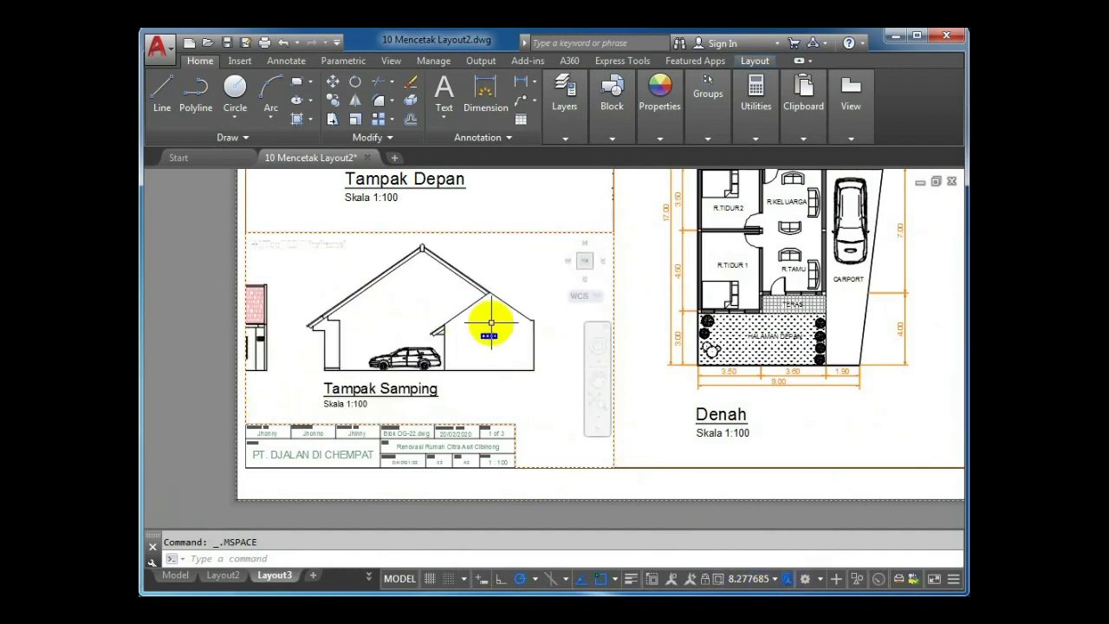
# Scale the Tampak Samping viewport to 10xp, lock it and return to paper space
pyautogui.press('Return')
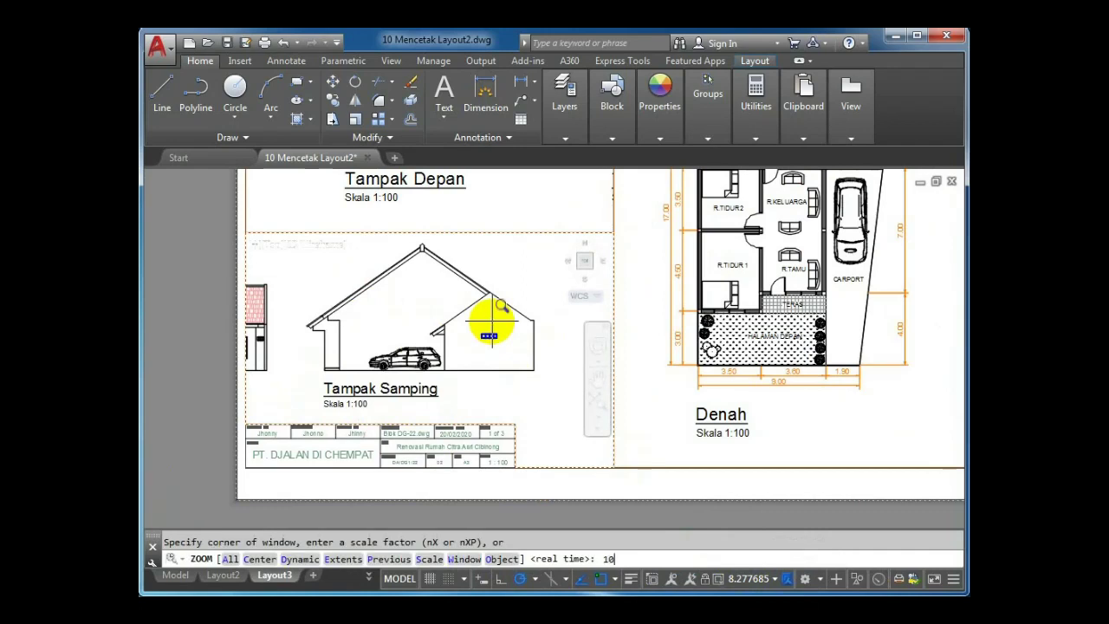
pyautogui.press('Return')
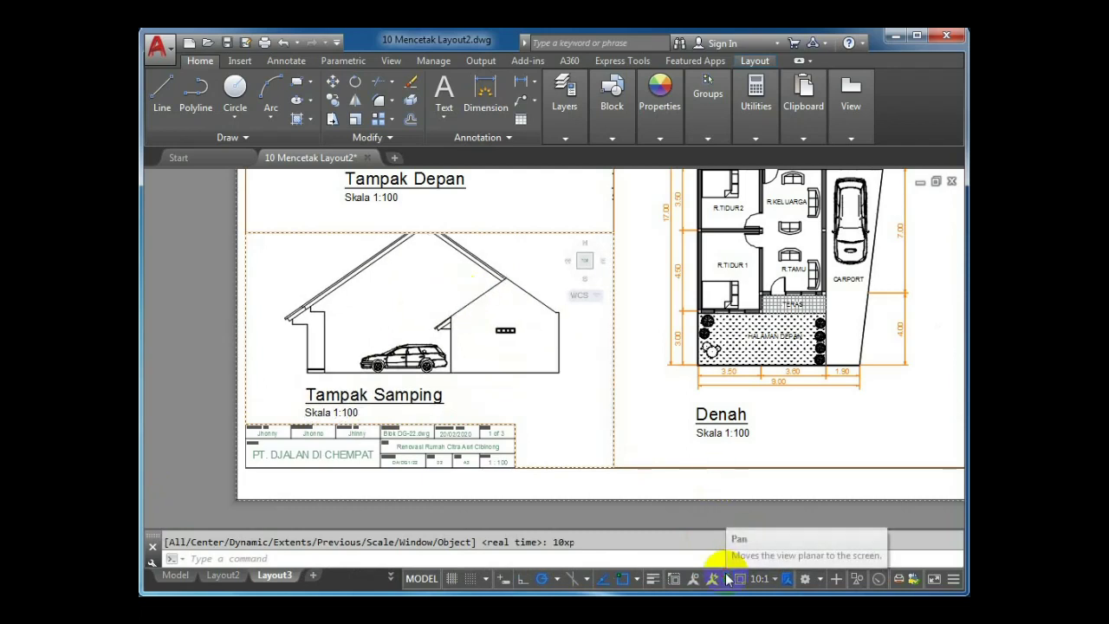
pyautogui.doubleClick(201, 390)
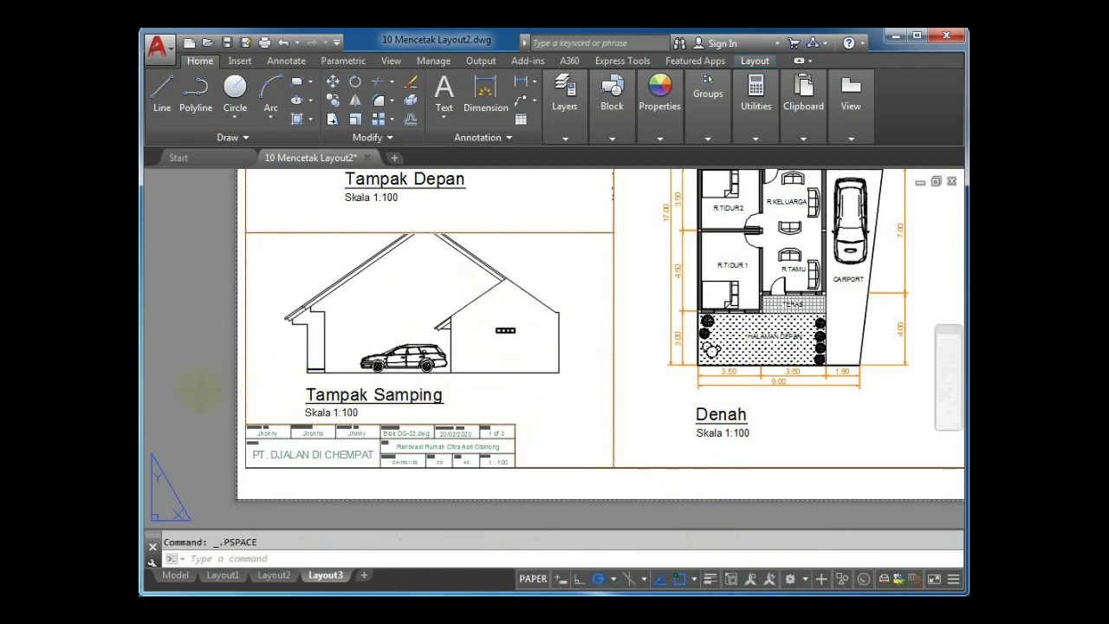
# Unlock the Tampak Depan viewport, shift its elevation slightly upward, relock the viewport and return to paper space
pyautogui.scroll(-2, 201, 390)
pyautogui.scroll(2, 235, 334)
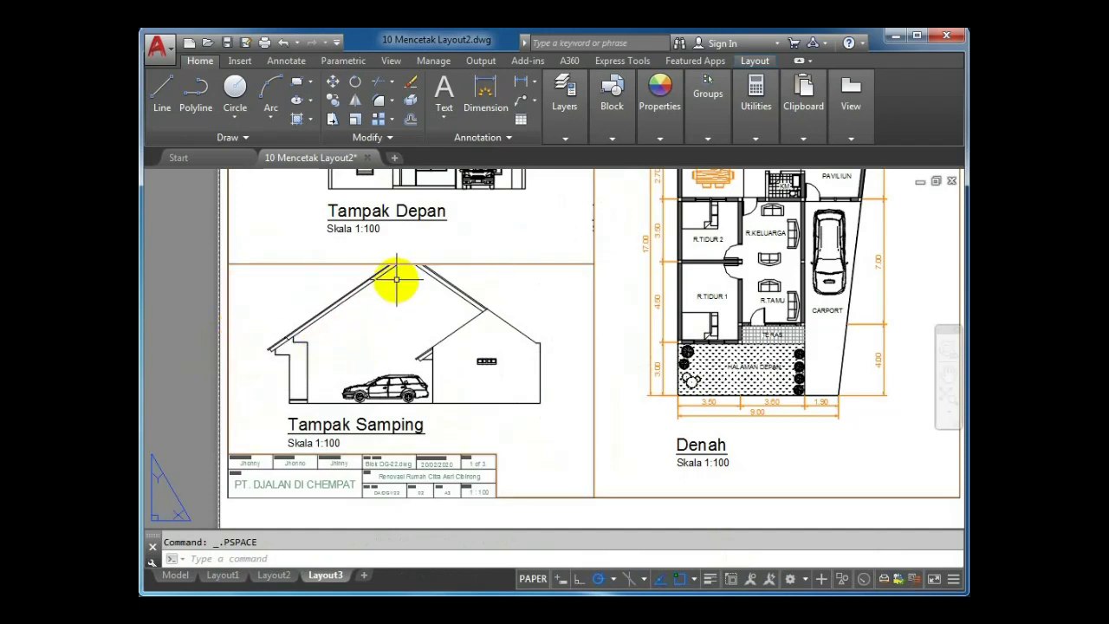
pyautogui.scroll(-3, 396, 279)
pyautogui.scroll(3, 389, 277)
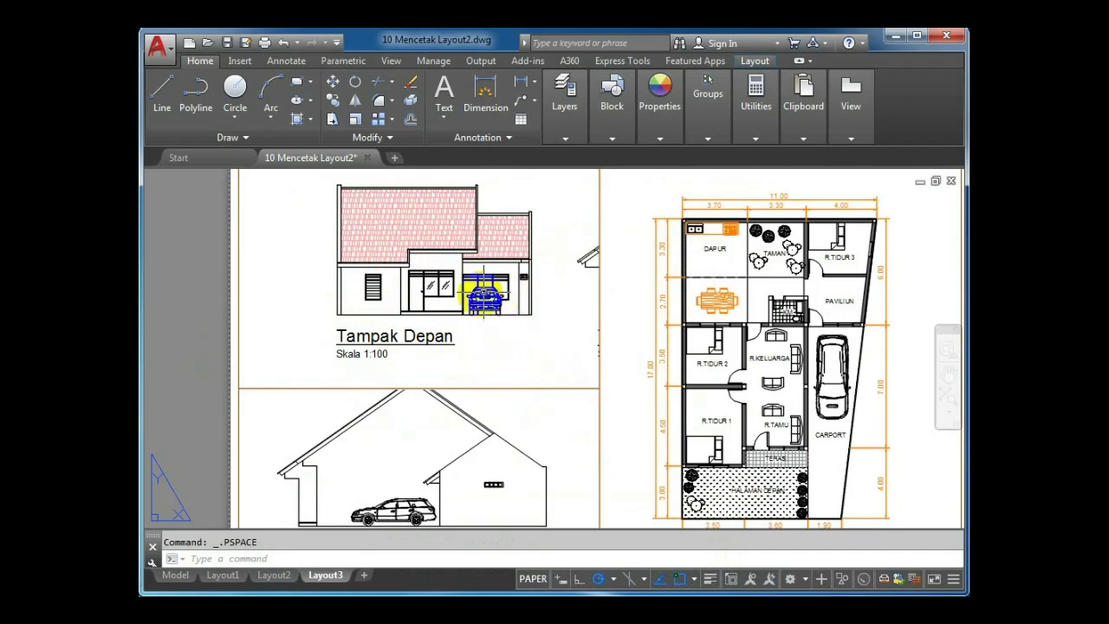
pyautogui.doubleClick(503, 344)
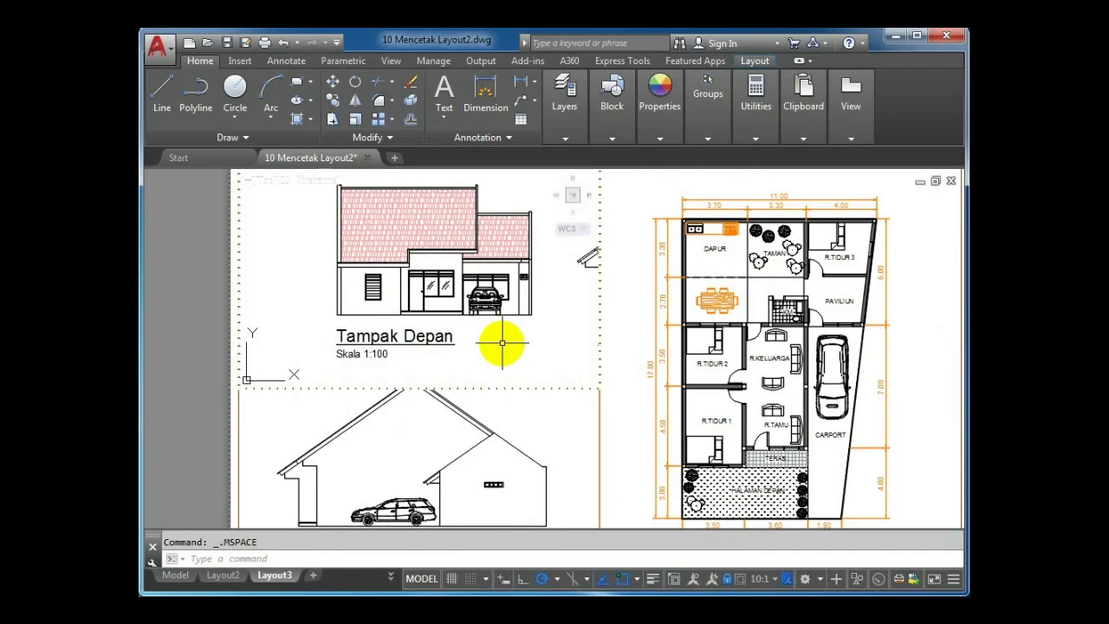
pyautogui.click(726, 582)
pyautogui.moveTo(487, 344); pyautogui.dragTo(487, 327, button='middle')
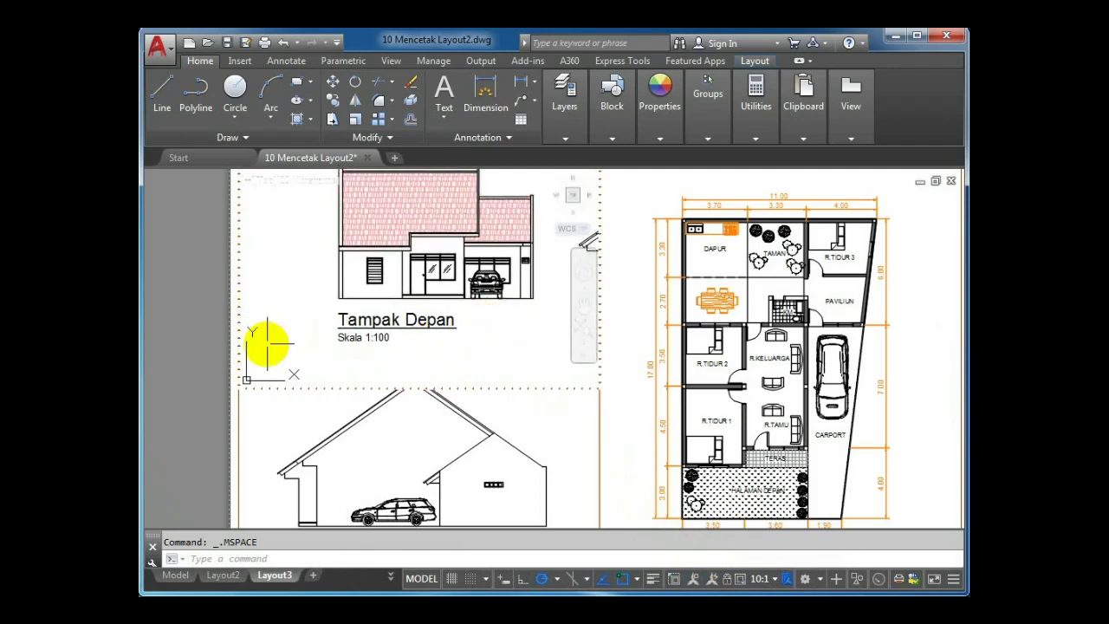
pyautogui.click(733, 580)
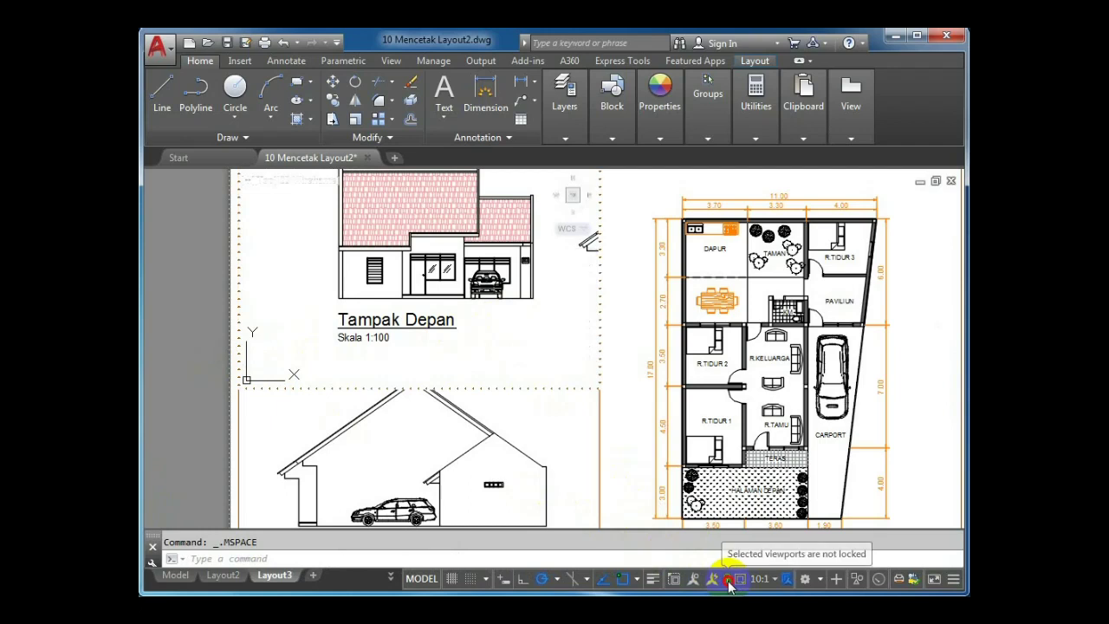
pyautogui.doubleClick(204, 332)
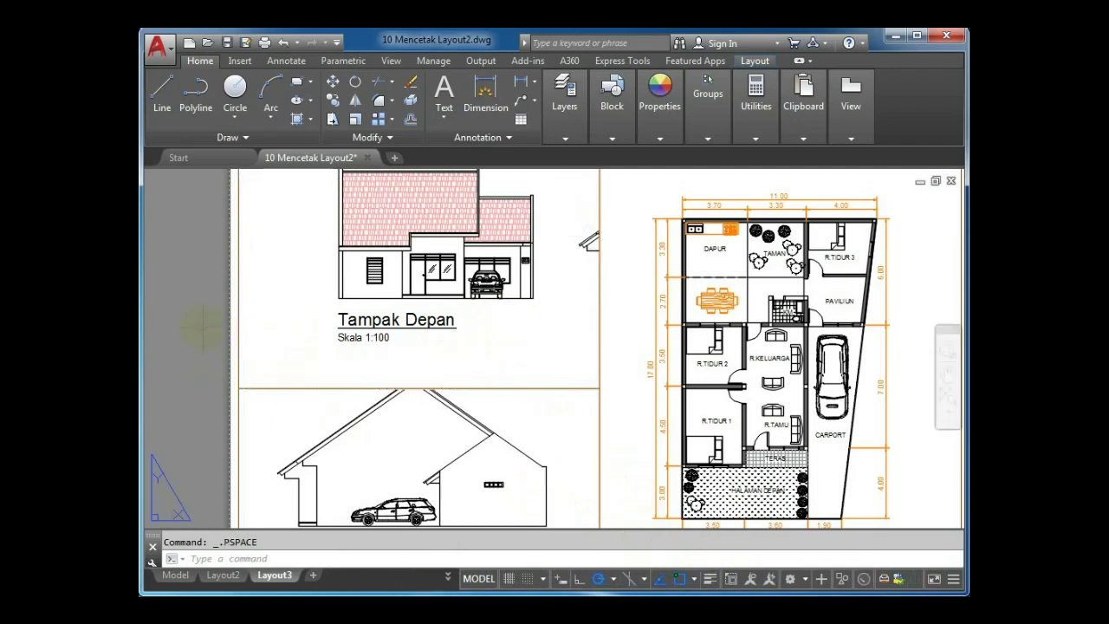
# Raise the Tampak Samping viewport's top edge about 13 mm and align the Tampak Depan viewport's bottom edge to it
pyautogui.click(495, 403)
pyautogui.click(489, 364)
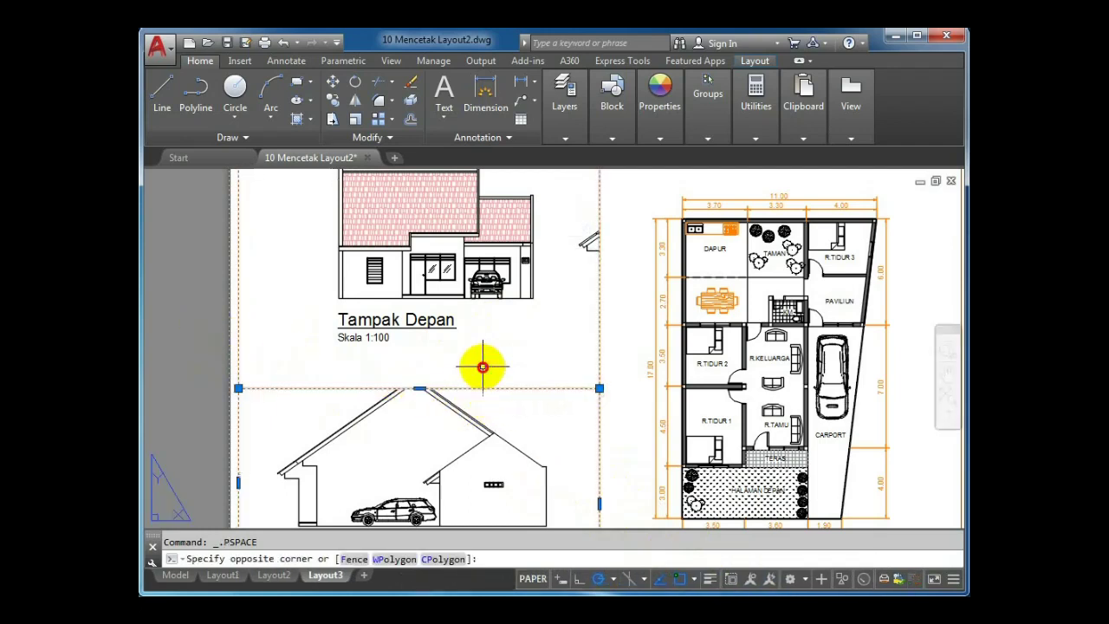
pyautogui.click(419, 387)
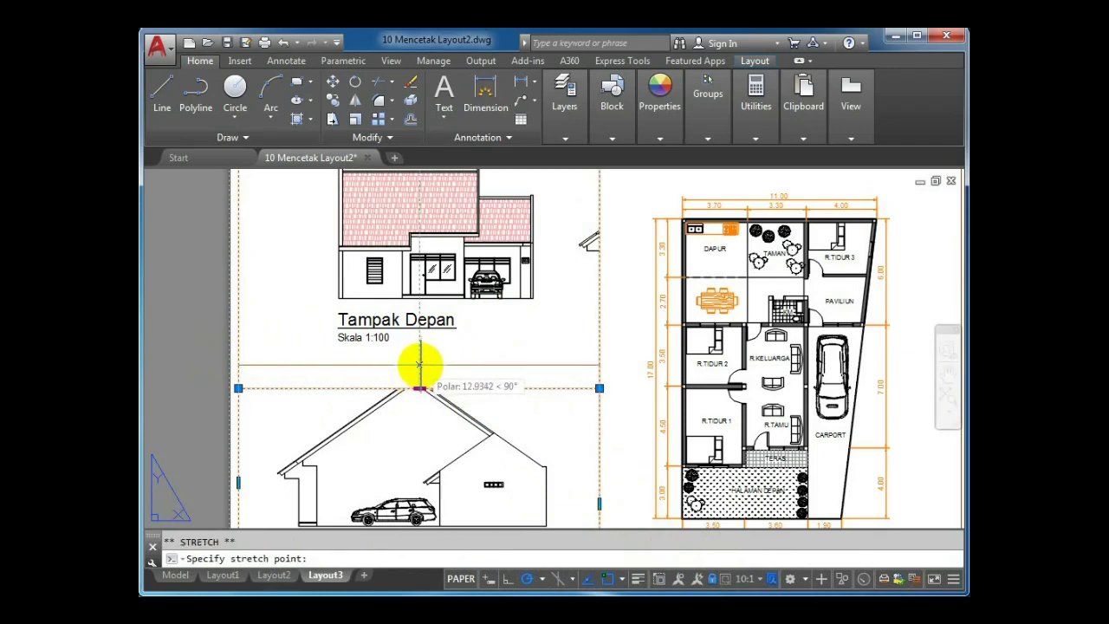
pyautogui.click(420, 365)
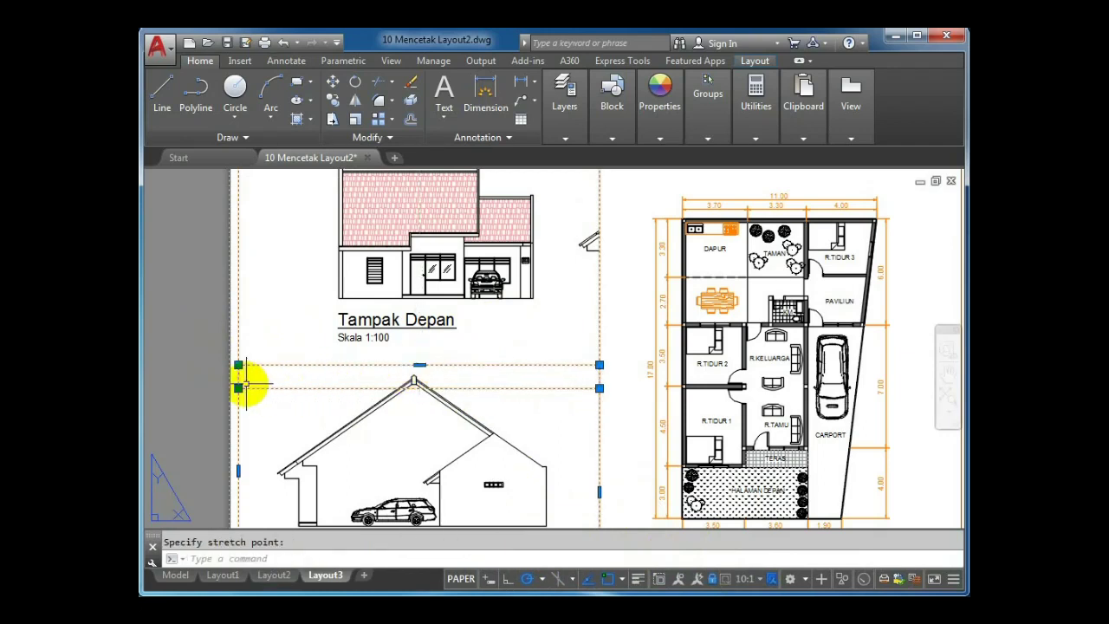
pyautogui.click(238, 365)
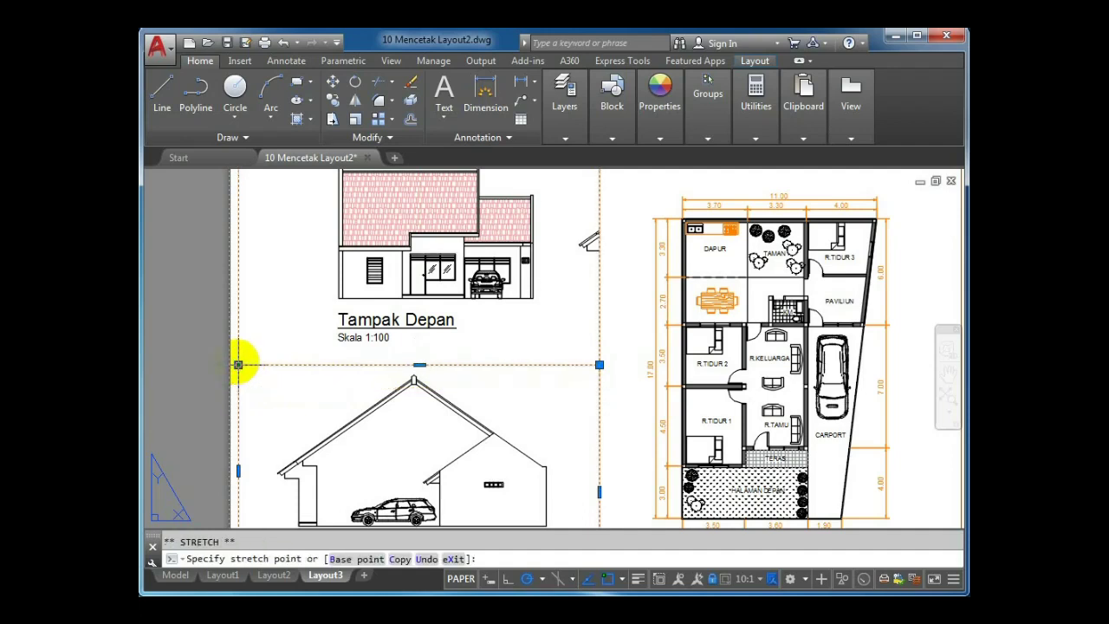
pyautogui.scroll(-2, 208, 347)
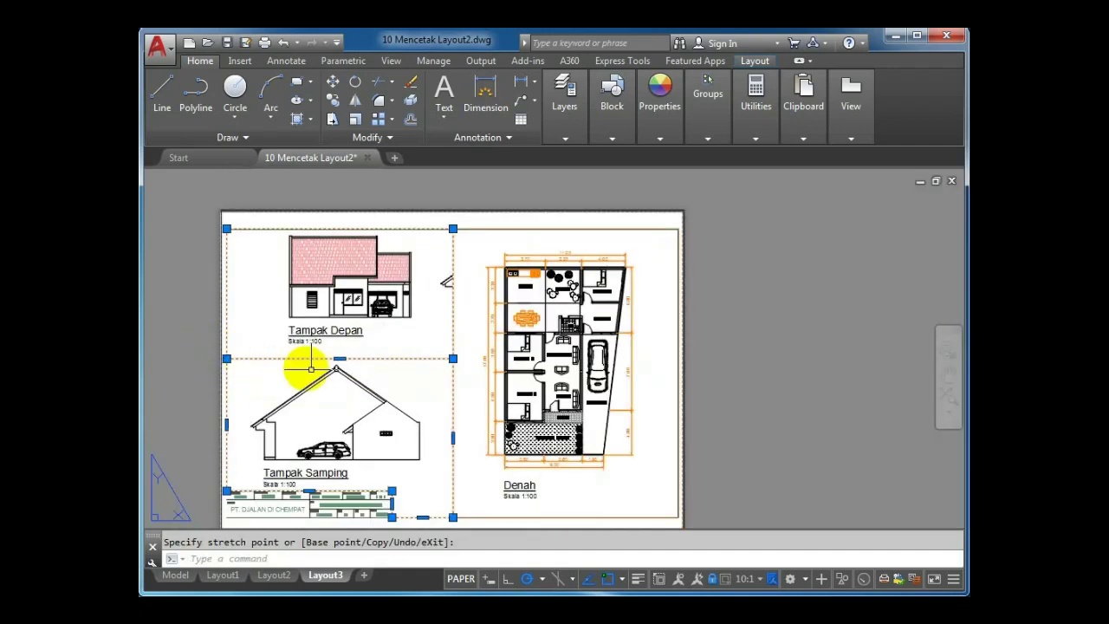
pyautogui.press('Escape')
pyautogui.press('Escape')
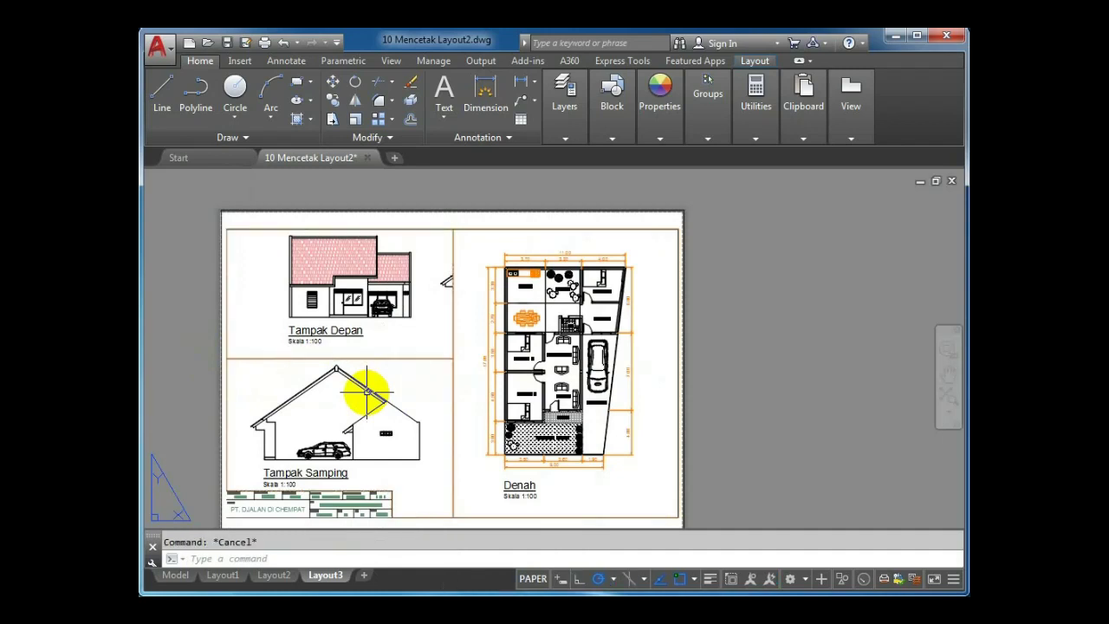
# Stretch the shared vertical border left of Denah slightly leftward, resizing all three viewports to hide the stray roof fragment beside Tampak Depan
pyautogui.scroll(2, 424, 294)
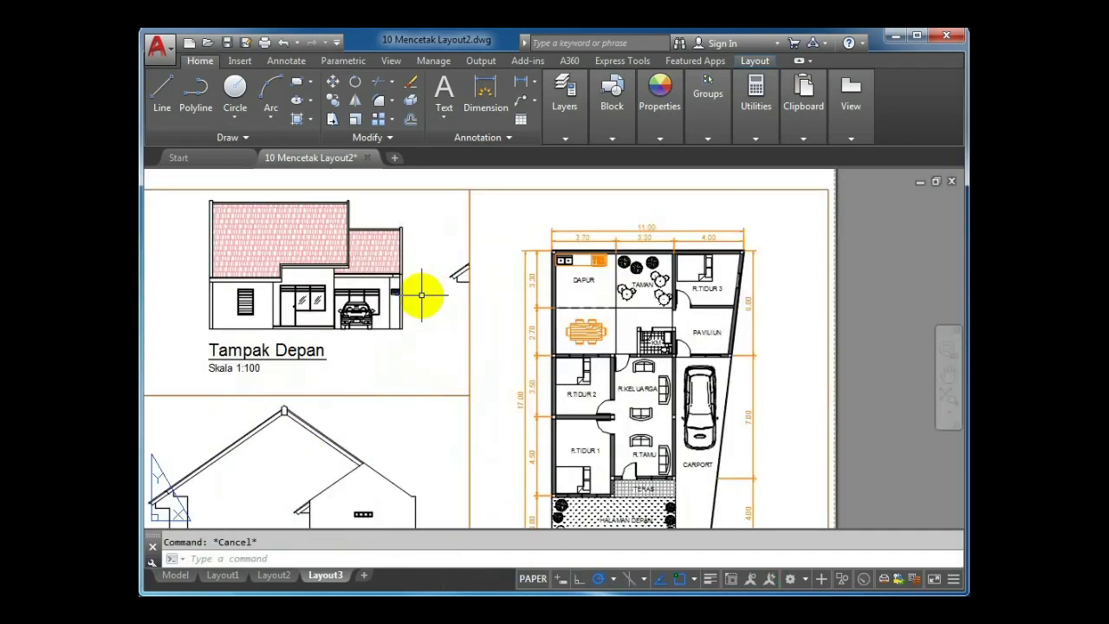
pyautogui.scroll(-2, 416, 270)
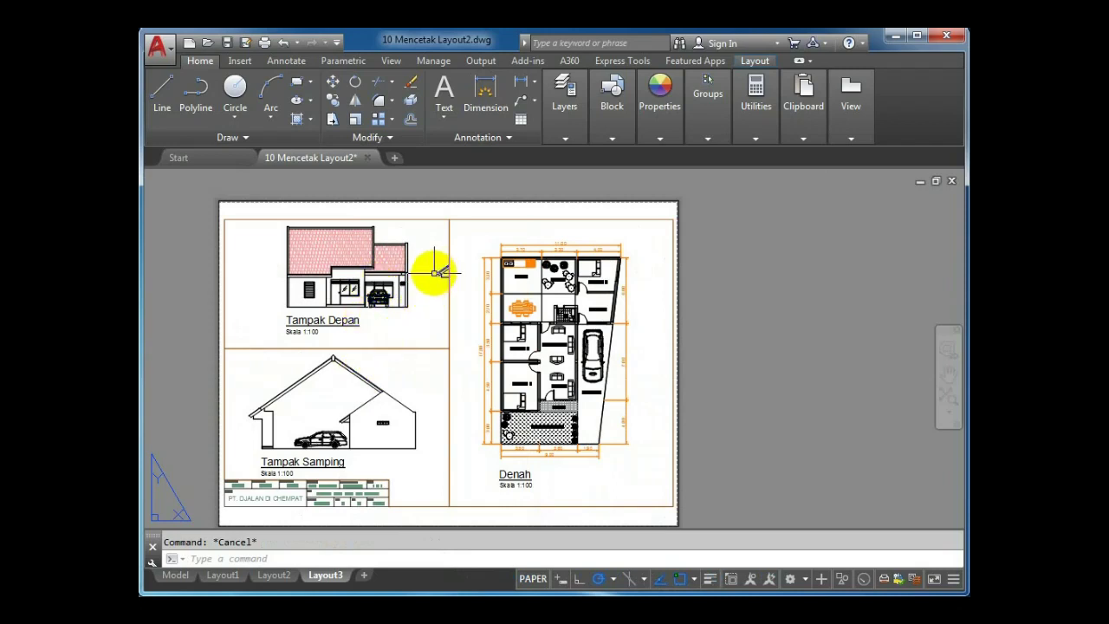
pyautogui.write('s')
pyautogui.press('Return')
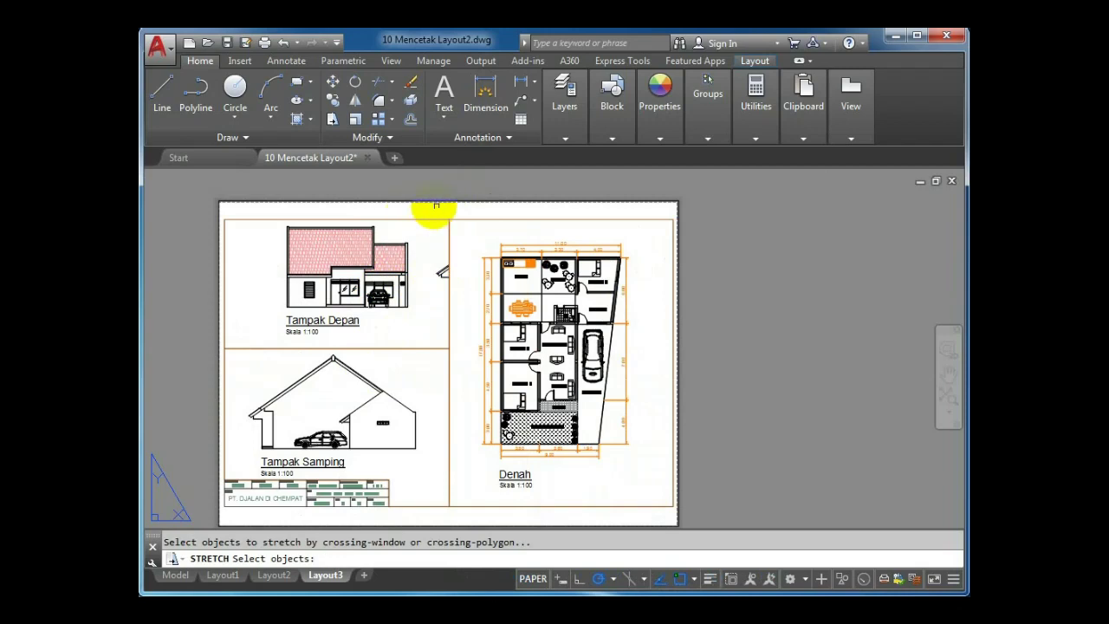
pyautogui.click(458, 210)
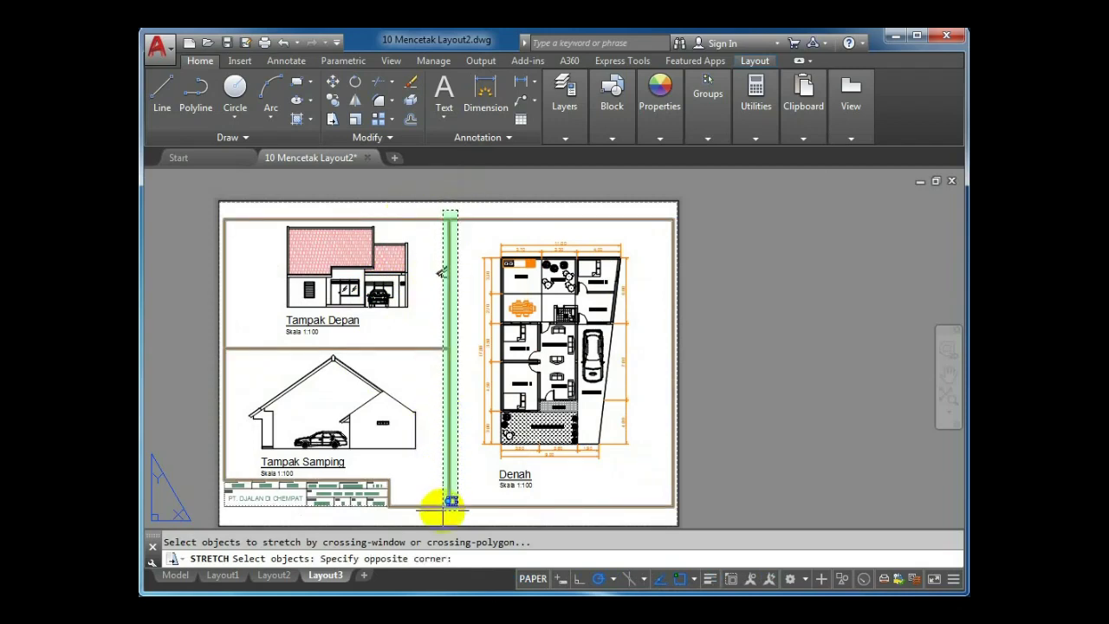
pyautogui.click(451, 504)
pyautogui.press('Return')
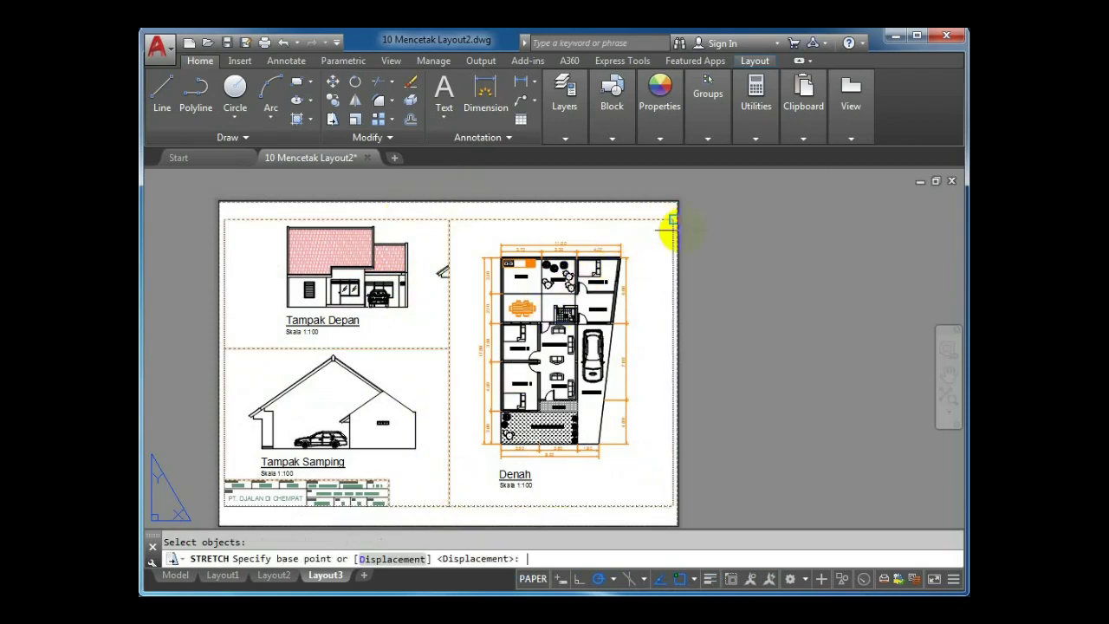
pyautogui.click(565, 173)
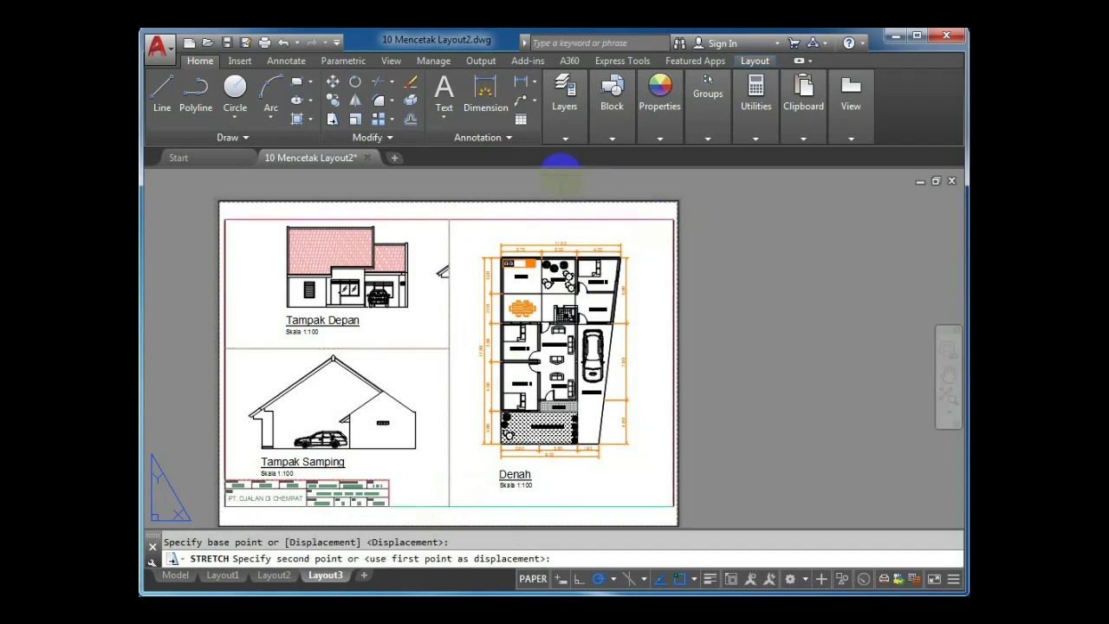
pyautogui.click(554, 173)
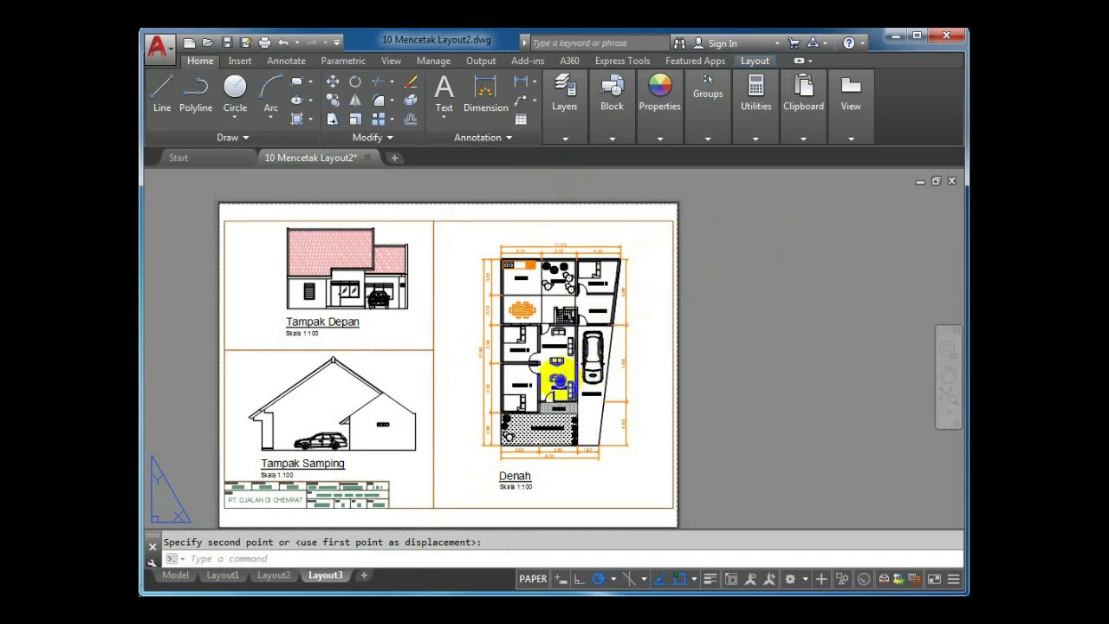
# Erase the polygonal Tampak Samping viewport above the title block
pyautogui.moveTo(558, 376); pyautogui.dragTo(638, 343, button='middle')
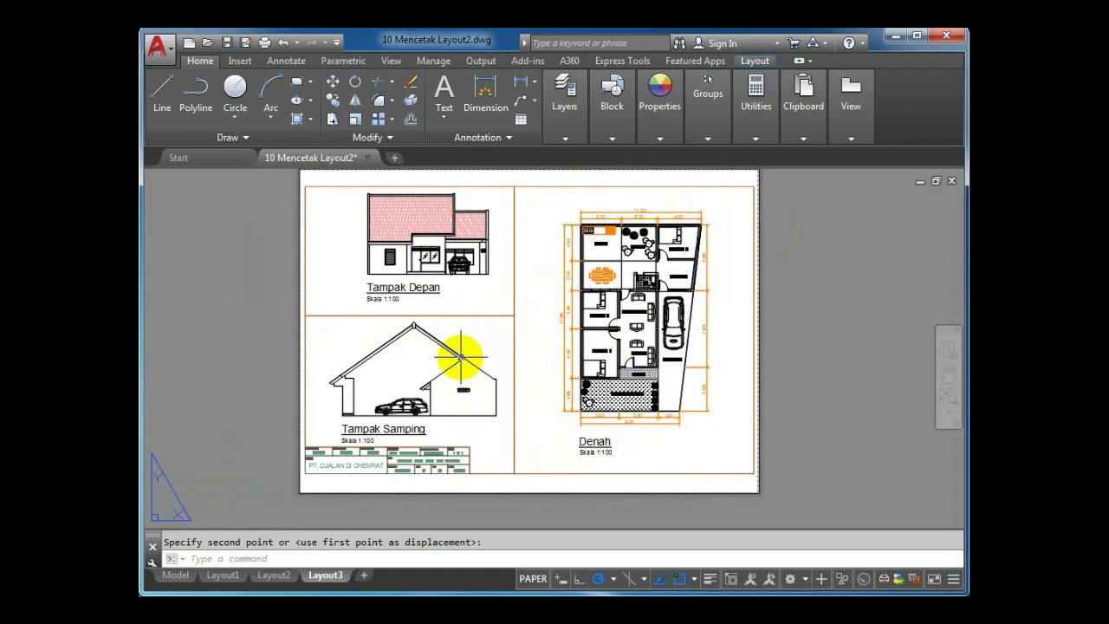
pyautogui.click(467, 456)
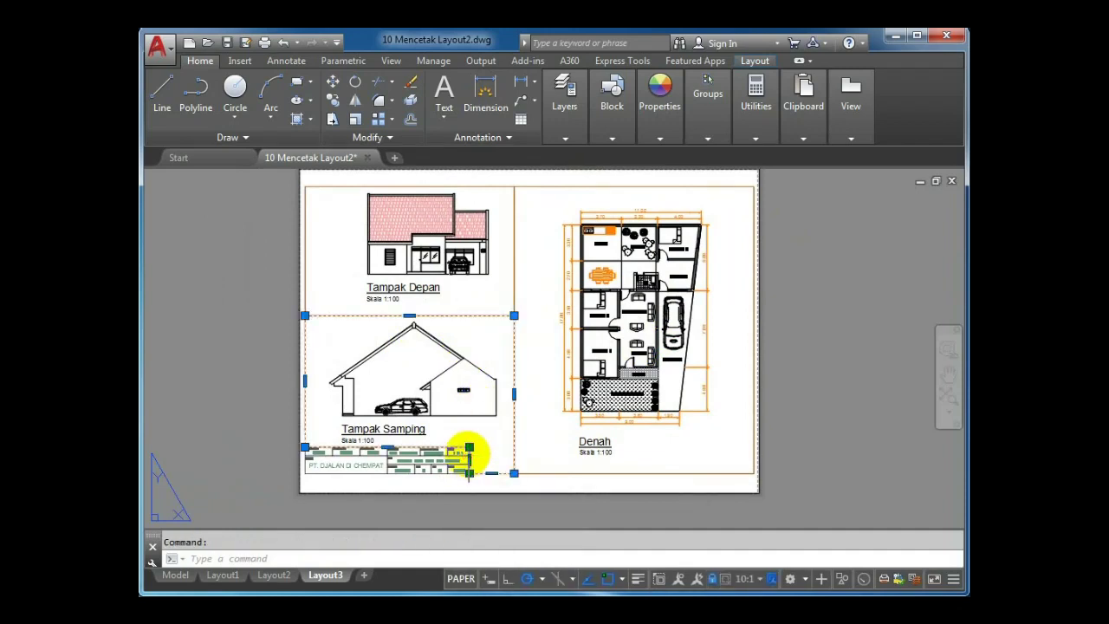
pyautogui.write('e')
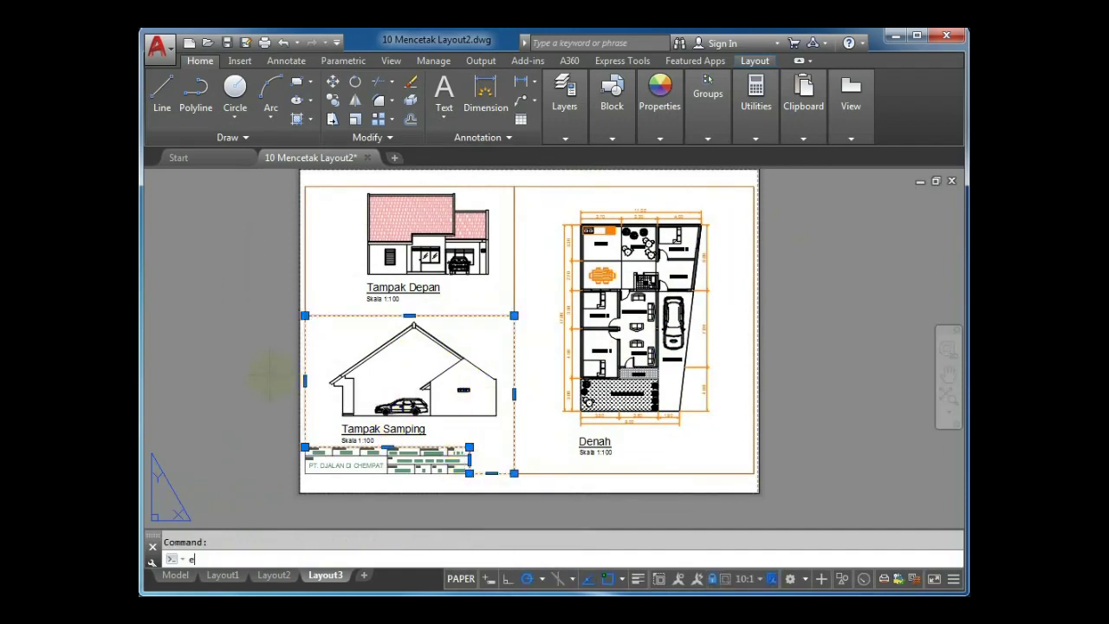
pyautogui.press('Return')
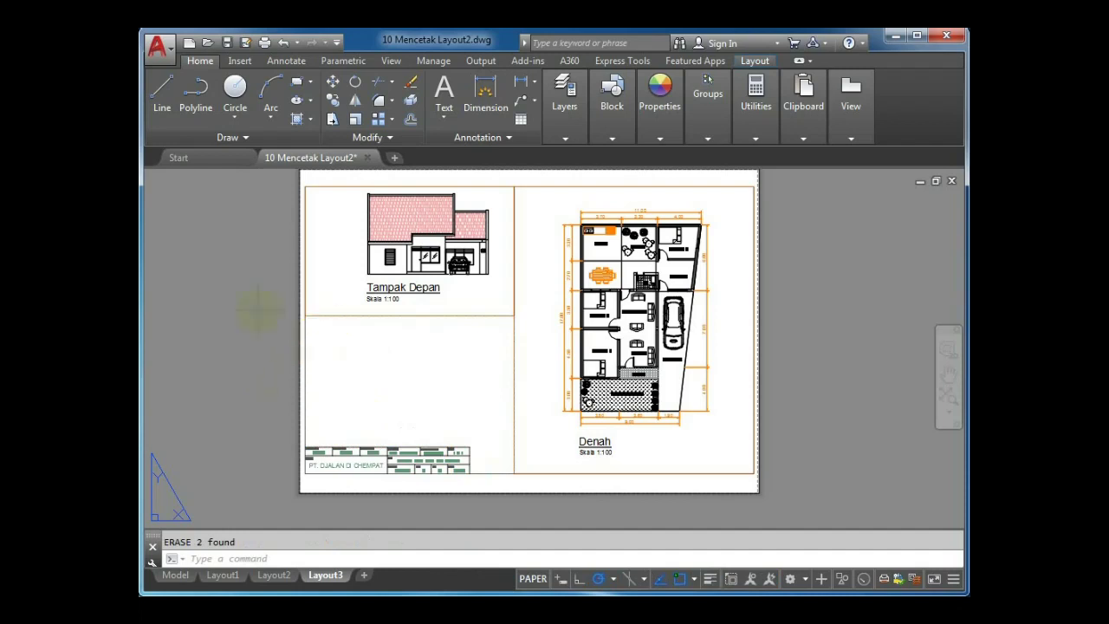
# Draw a closed polyline around the empty area below Tampak Depan, following the title block's top and right edges and Denah's left border
pyautogui.write('pl')
pyautogui.press('Return')
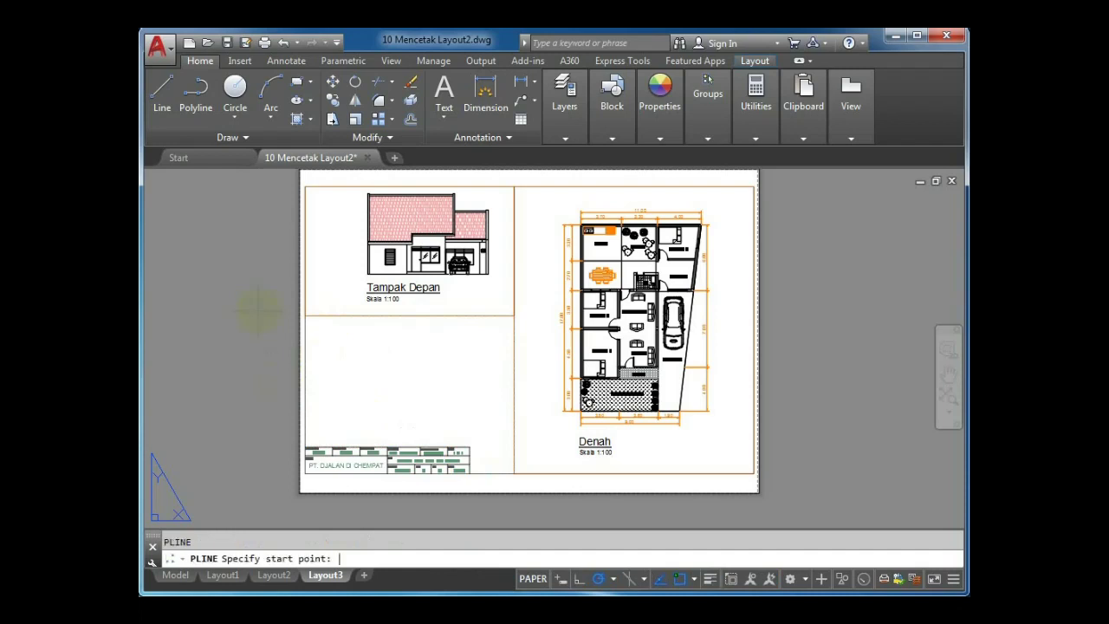
pyautogui.scroll(2, 286, 362)
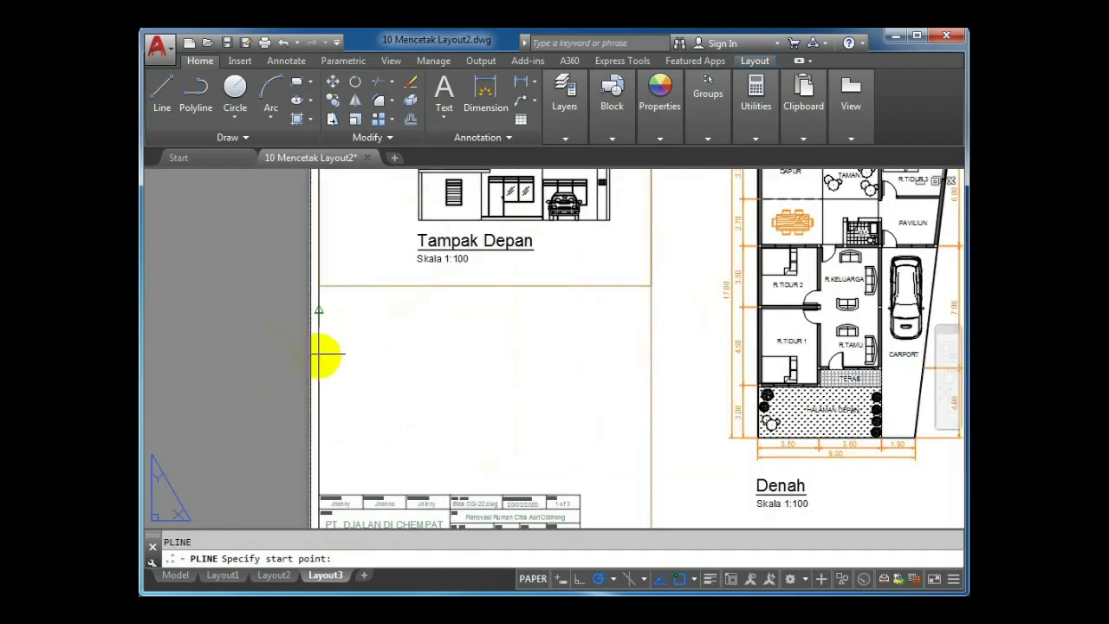
pyautogui.click(327, 286)
pyautogui.click(321, 494)
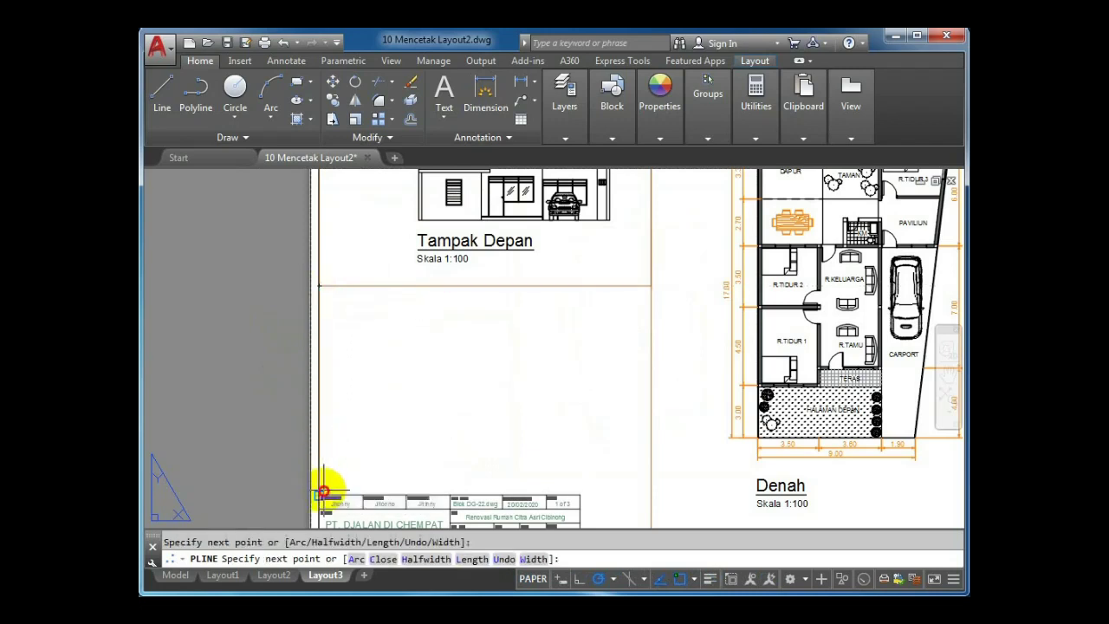
pyautogui.scroll(-2, 571, 431)
pyautogui.click(619, 486)
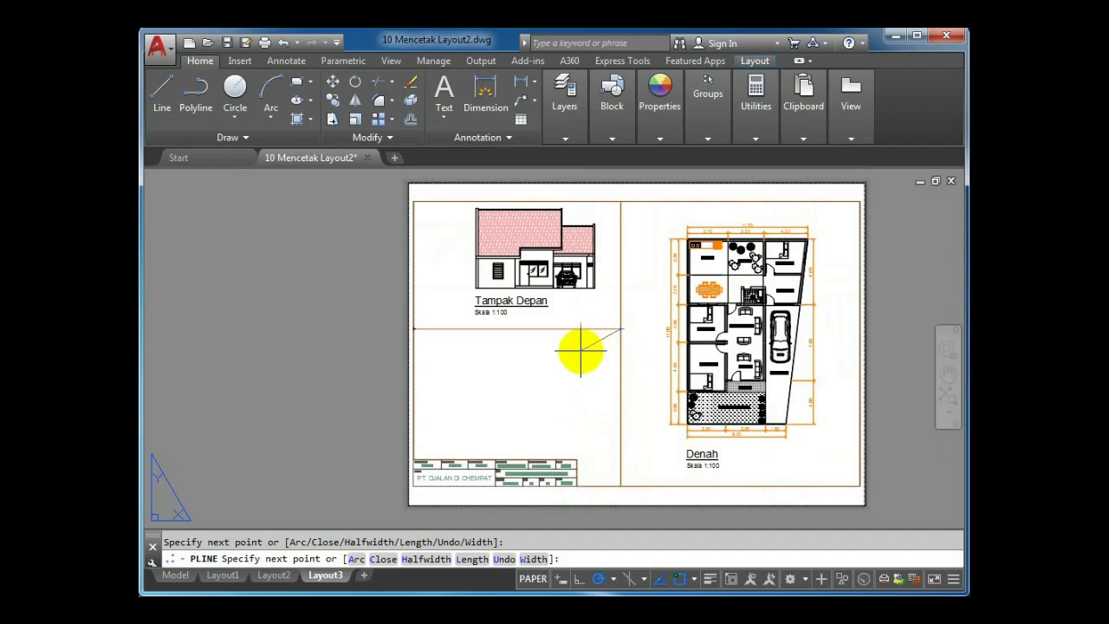
pyautogui.press('Return')
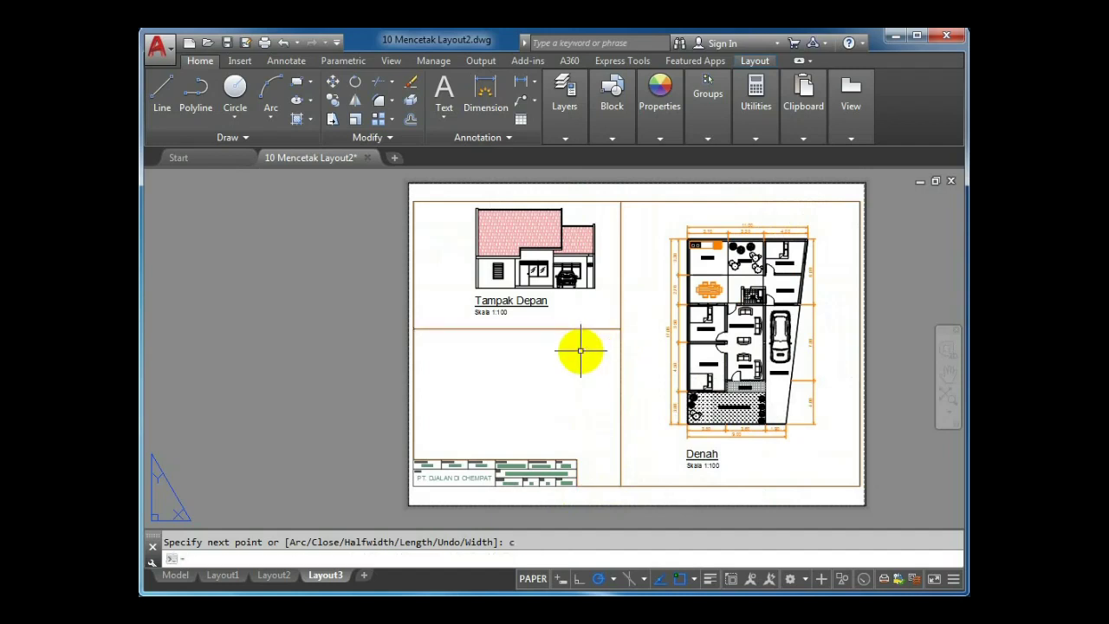
# Convert the closed polyline below Tampak Depan into a viewport with MVIEW's Object option
pyautogui.scroll(2, 596, 437)
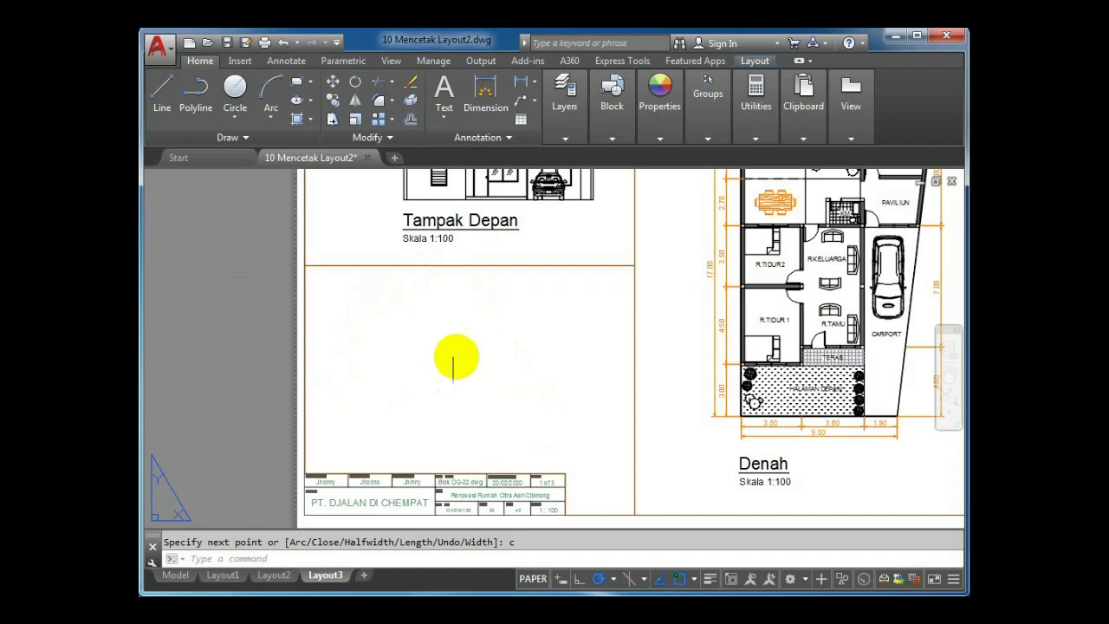
pyautogui.write('mv')
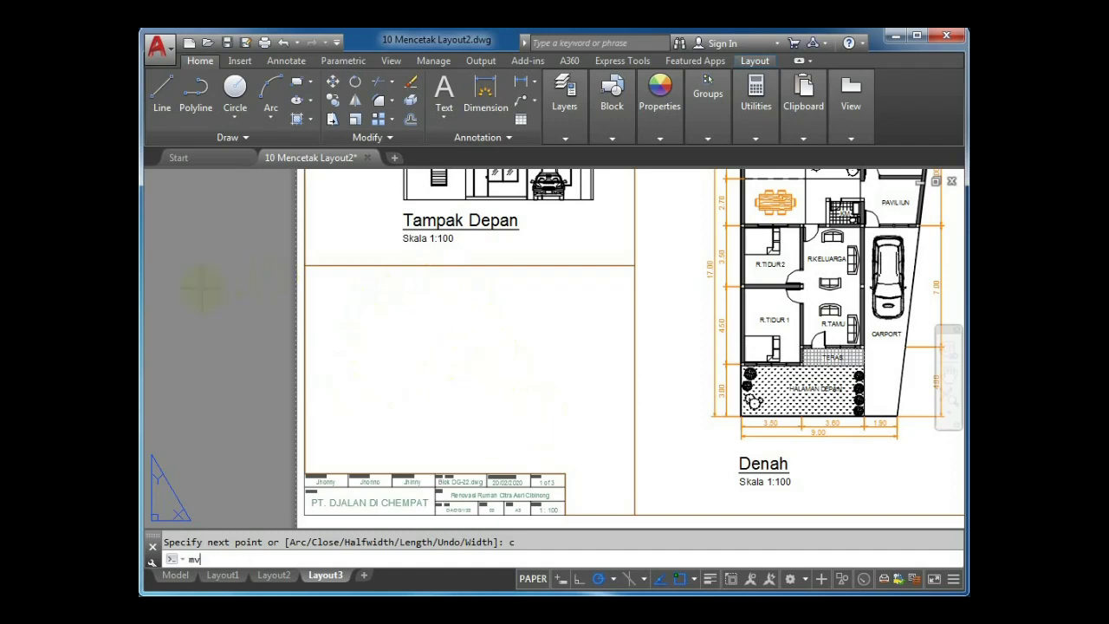
pyautogui.press('Return')
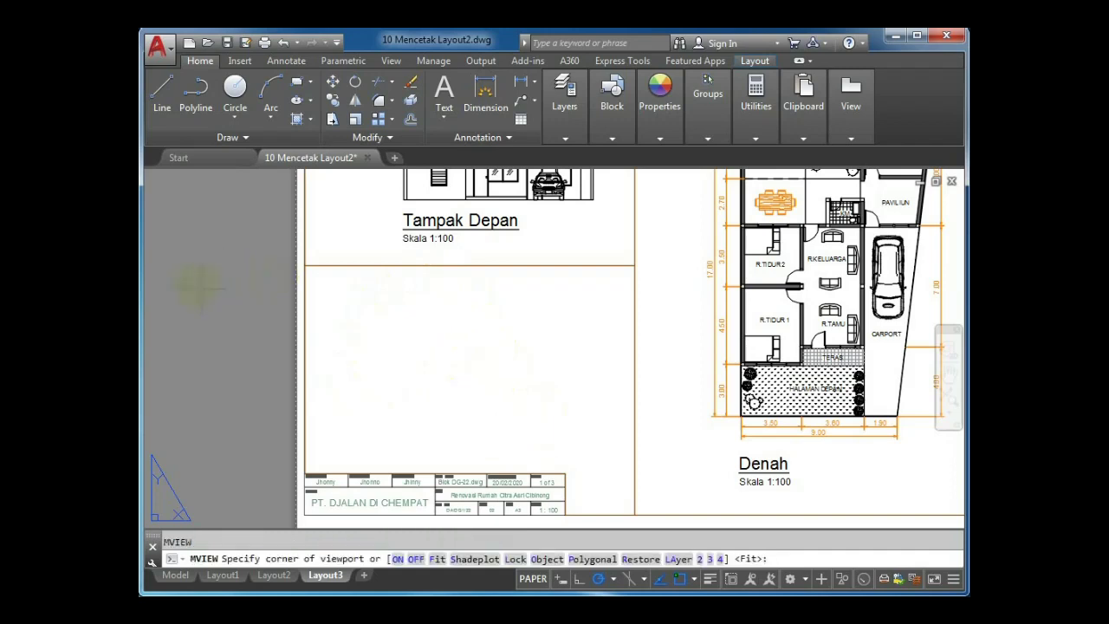
pyautogui.click(537, 559)
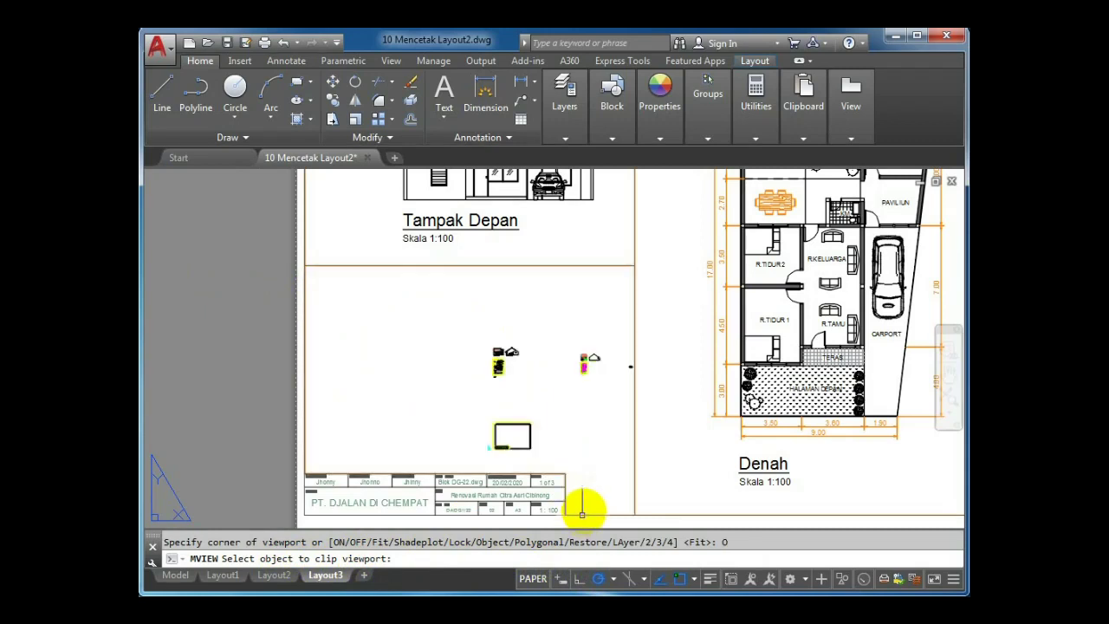
pyautogui.click(582, 514)
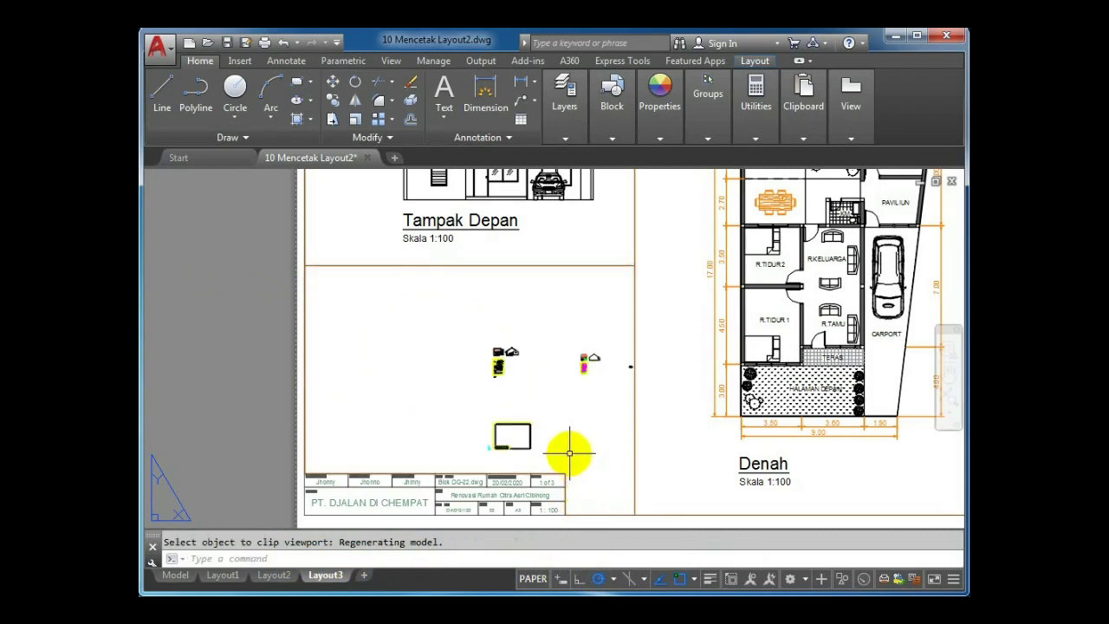
pyautogui.press('Escape')
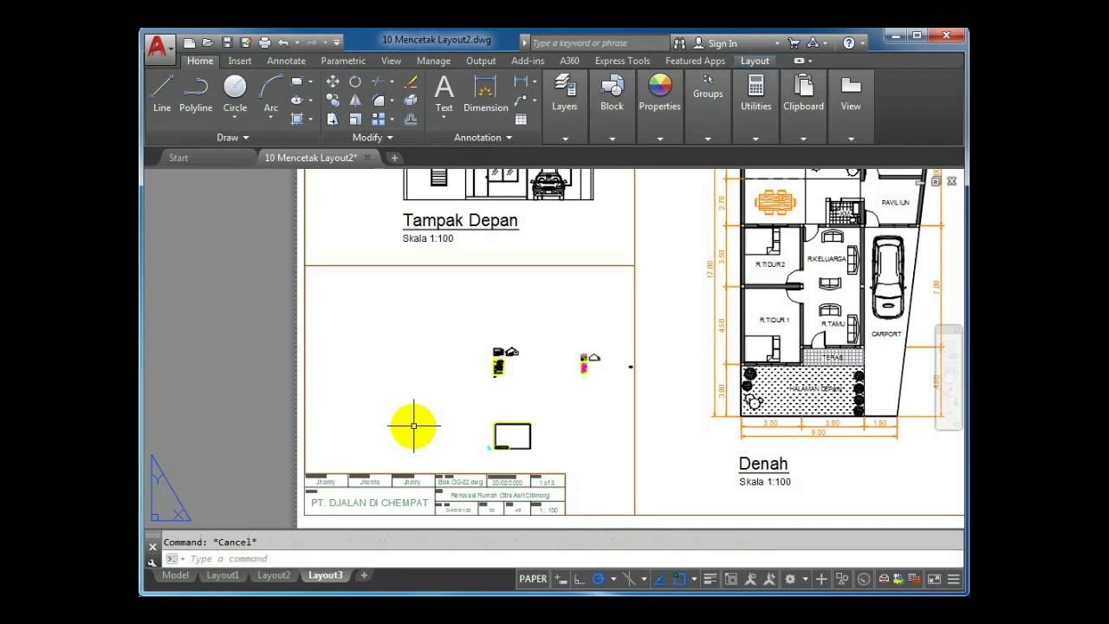
# Activate the new polygonal viewport and frame the Tampak Samping elevation in it
pyautogui.doubleClick(533, 370)
pyautogui.scroll(5, 520, 359)
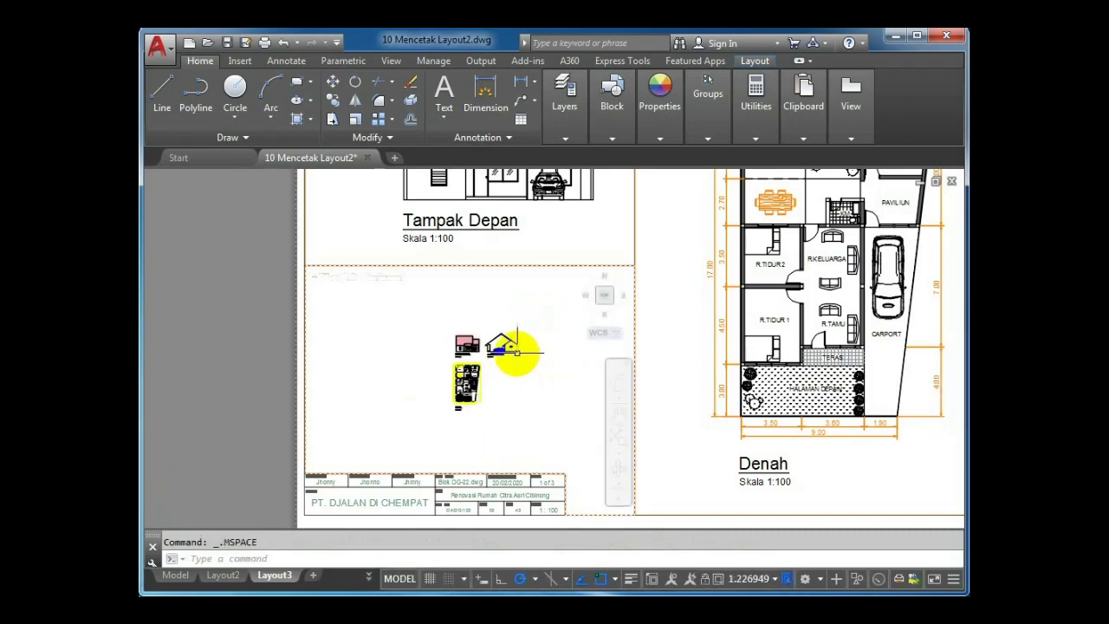
pyautogui.scroll(1, 490, 303)
pyautogui.moveTo(495, 389)
pyautogui.mouseDown(button='middle')
pyautogui.moveTo(512, 367)
pyautogui.moveTo(497, 369)
pyautogui.mouseUp(button='middle')
# Scale the Tampak Samping viewport to 10xp, fit the elevation above the title block and return to paper space
pyautogui.write('z')
pyautogui.press('Return')
pyautogui.write('1')
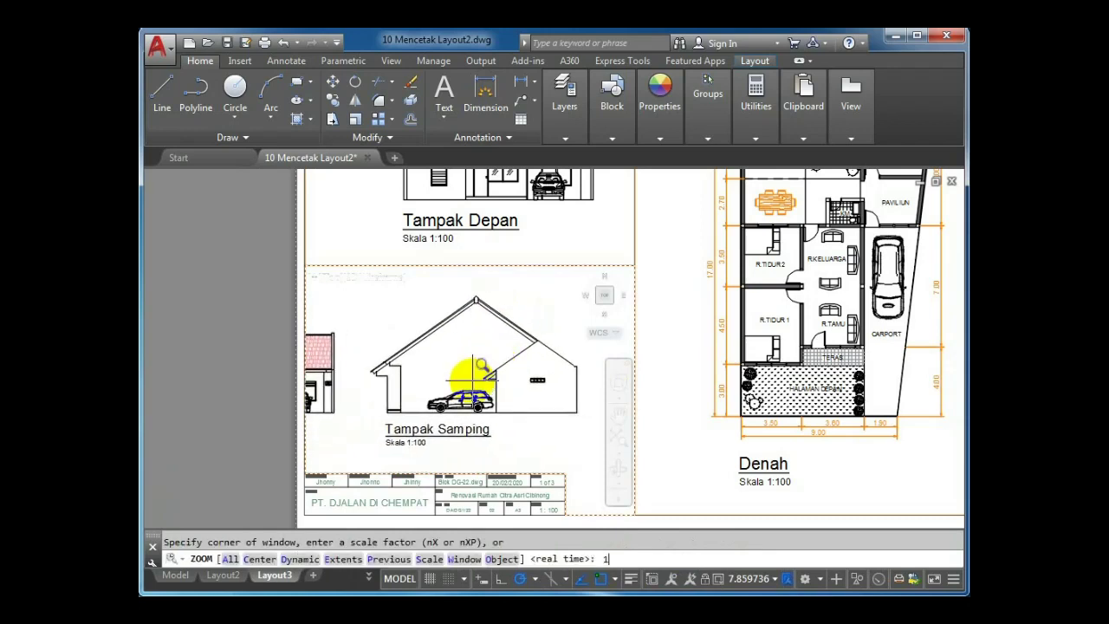
pyautogui.write('0xp')
pyautogui.press('Return')
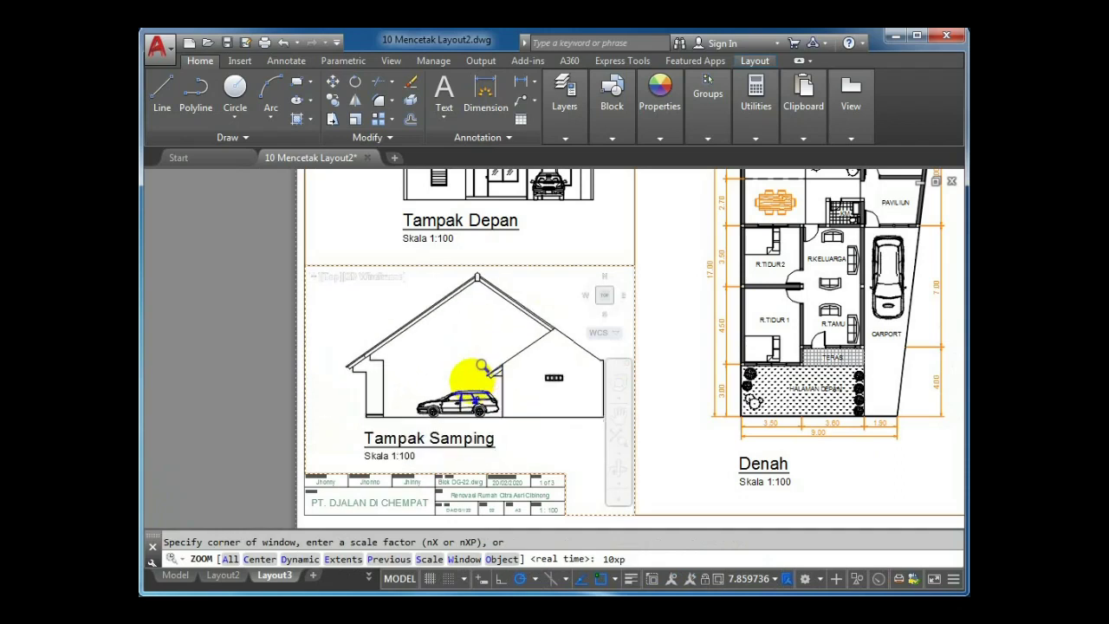
pyautogui.moveTo(478, 367); pyautogui.dragTo(476, 368, button='middle')
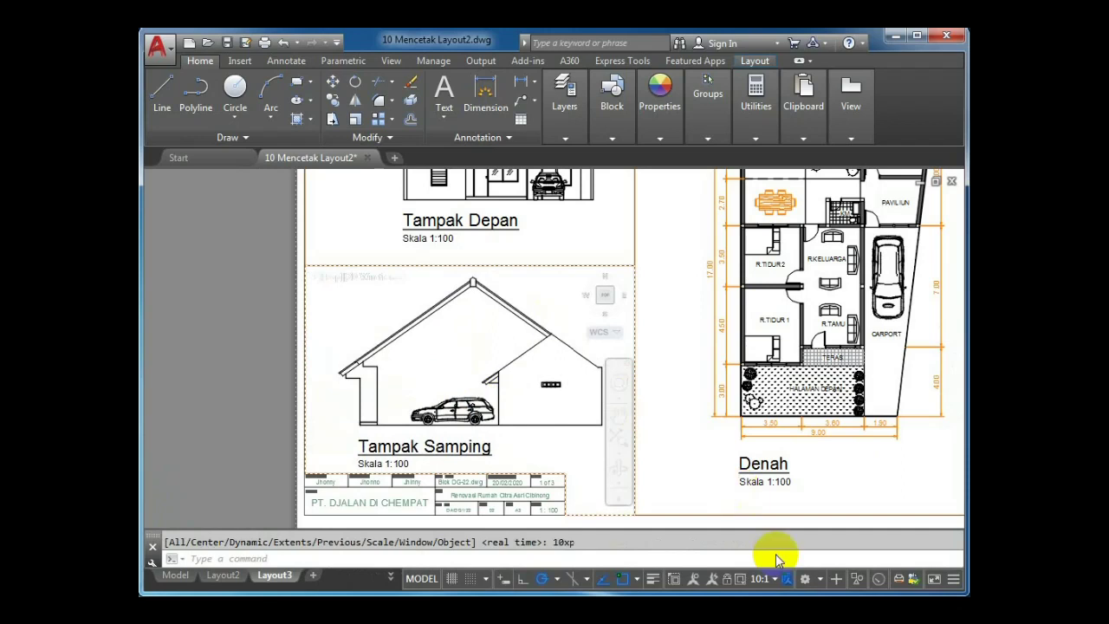
pyautogui.doubleClick(270, 299)
pyautogui.scroll(-5, 317, 347)
pyautogui.scroll(2, 325, 347)
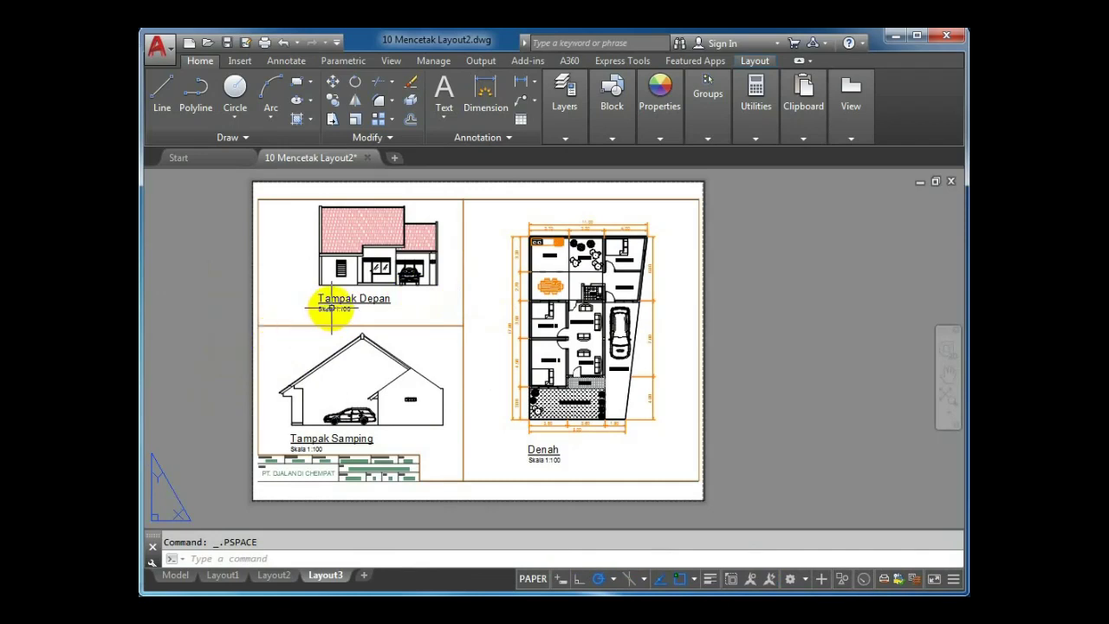
# Activate the Tampak Depan viewport, shift the front elevation slightly left within it and return to paper space
pyautogui.click(400, 301)
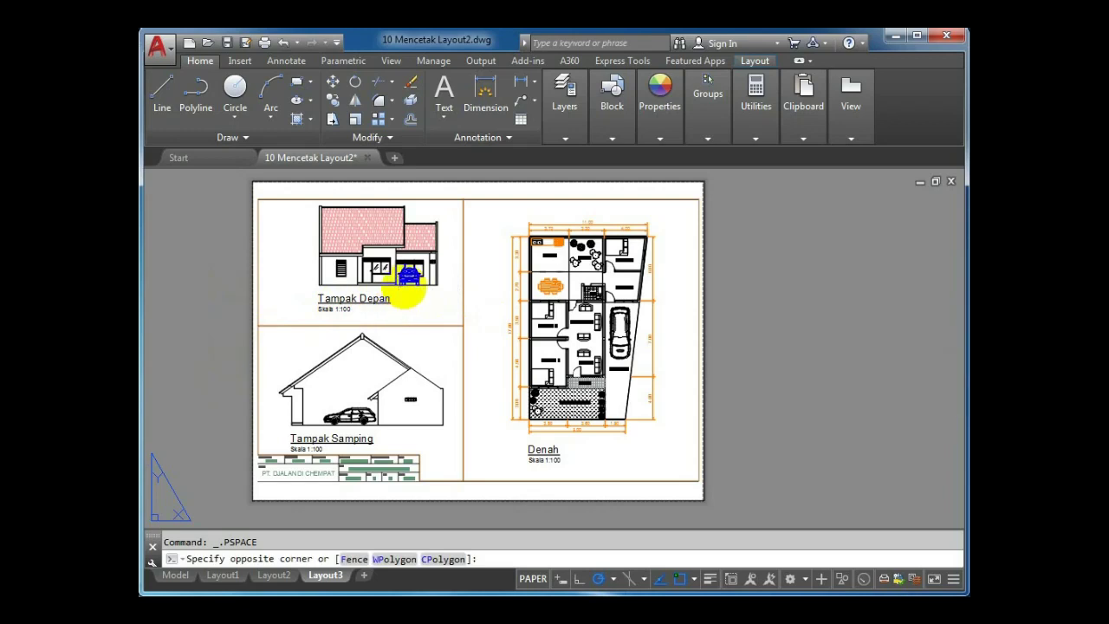
pyautogui.doubleClick(410, 322)
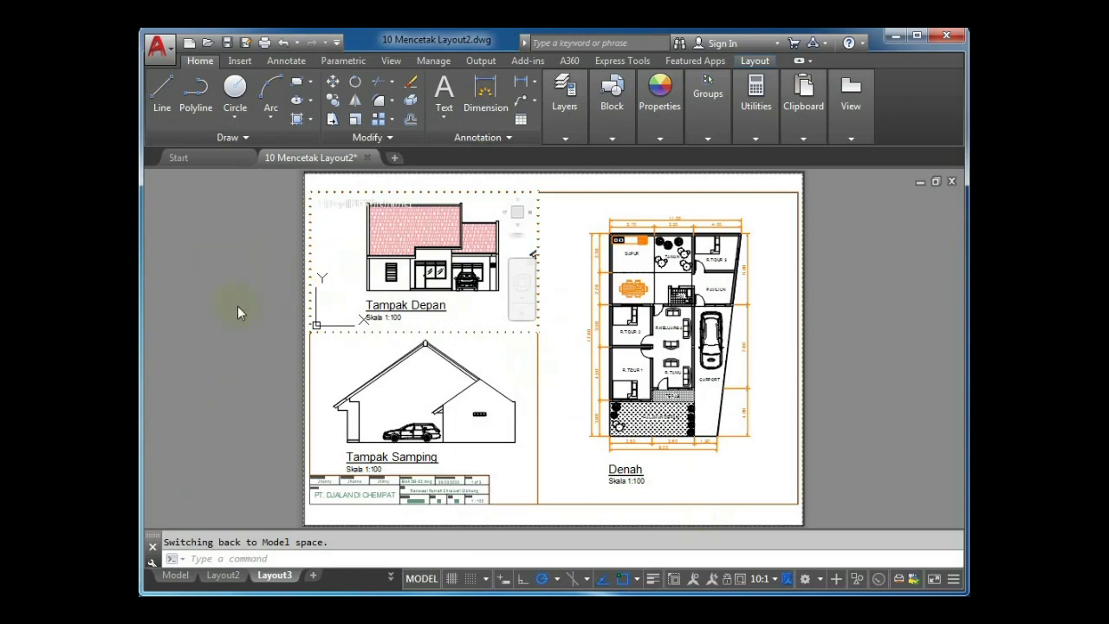
pyautogui.moveTo(371, 260)
pyautogui.mouseDown()
pyautogui.moveTo(371, 240)
pyautogui.moveTo(346, 228)
pyautogui.moveTo(368, 271)
pyautogui.mouseUp()
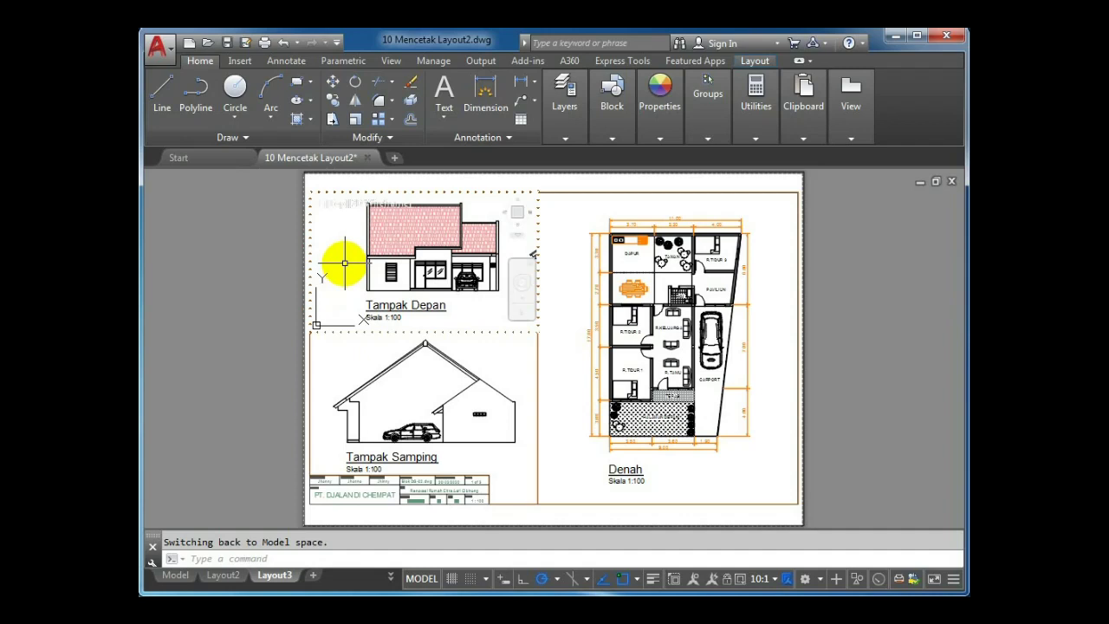
pyautogui.doubleClick(238, 261)
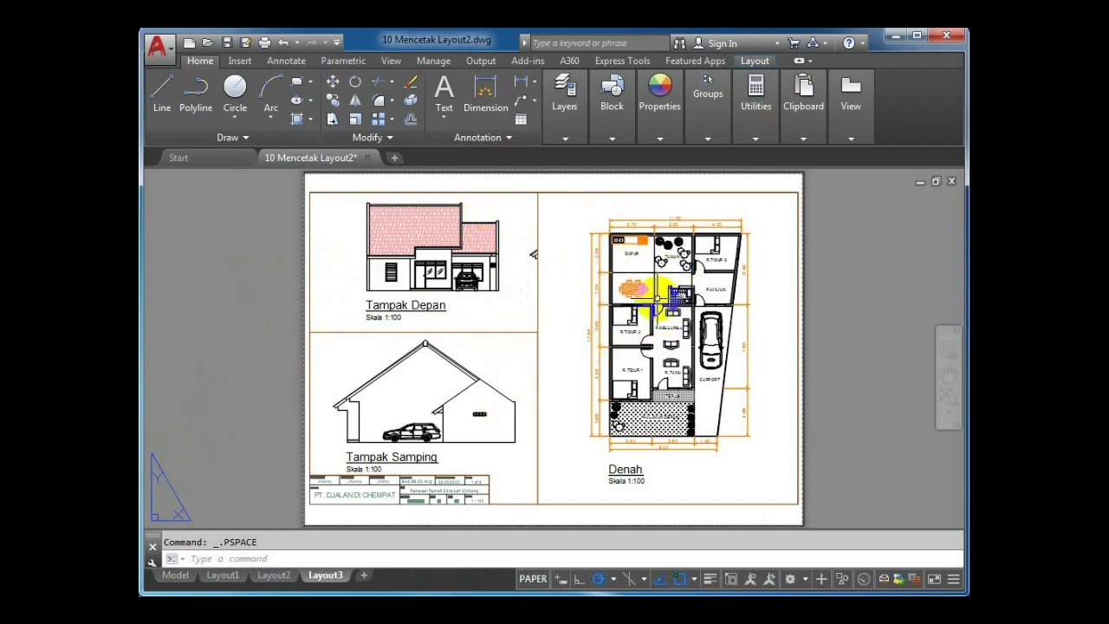
# Move the viewport border shared with Denah slightly left so the stray geometry beside Tampak Depan is cropped out
pyautogui.click(578, 361)
pyautogui.click(254, 347)
pyautogui.click(237, 325)
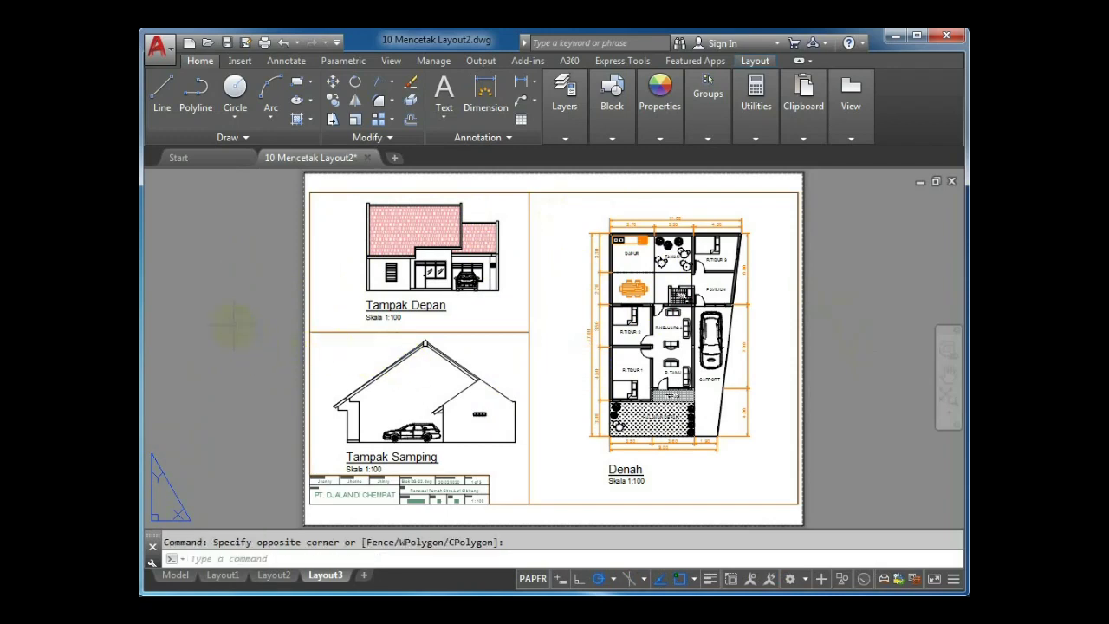
# Start the PLOT command for Layout3 and continue with a single sheet
pyautogui.write('plot')
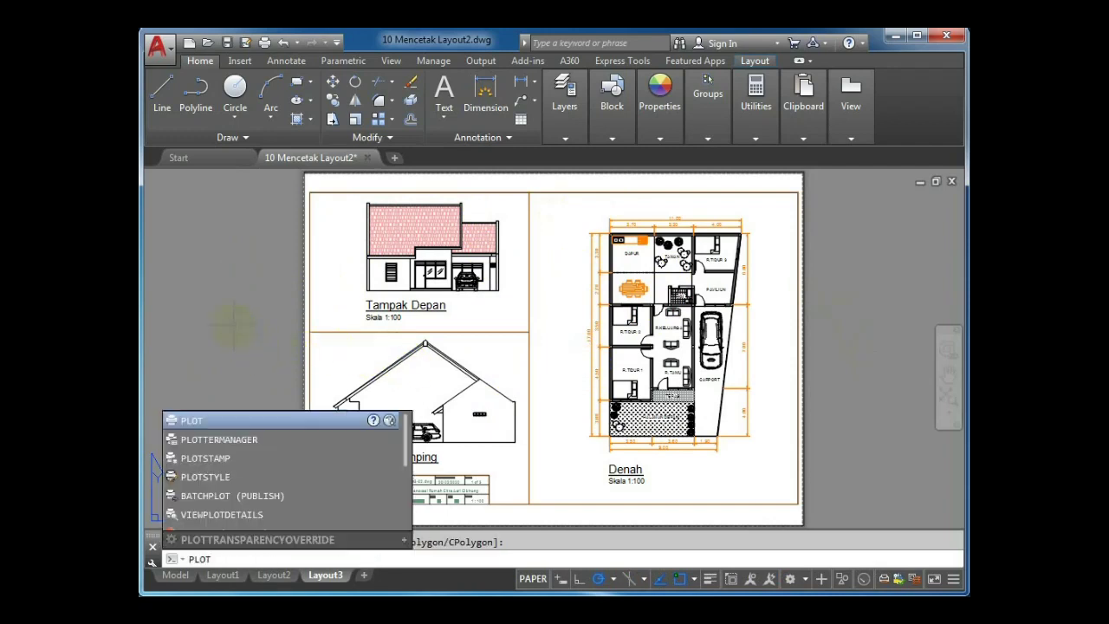
pyautogui.press('Return')
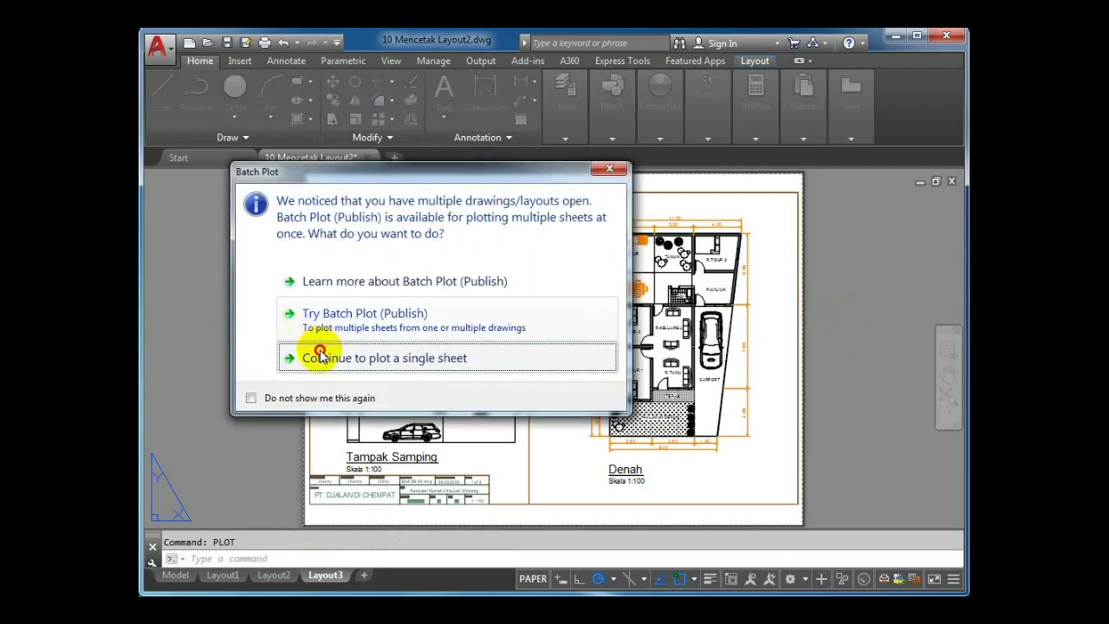
pyautogui.click(319, 355)
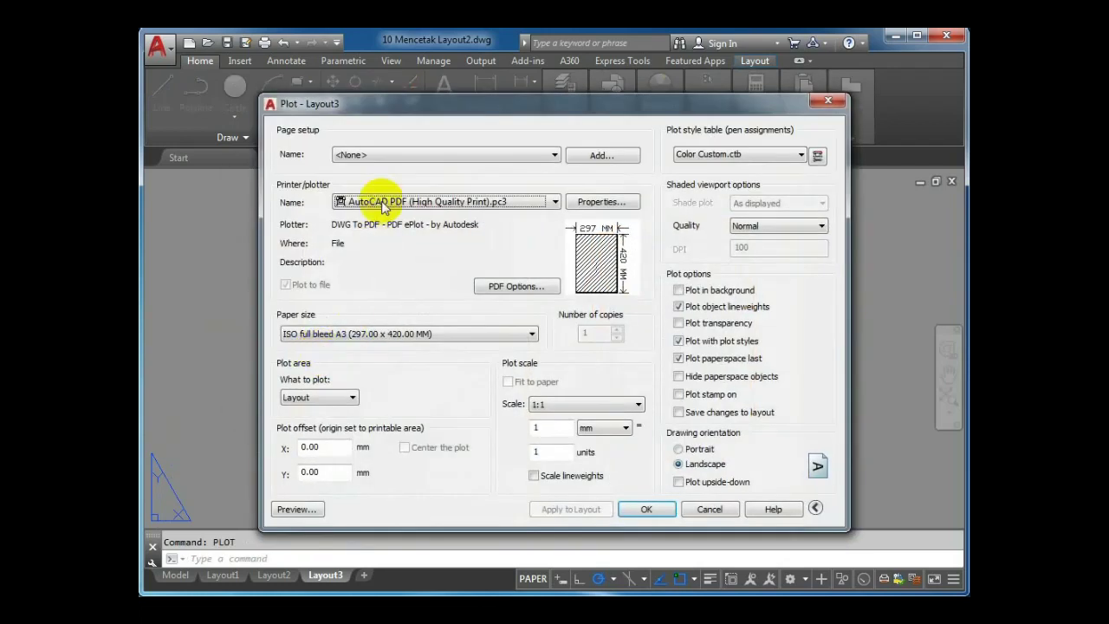
# Review Layout3's plot settings, including page setup, PDF plotter, paper size, plot area and scale, against the sheet on the layout
pyautogui.click(389, 154)
pyautogui.click(389, 156)
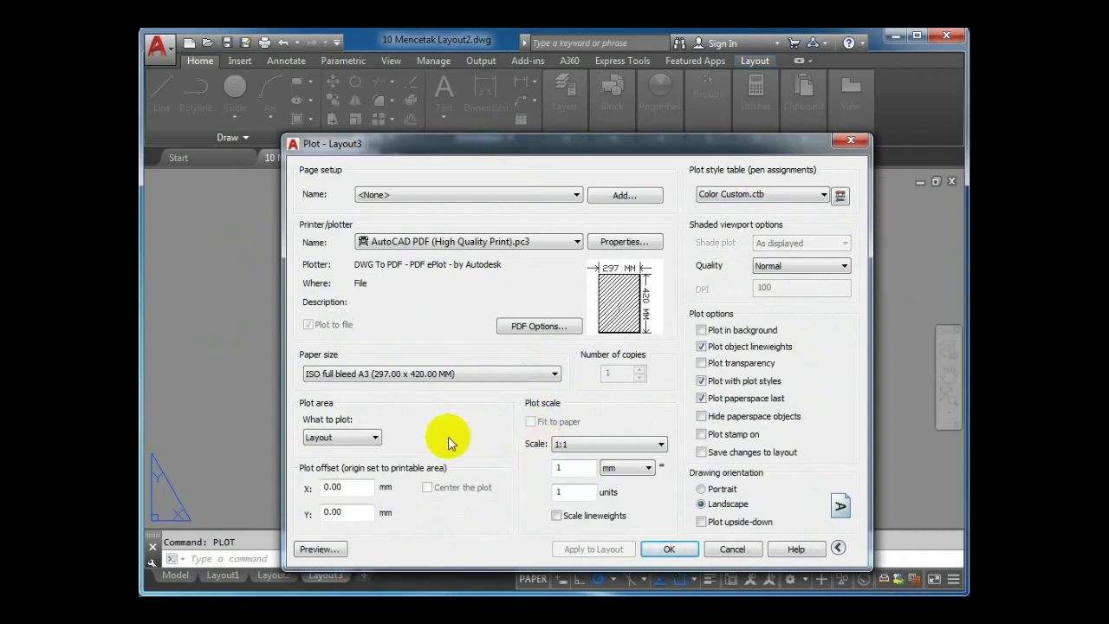
pyautogui.moveTo(605, 152)
pyautogui.mouseDown()
pyautogui.moveTo(583, 191)
pyautogui.moveTo(549, 454)
pyautogui.moveTo(512, 547)
pyautogui.mouseUp()
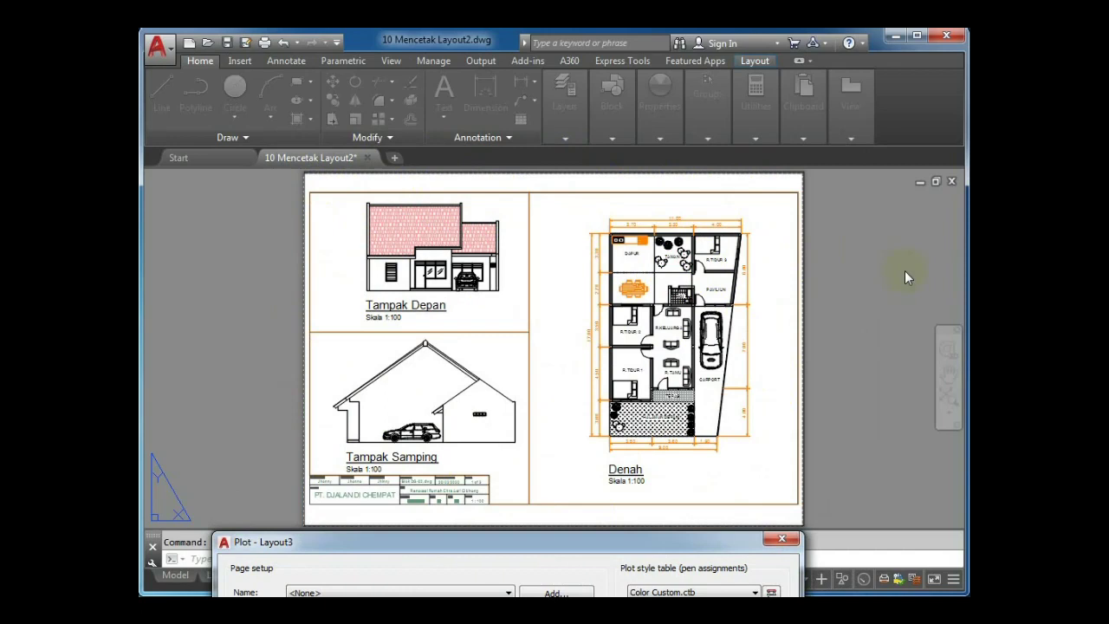
pyautogui.moveTo(503, 547); pyautogui.dragTo(511, 503)
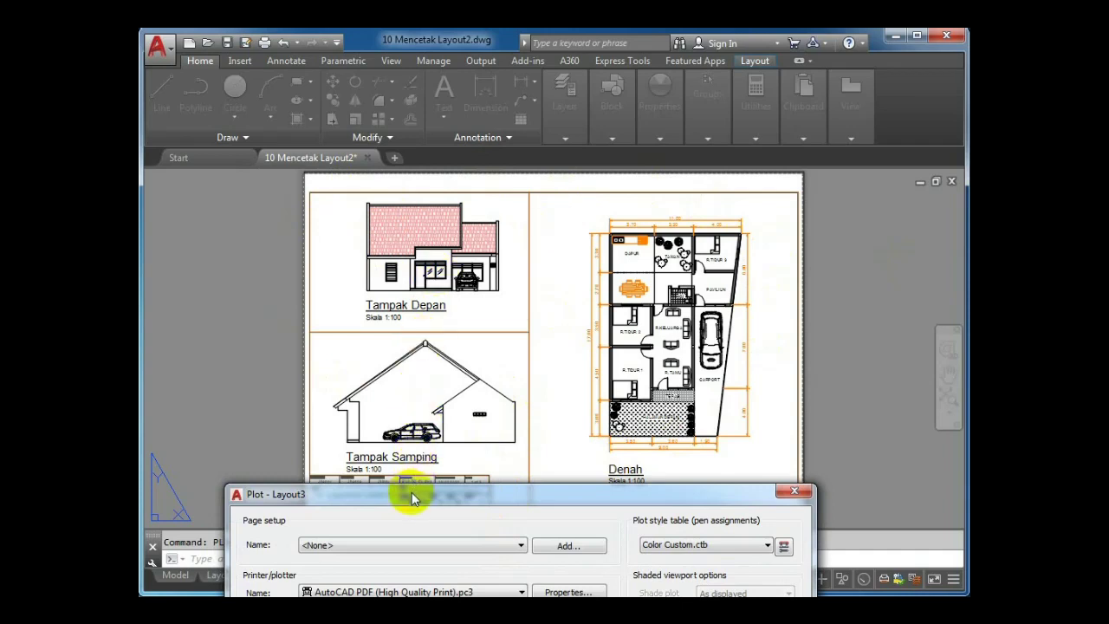
pyautogui.moveTo(408, 495); pyautogui.dragTo(398, 106)
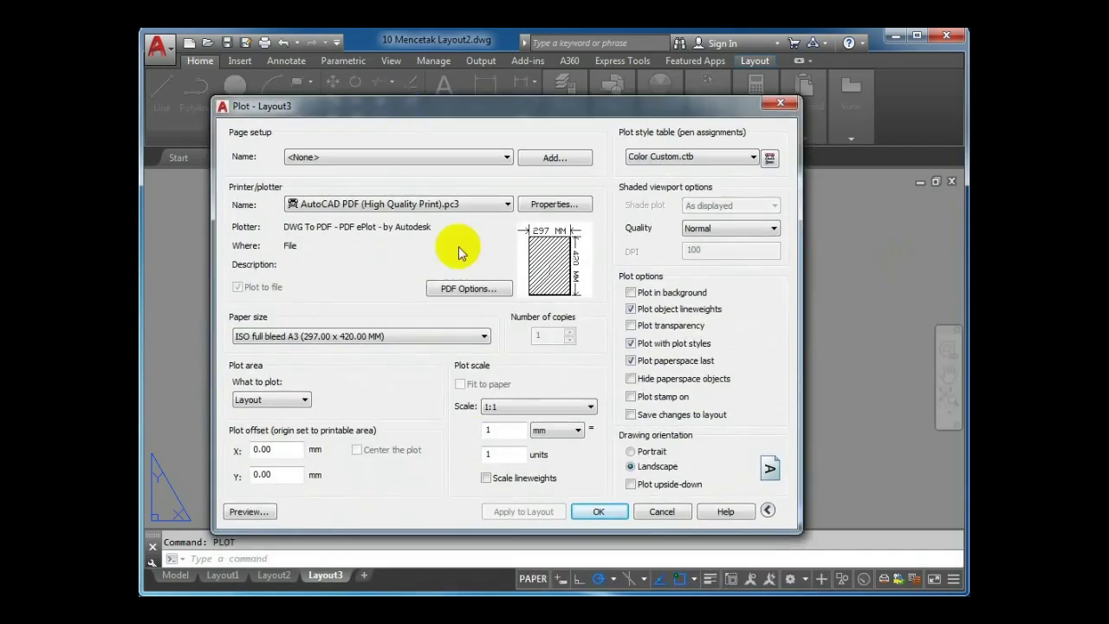
pyautogui.click(494, 429)
pyautogui.moveTo(448, 121); pyautogui.dragTo(454, 554)
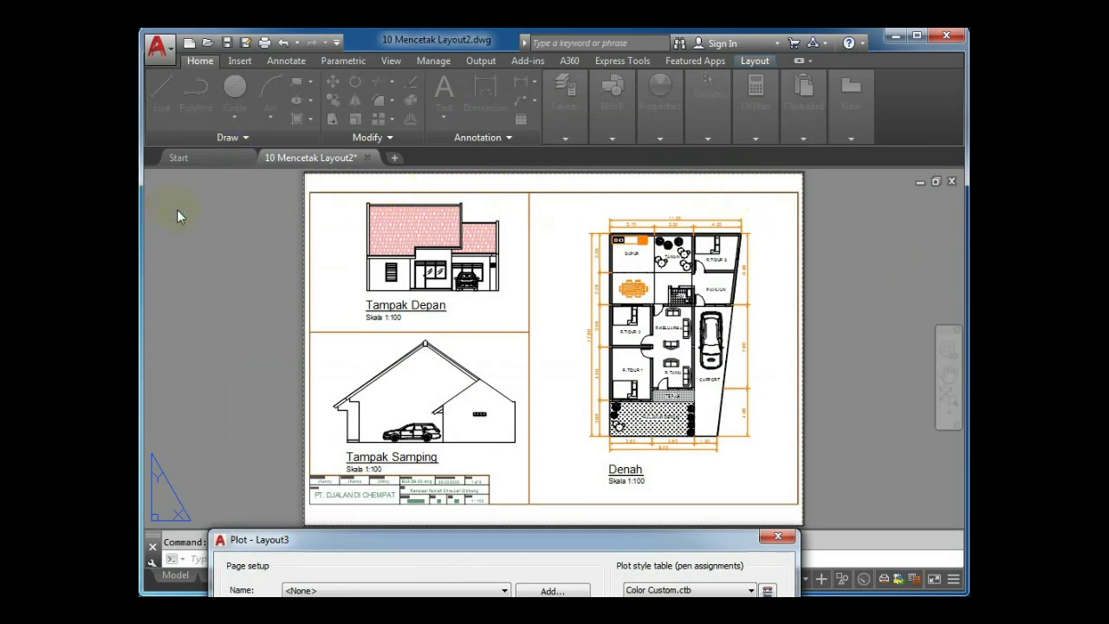
pyautogui.moveTo(404, 539); pyautogui.dragTo(365, 142)
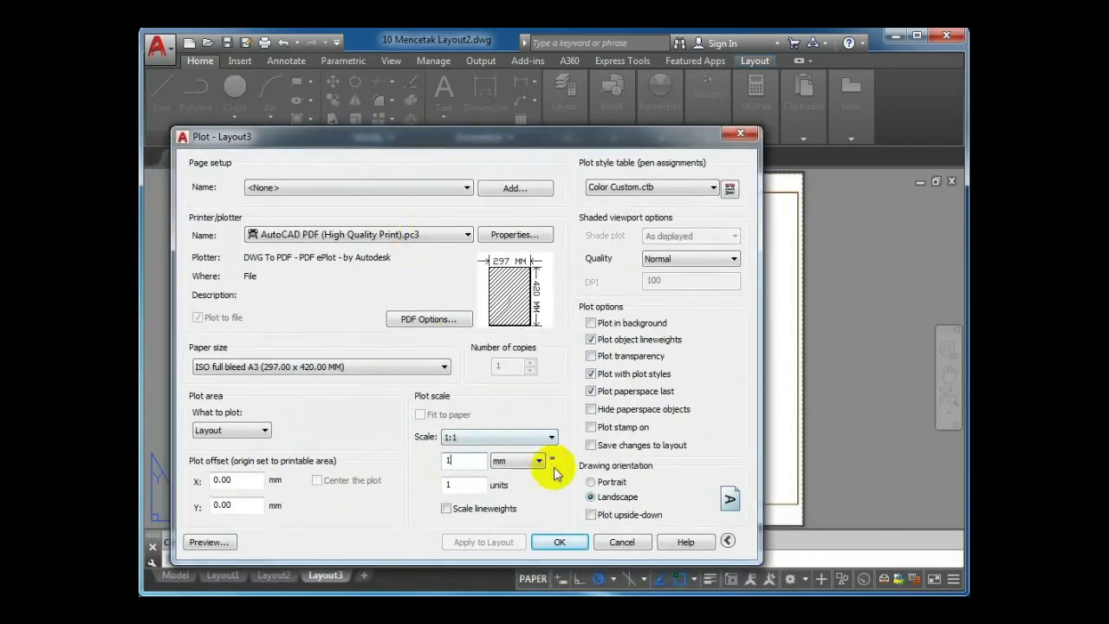
# Plot Layout3 to PDF on drive D, overwriting the existing file denah t45
pyautogui.click(560, 543)
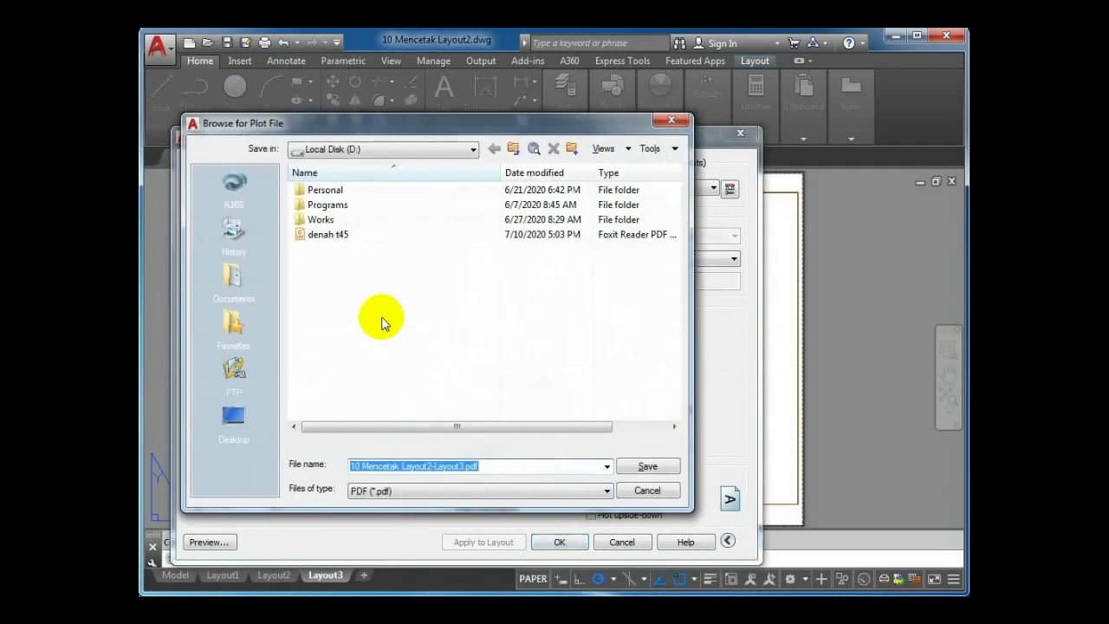
pyautogui.doubleClick(316, 236)
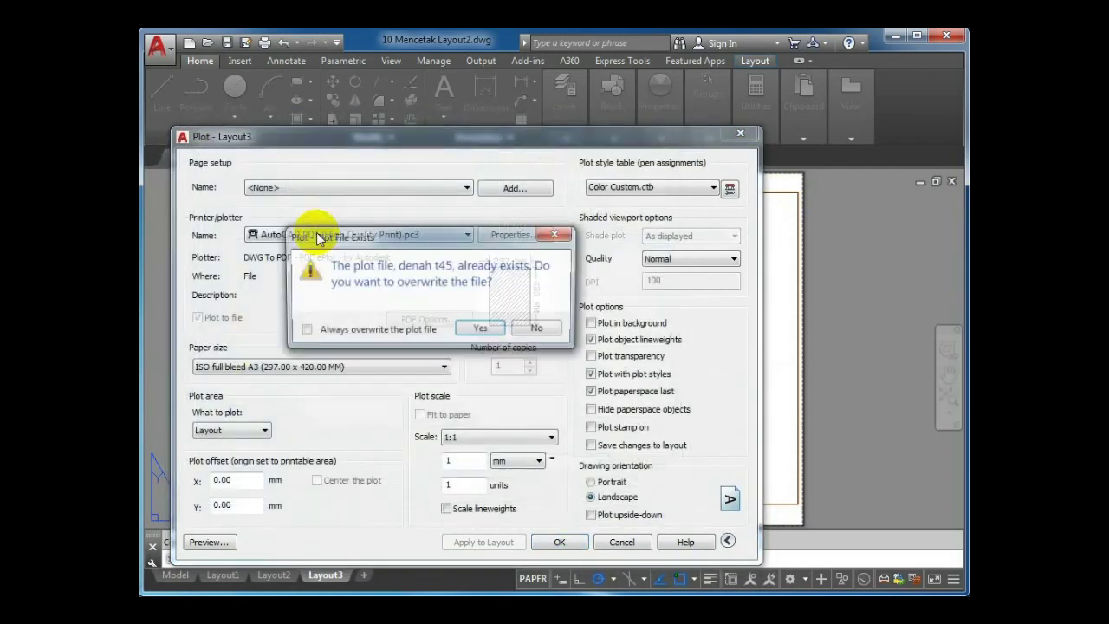
pyautogui.click(482, 329)
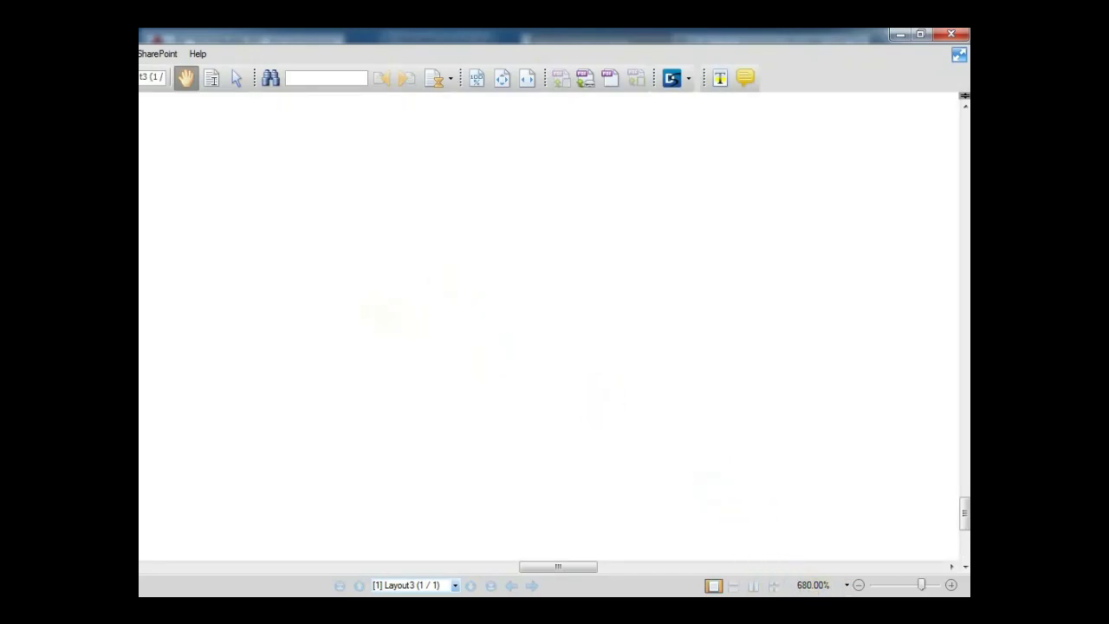
# Inspect the plotted Layout3 PDF in the PDF reader, zooming out until the whole sheet fits
pyautogui.click(906, 585)
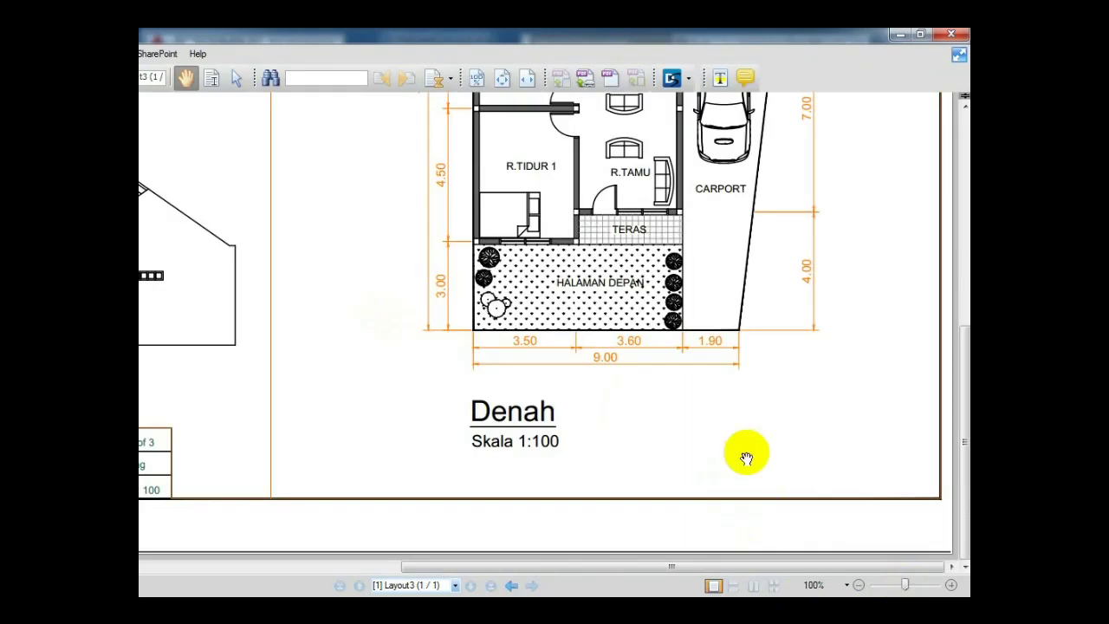
pyautogui.click(892, 586)
pyautogui.scroll(3, 483, 361)
pyautogui.scroll(-1, 854, 516)
pyautogui.click(884, 585)
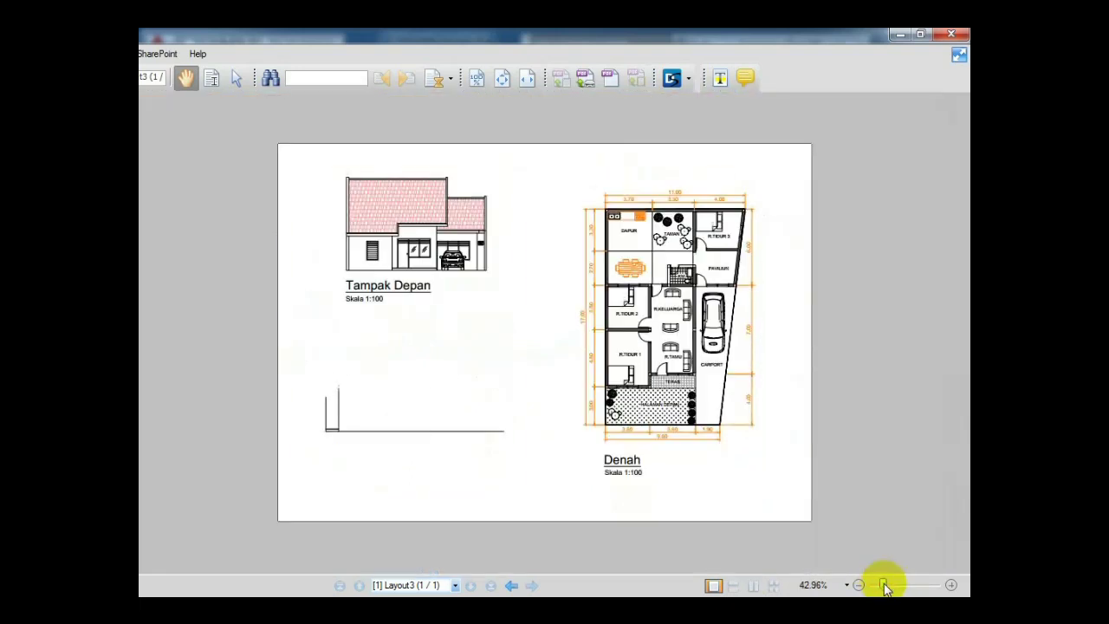